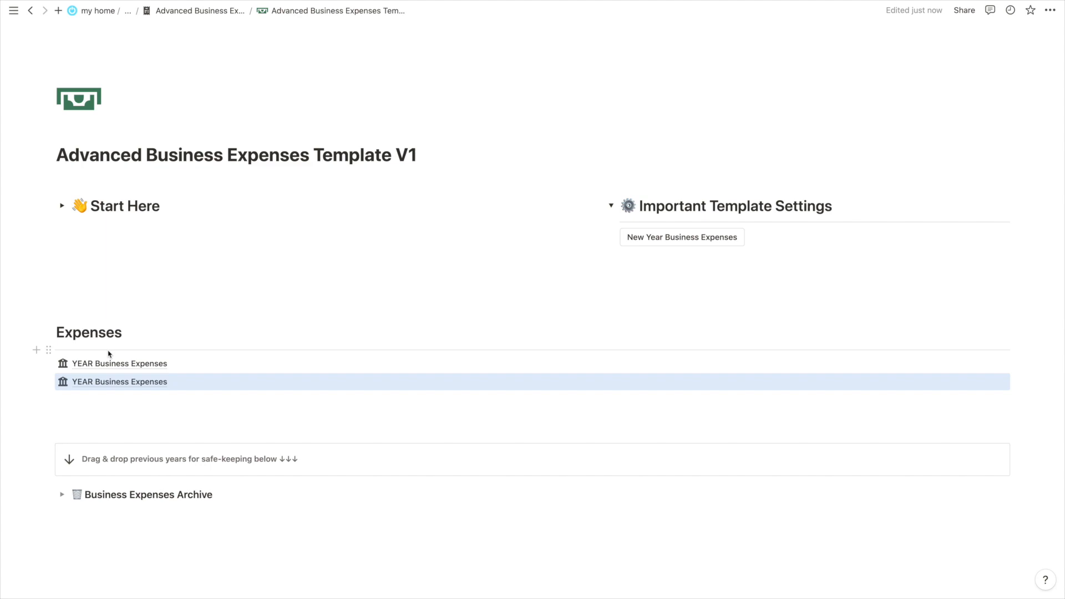
Collapse the Important Template Settings section, and open and close the Business Expenses Archive section to check it
scroll(110, 409, "down", 3)
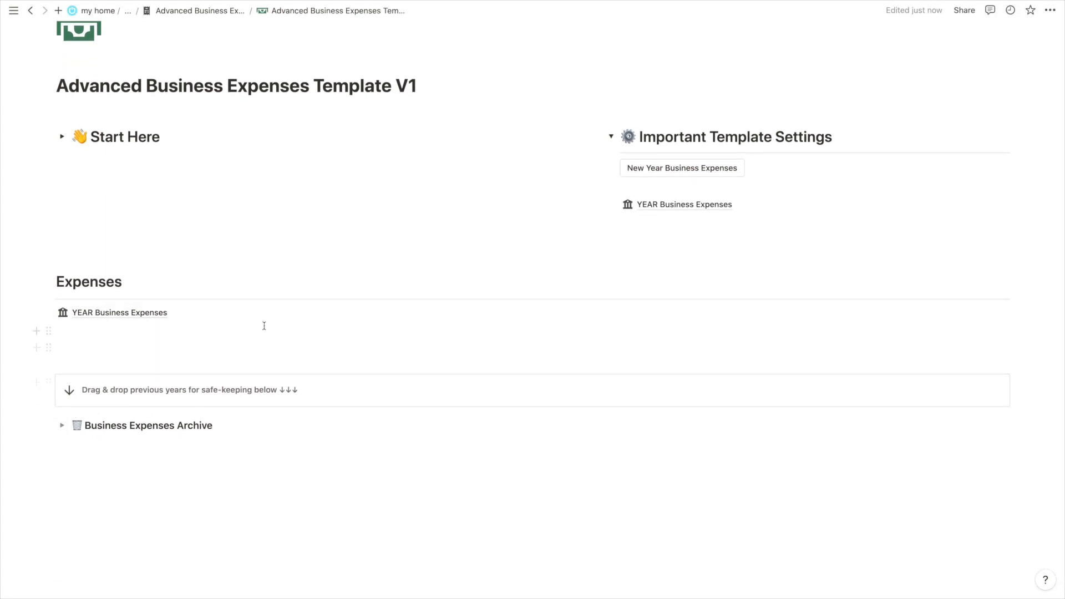
left_click(613, 136)
left_click(62, 396)
left_click(63, 397)
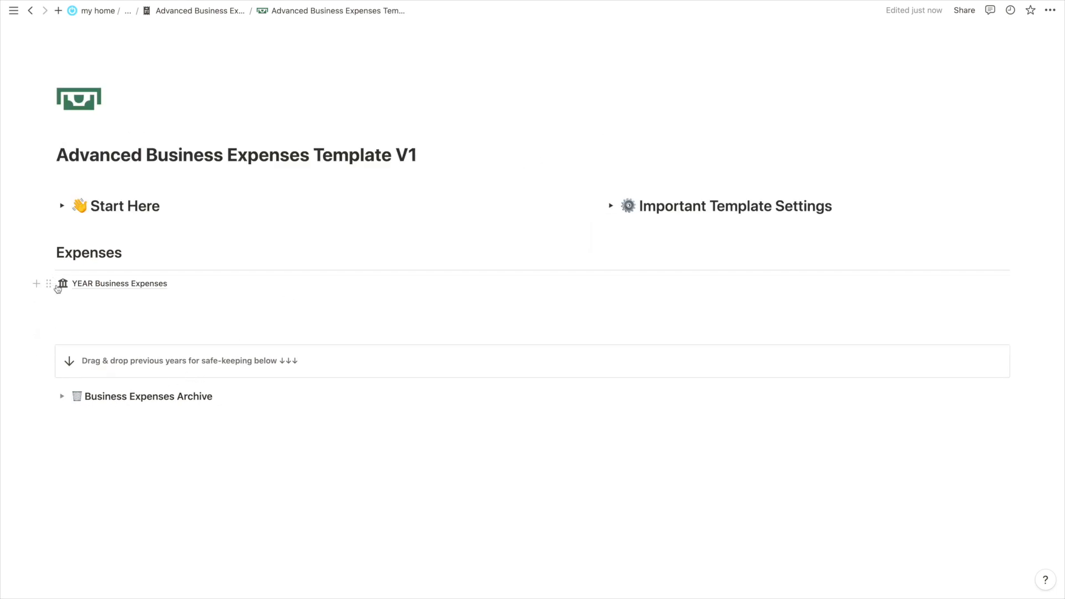
Try moving the YEAR Business Expenses page into the Business Expenses Archive, and undo the move
left_click_drag(50, 285, 98, 395)
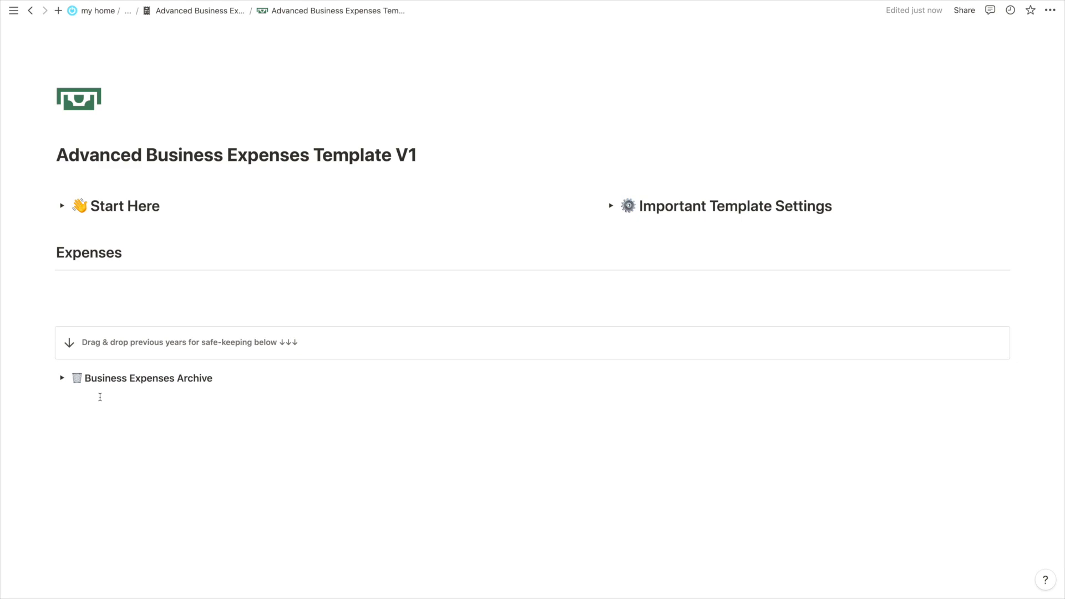
left_click_drag(187, 329, 176, 330)
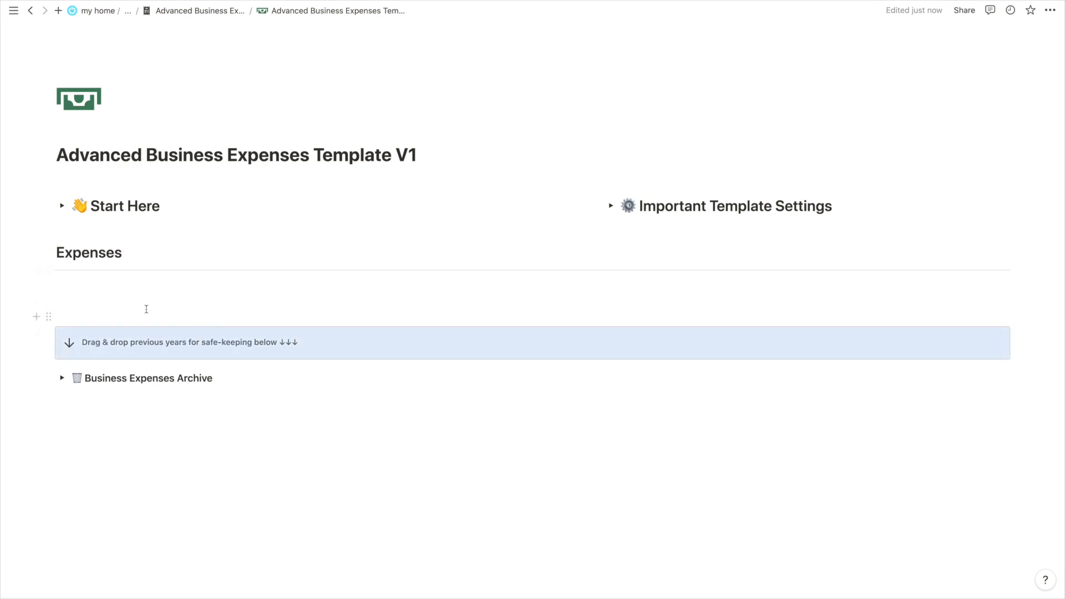
key("ctrl+z")
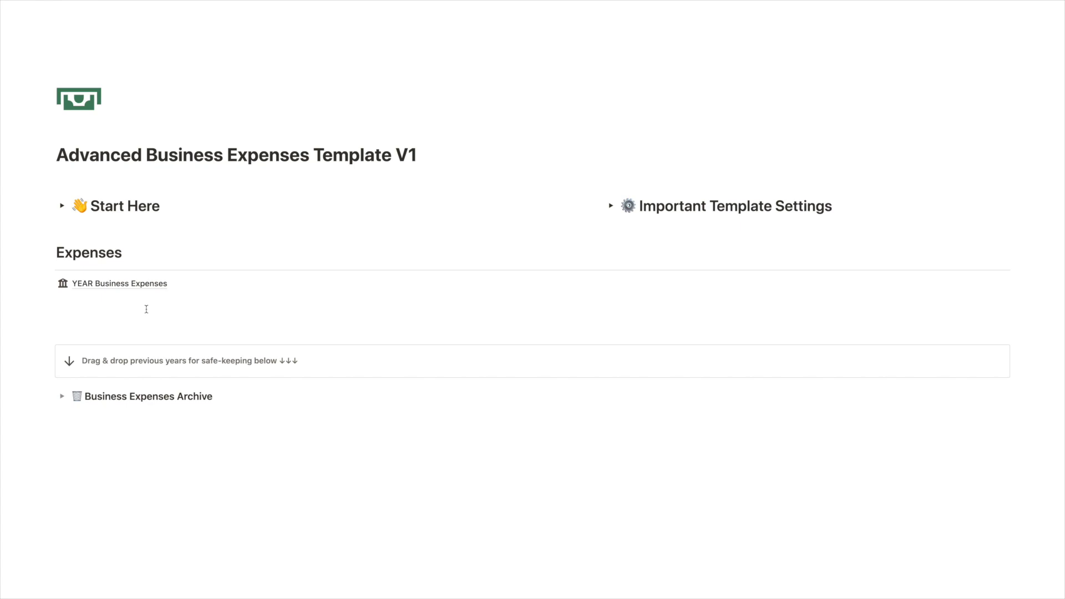
Open the YEAR Business Expenses page and look over its section layout, including the contents of For Your Reference
left_click(146, 282)
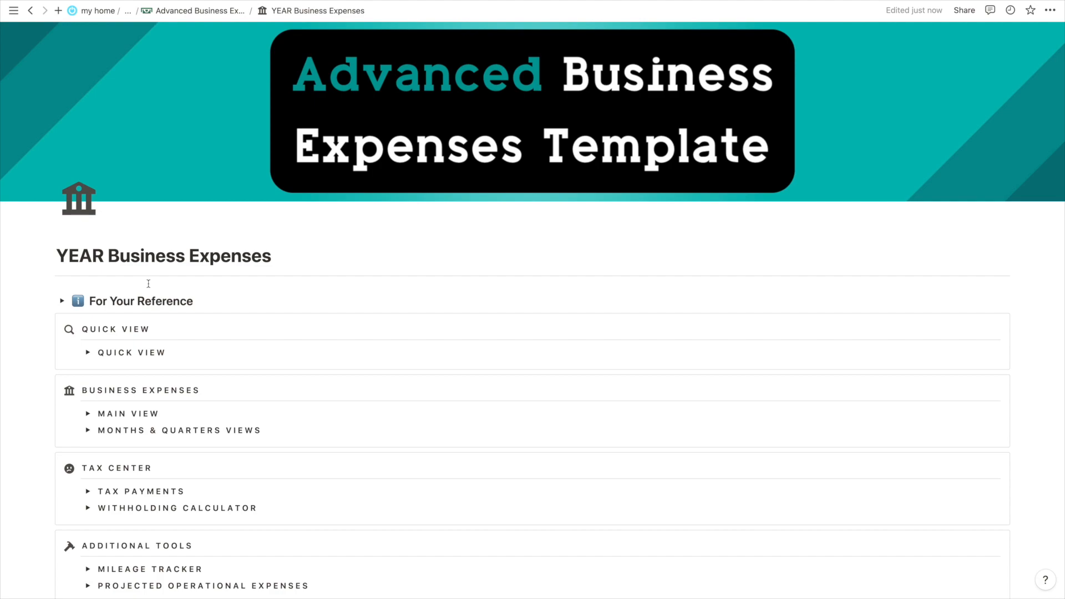
scroll(148, 283, "down", 5)
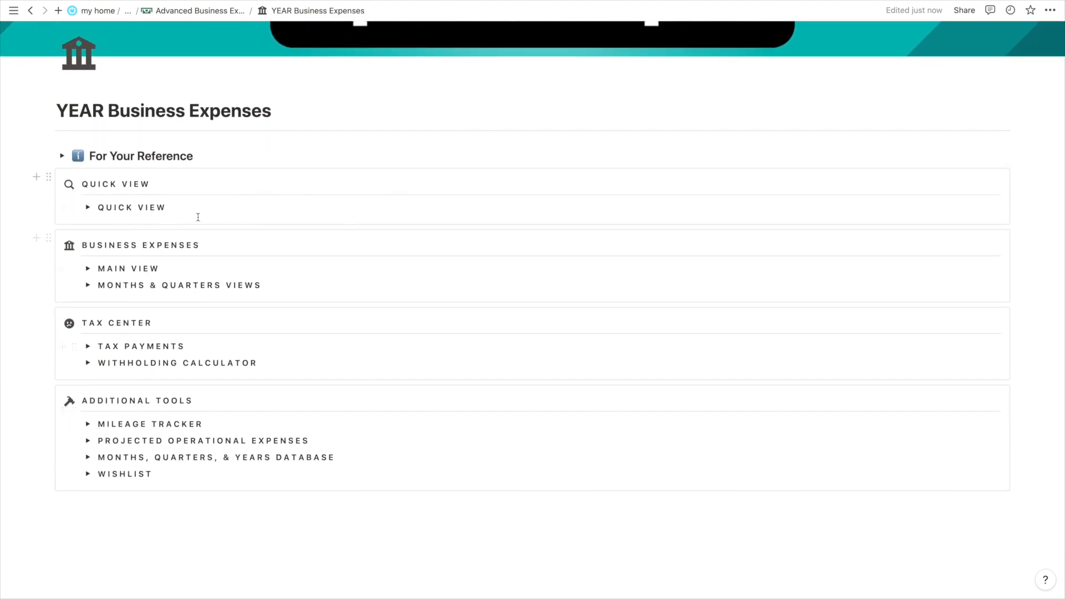
scroll(193, 281, "up", 3)
scroll(194, 280, "up", 1)
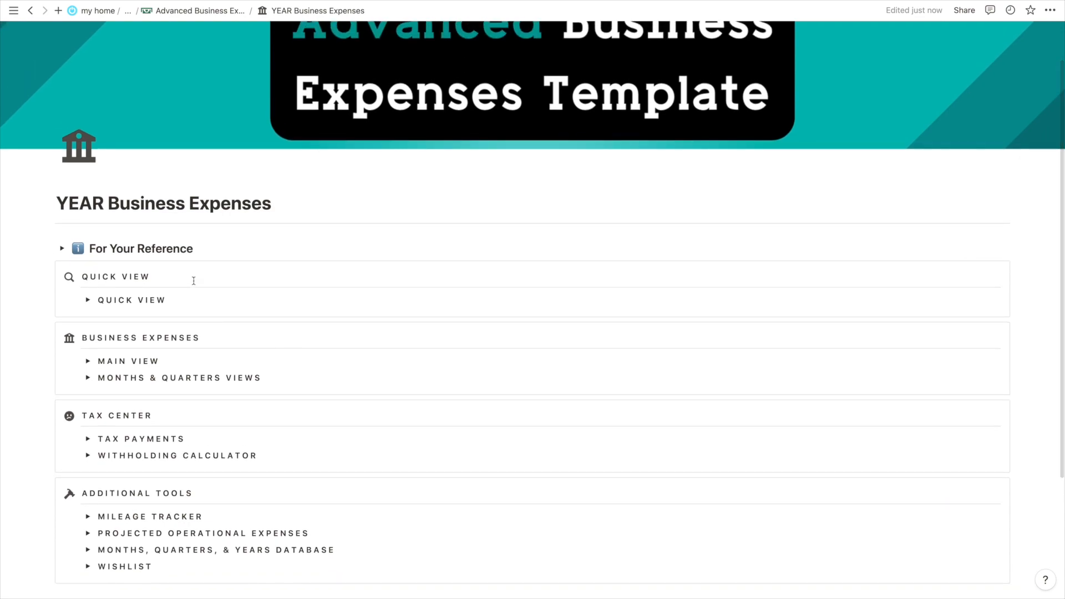
scroll(193, 280, "up", 3)
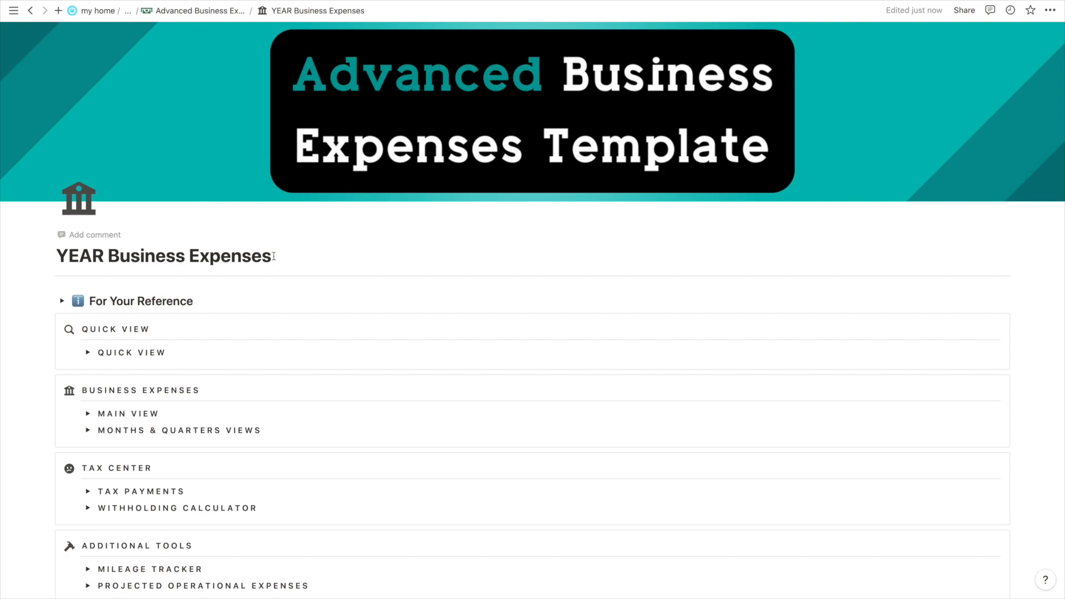
scroll(273, 256, "down", 1)
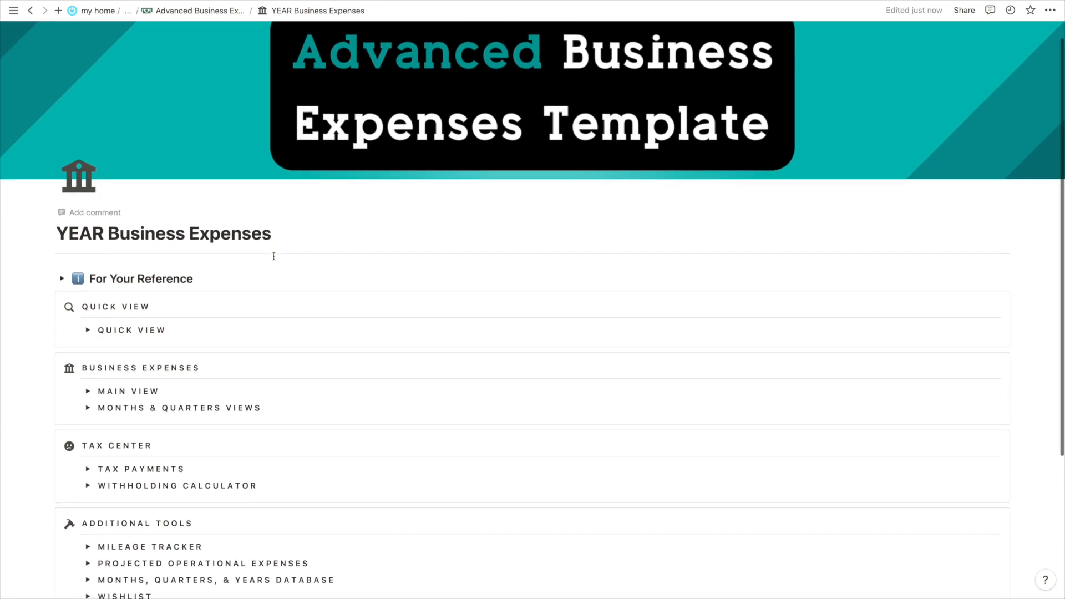
scroll(129, 276, "down", 1)
scroll(129, 276, "down", 3)
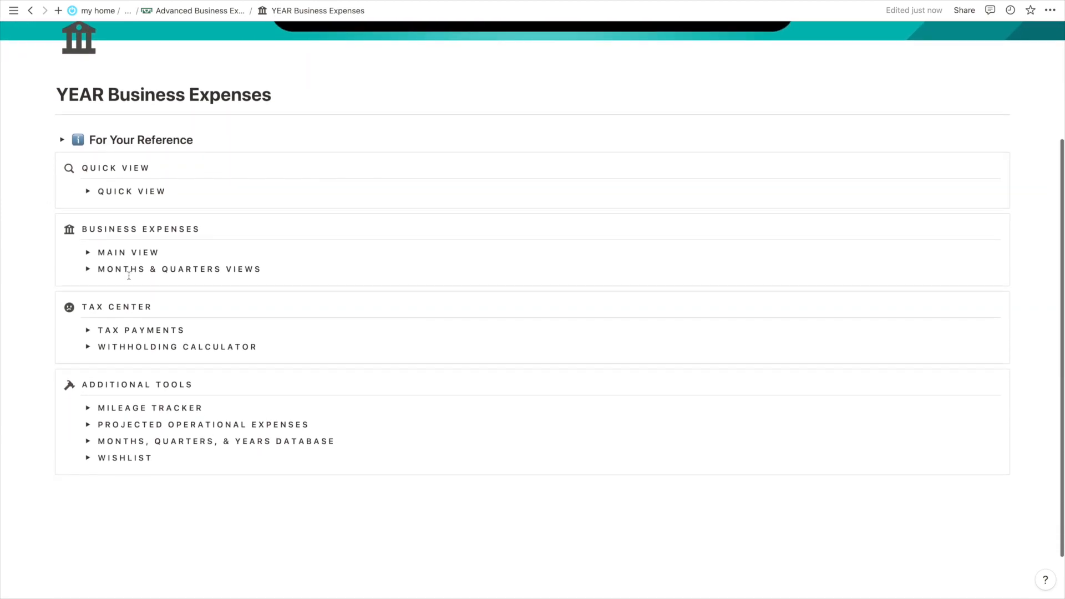
scroll(127, 269, "up", 3)
scroll(128, 267, "up", 2)
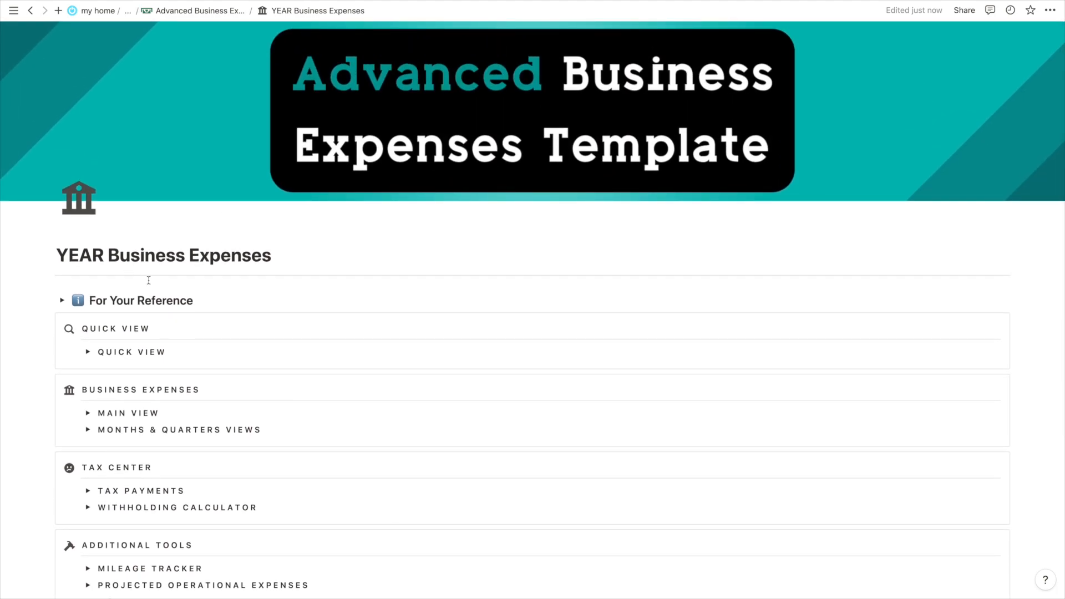
left_click(63, 303)
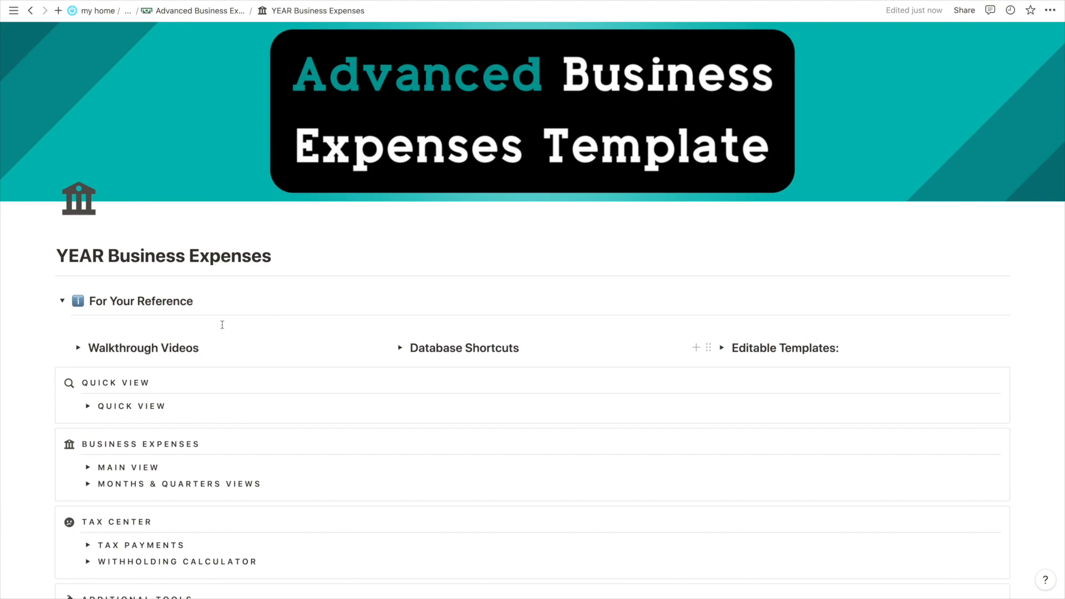
left_click(62, 300)
Expand the Quick View section, review its update cards, active subscriptions and expenses overview, and collapse it again
scroll(66, 307, "down", 2)
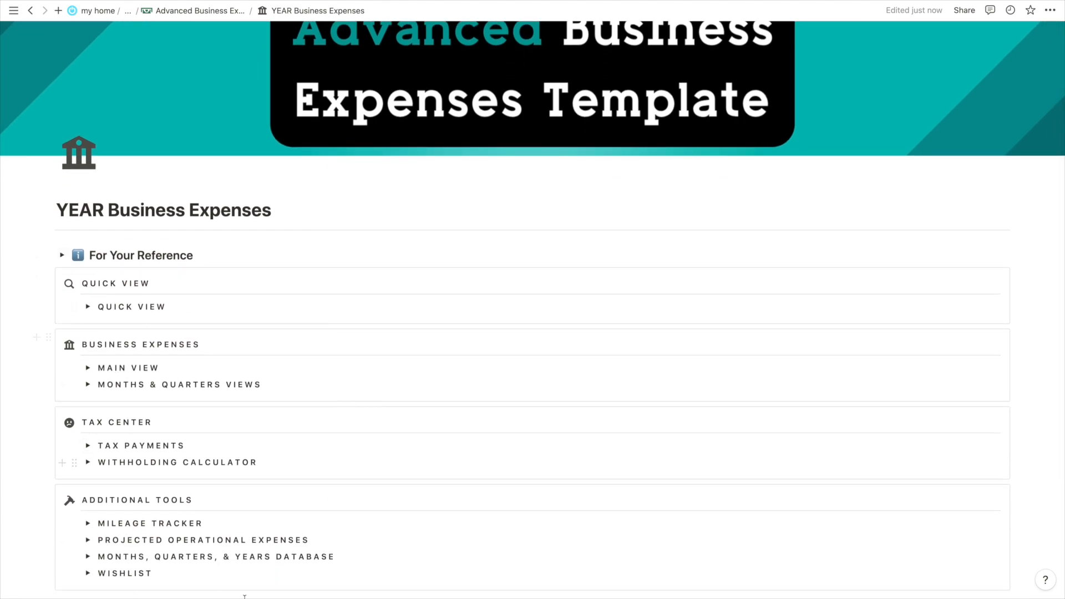
scroll(154, 304, "down", 3)
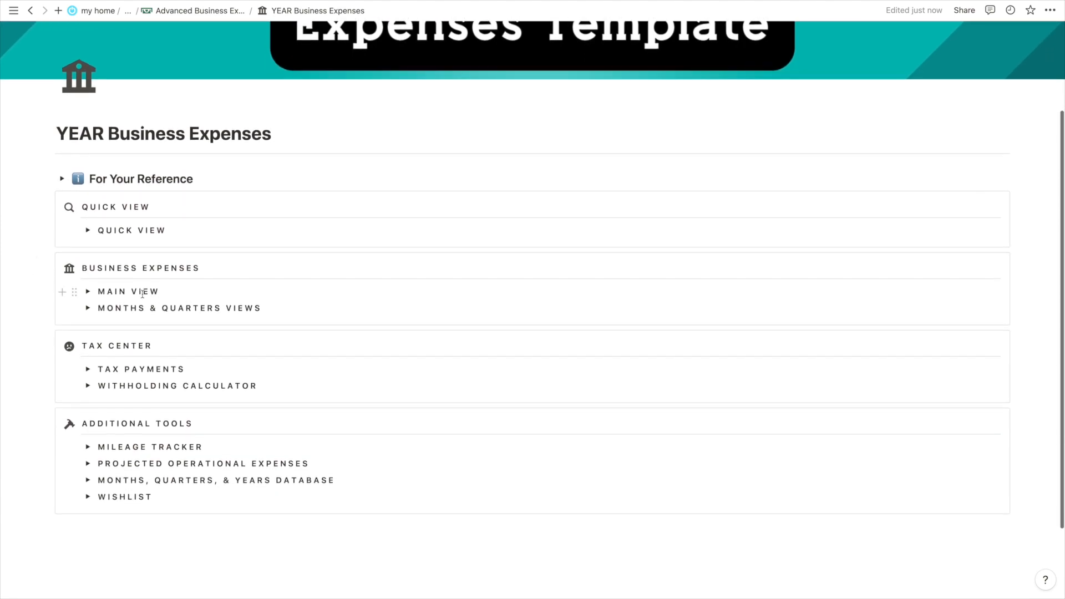
left_click(87, 232)
scroll(85, 237, "down", 5)
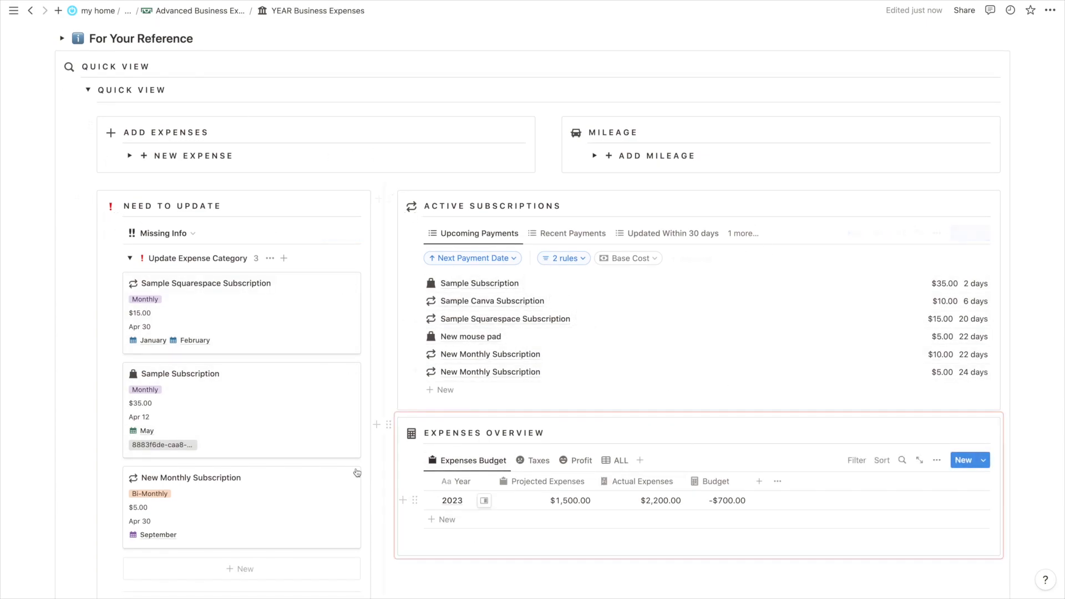
scroll(738, 232, "up", 2)
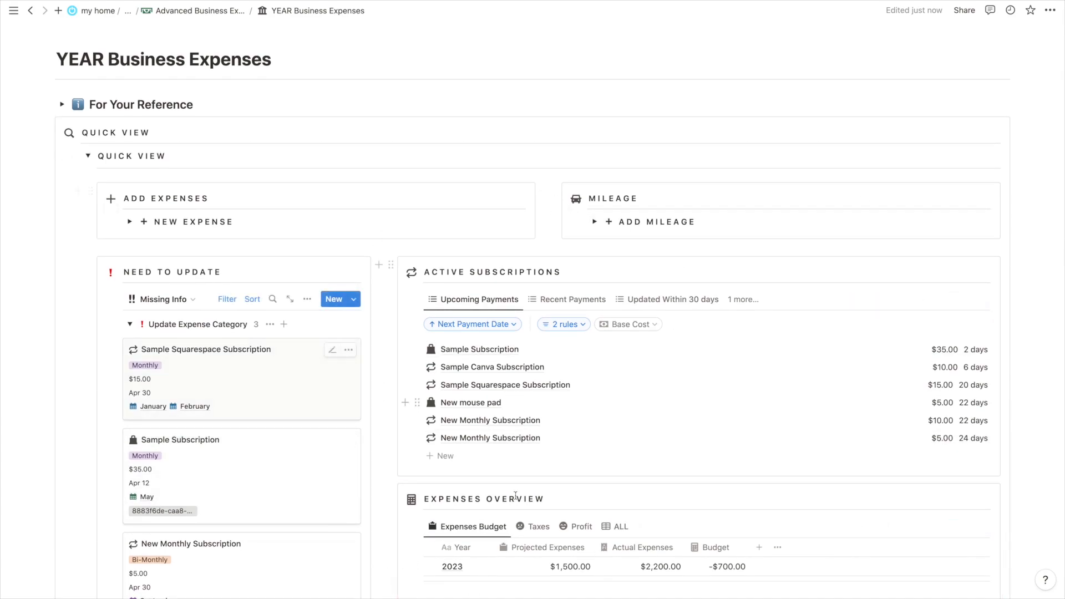
scroll(577, 502, "down", 12)
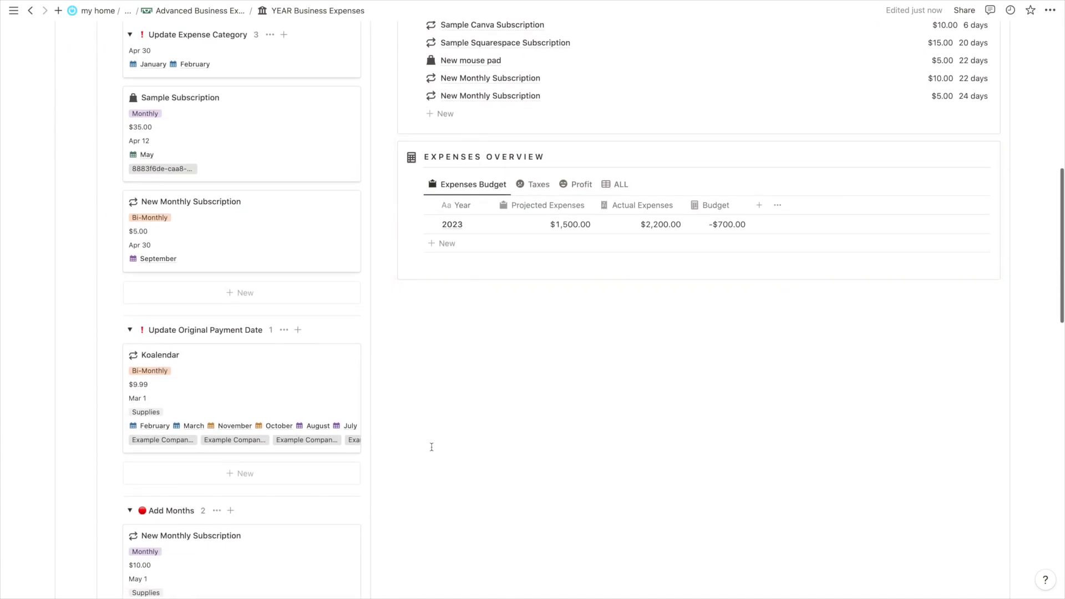
scroll(310, 395, "up", 12)
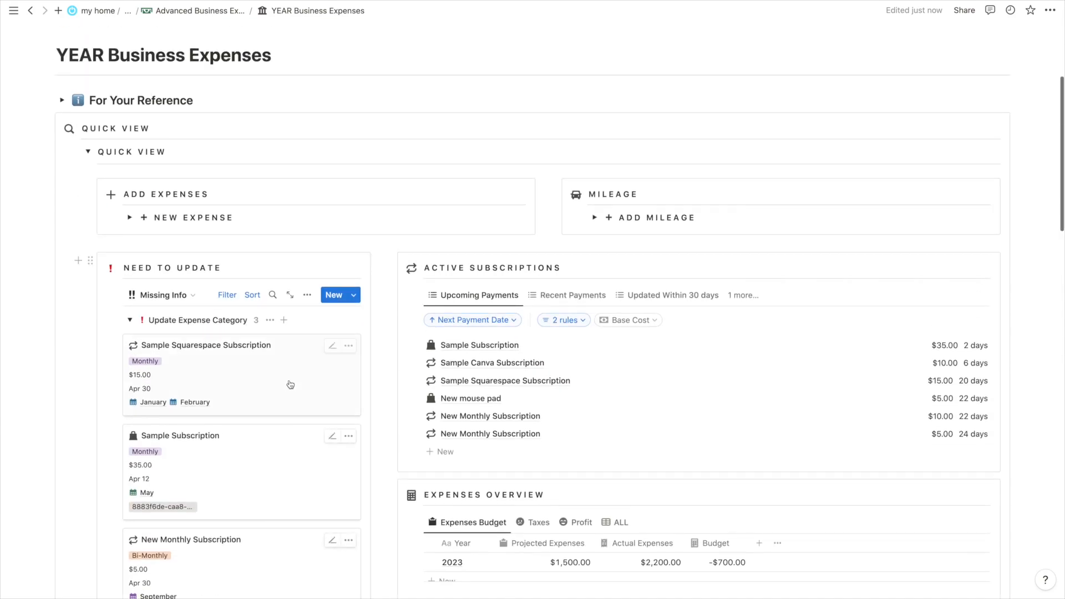
left_click(88, 151)
Expand the Business Expenses Main View, look over its expenses overview, tax deadlines and expense table, and collapse it
left_click(87, 213)
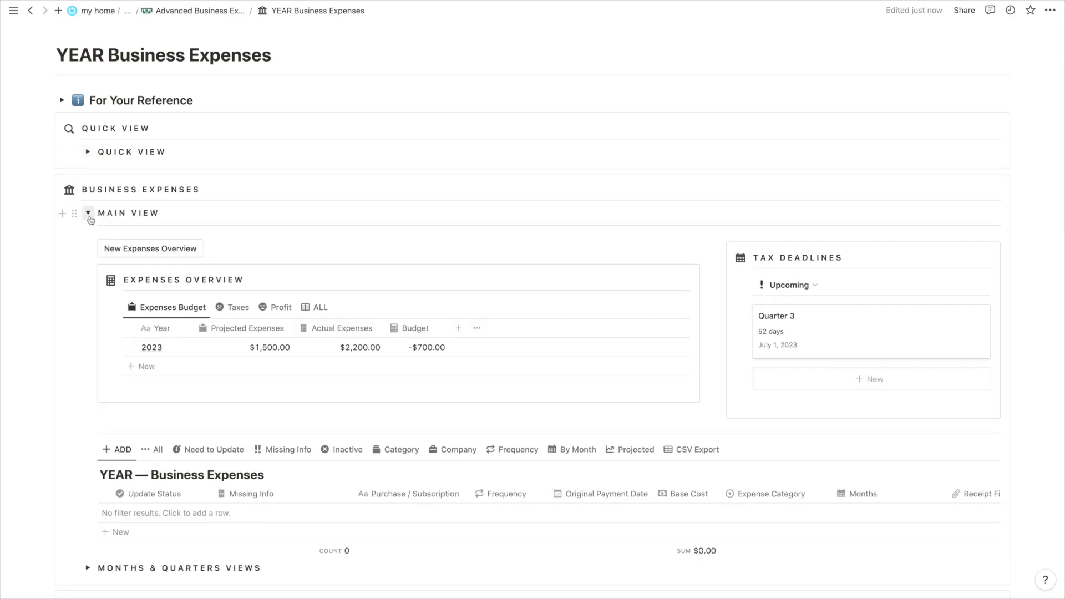
scroll(257, 274, "down", 2)
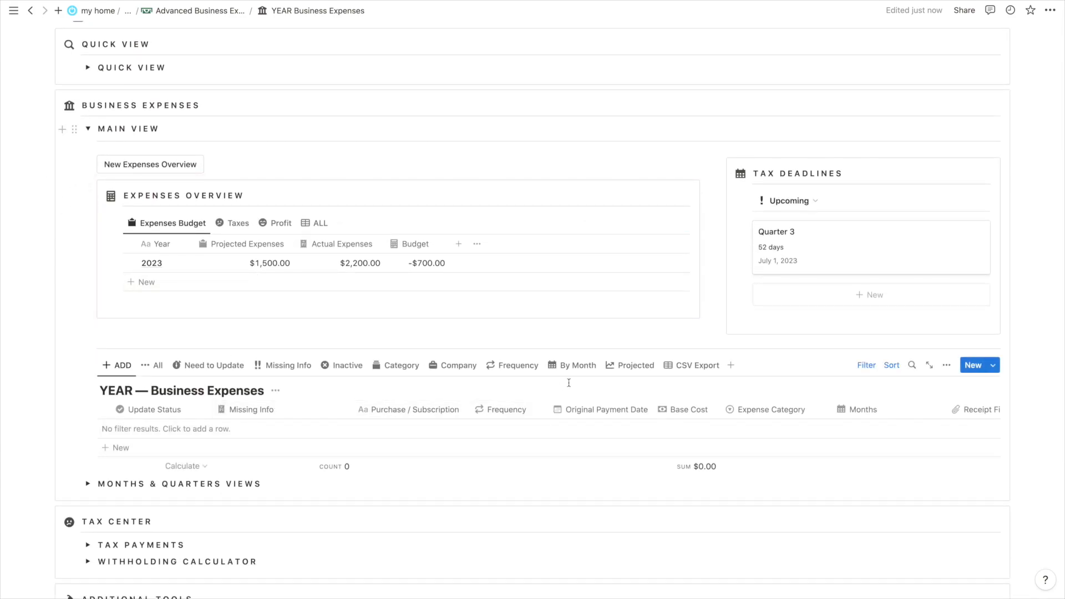
scroll(216, 373, "up", 3)
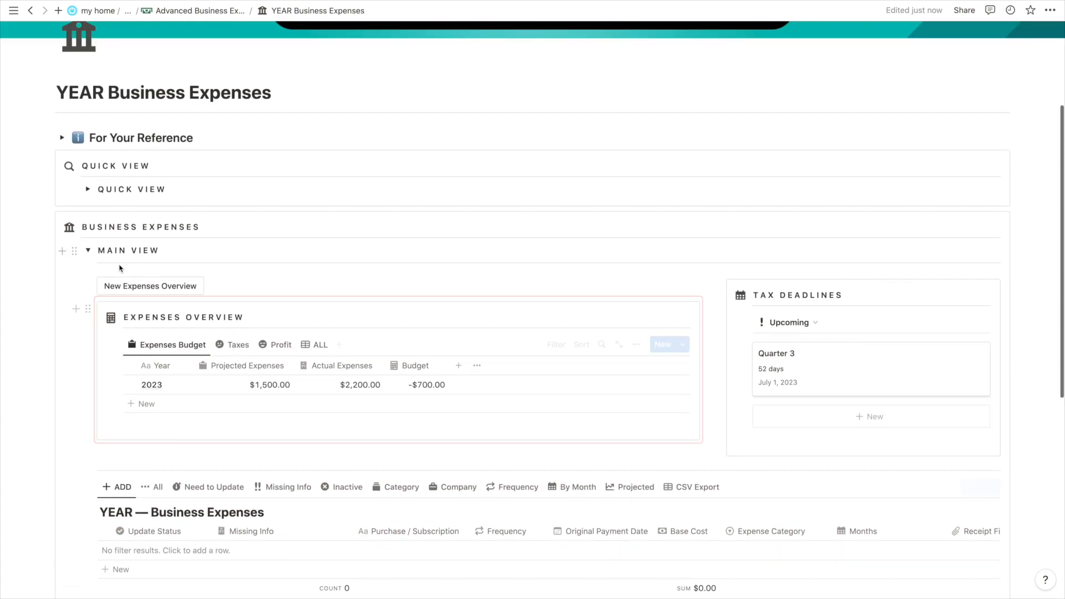
left_click(88, 250)
Expand Months & Quarters Views, compare the By Month and By Quarter boards, and collapse the section
left_click(88, 267)
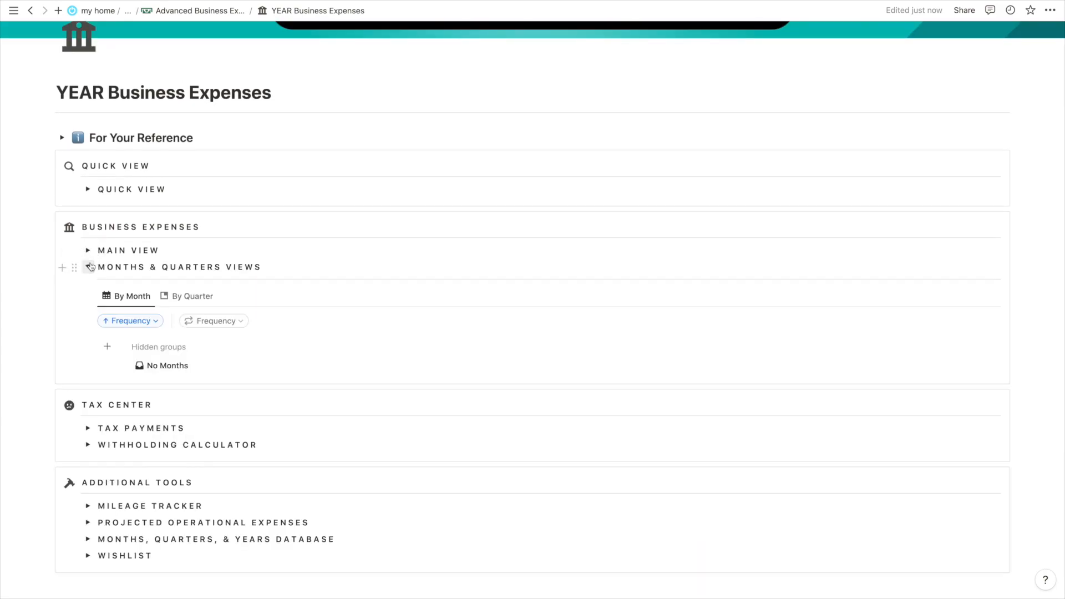
left_click(201, 297)
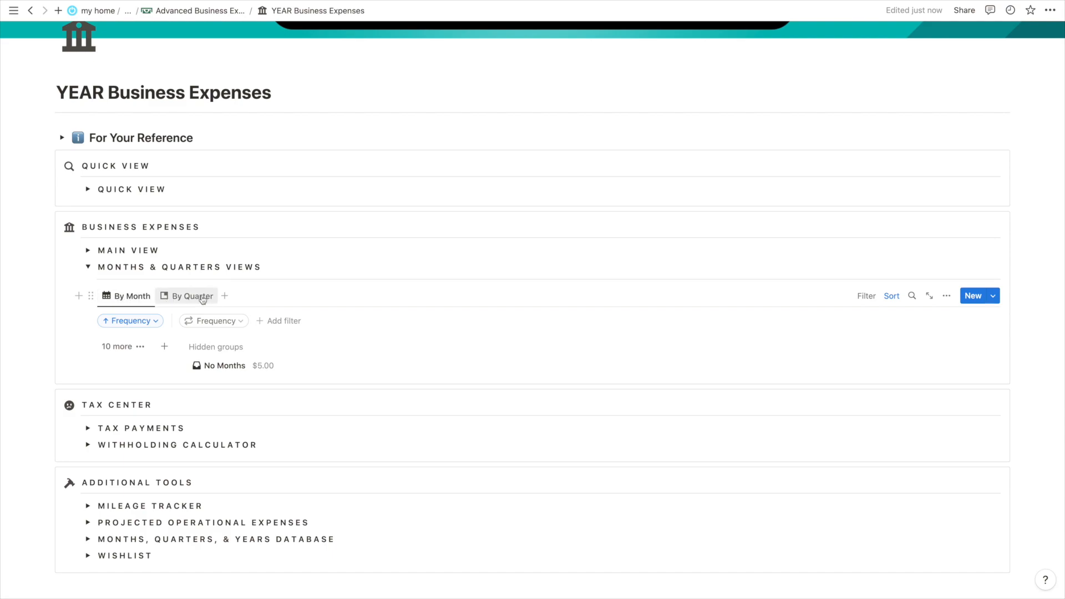
left_click(127, 296)
left_click(187, 296)
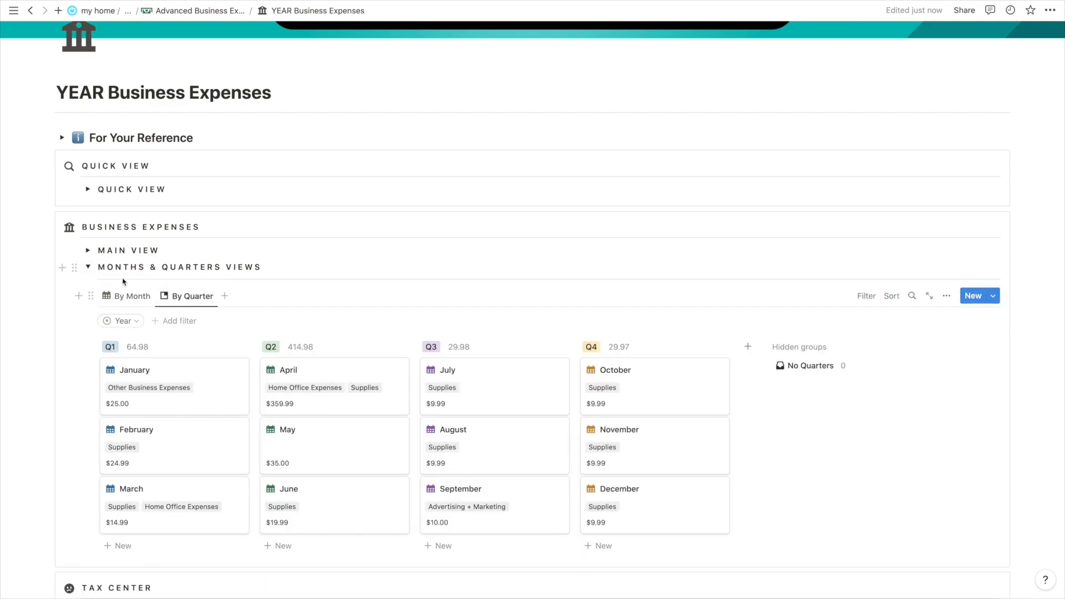
left_click(90, 268)
Review the Tax Payments and Withholding Calculator sections of the Tax Center, expanding and collapsing each in turn
scroll(84, 272, "down", 2)
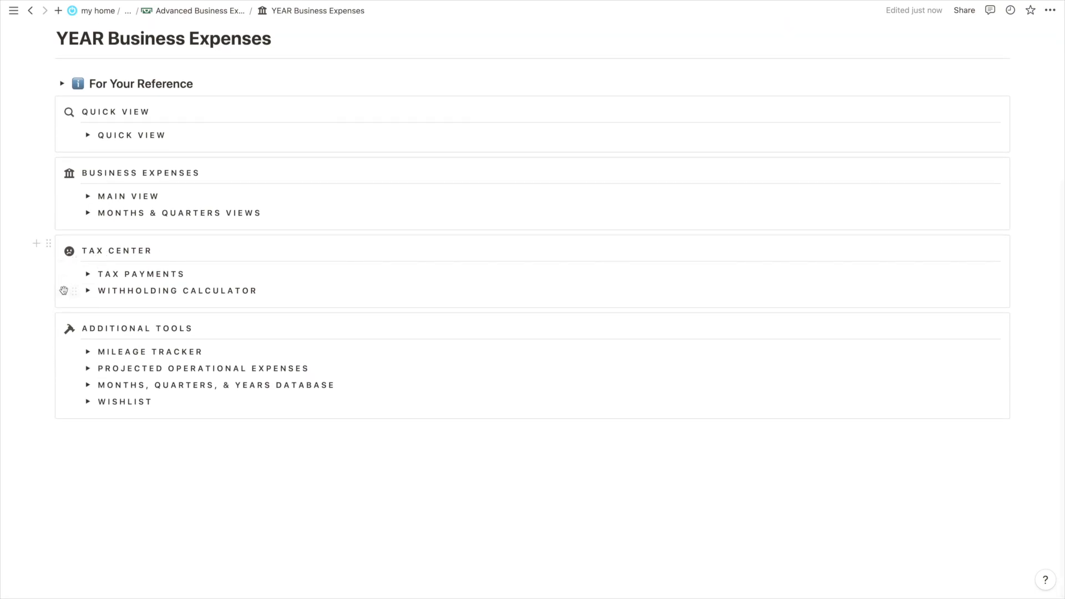
left_click(90, 273)
scroll(89, 274, "down", 3)
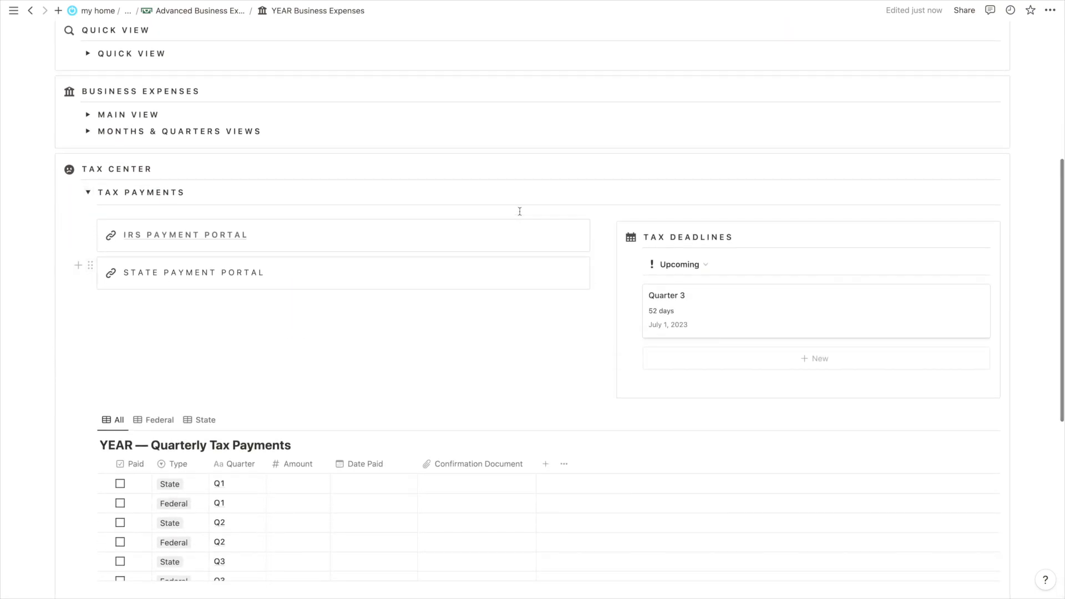
left_click(88, 193)
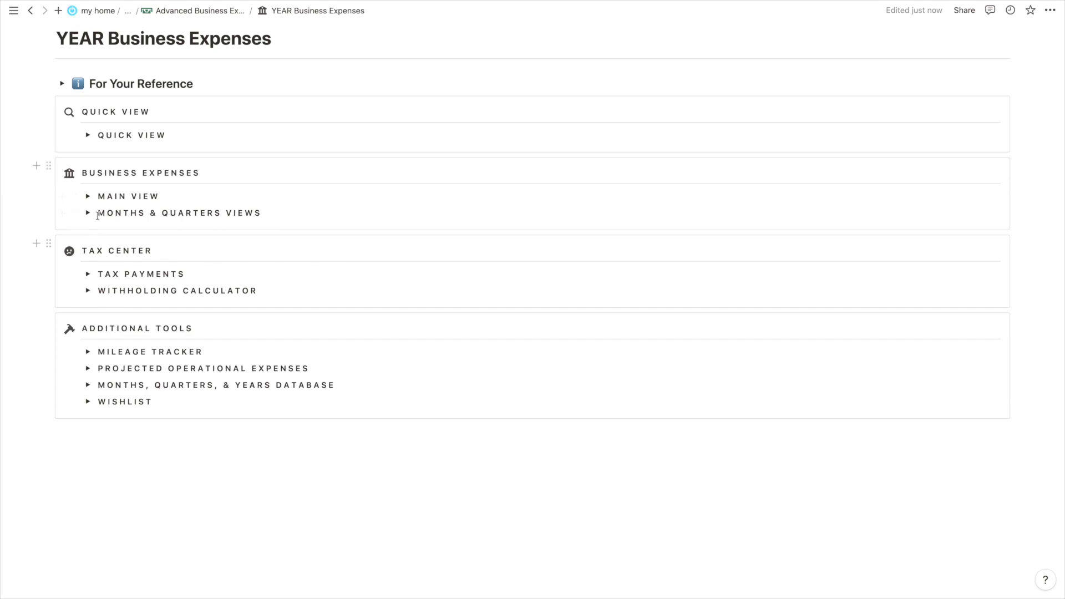
left_click(88, 290)
scroll(89, 299, "down", 3)
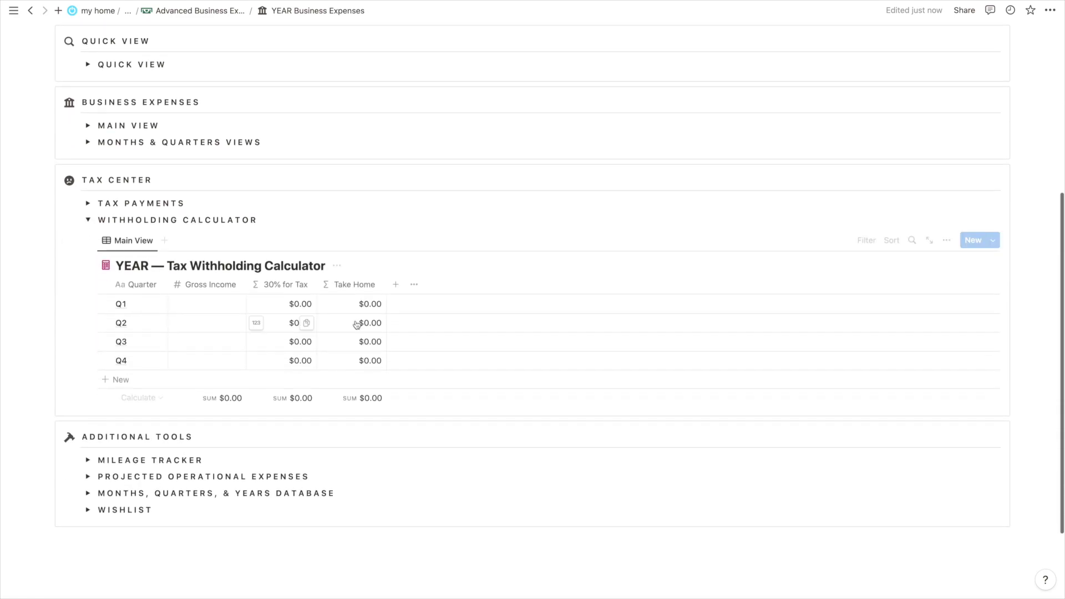
left_click(88, 222)
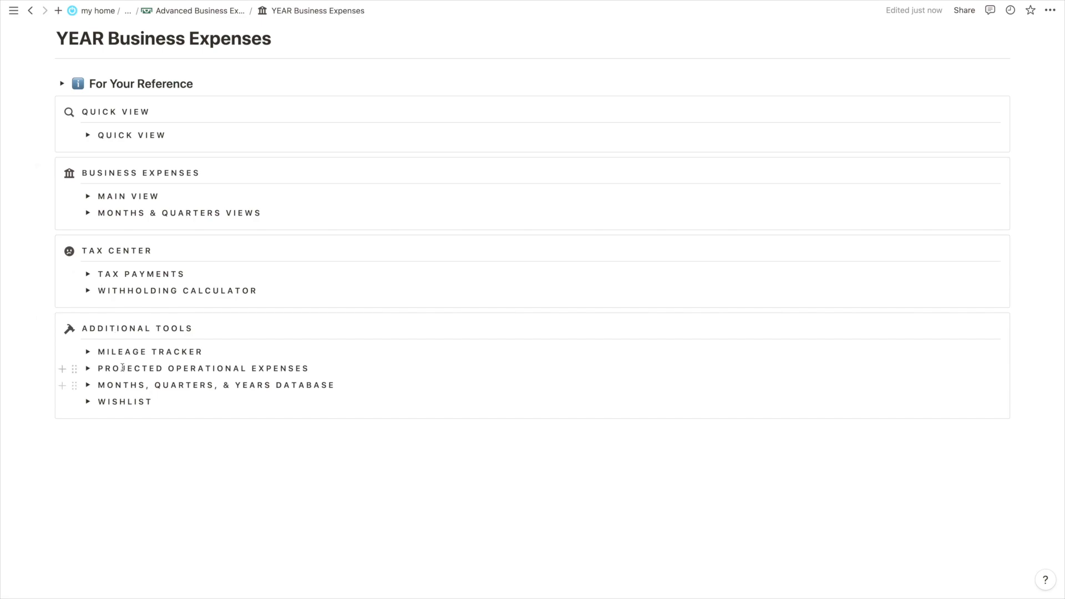
Expand the Mileage Tracker under Additional Tools, review its mileage calculator table, and collapse it
left_click(88, 352)
scroll(346, 311, "down", 3)
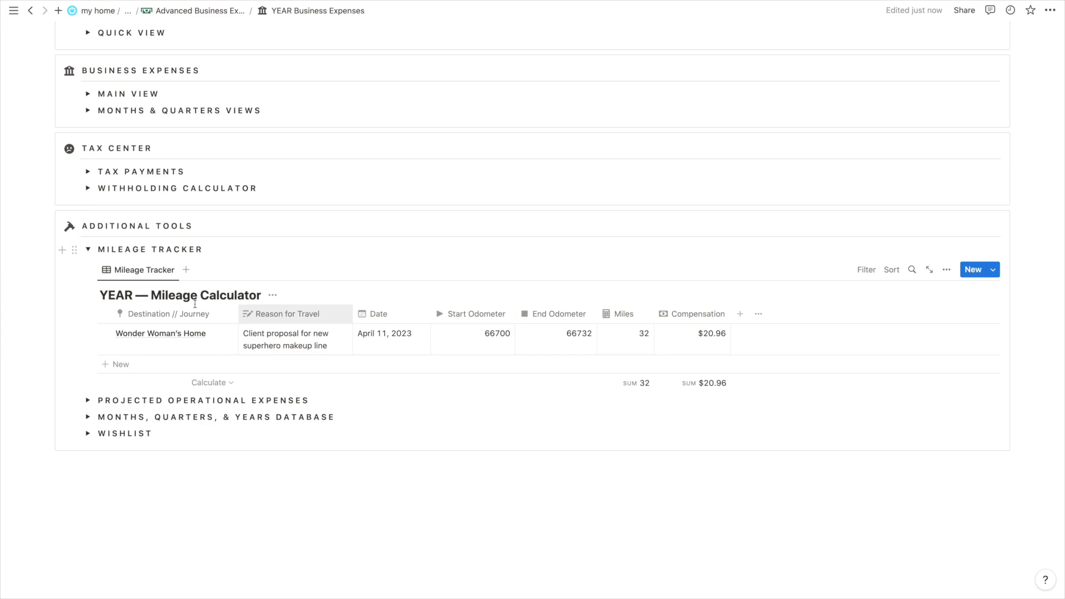
left_click(88, 249)
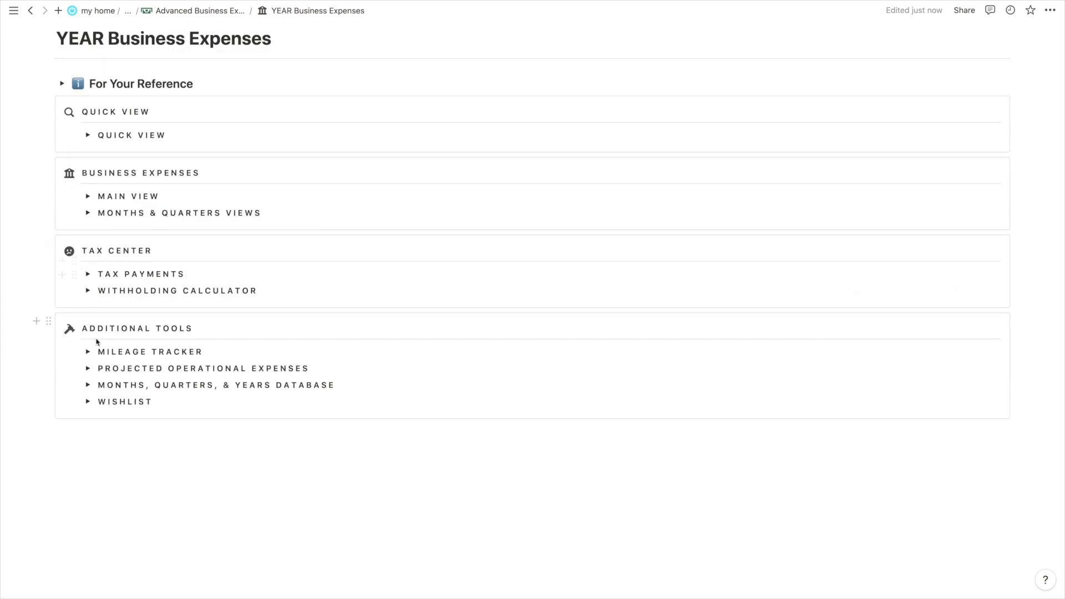
Expand Projected Operational Expenses under Additional Tools and examine the projected and actual totals table and the expense list
left_click(88, 368)
scroll(122, 389, "down", 4)
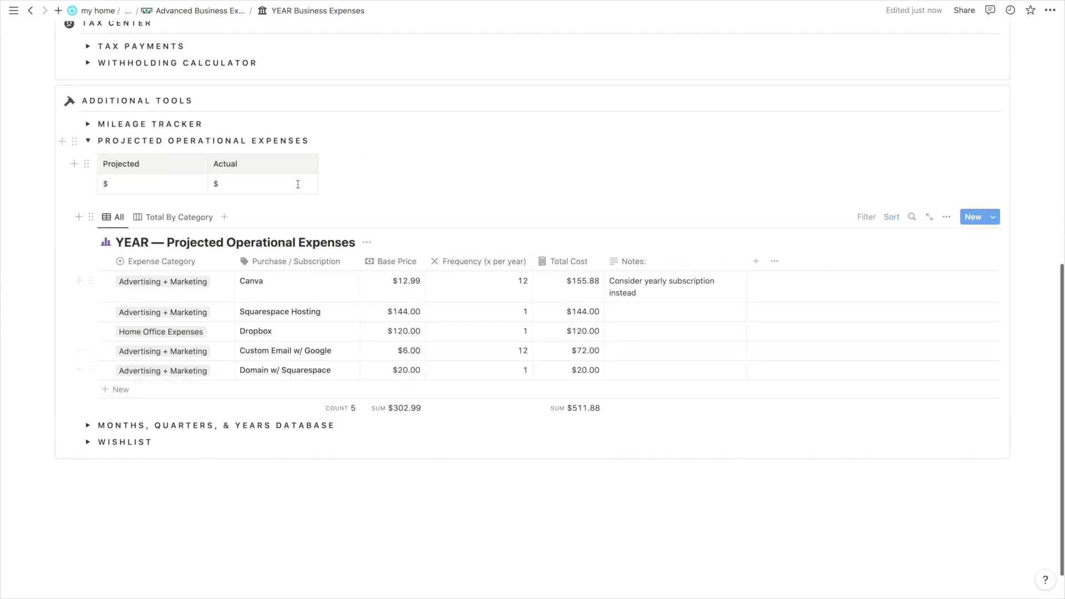
scroll(328, 361, "up", 1)
scroll(328, 366, "up", 3)
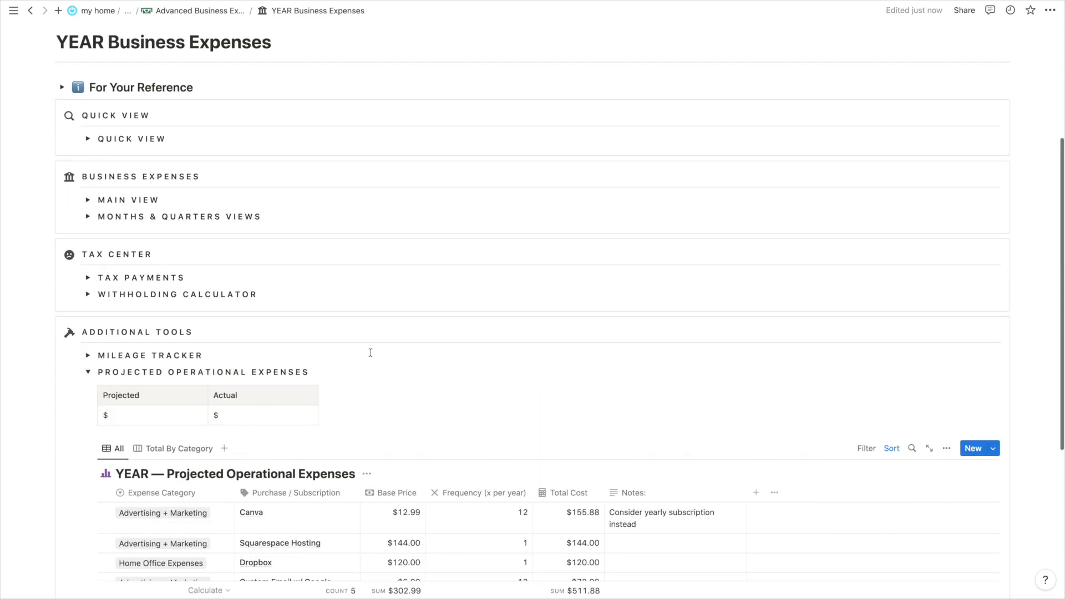
scroll(227, 234, "down", 3)
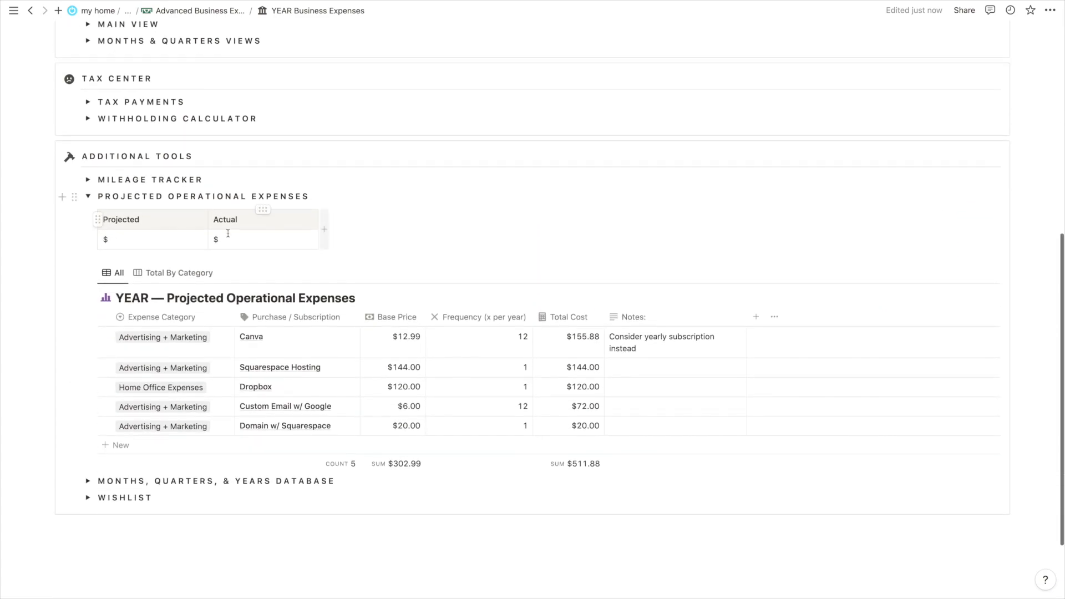
Collapse Projected Operational Expenses, then expand, review and collapse the Months, Quarters, & Years Database under Additional Tools
left_click(88, 196)
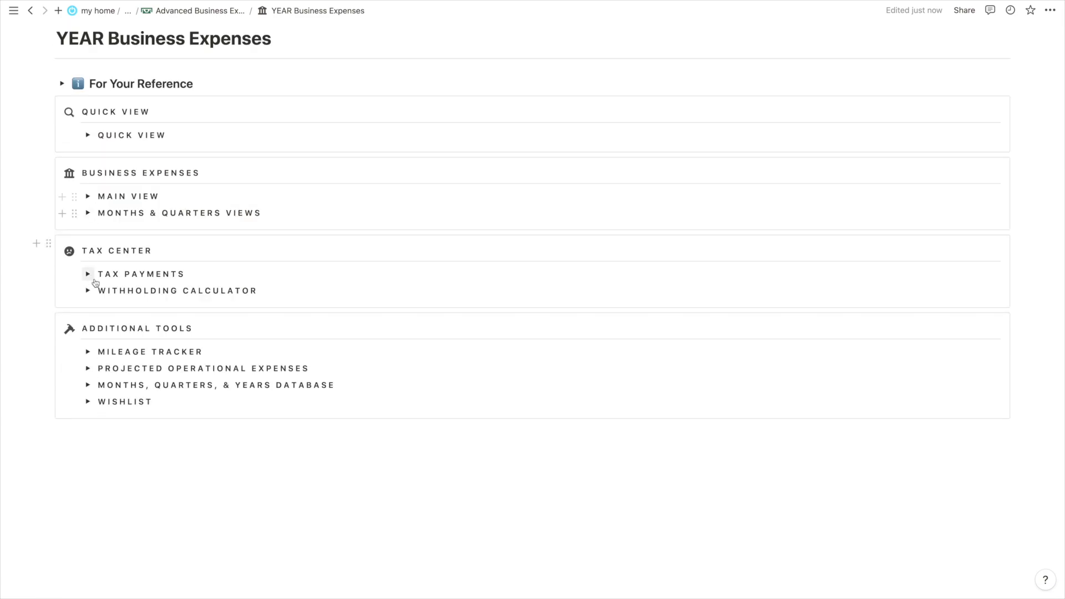
left_click(88, 385)
scroll(86, 385, "down", 8)
scroll(86, 385, "up", 10)
left_click(90, 265)
Expand the Wishlist under Additional Tools, review its Amazon wishlist bookmarks and Wishlist Database, and collapse it
left_click(88, 402)
scroll(88, 406, "down", 3)
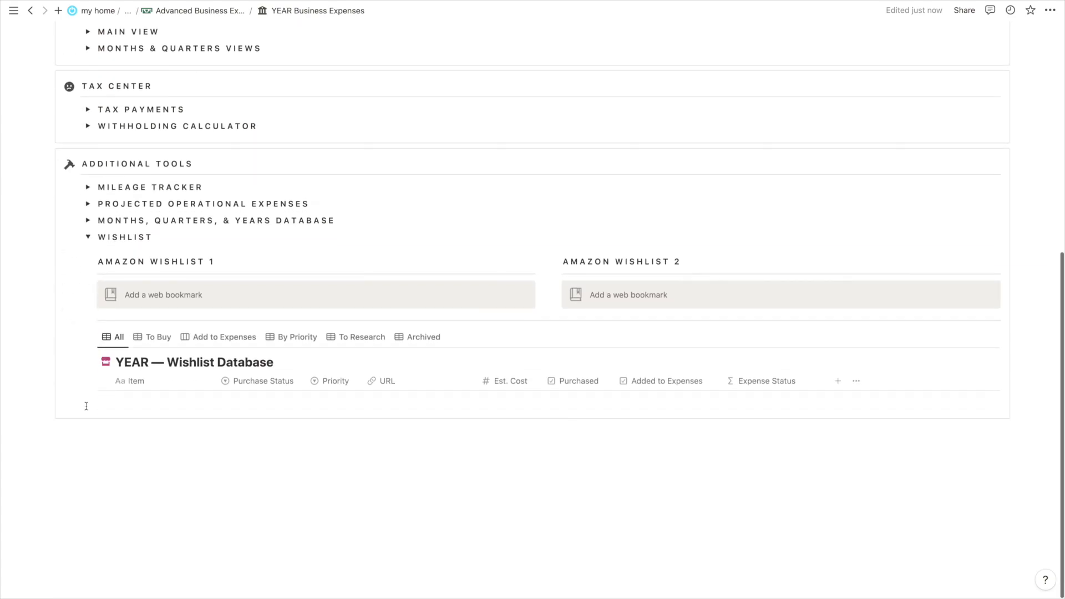
scroll(87, 388, "up", 3)
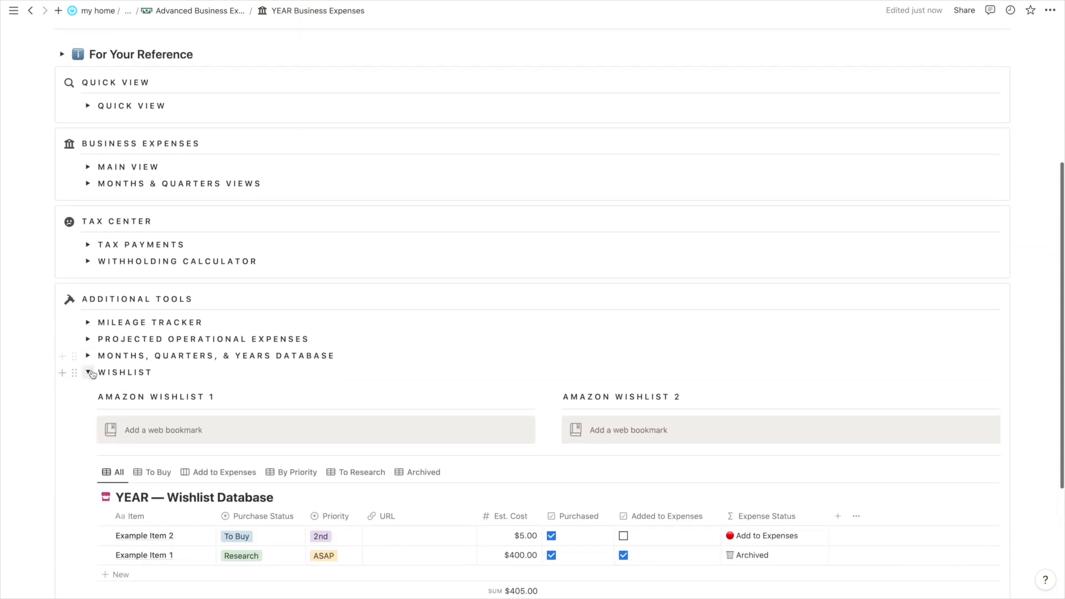
left_click(88, 374)
scroll(238, 369, "up", 4)
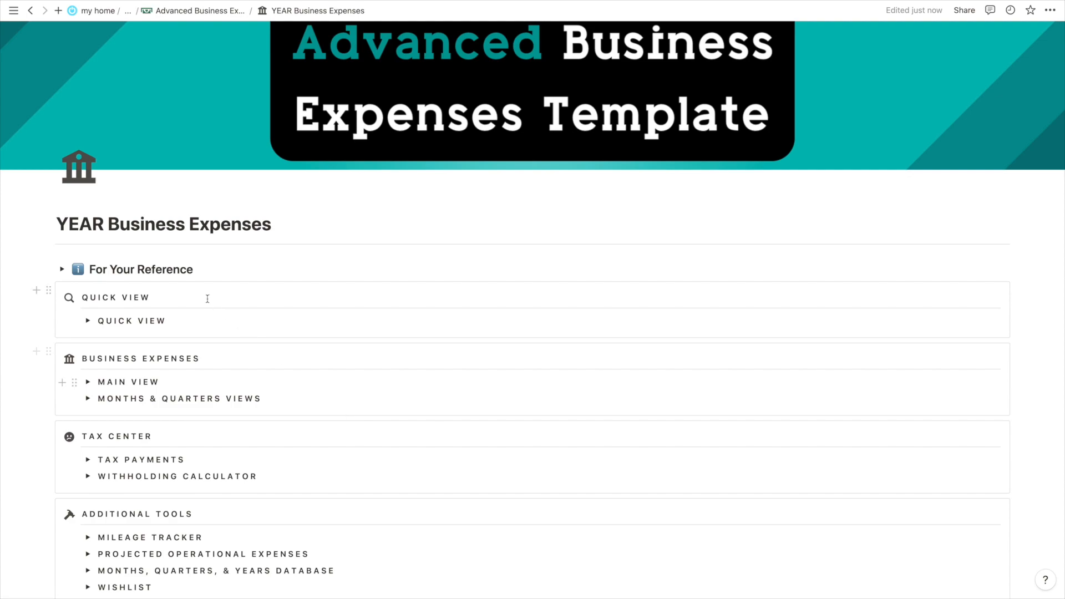
Expand For Your Reference with its Database Shortcuts and Editable Templates lists, and examine the links in both
left_click(62, 269)
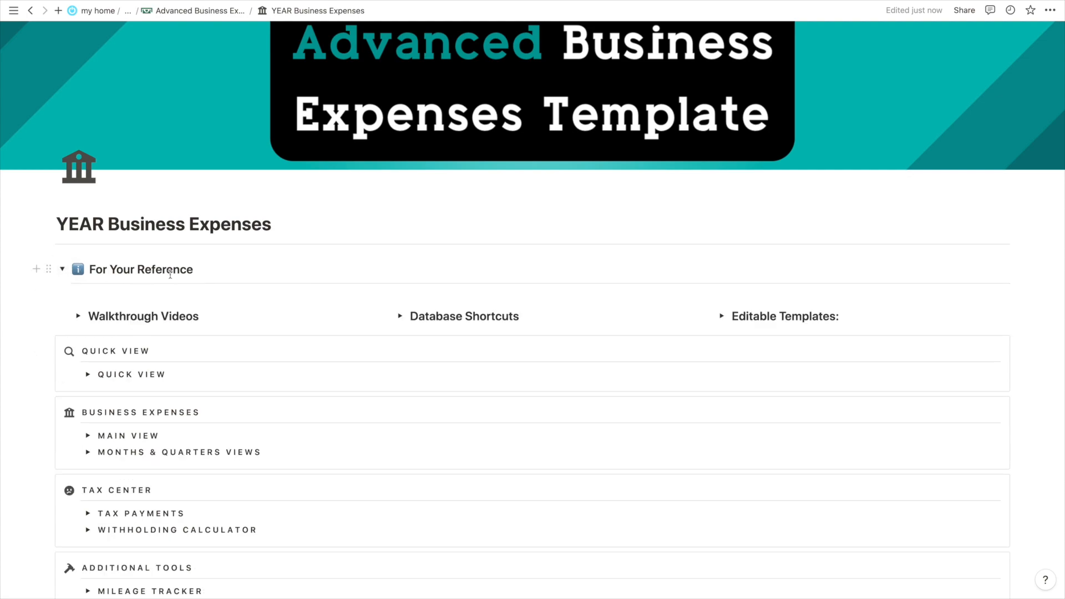
left_click(171, 271)
scroll(170, 275, "down", 1)
left_click(400, 295)
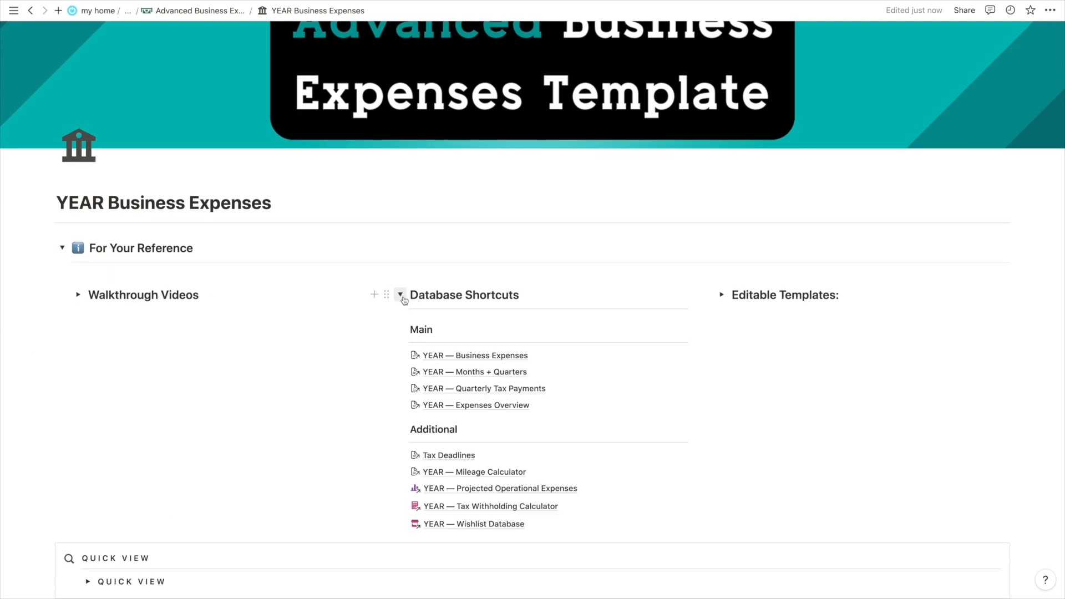
left_click(722, 294)
scroll(549, 385, "down", 3)
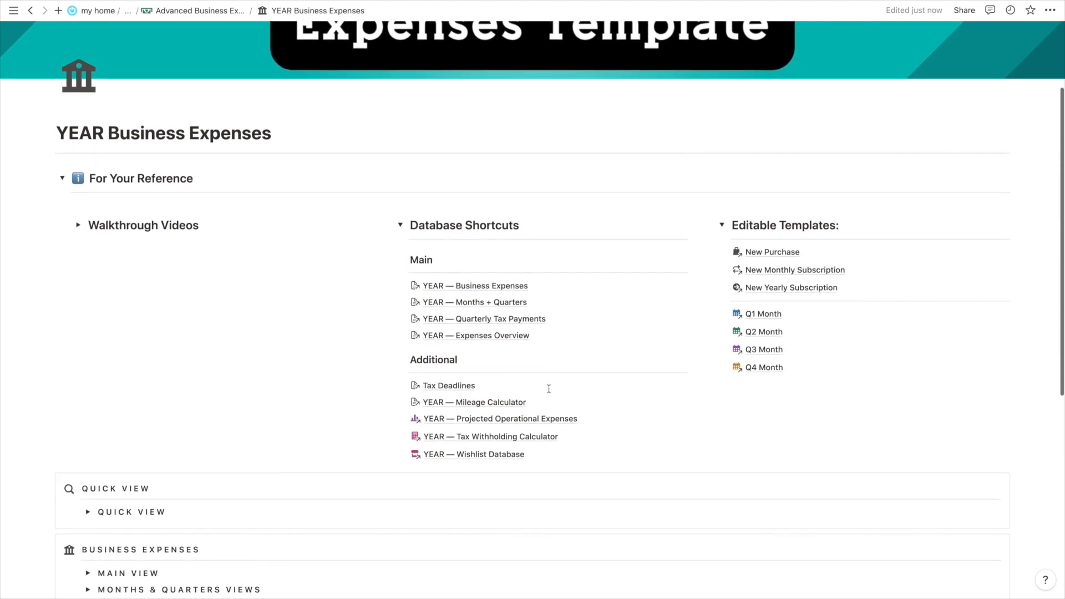
scroll(613, 315, "down", 3)
scroll(316, 492, "up", 3)
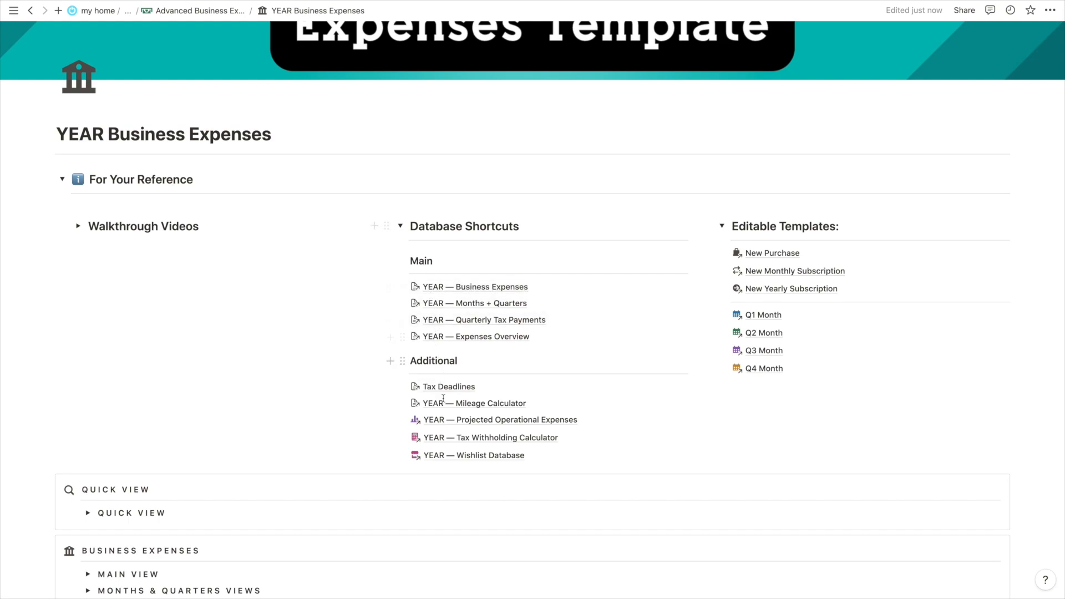
scroll(447, 443, "down", 1)
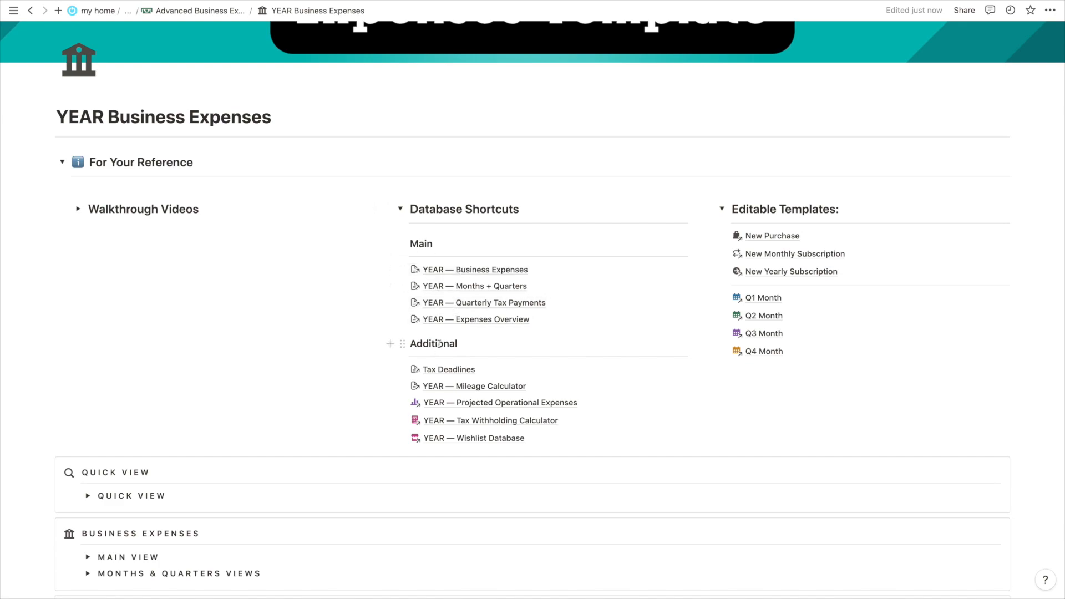
Open the YEAR — Business Expenses database from Database Shortcuts and review its All, Need to Update and Missing Info views
left_click(488, 269)
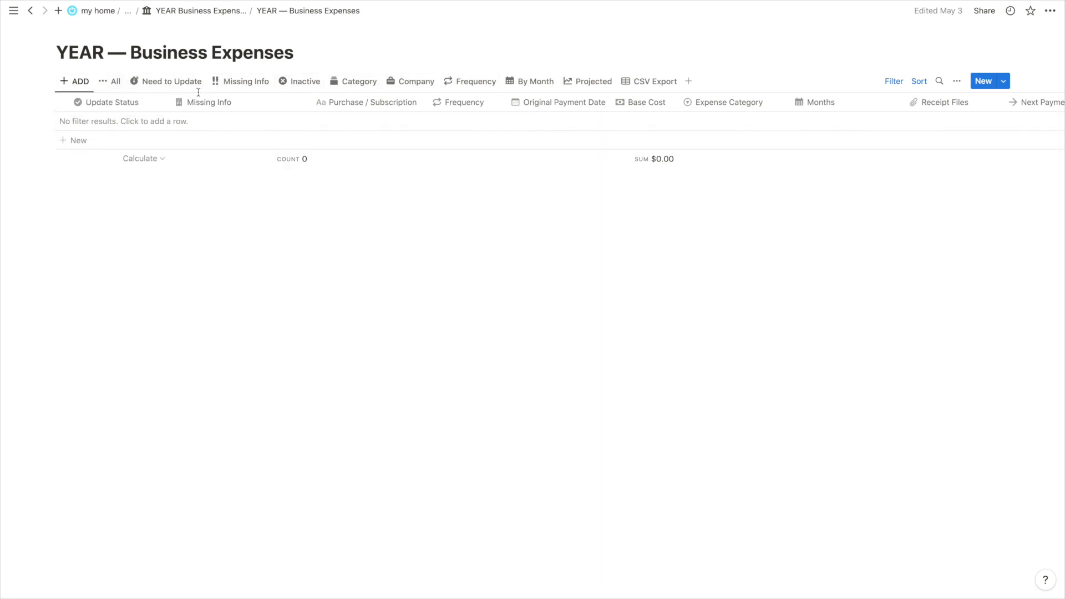
left_click(113, 83)
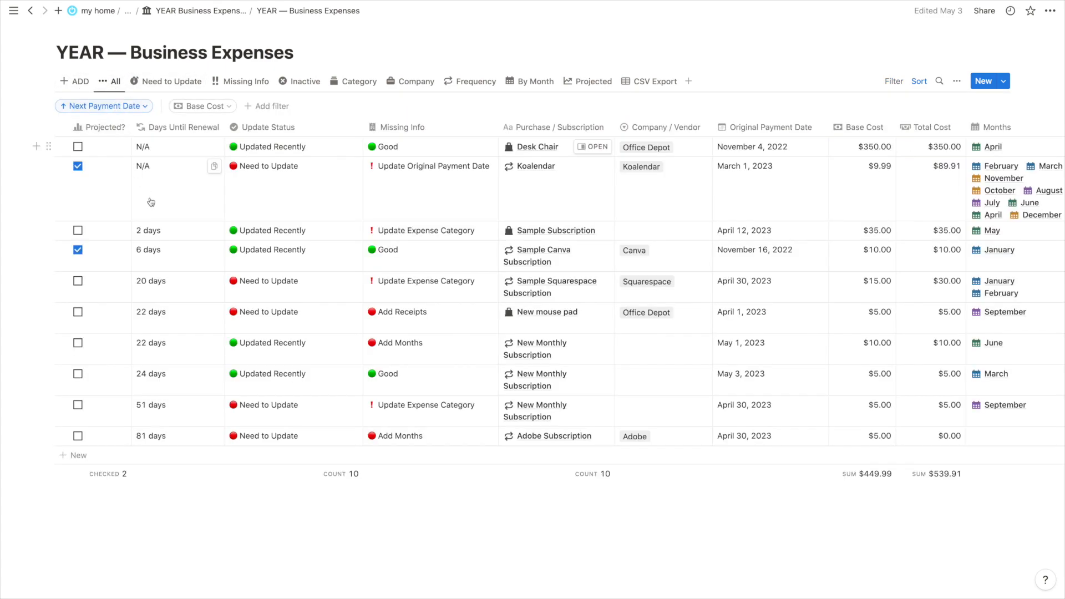
left_click(163, 85)
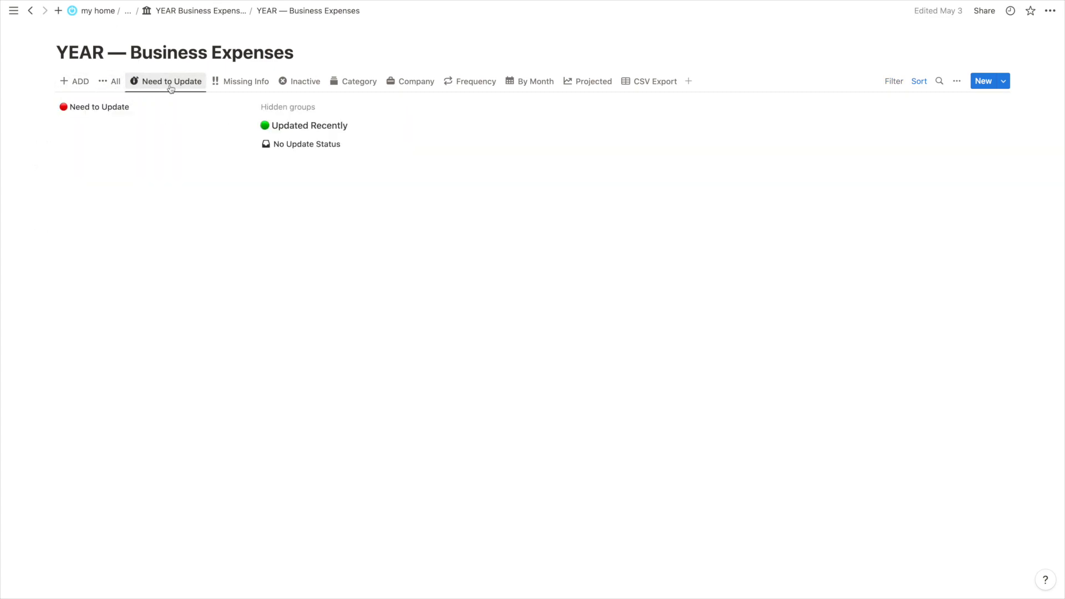
left_click(225, 81)
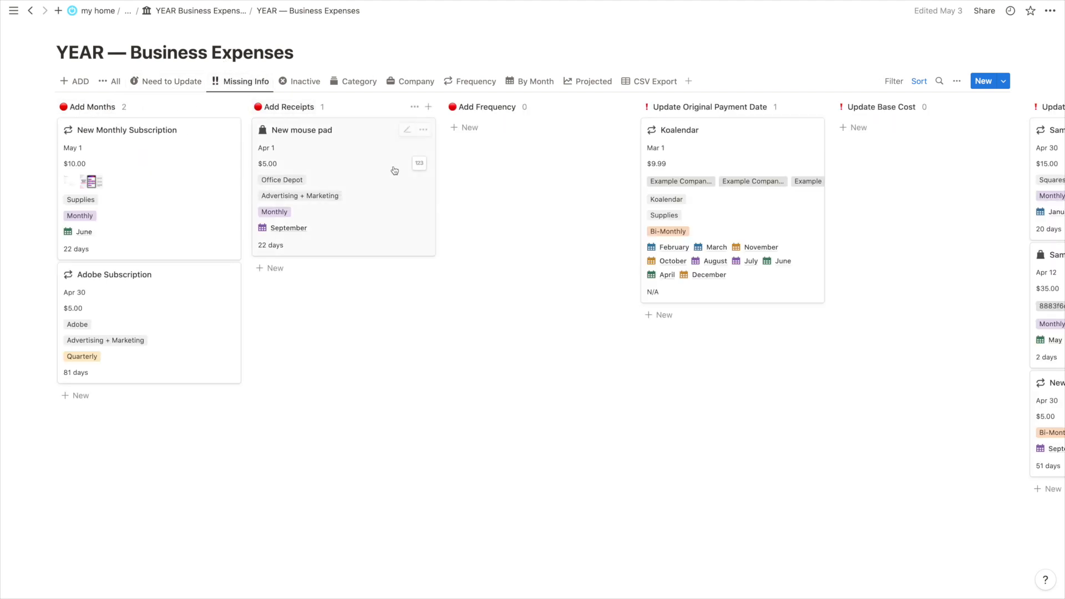
scroll(395, 169, "right", 10)
scroll(395, 170, "left", 10)
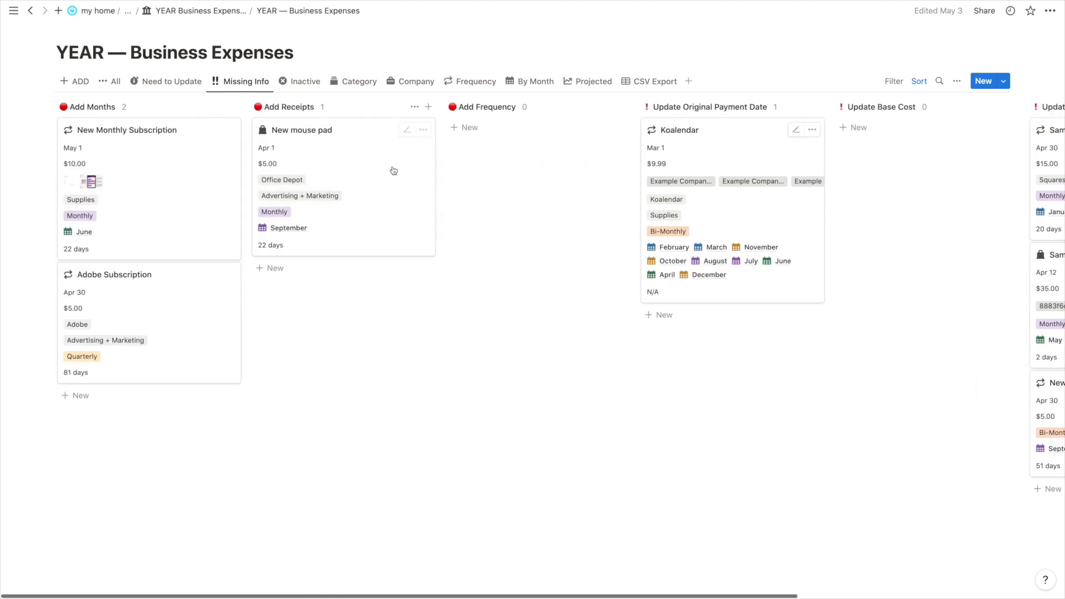
Review the Inactive, Category, Company and Frequency views of the Business Expenses database
left_click(284, 82)
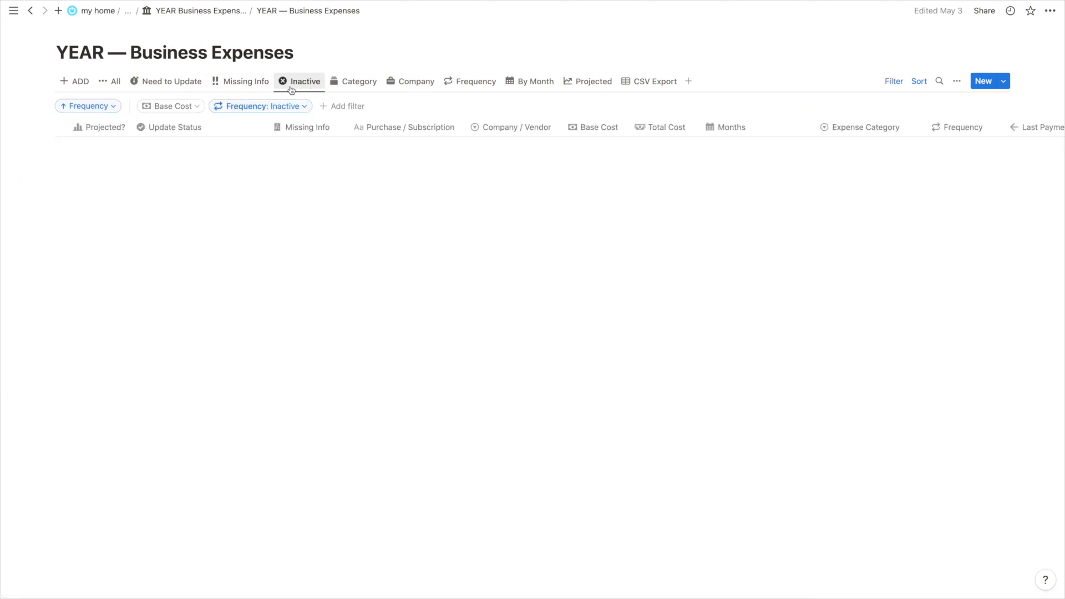
left_click(356, 87)
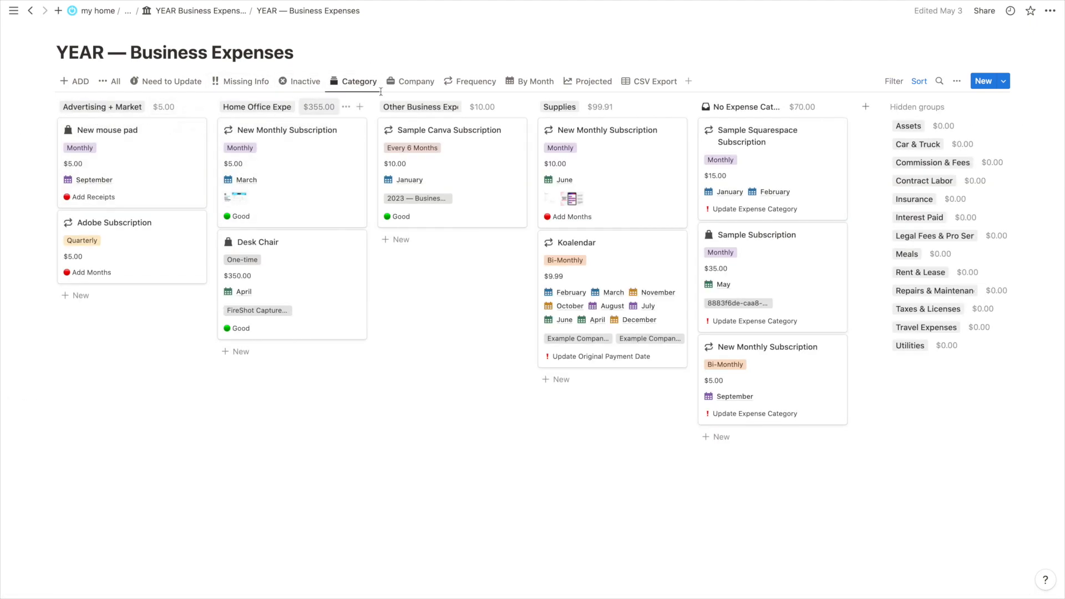
left_click(405, 83)
scroll(319, 182, "right", 2)
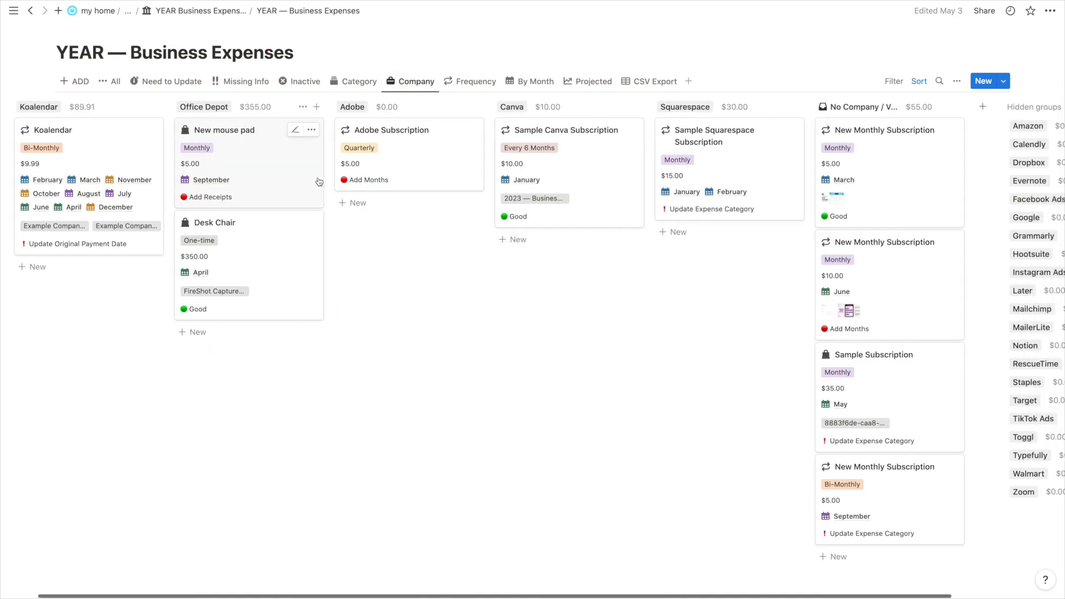
left_click(471, 83)
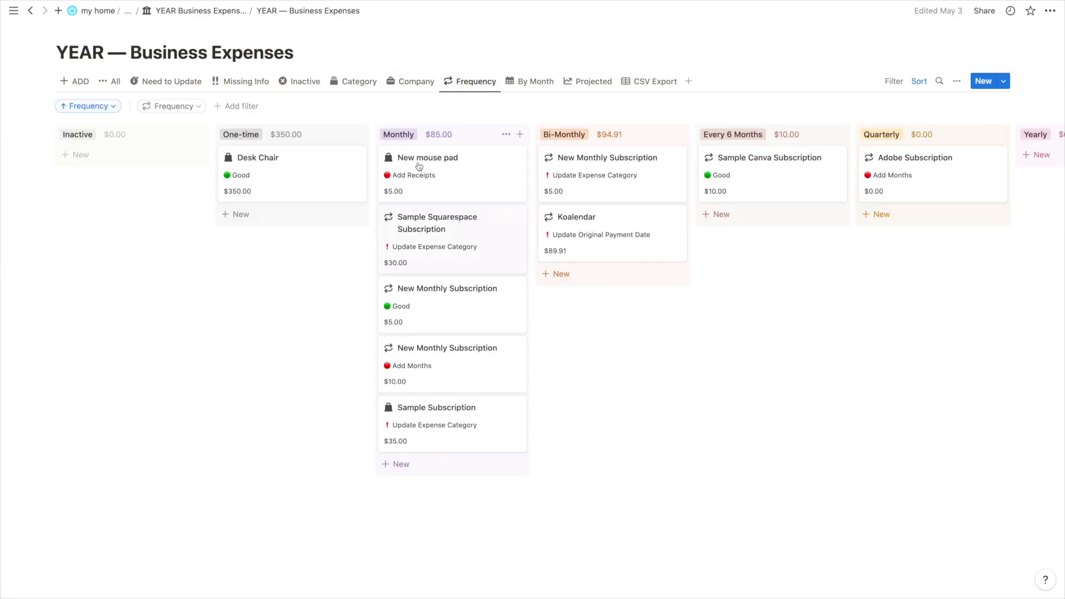
Review the By Month view with its additional month groups loaded, followed by the Projected and CSV Export views
left_click(530, 86)
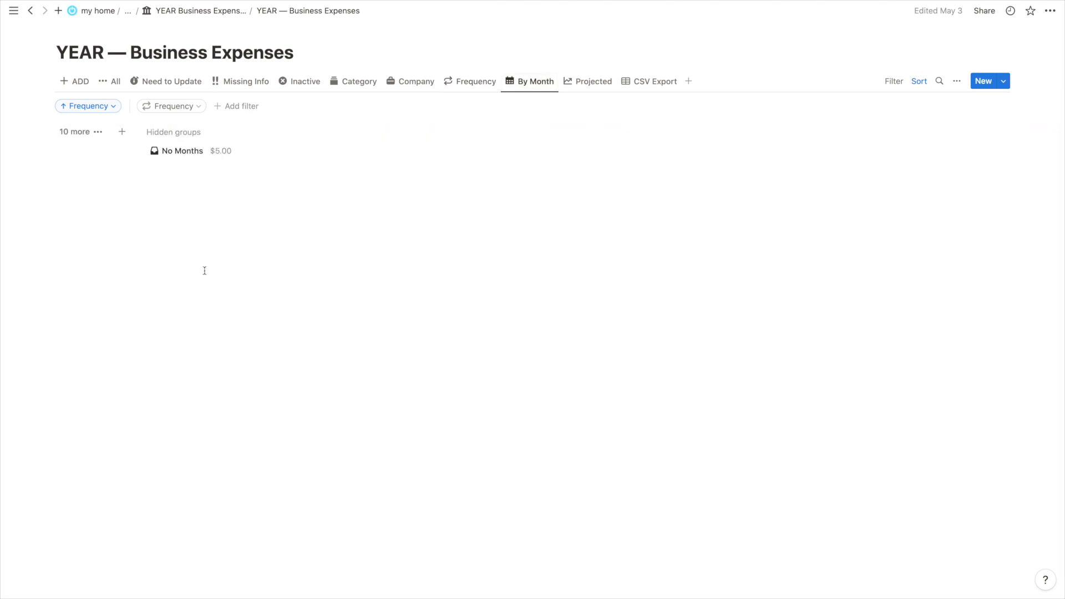
left_click(72, 131)
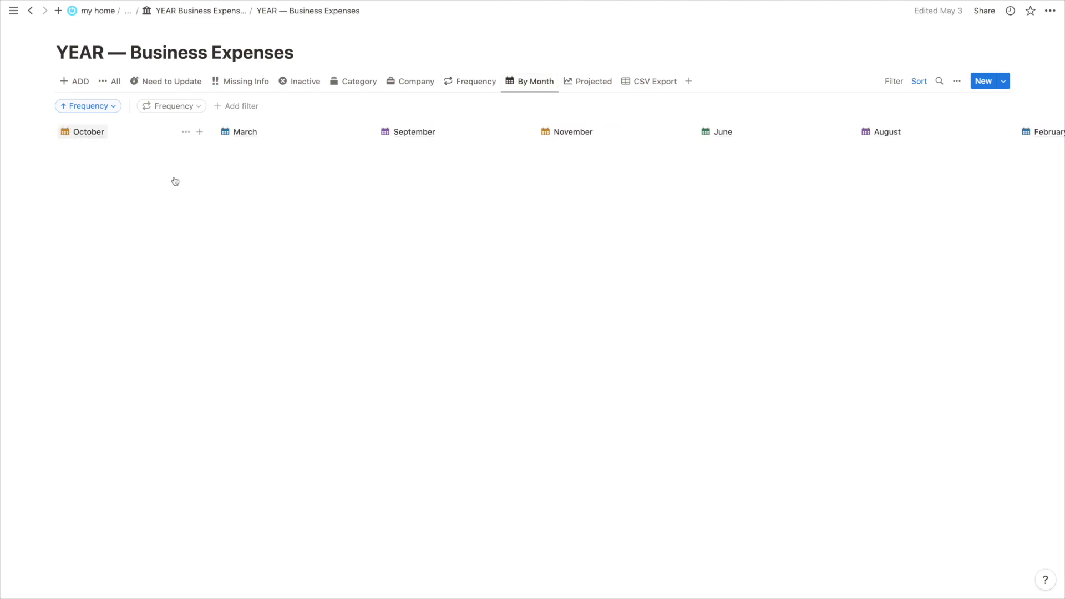
left_click(591, 83)
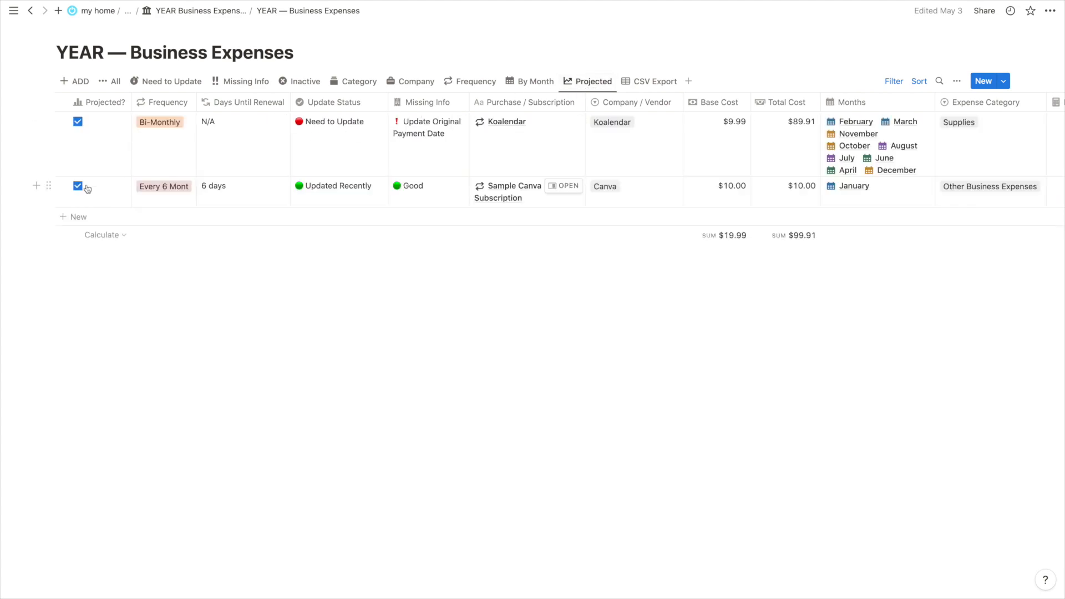
left_click(666, 82)
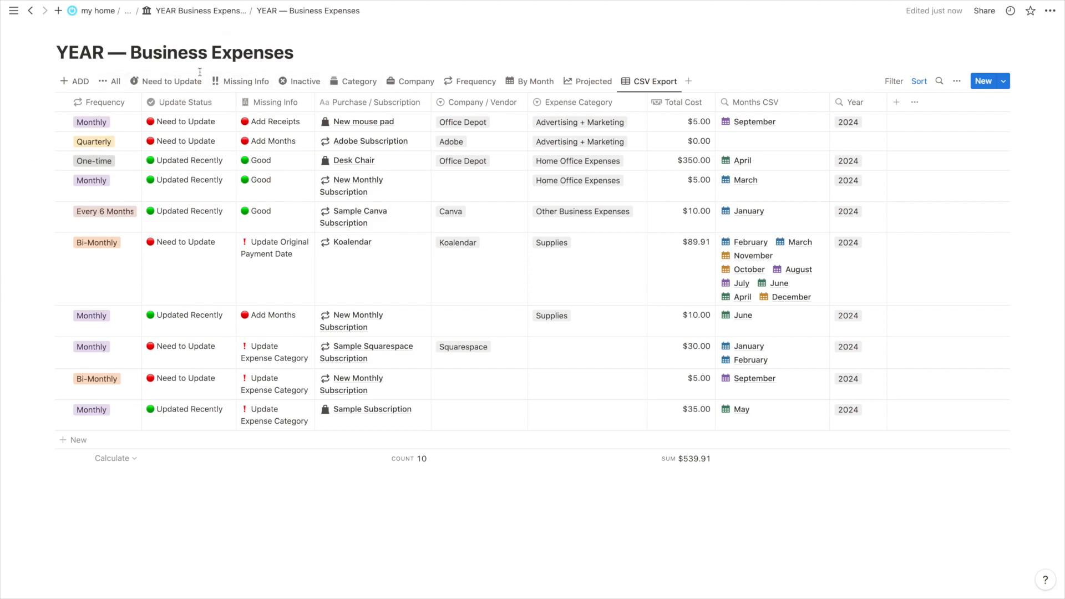
Add a New Monthly Subscription entry in the ADD view as a demonstration and delete it
left_click(87, 85)
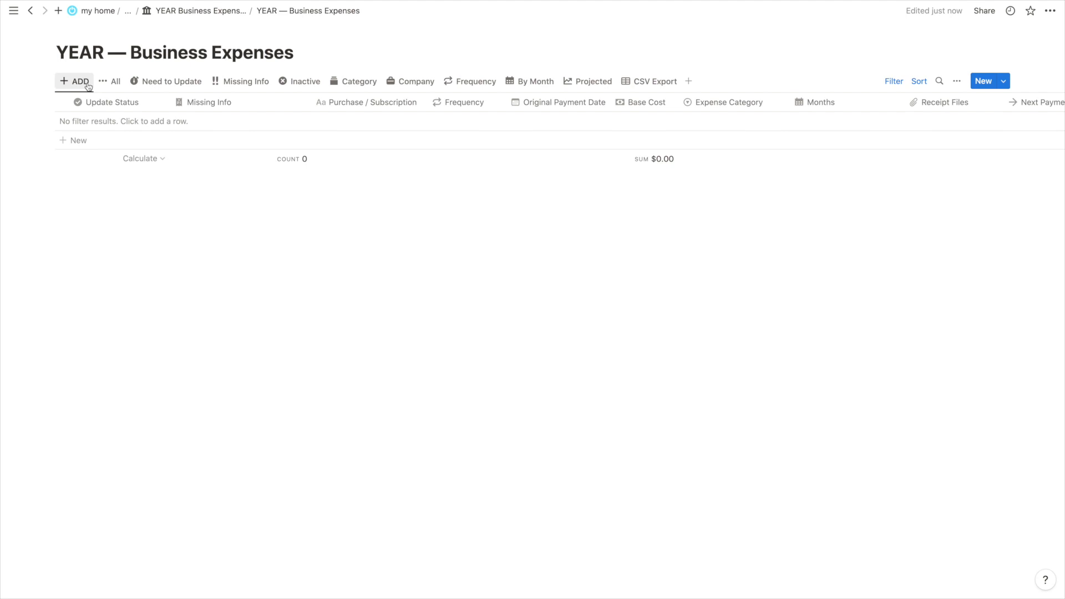
left_click(84, 146)
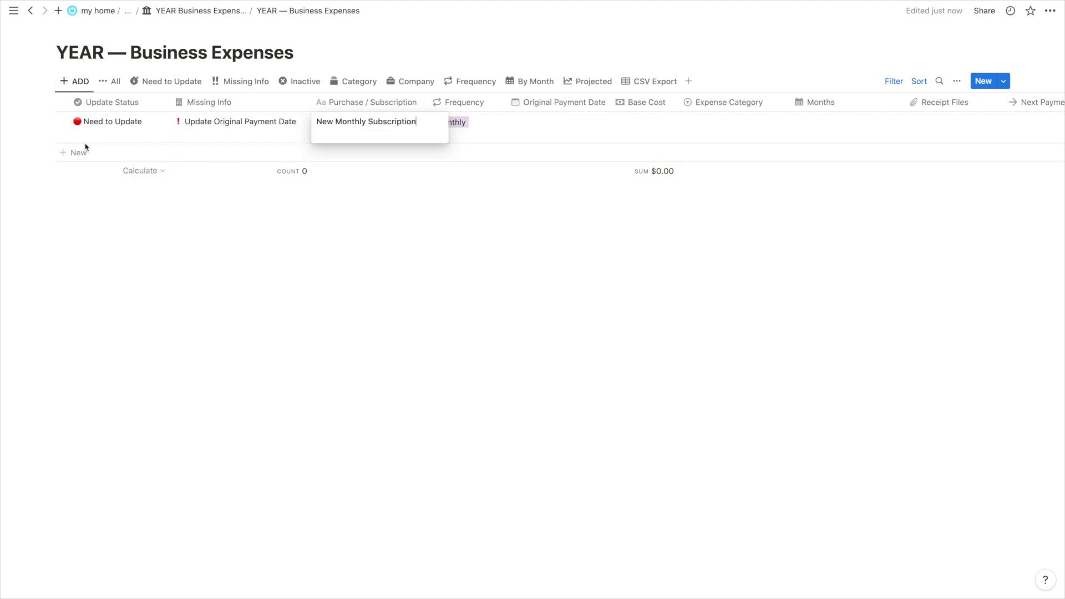
left_click(172, 237)
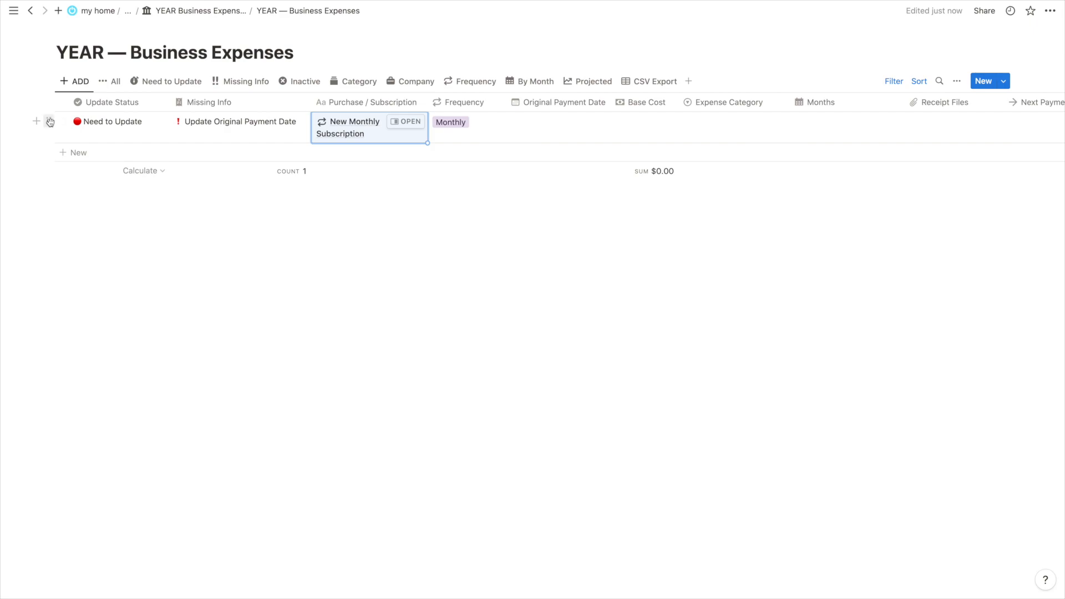
left_click_drag(50, 122, 122, 88)
key("Delete")
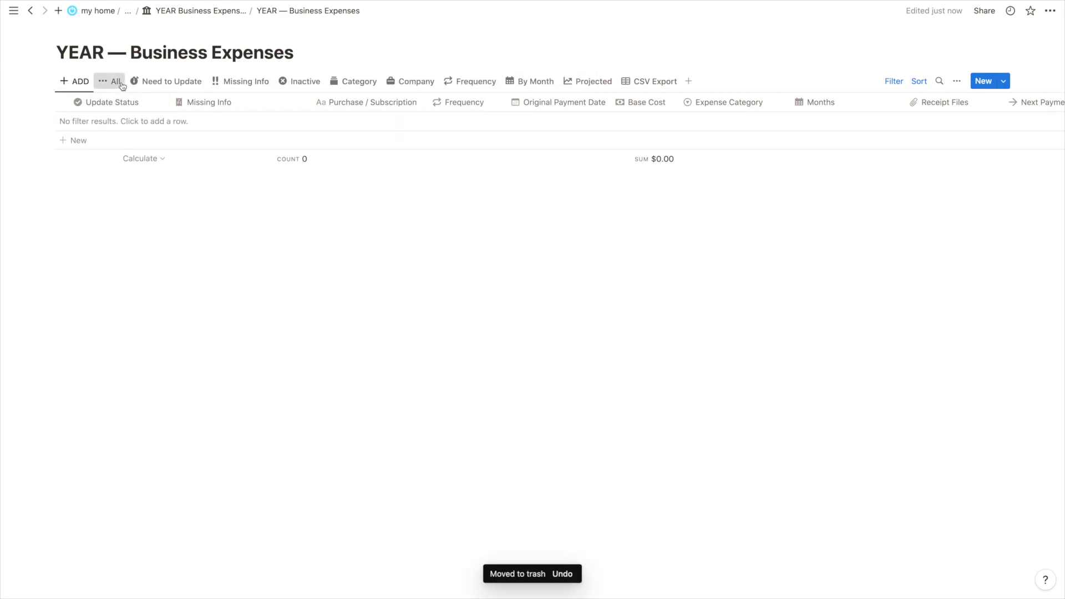
Compare the All table with the Need to Update board and return to All to examine its status columns
left_click(121, 85)
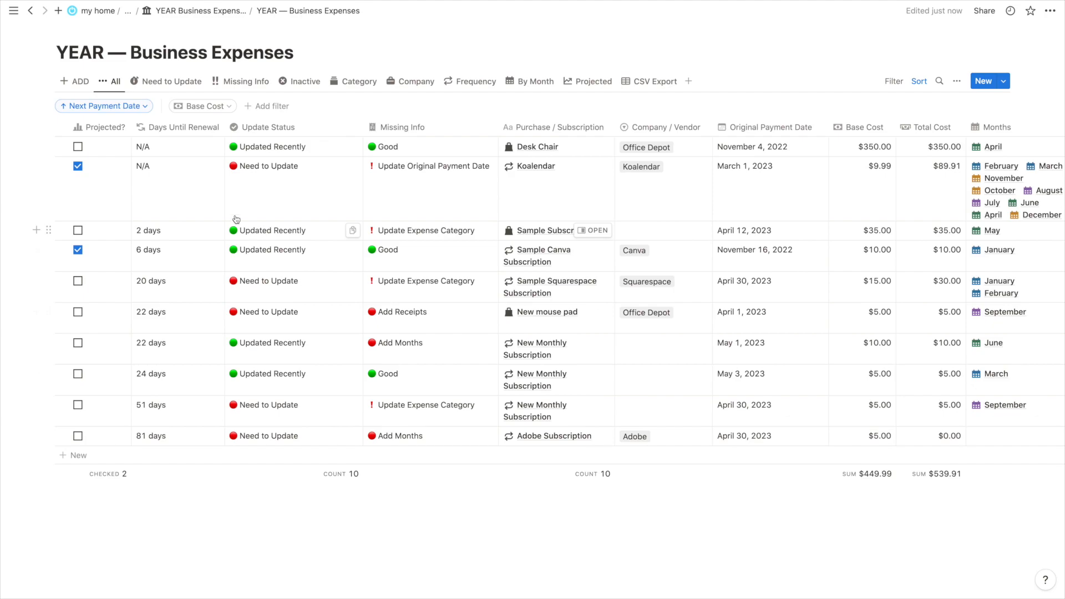
left_click(161, 89)
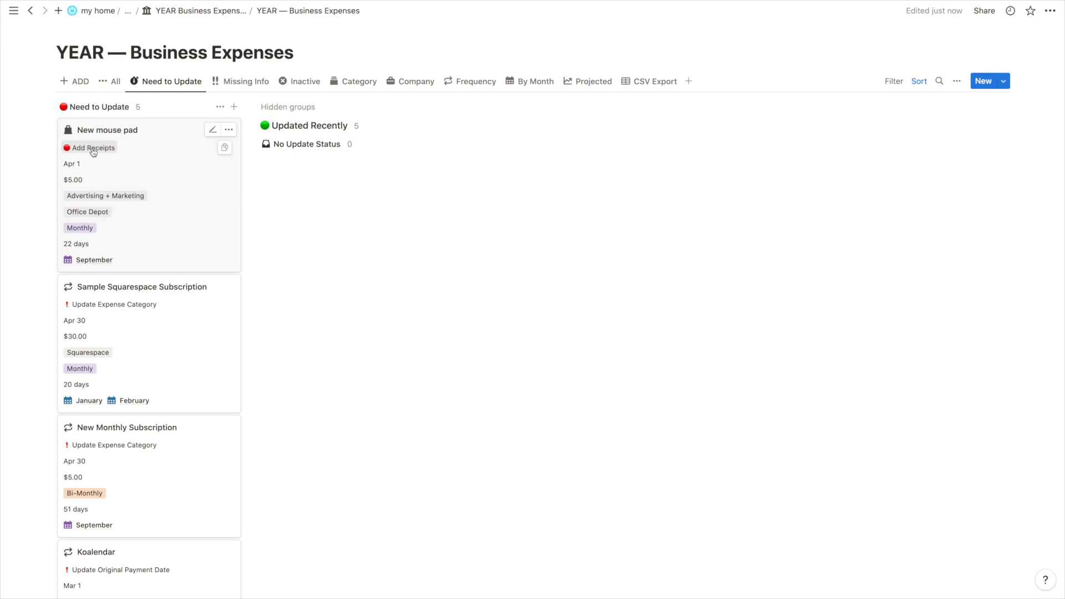
scroll(91, 153, "down", 1)
scroll(89, 111, "up", 1)
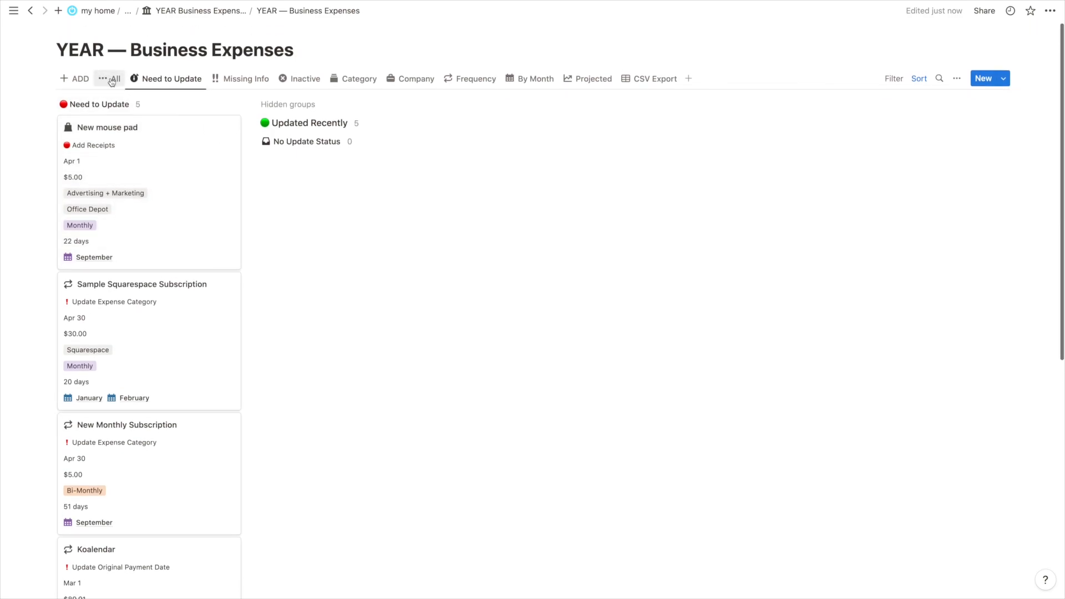
left_click(112, 79)
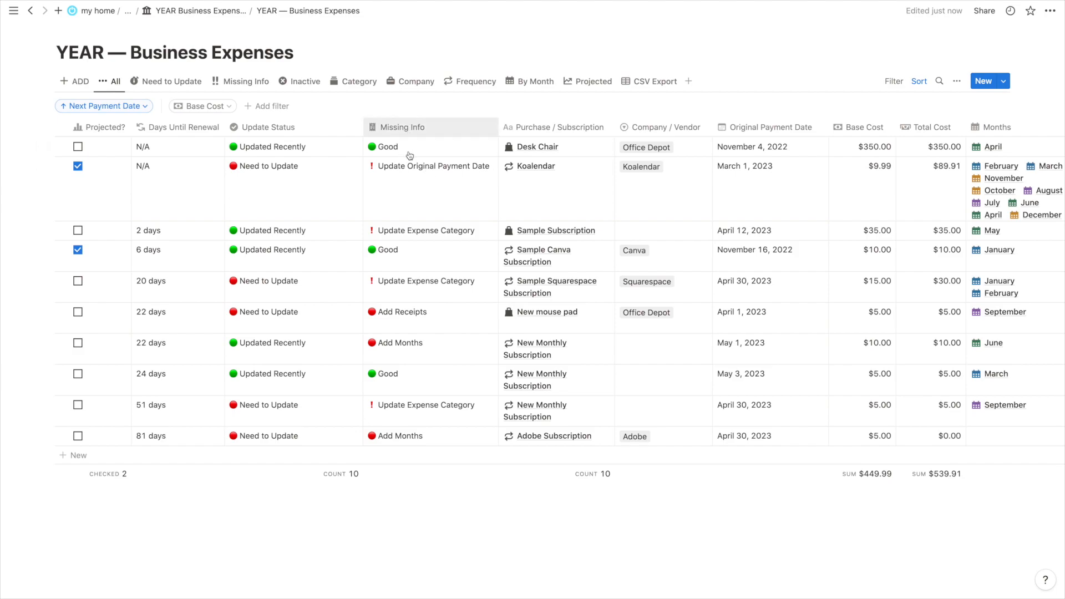
Open the Need to Update board and examine the missing details listed on its expense cards
left_click(178, 81)
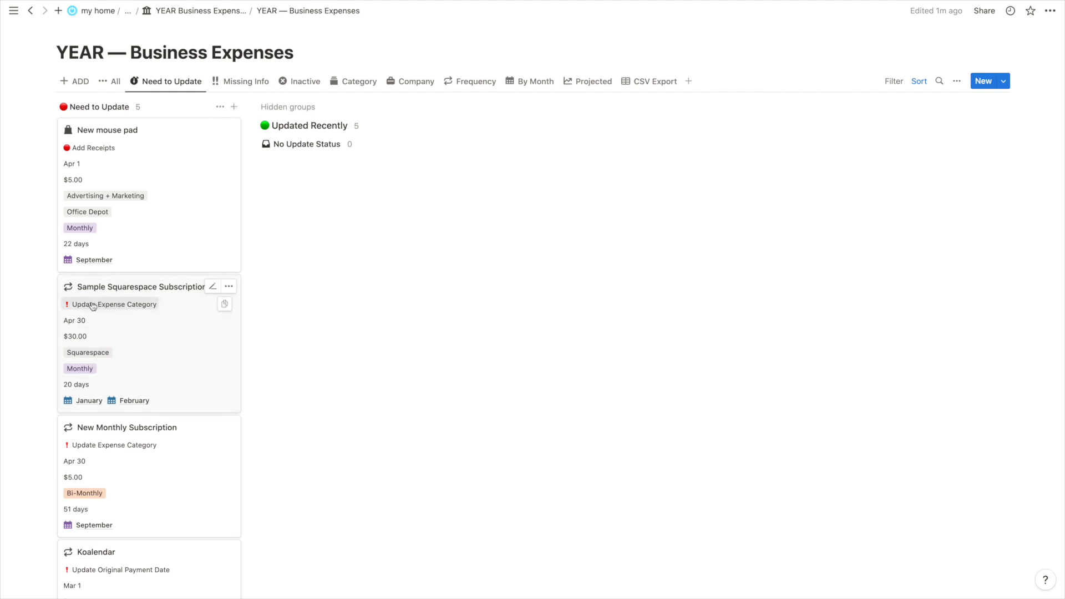
scroll(93, 144, "down", 1)
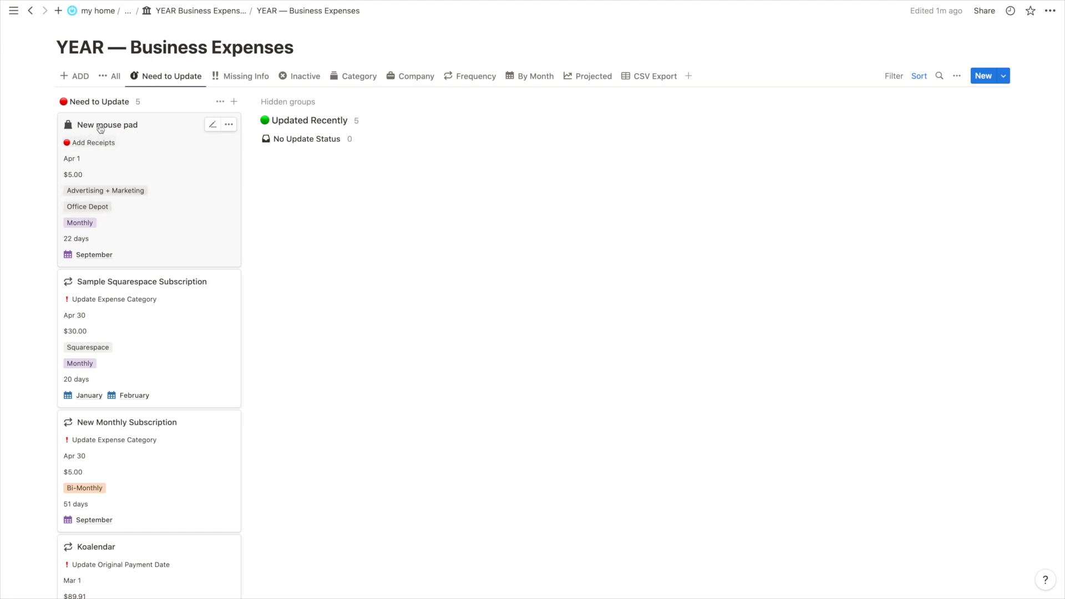
scroll(151, 167, "down", 1)
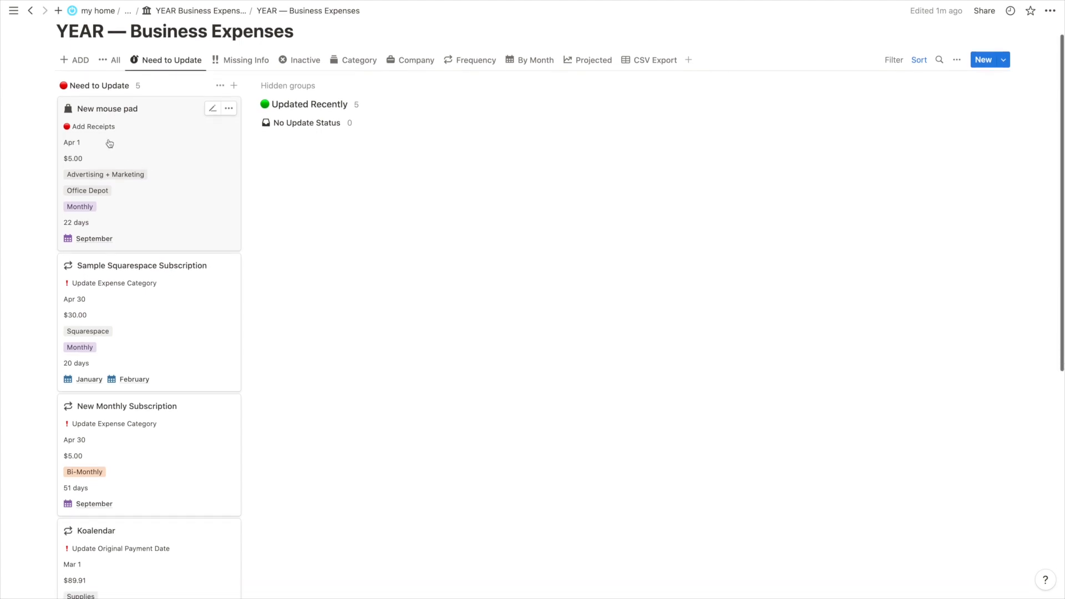
scroll(103, 137, "down", 3)
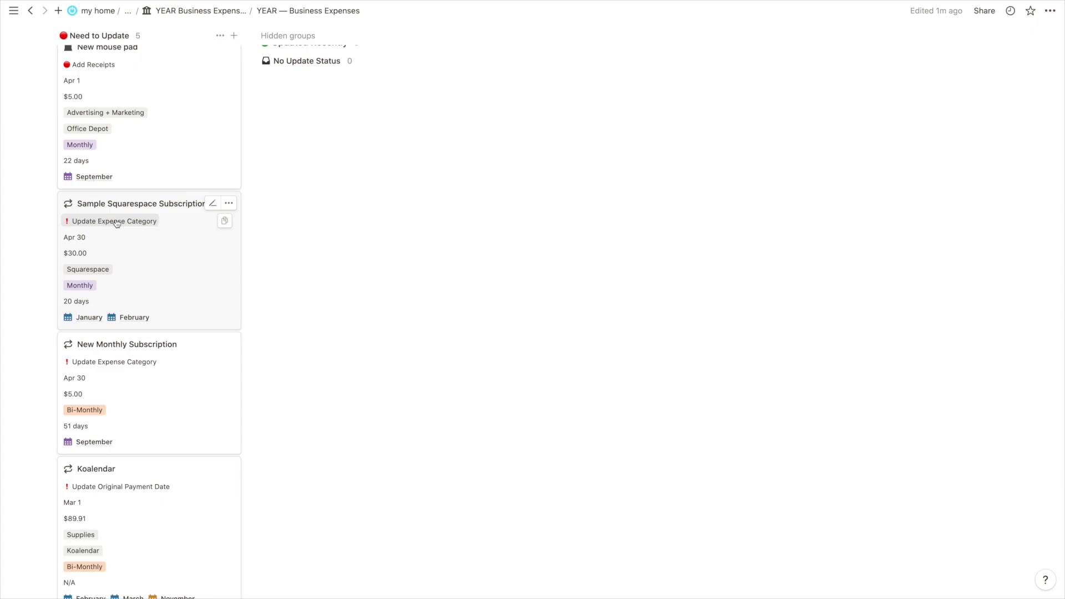
scroll(123, 227, "up", 4)
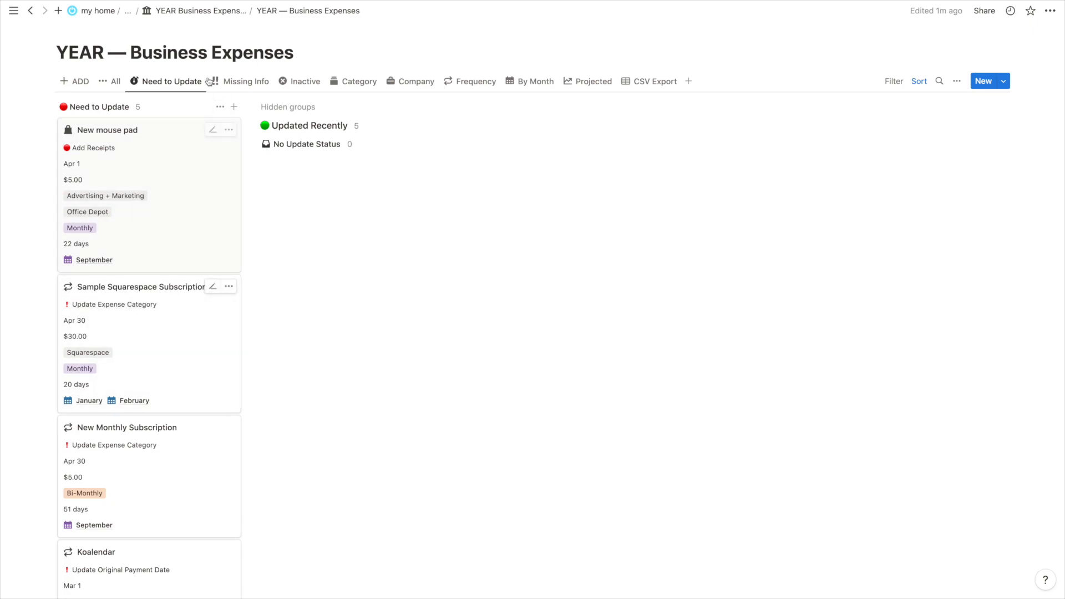
Compare the Missing Info board with the Need to Update board and survey the Missing Info groups from Add Months to Update Expense Category
left_click(246, 82)
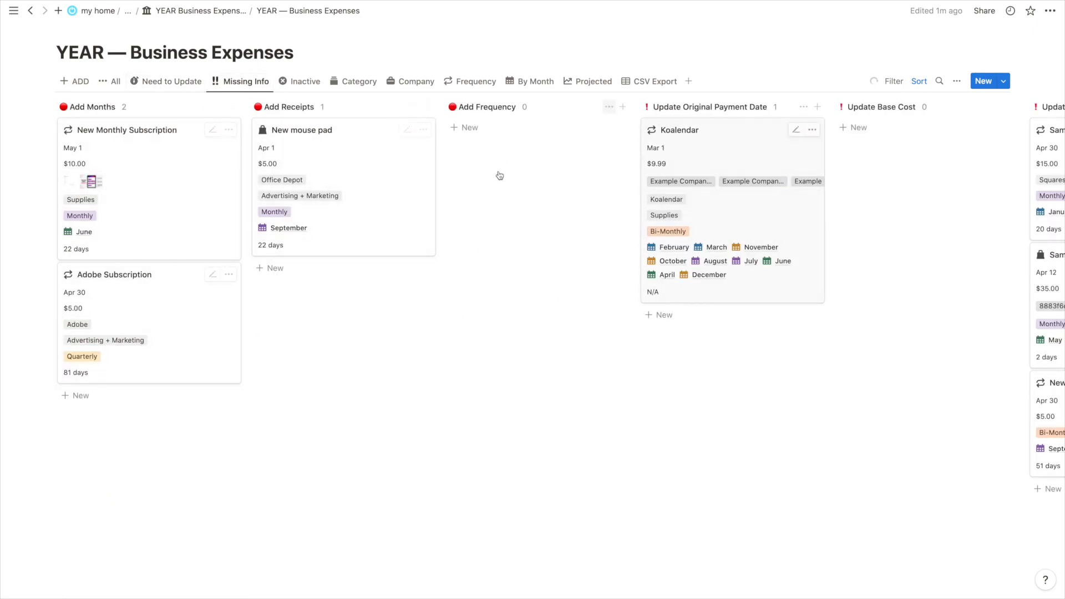
left_click(186, 82)
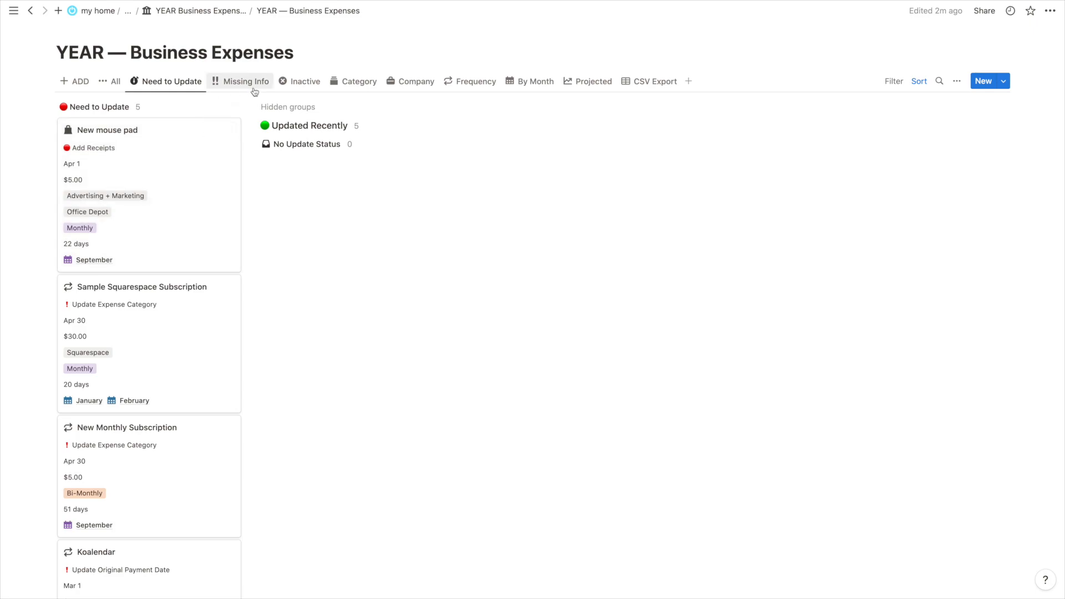
left_click(252, 85)
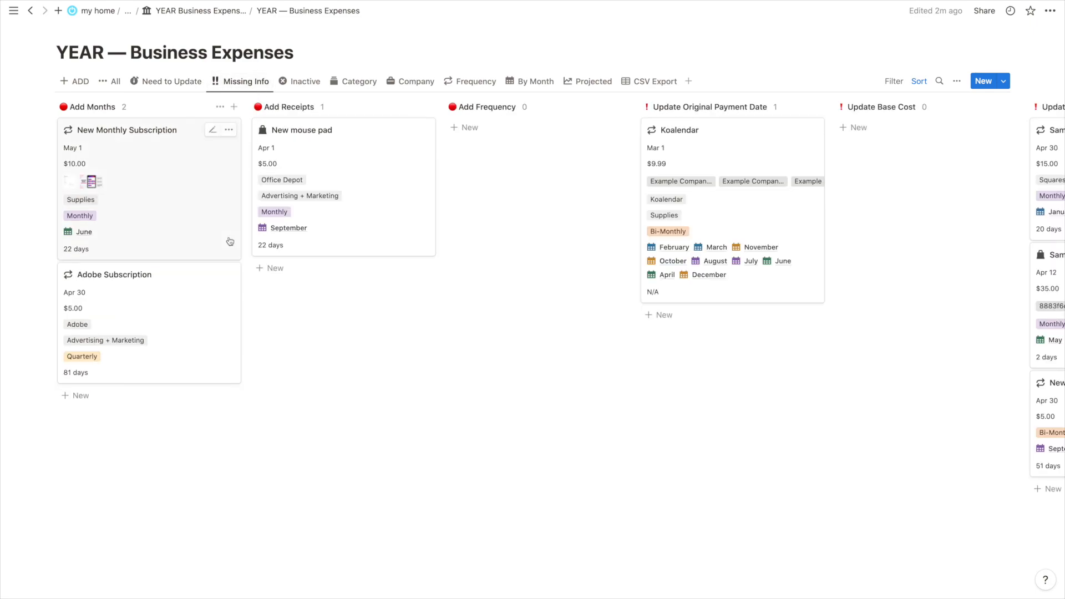
scroll(229, 237, "right", 6)
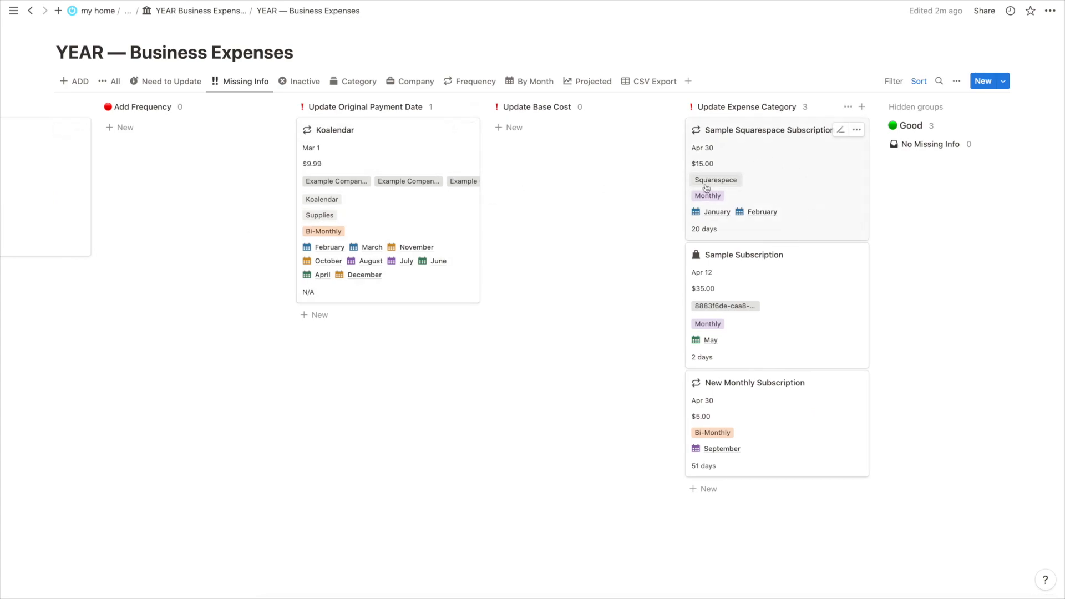
scroll(370, 179, "left", 2)
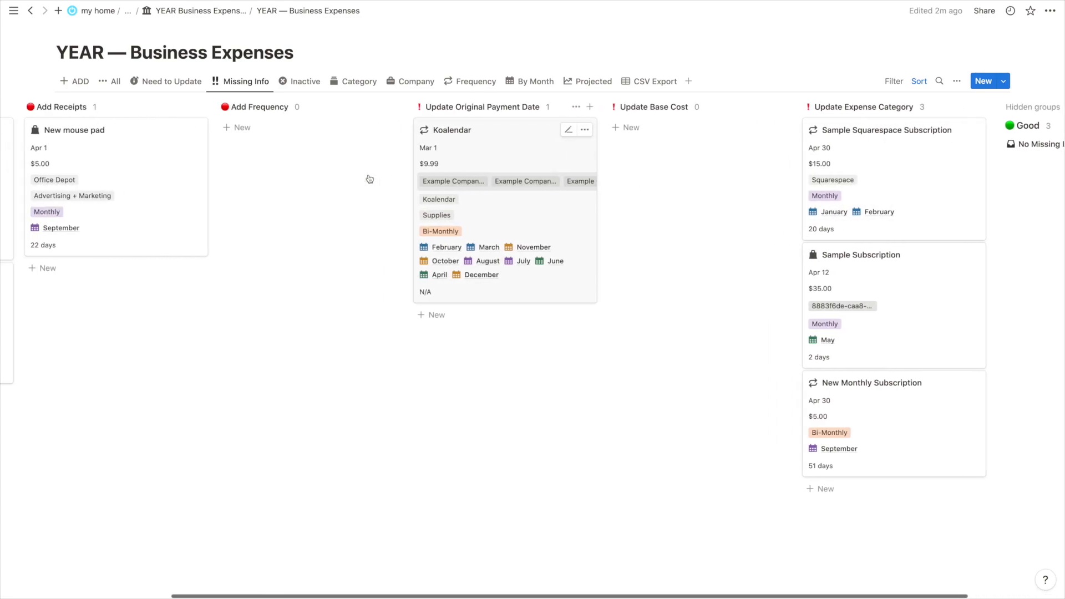
scroll(370, 178, "left", 3)
scroll(592, 206, "left", 2)
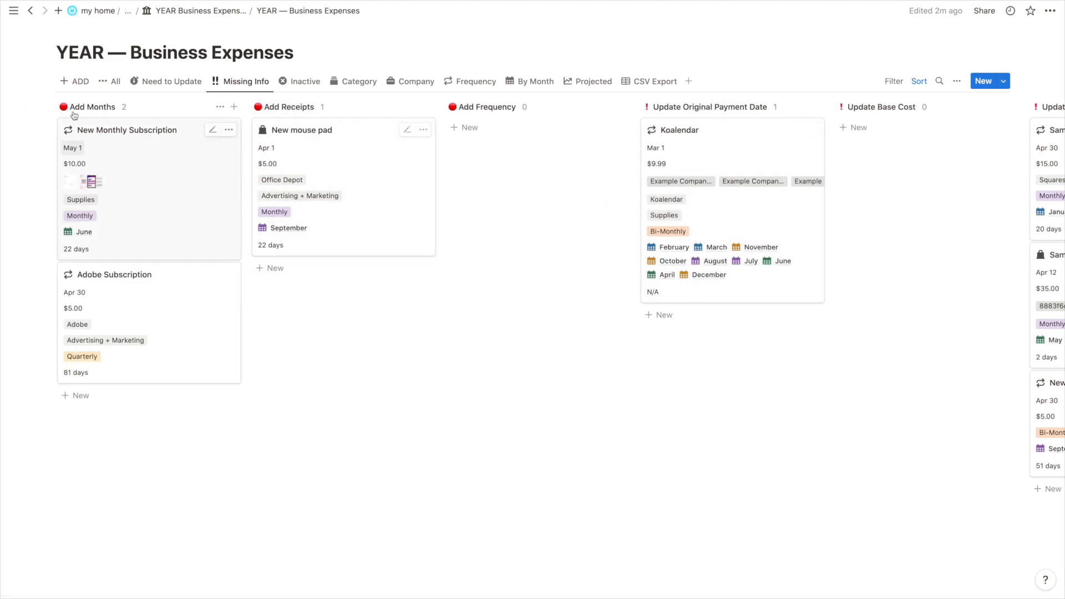
Examine the cards in the Missing Info board's Add Receipts, Update Original Payment Date and Update Expense Category groups
scroll(107, 271, "right", 5)
scroll(220, 145, "left", 1)
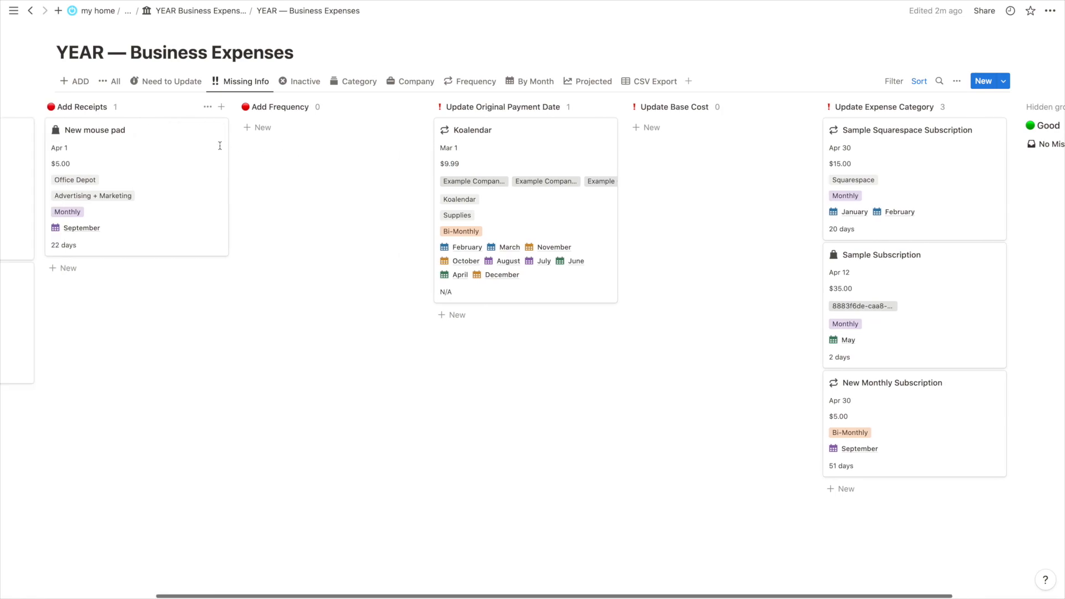
scroll(219, 145, "left", 3)
scroll(479, 215, "right", 6)
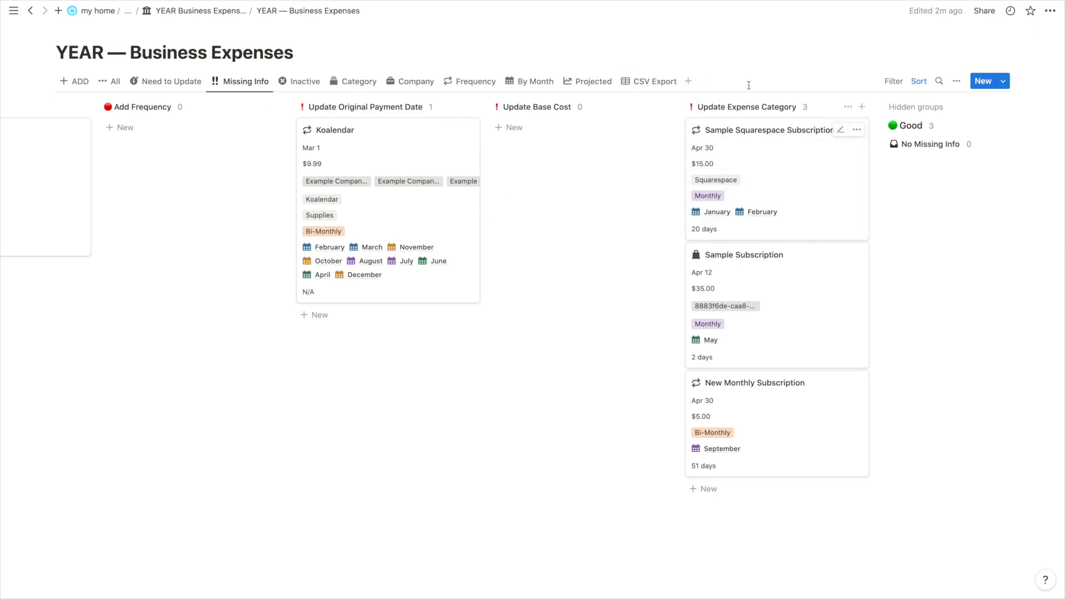
scroll(728, 157, "left", 1)
mouse_move(728, 156)
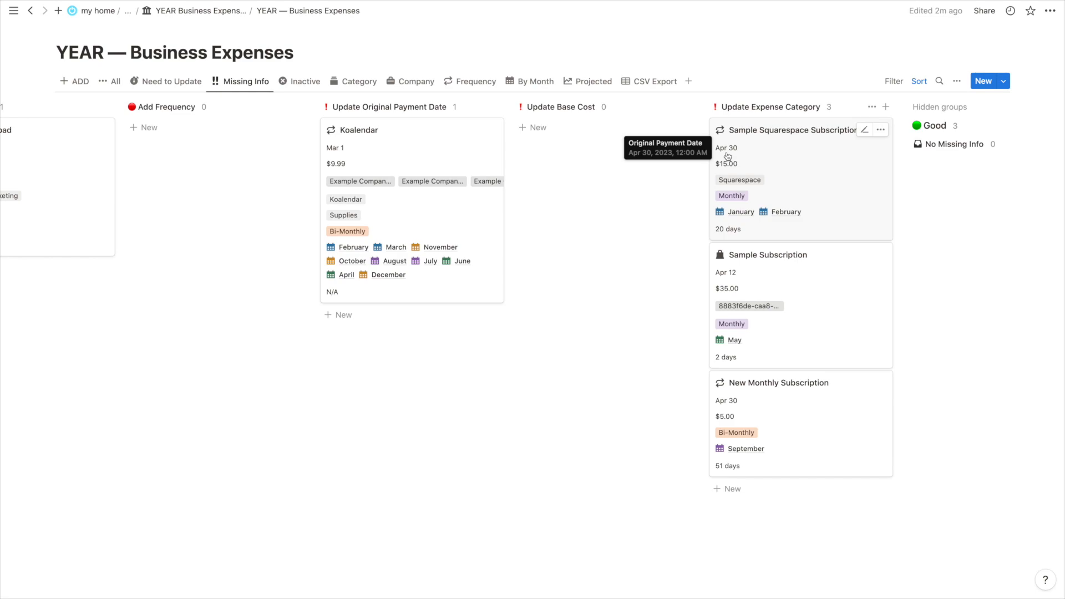
scroll(610, 233, "left", 4)
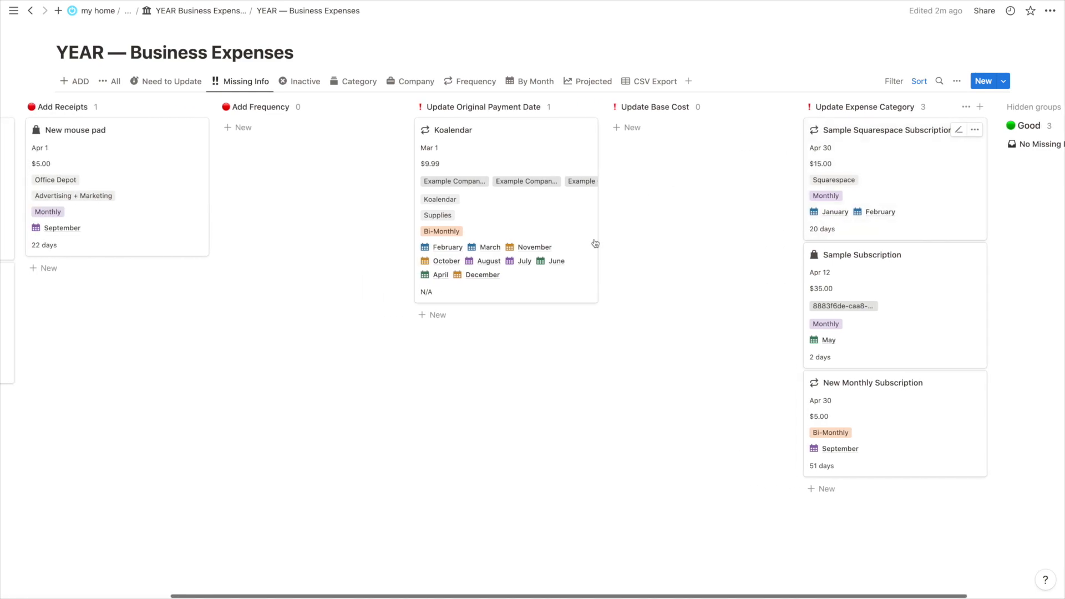
scroll(479, 294, "left", 10)
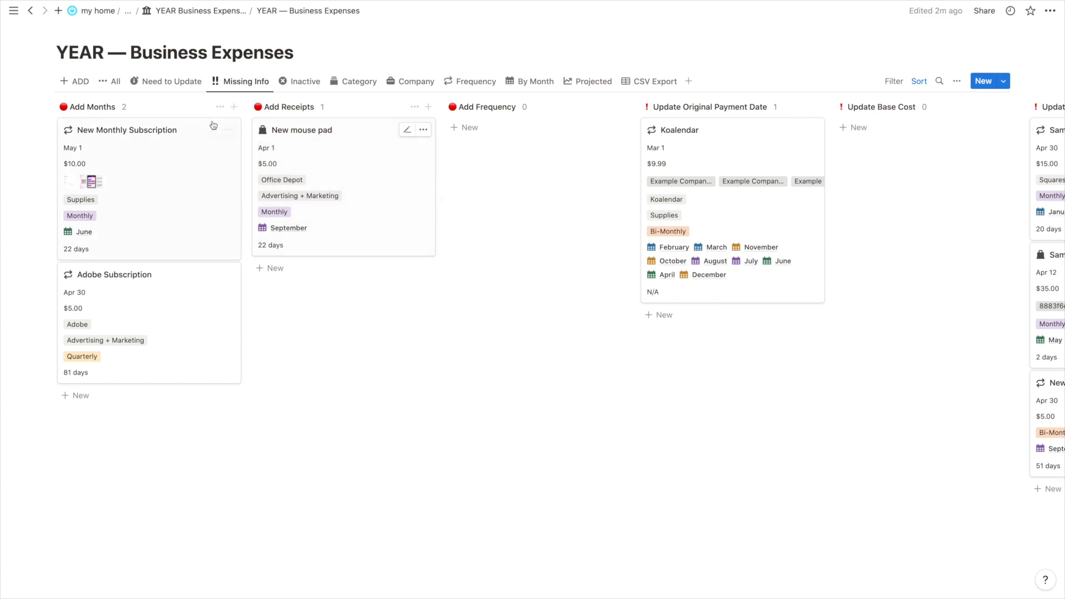
Upload S1E12 Artwork.png as the receipt file of the New mouse pad card in the Add Receipts group
left_click(407, 132)
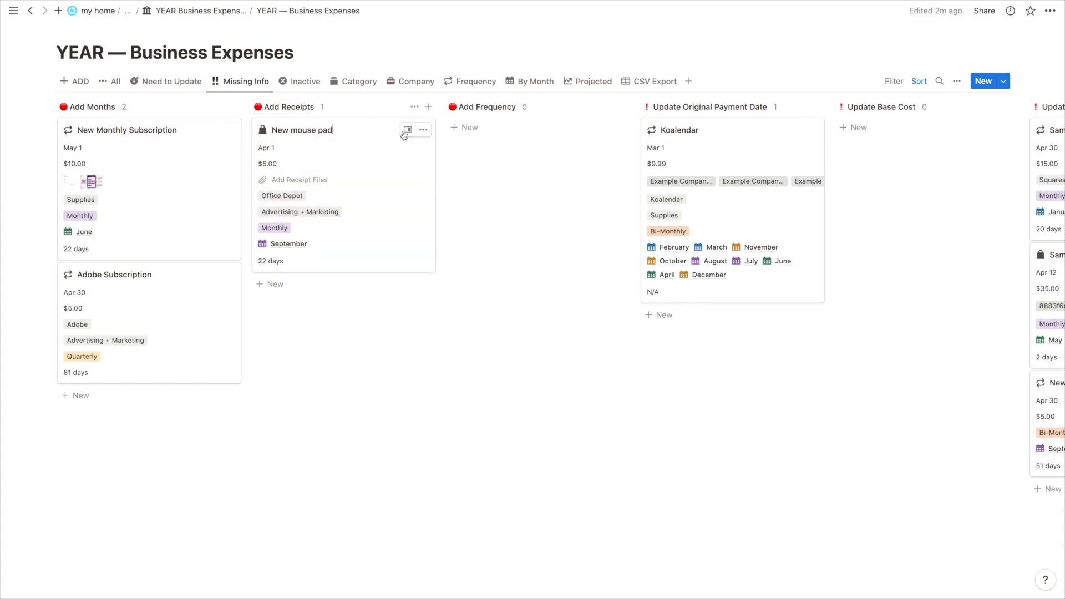
left_click(302, 181)
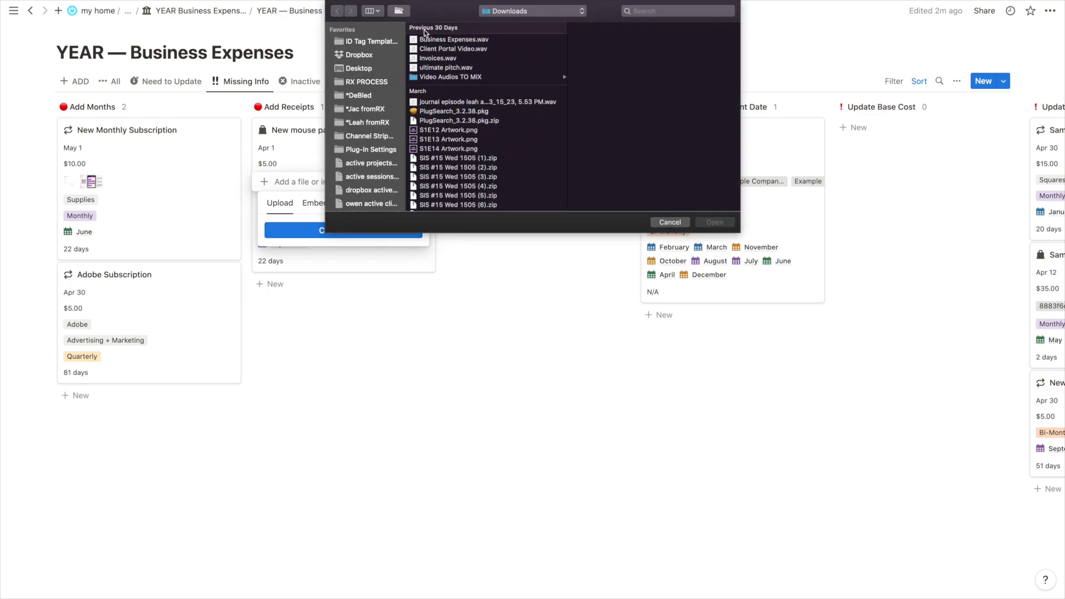
scroll(439, 94, "down", 2)
left_click(444, 118)
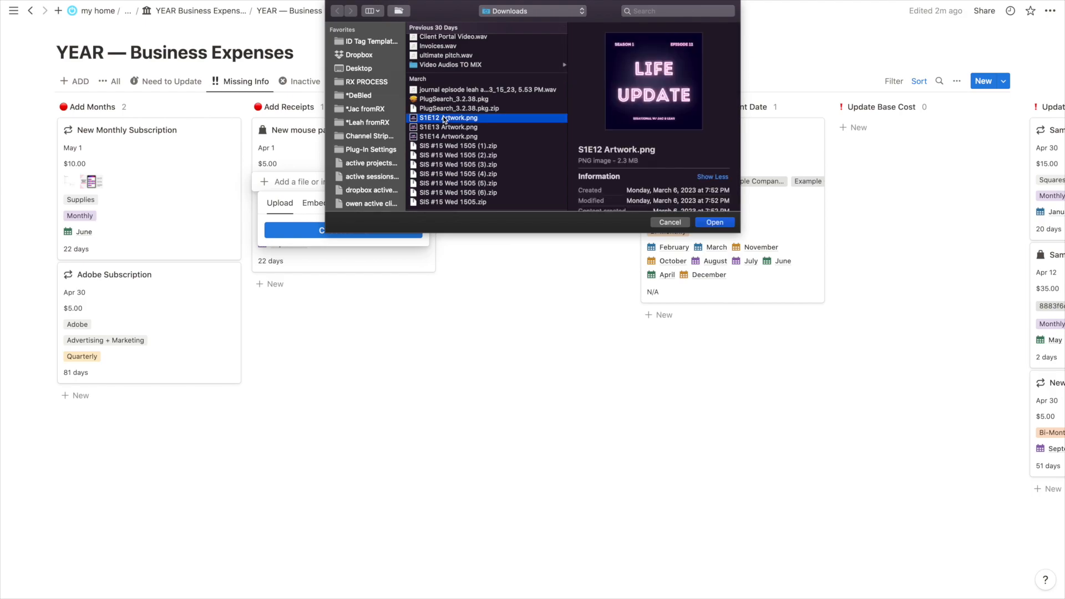
key("Return")
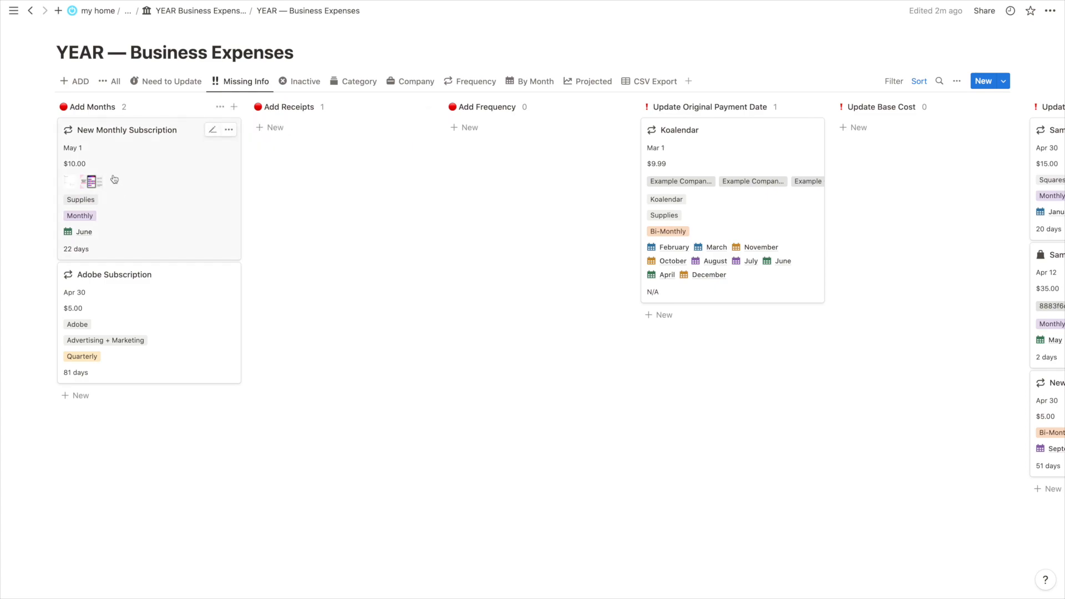
Open the hidden Good group on the Missing Info board, look through its expense cards and close it
scroll(316, 266, "right", 4)
scroll(316, 266, "left", 4)
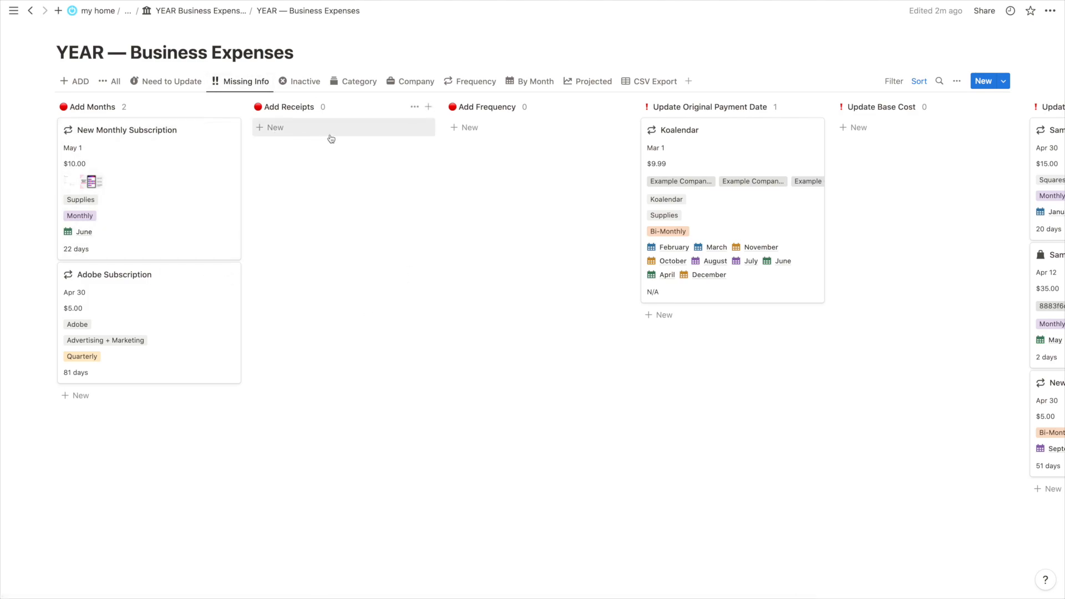
scroll(331, 139, "right", 6)
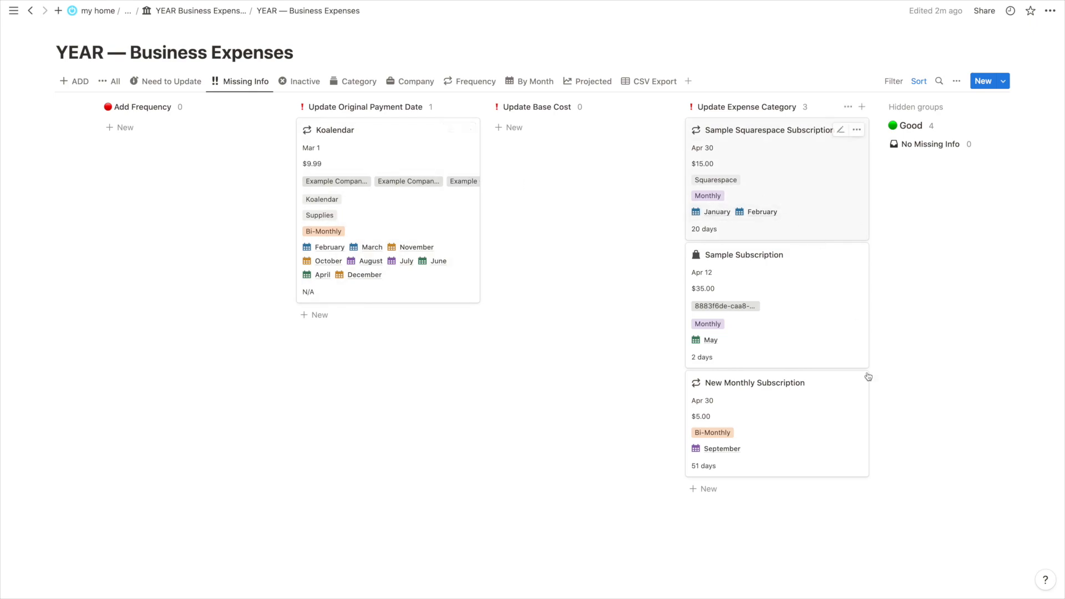
left_click(927, 131)
scroll(923, 278, "down", 5)
scroll(923, 280, "down", 3)
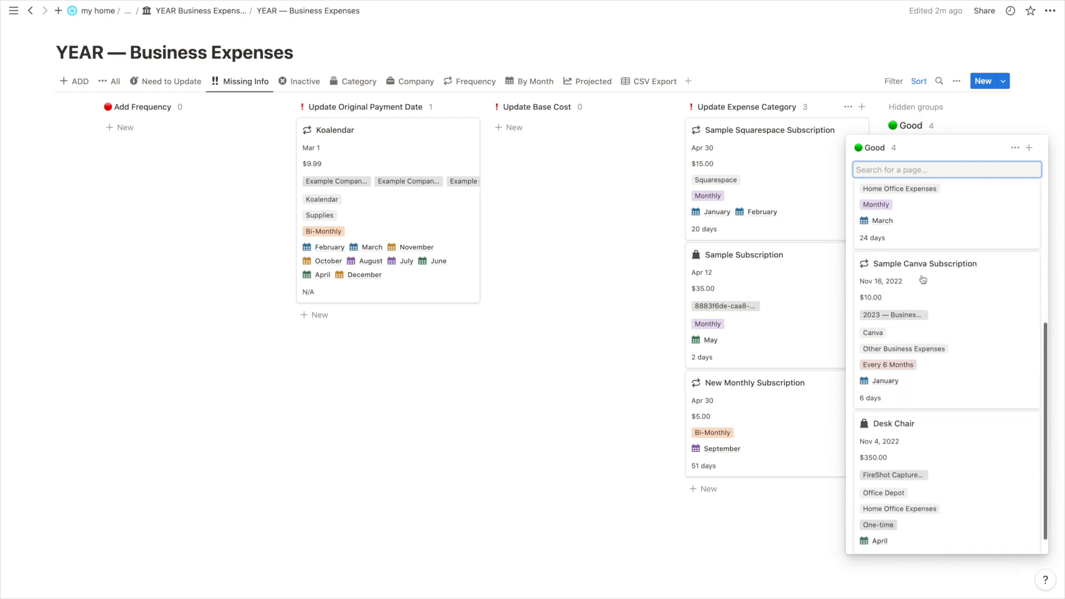
scroll(922, 280, "up", 8)
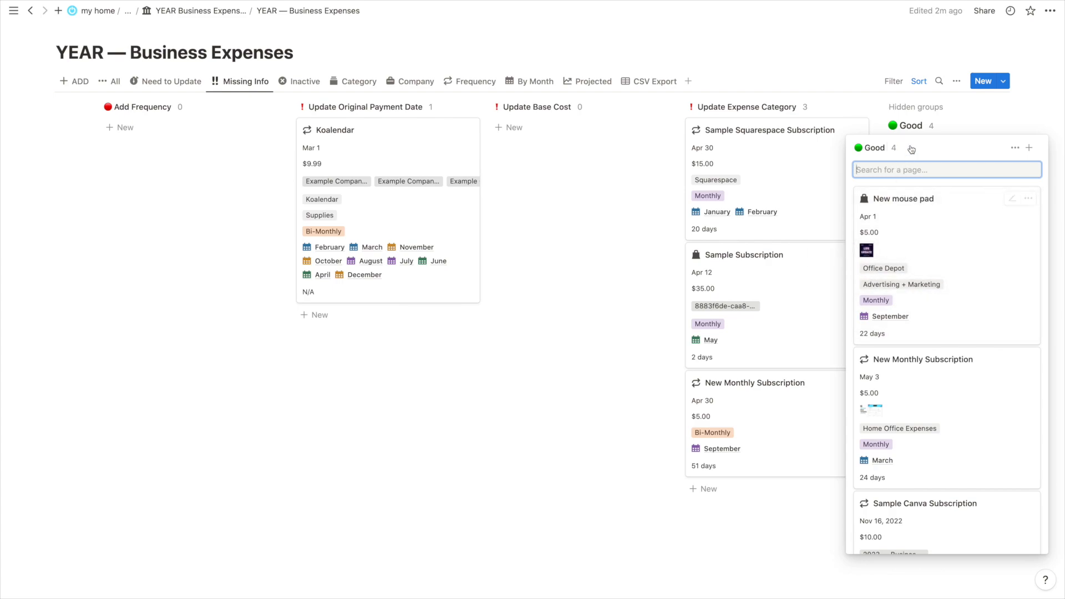
left_click(437, 503)
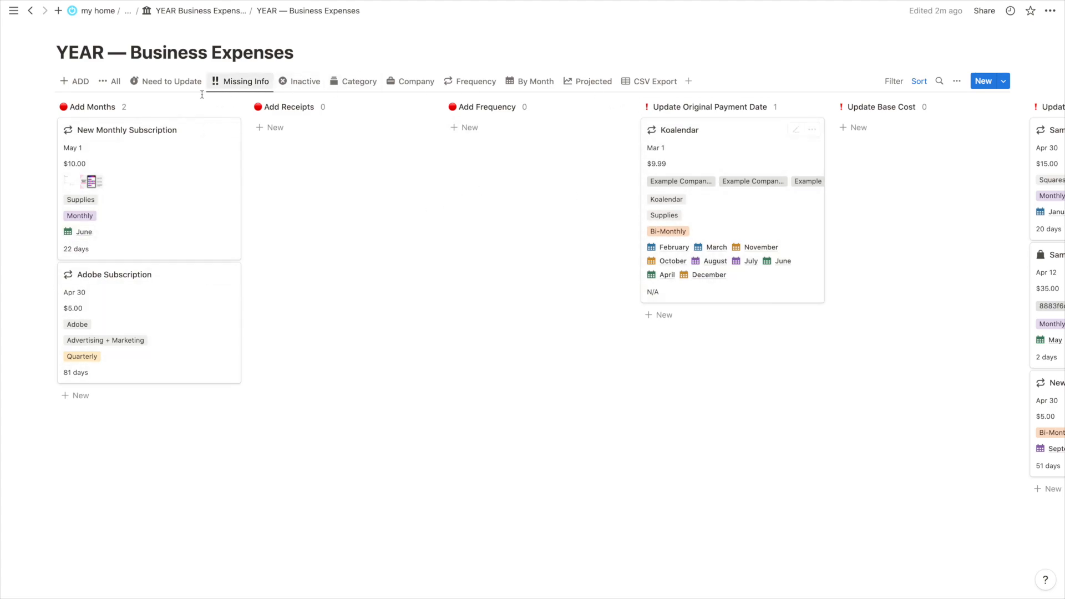
Review the Need to Update board, the Inactive view and the expenses grouped in the Category view
left_click(172, 82)
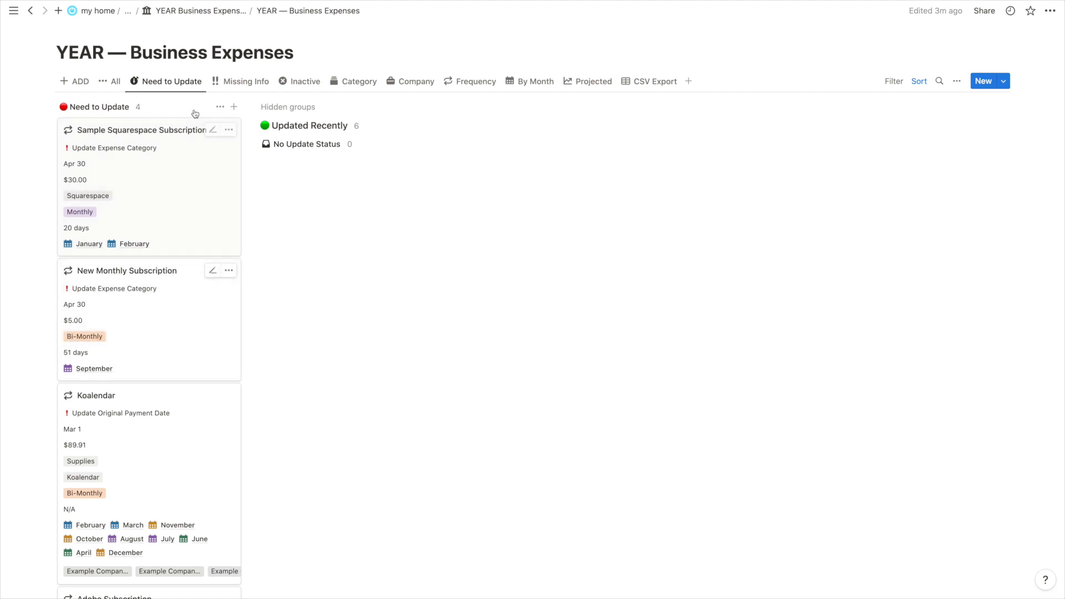
left_click(291, 83)
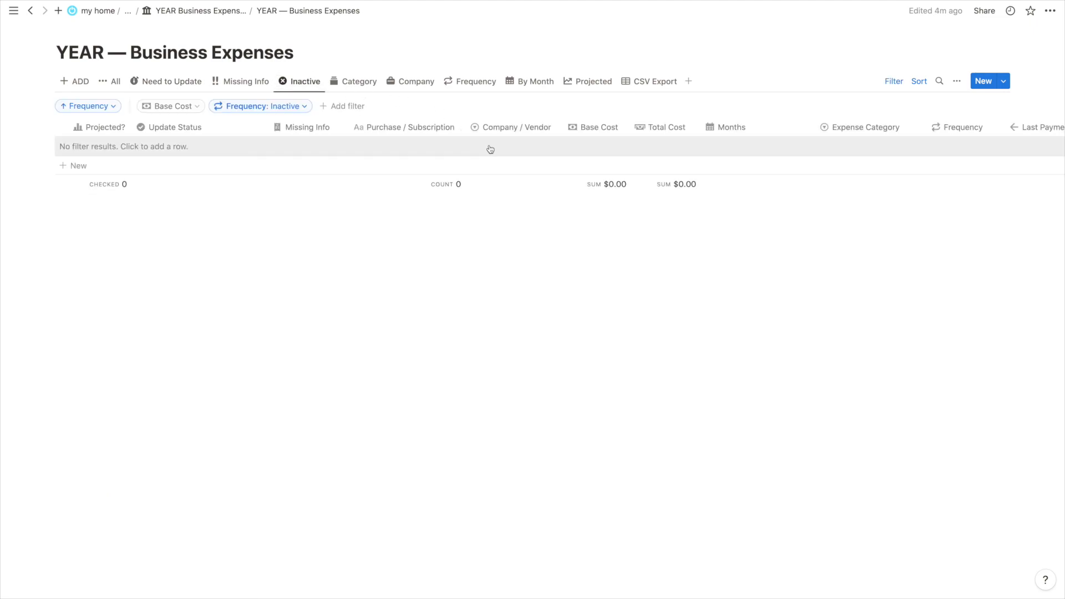
left_click(338, 82)
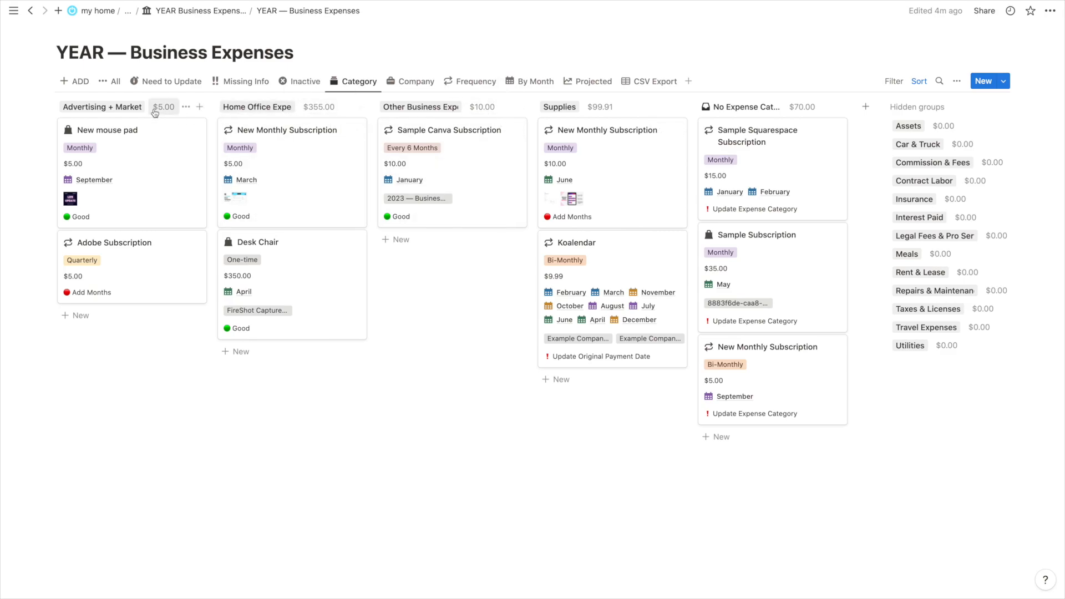
scroll(161, 114, "right", 1)
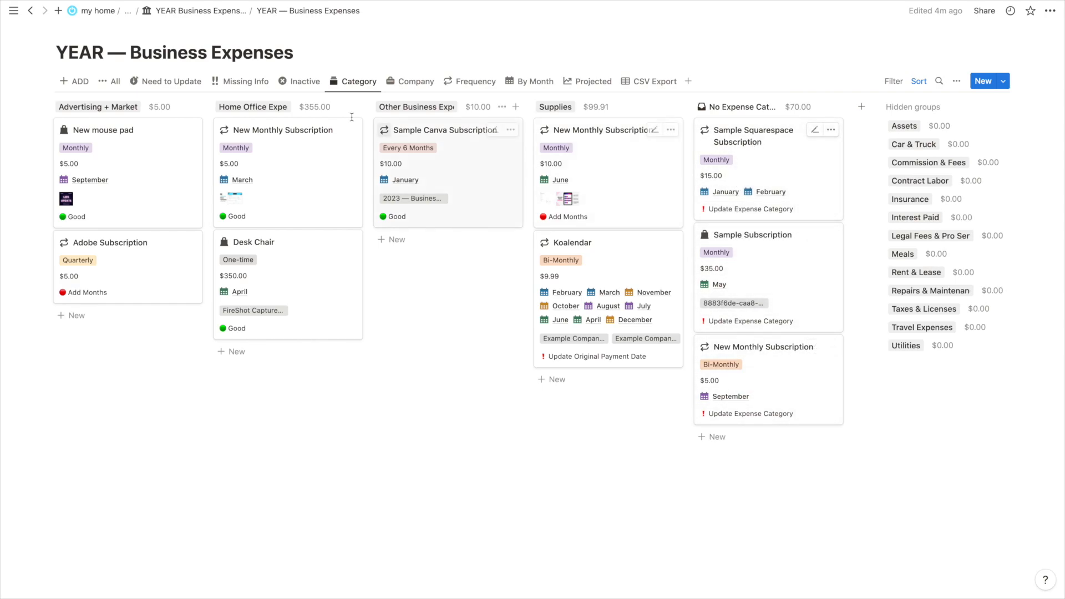
Revisit the Missing Info and Inactive views and return to the Category board
left_click(241, 81)
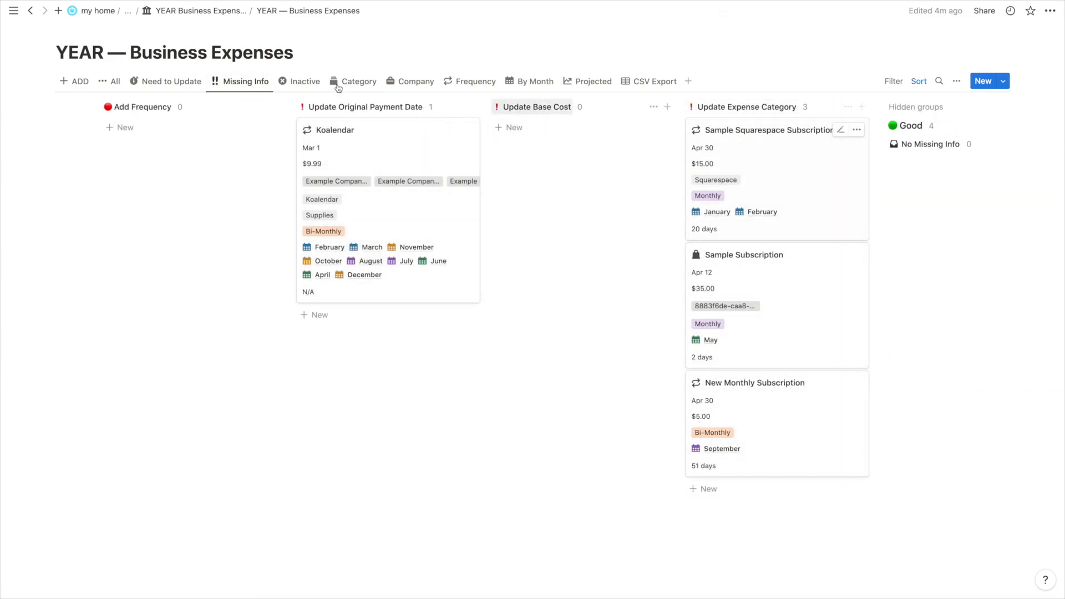
left_click(302, 81)
double_click(365, 84)
left_click(396, 430)
Open the Company view and examine the expense cards and total cost of each company group
left_click(405, 81)
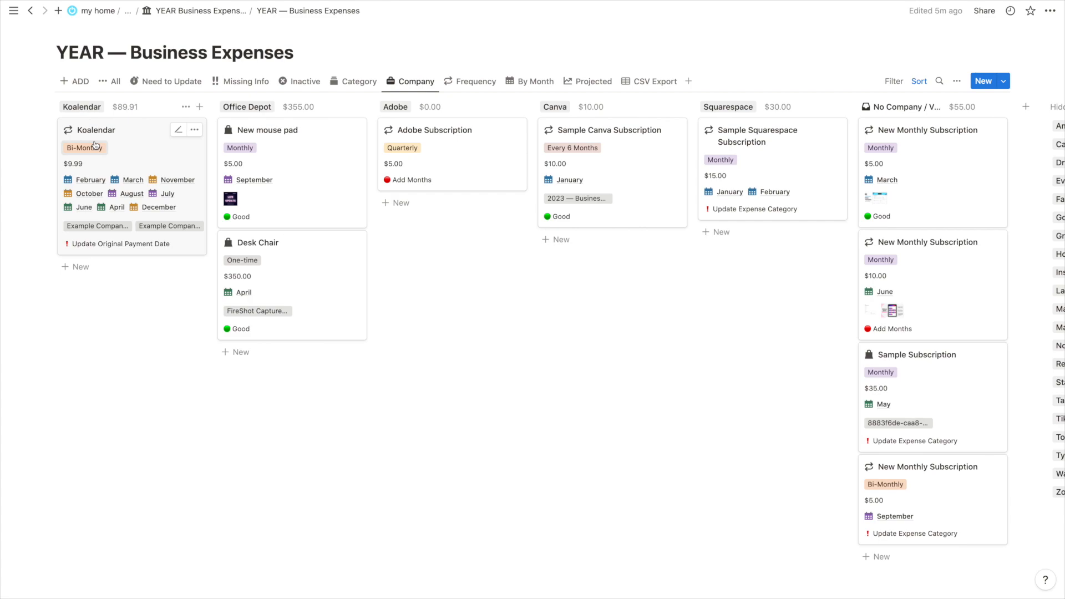
scroll(658, 135, "right", 1)
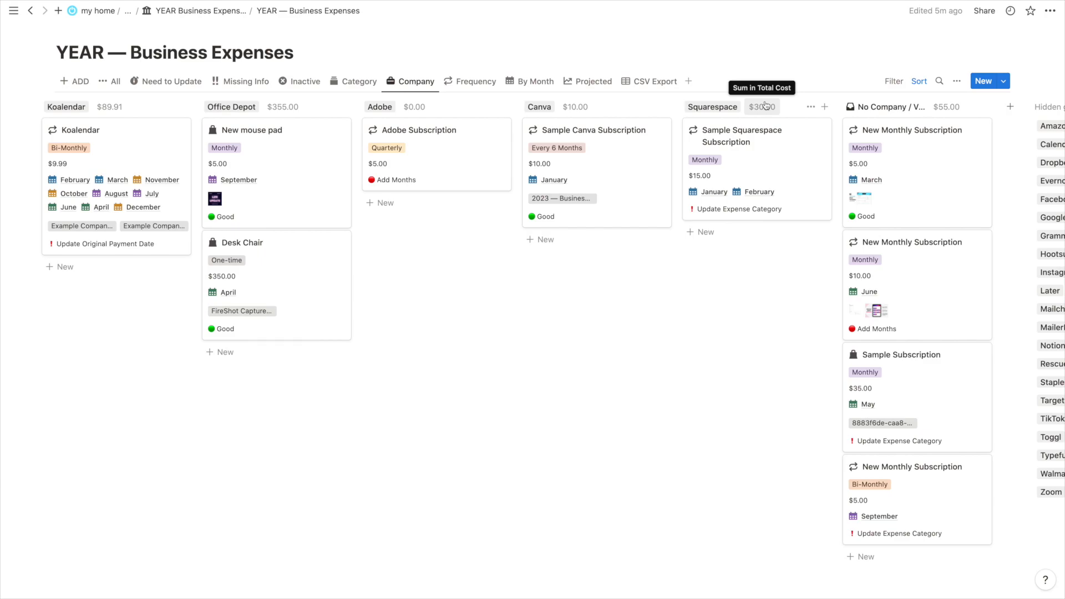
scroll(477, 181, "right", 3)
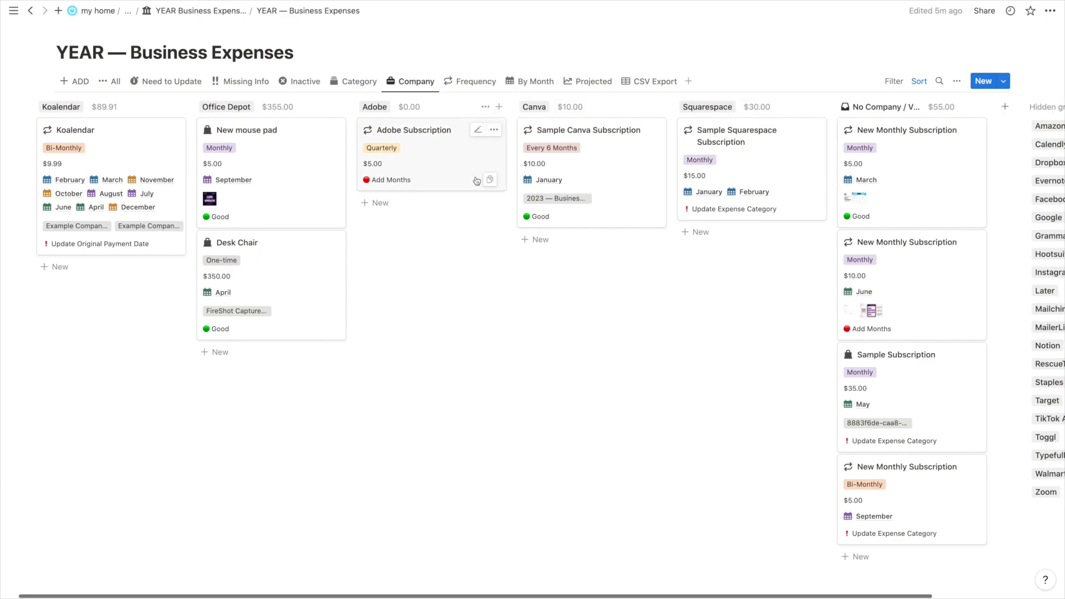
scroll(477, 181, "left", 3)
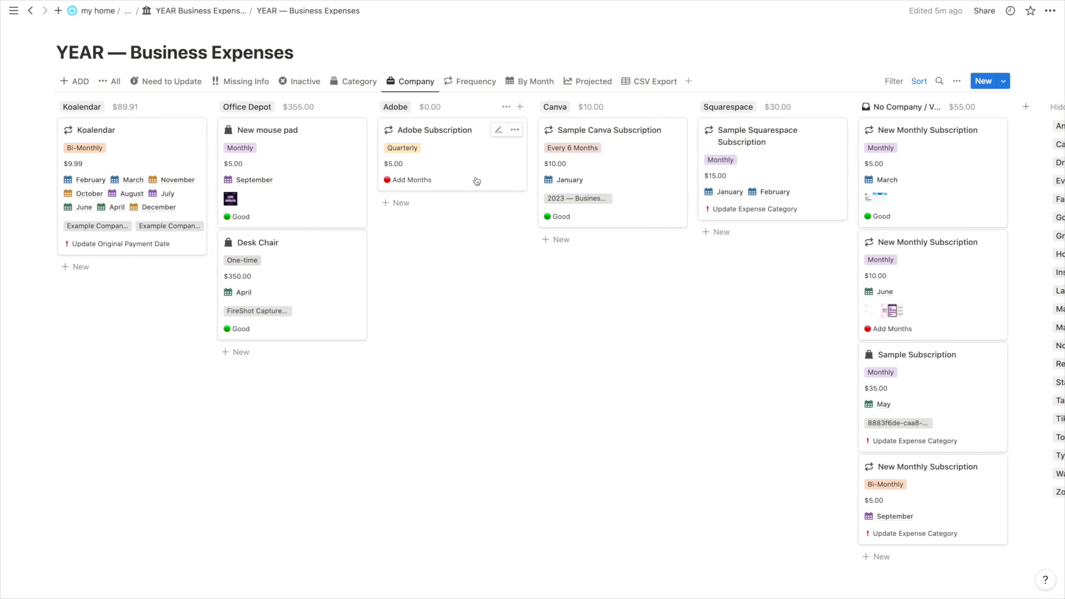
Open the Frequency view and examine its groups from Inactive and One-time through to Yearly
left_click(474, 88)
left_click(139, 291)
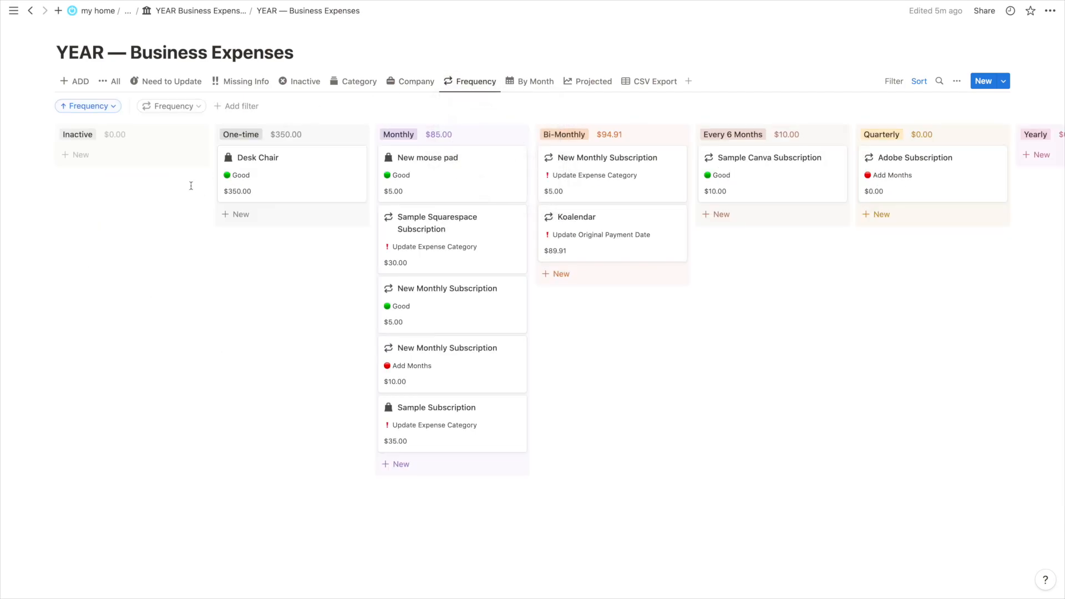
scroll(191, 186, "right", 10)
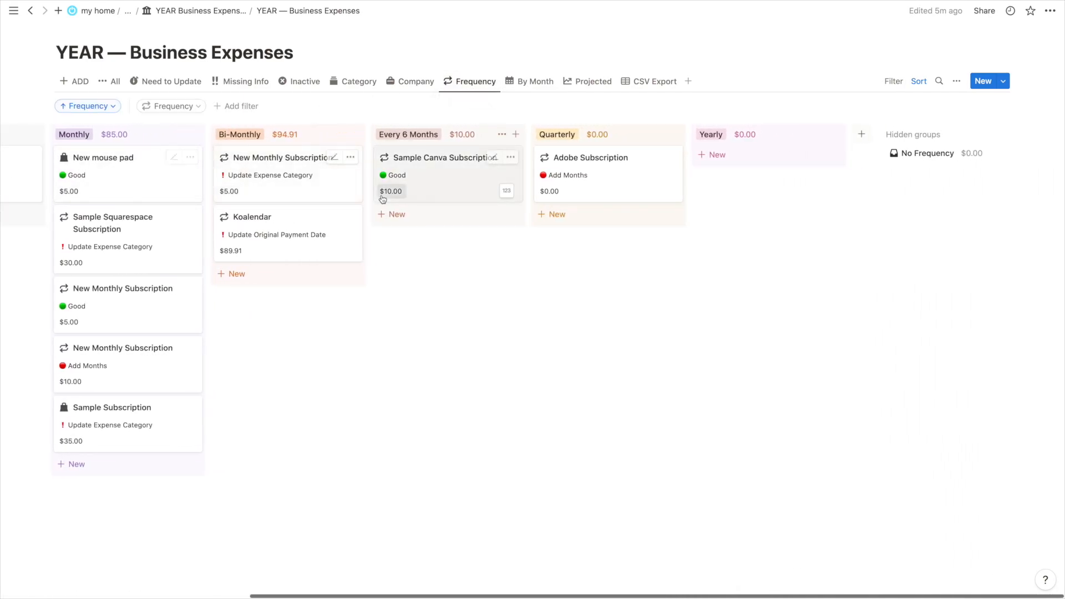
scroll(383, 198, "left", 10)
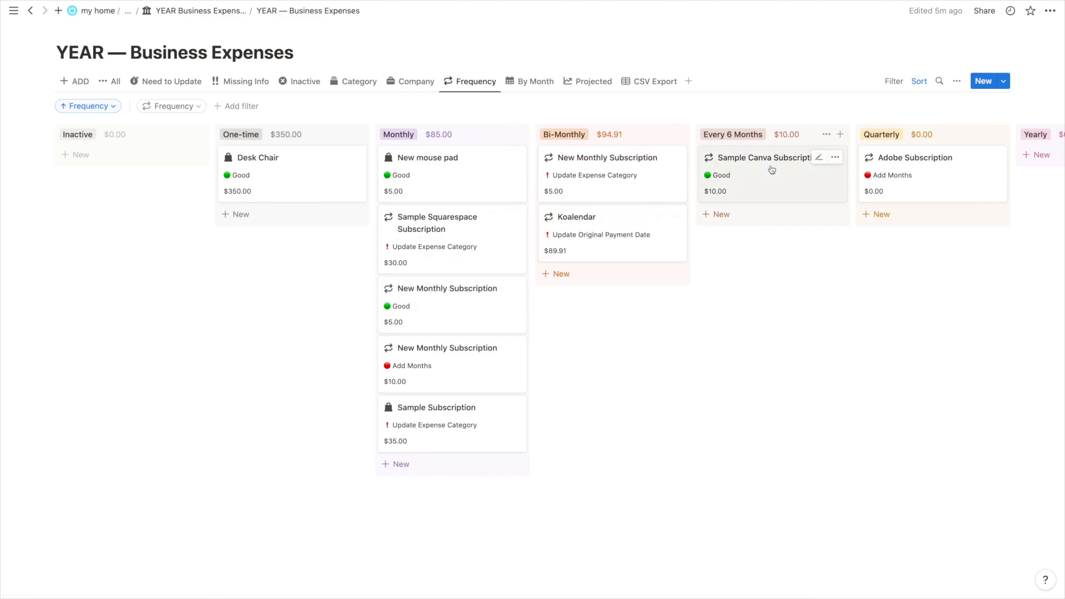
scroll(772, 170, "right", 6)
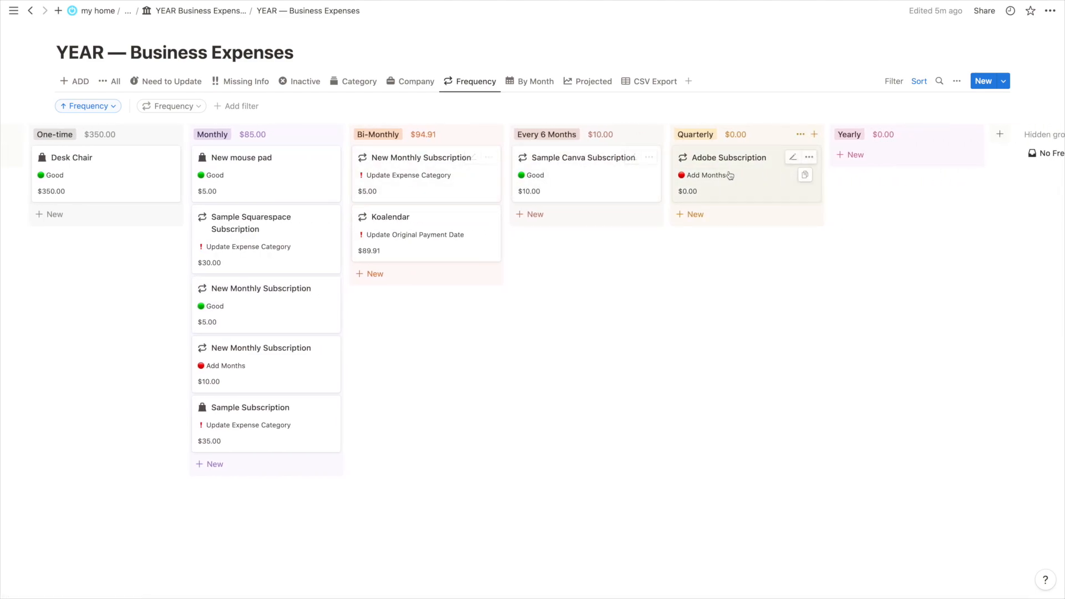
scroll(355, 164, "left", 3)
Open the New mouse pad expense, view its Frequency options and close it again
left_click(314, 166)
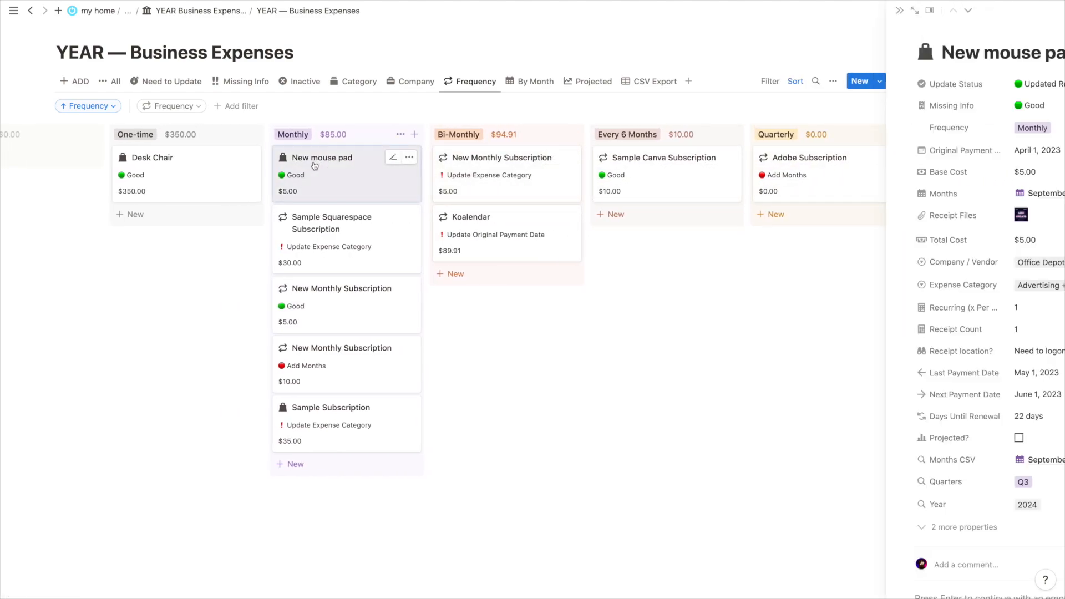
left_click(764, 127)
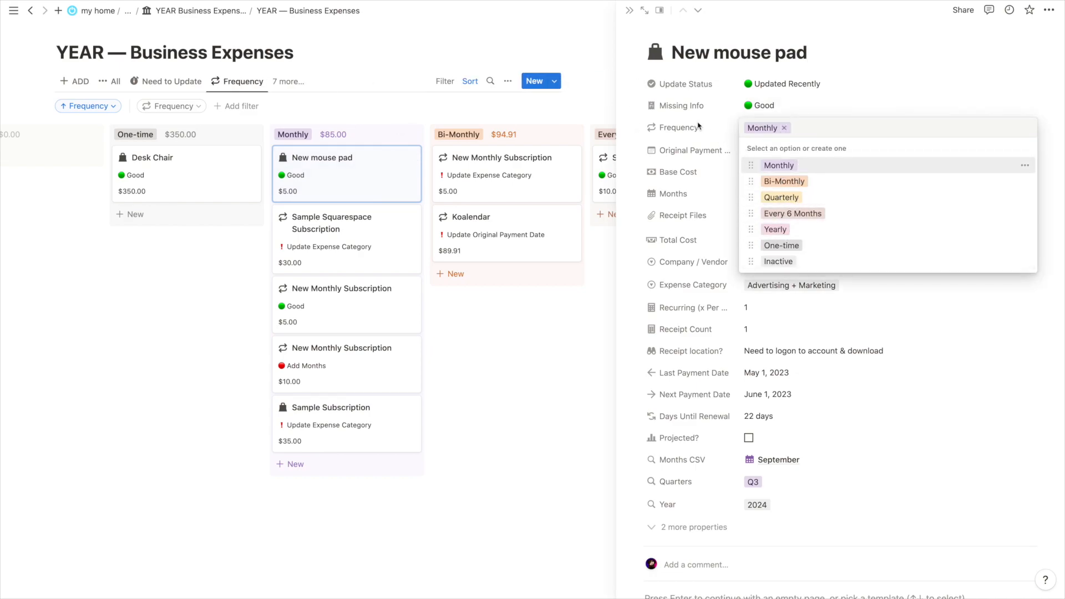
left_click(711, 123)
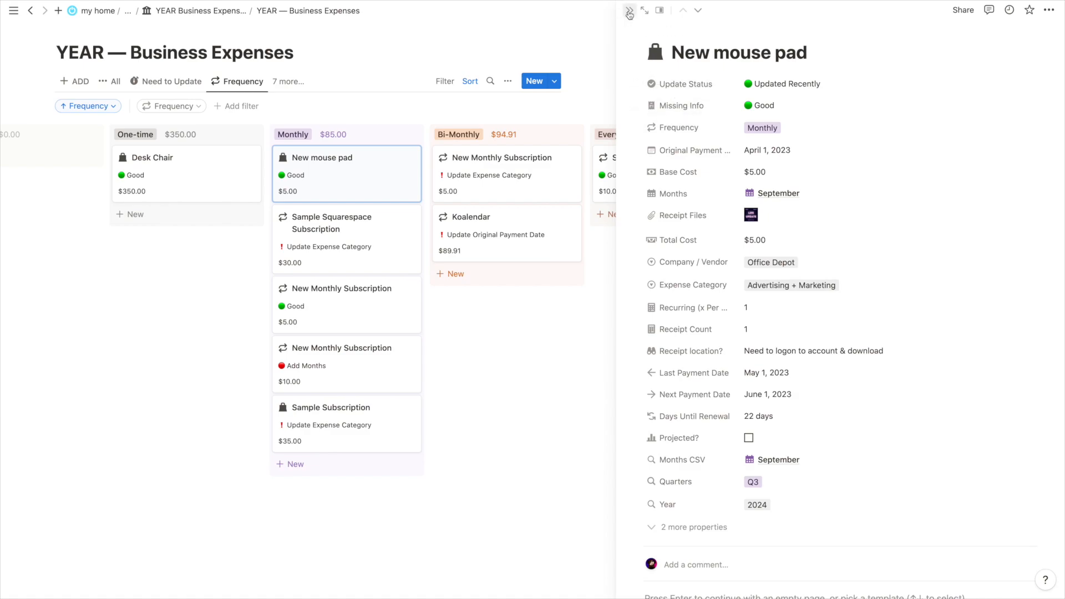
left_click(630, 12)
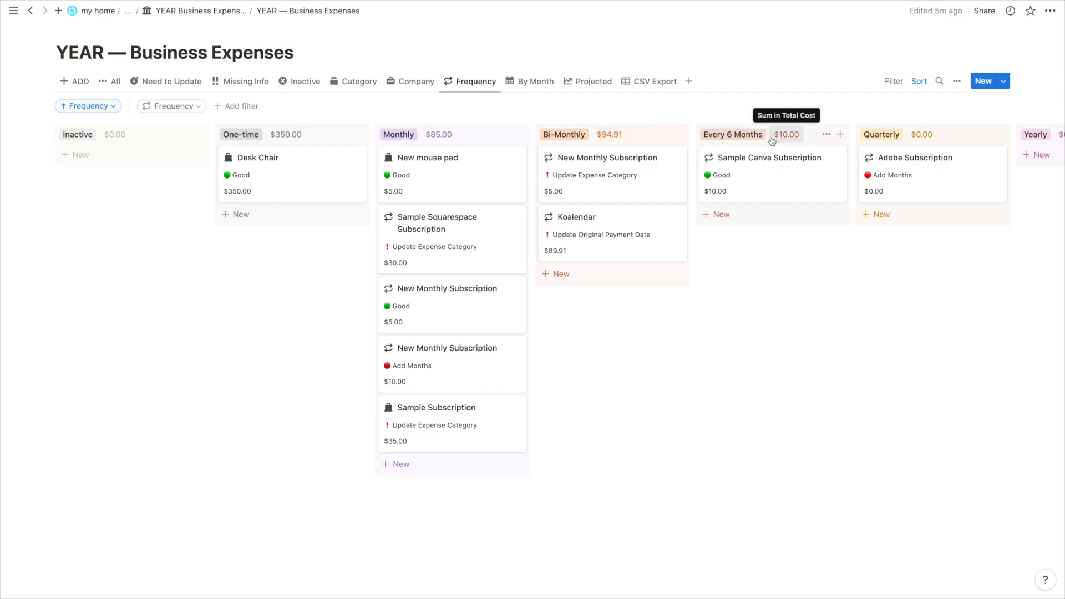
Open the By Month view, reveal its month groups and examine the expenses and total cost in each
left_click(530, 84)
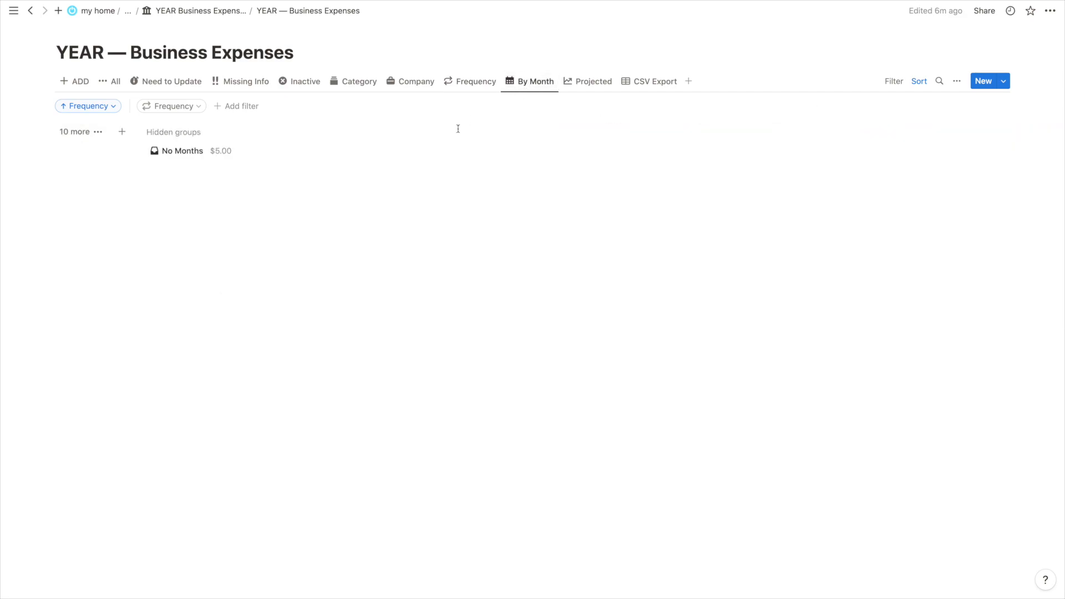
left_click(80, 133)
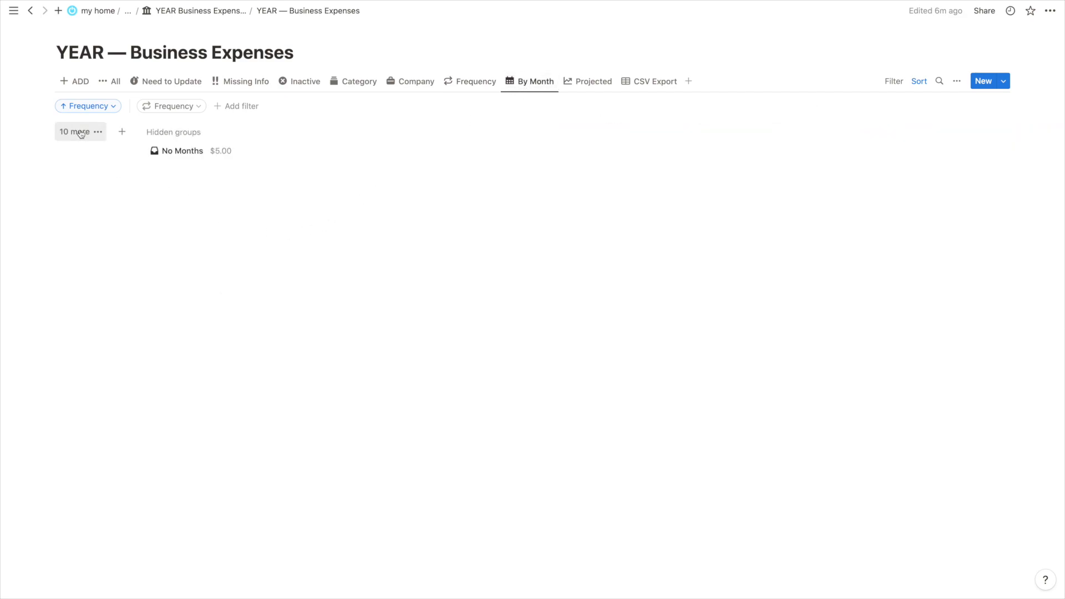
scroll(213, 190, "right", 10)
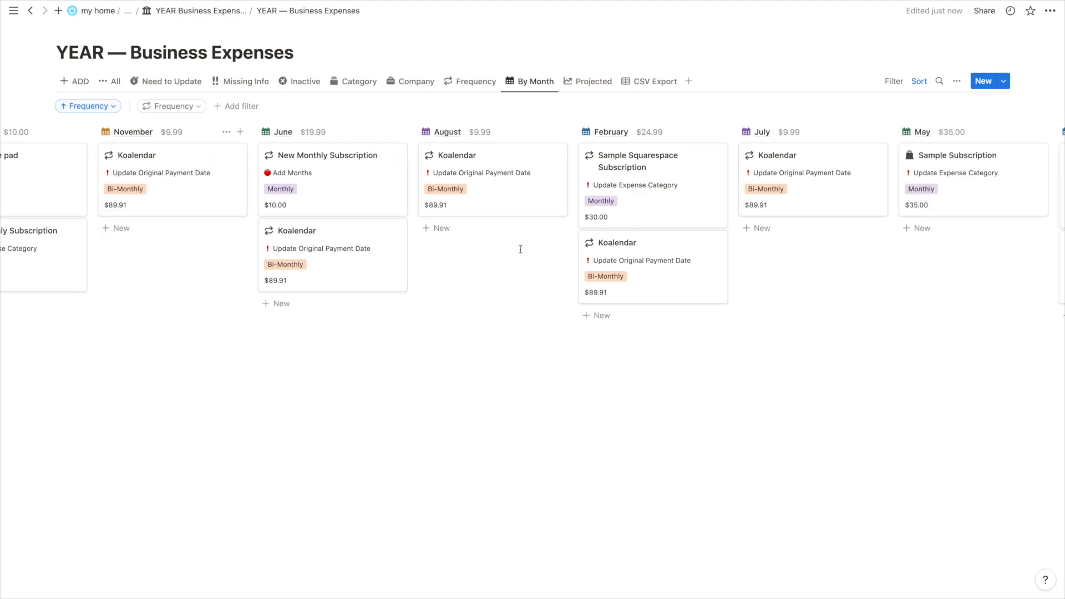
scroll(688, 166, "right", 15)
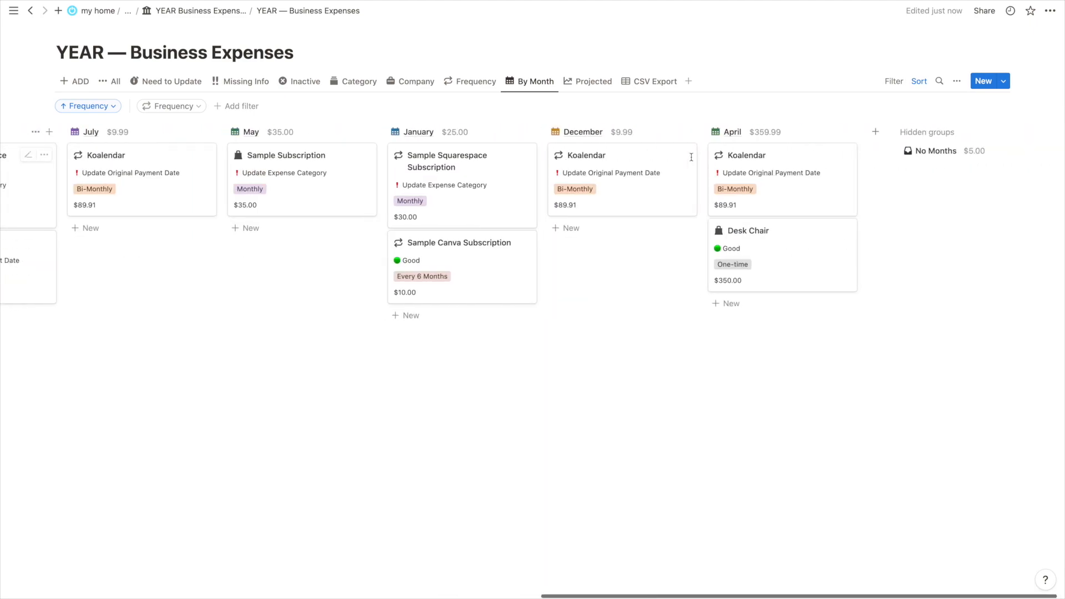
scroll(691, 158, "left", 14)
scroll(691, 158, "left", 9)
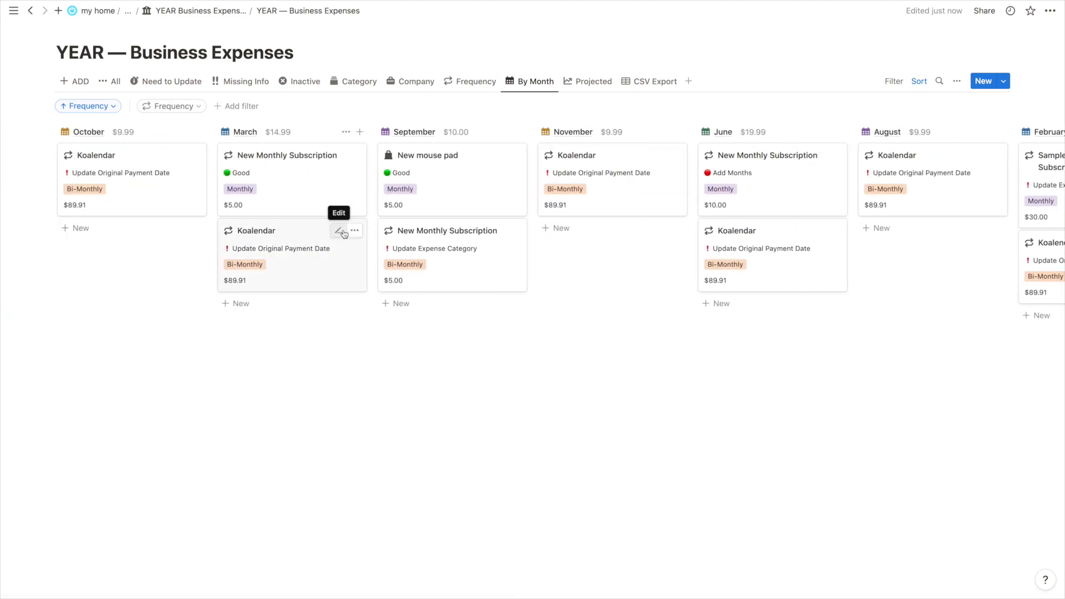
scroll(388, 206, "right", 8)
scroll(500, 172, "right", 9)
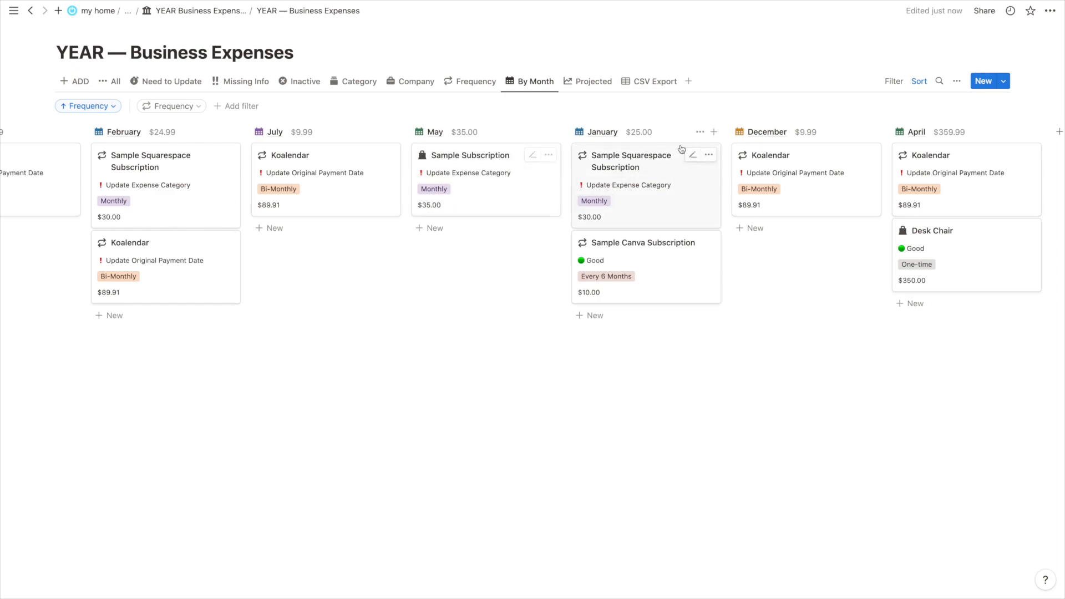
left_click(427, 135)
left_click(421, 356)
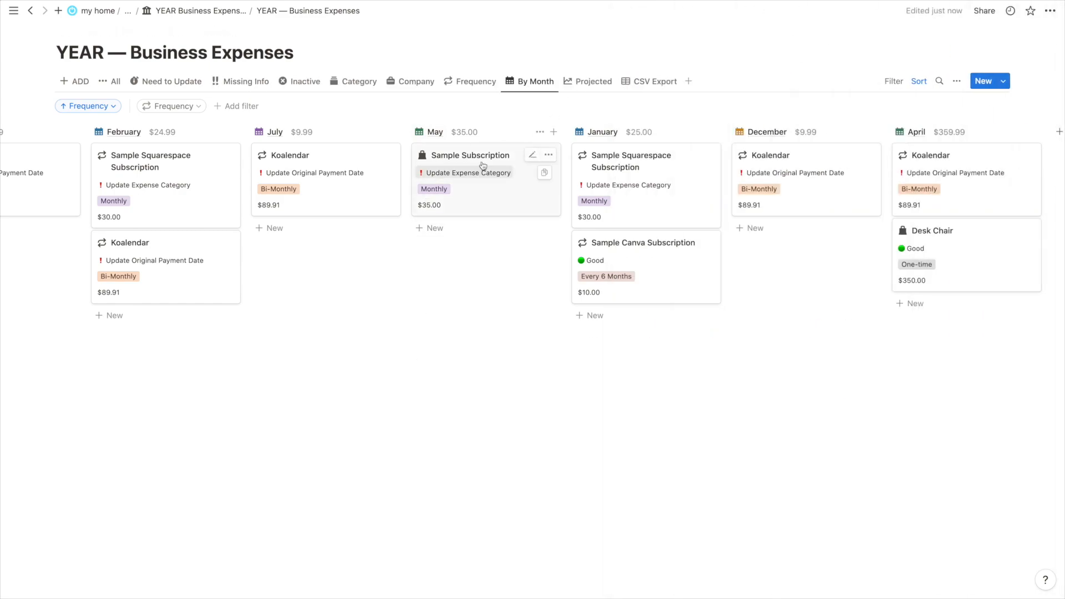
Inspect the By Month view's property, sort, layout and grouping settings, including the sort choices for its groups
left_click(957, 81)
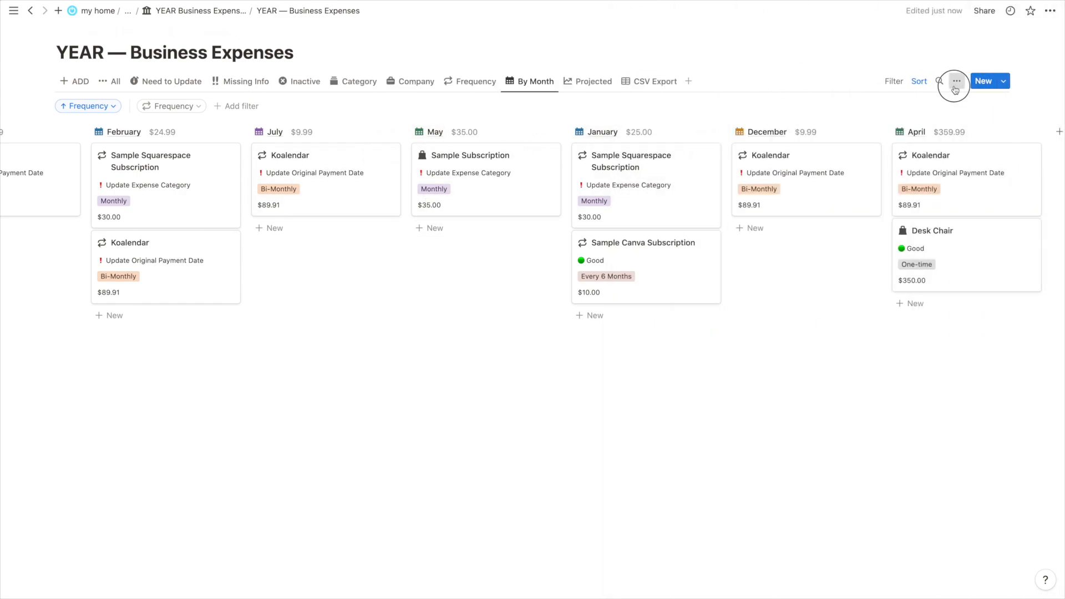
left_click(899, 174)
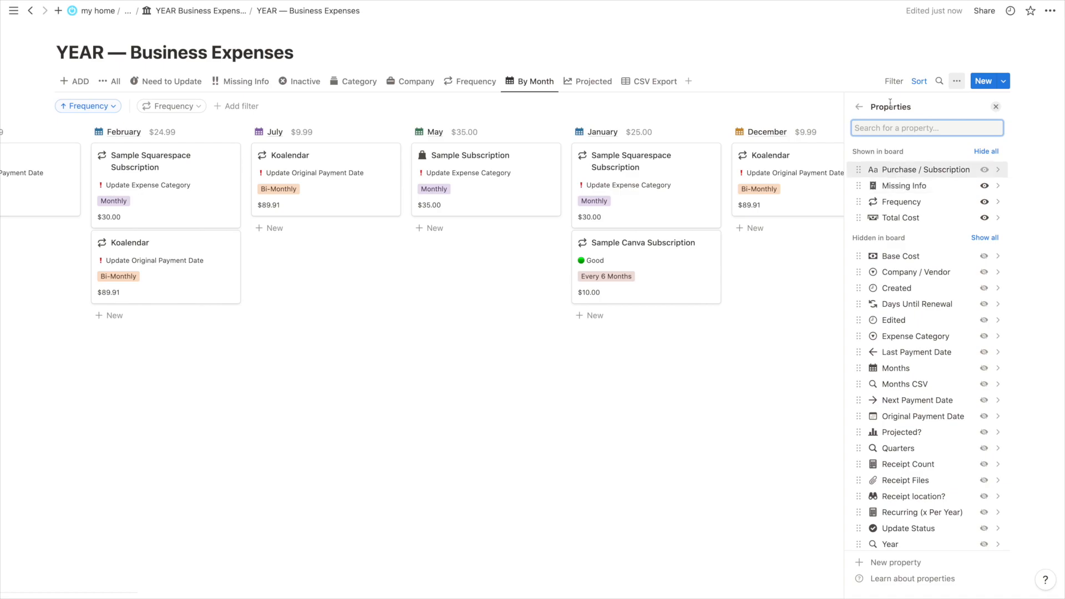
left_click(858, 107)
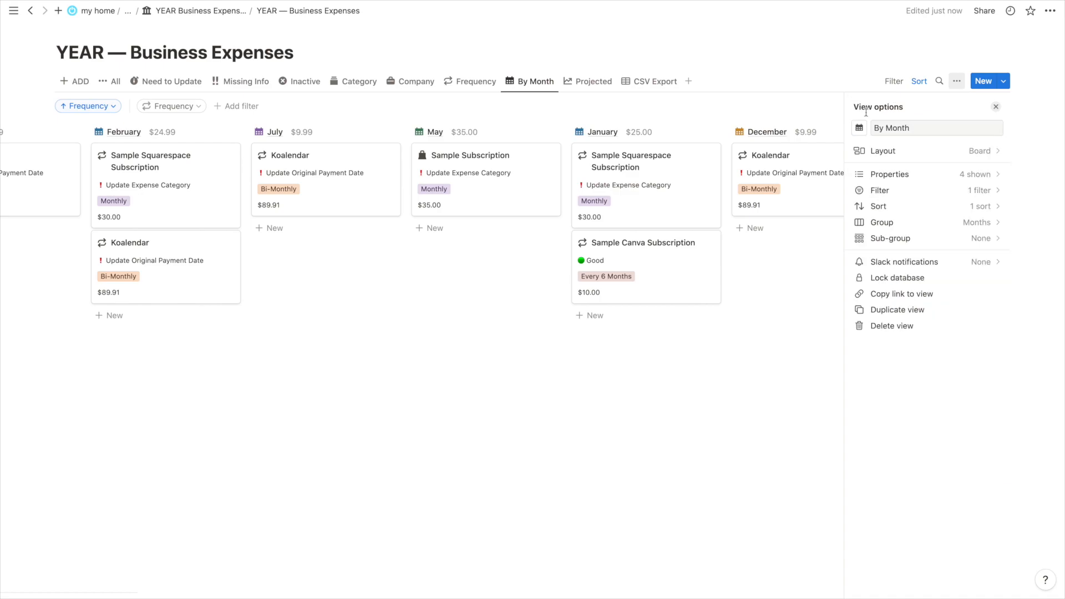
left_click(888, 207)
left_click(859, 107)
left_click(905, 151)
left_click(907, 269)
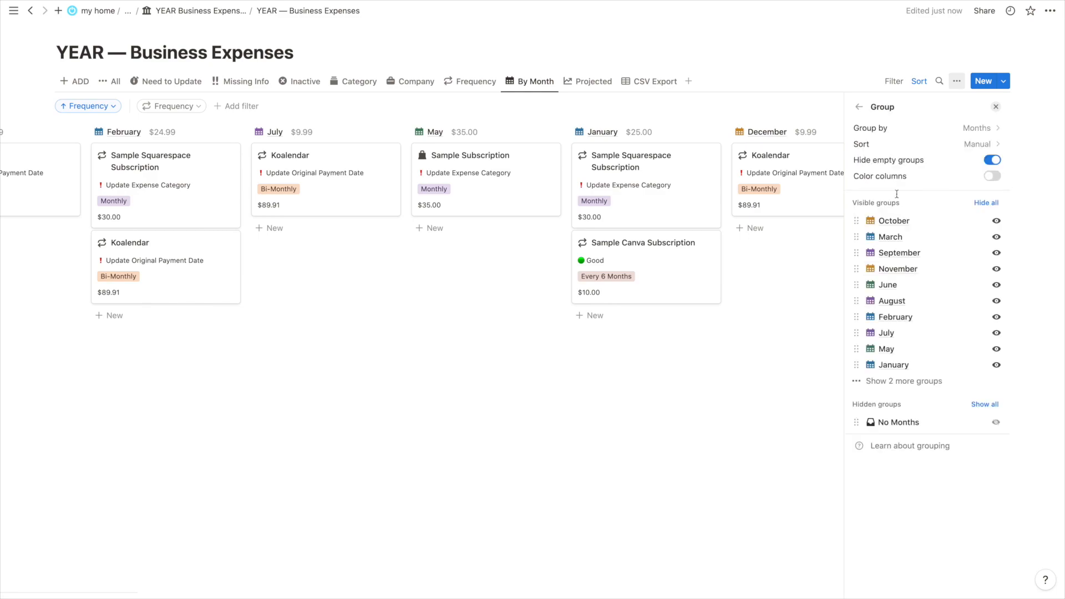
left_click(964, 146)
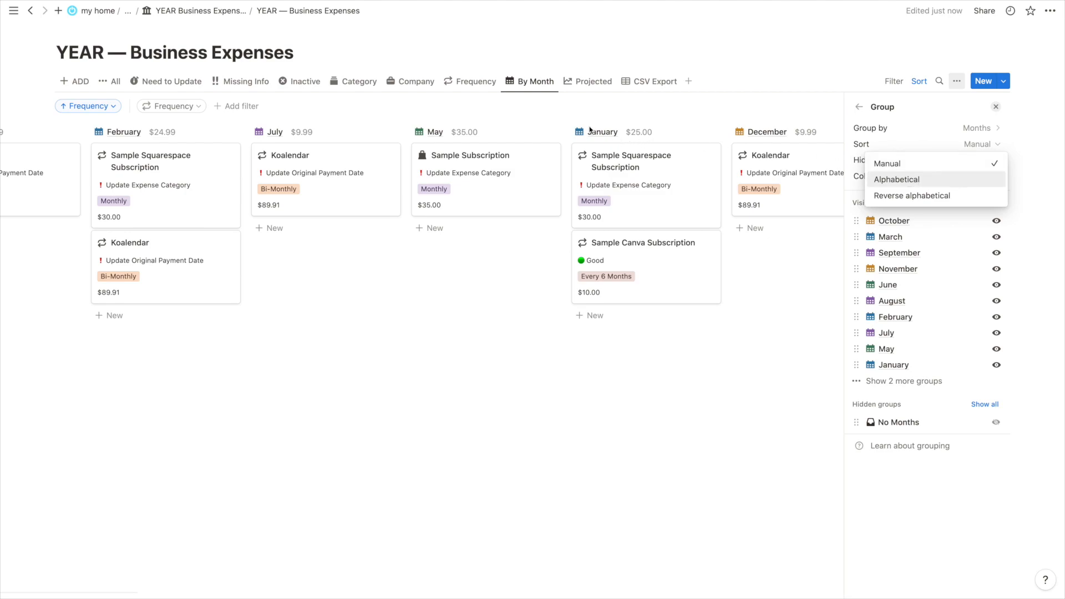
Rename the January month page as 1 January
left_click(606, 135)
left_click(607, 134)
left_click(606, 133)
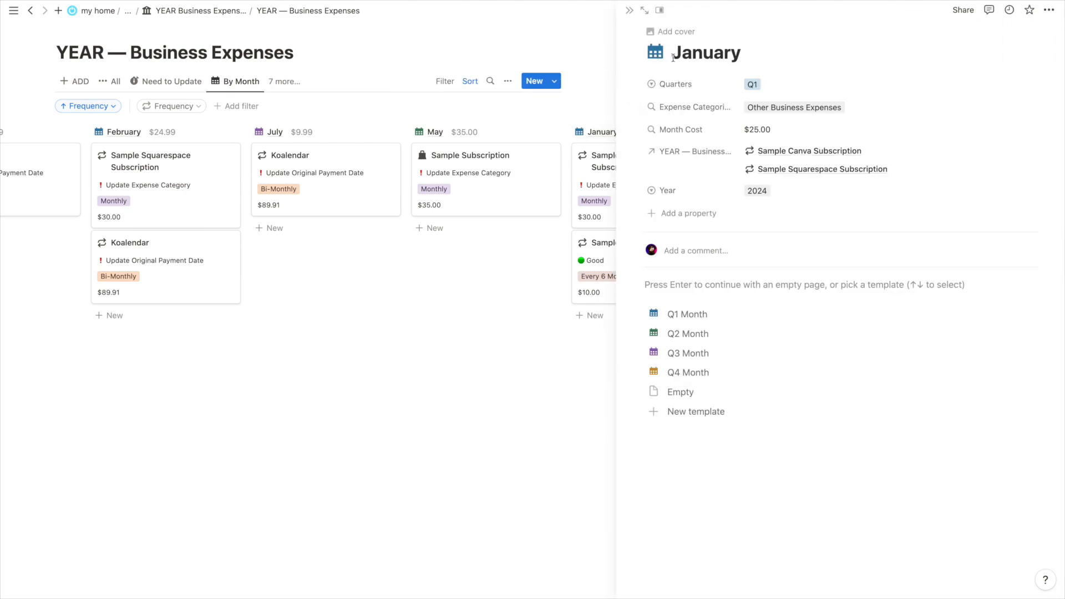
key("Escape")
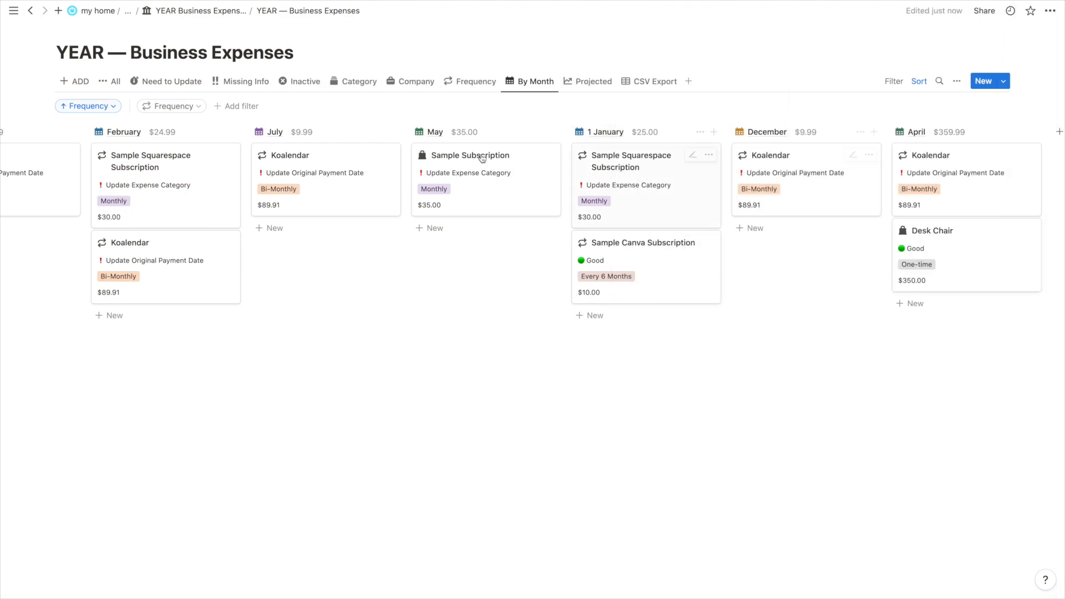
Rename the February month page as 2 February and sort the By Month board's groups alphabetically
scroll(438, 166, "left", 10)
scroll(559, 167, "right", 10)
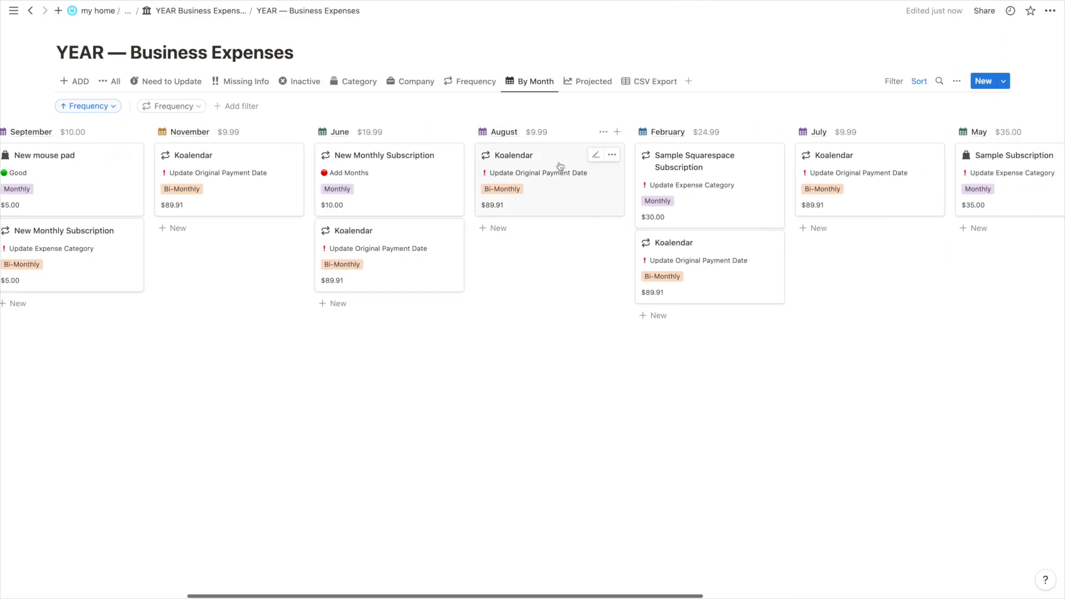
left_click(416, 132)
left_click(676, 56)
type("2")
key("Escape")
left_click(956, 81)
left_click(910, 222)
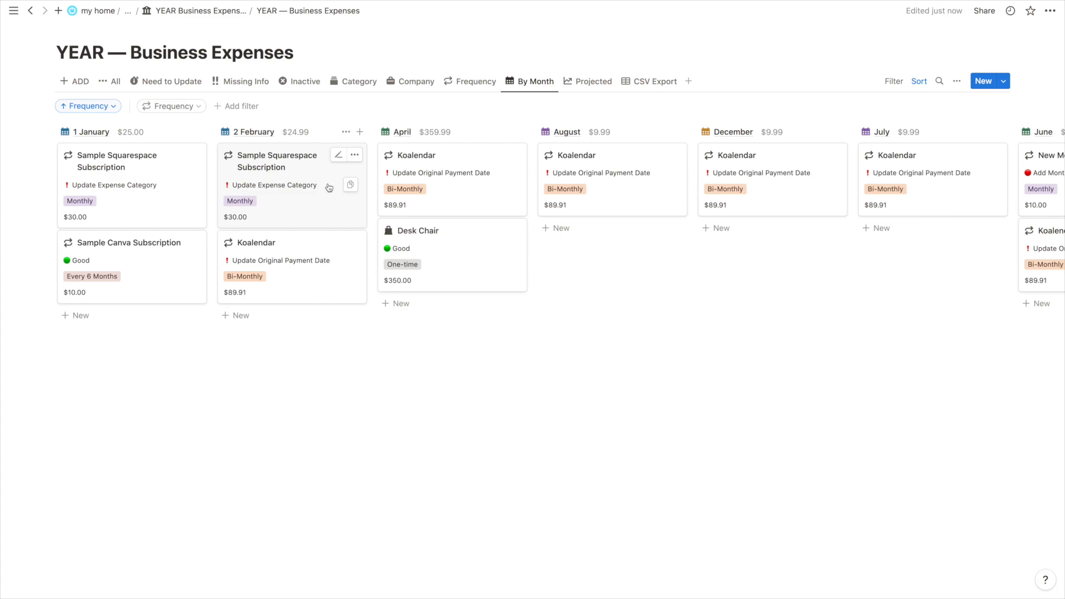
Review the projected expenses in the Projected view and open the CSV Export view
left_click(585, 83)
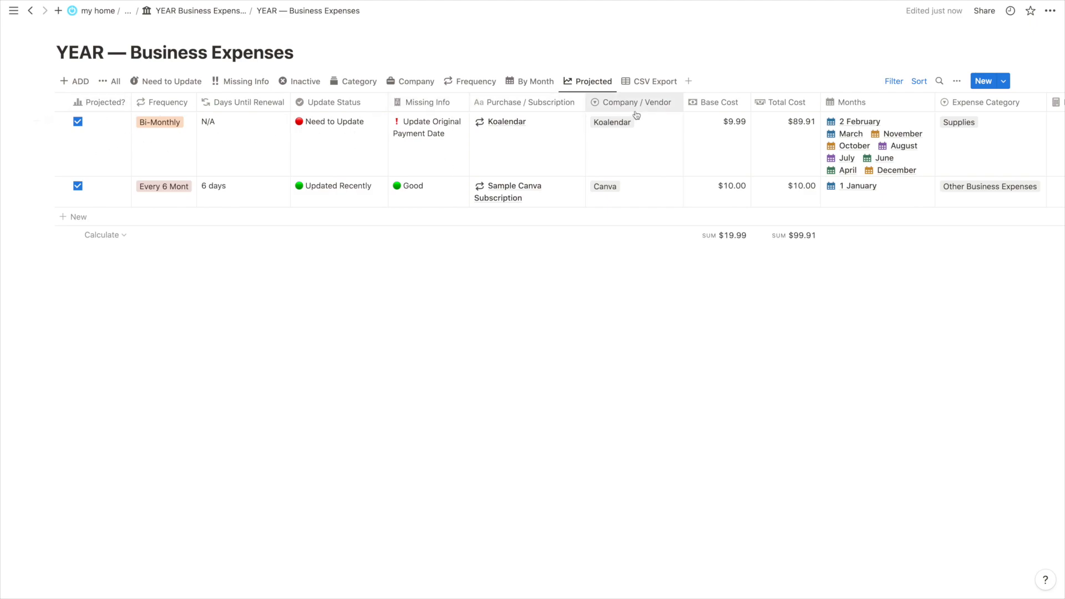
left_click(647, 83)
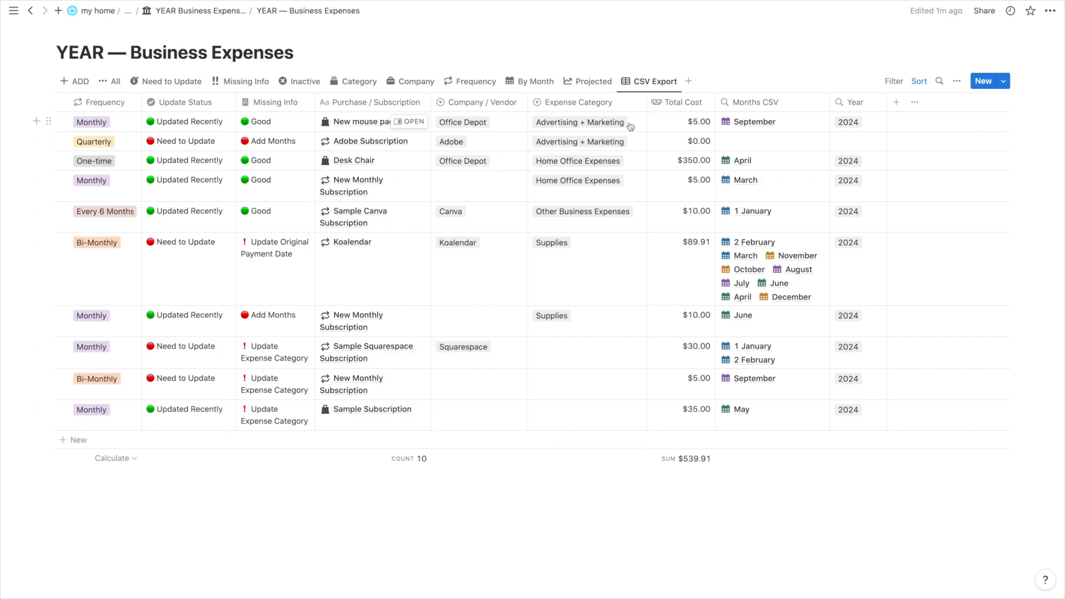
Find the hidden Months property and show it in the CSV Export table
left_click(915, 102)
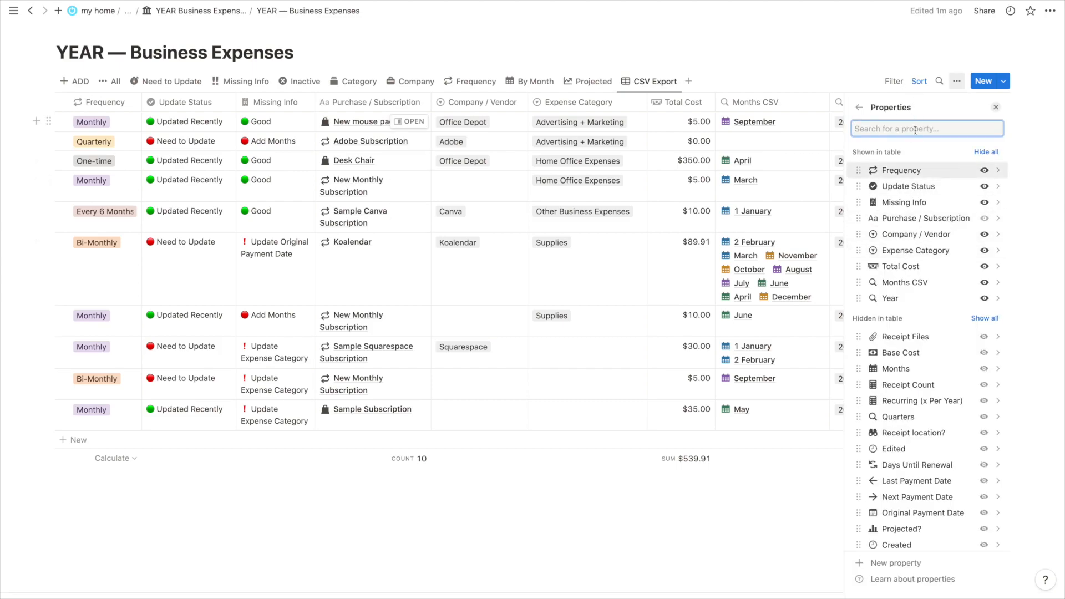
type("m")
key("BackSpace")
type("months")
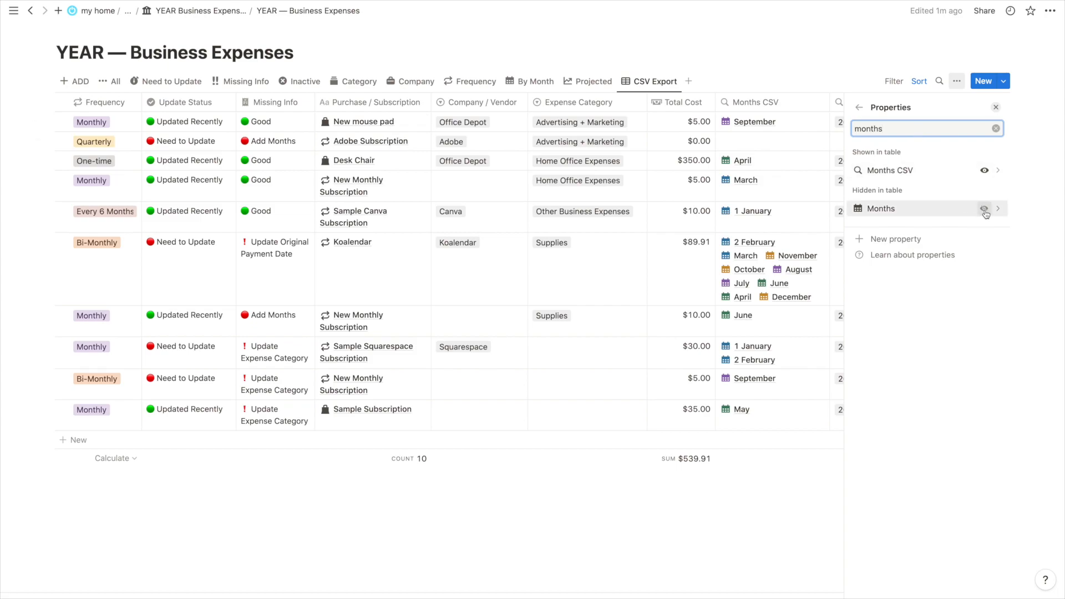
left_click(985, 211)
left_click(803, 85)
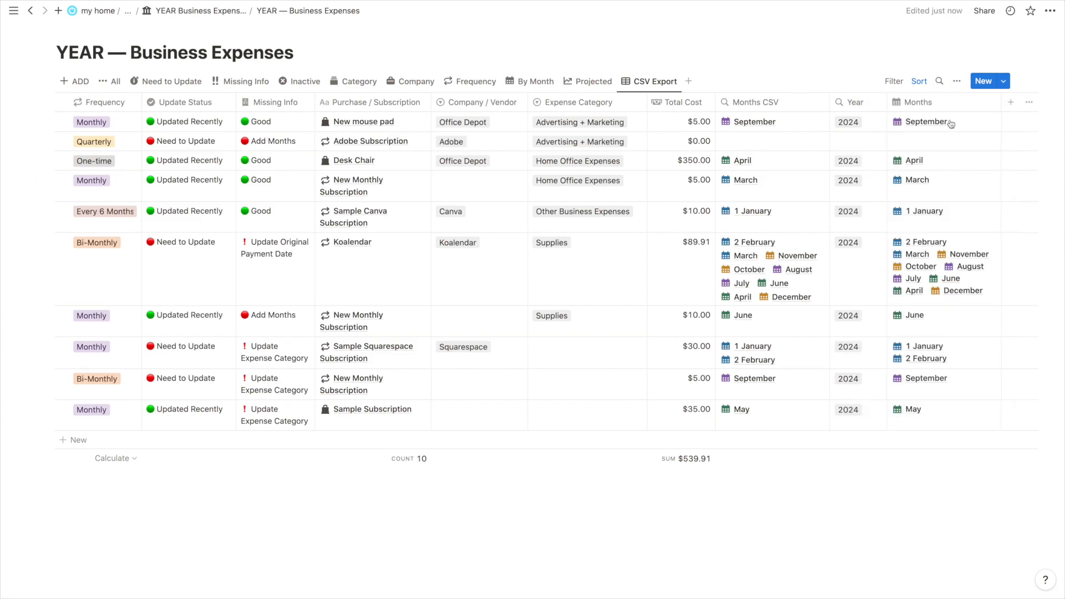
Compare the Months column with Months CSV and hide Months in the CSV Export view
scroll(920, 131, "right", 1)
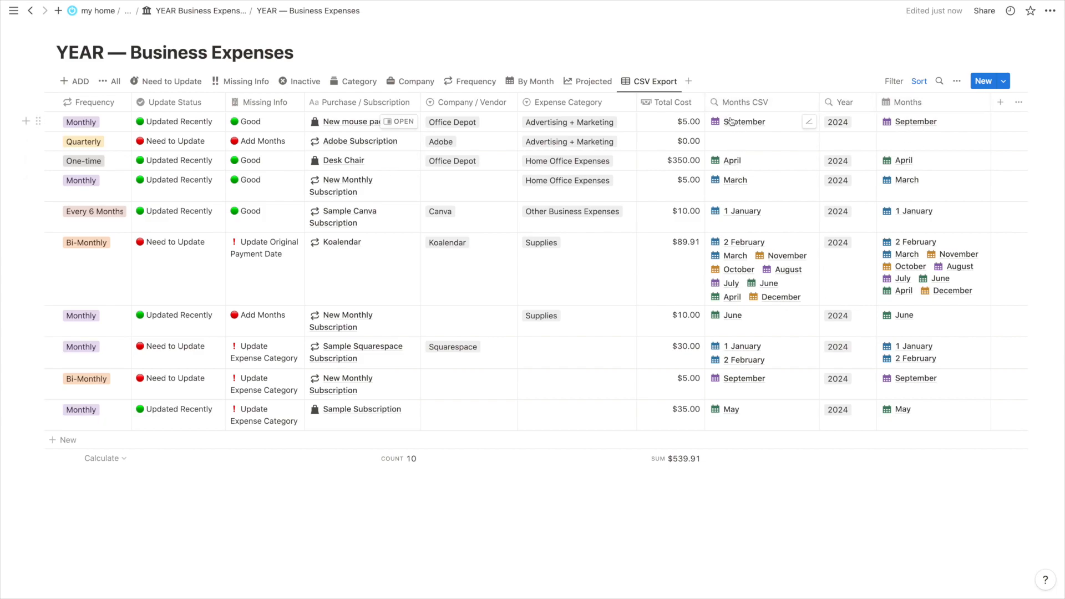
left_click(908, 102)
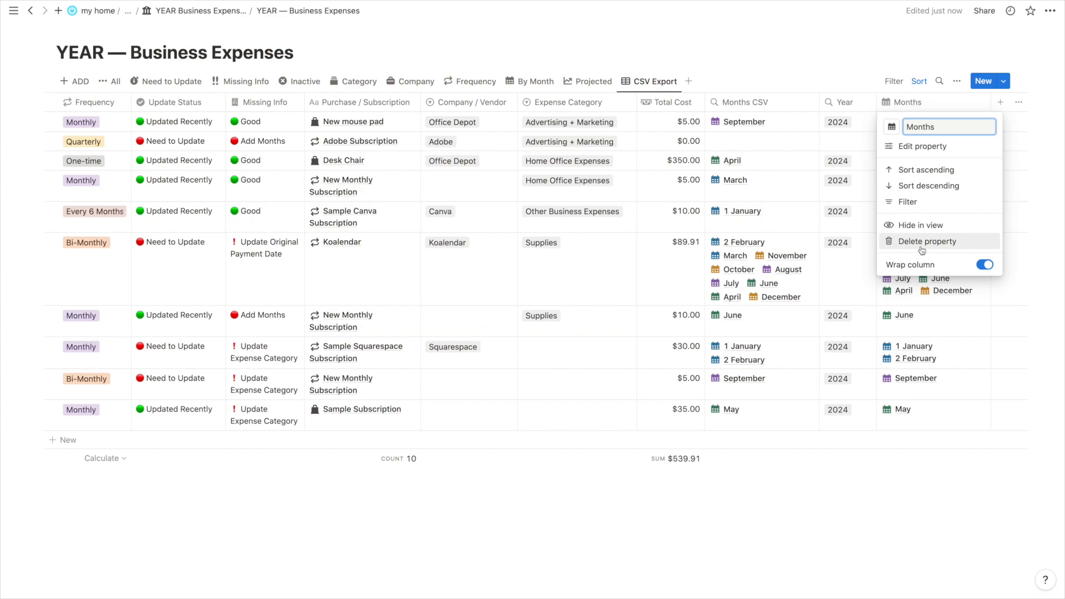
left_click(920, 229)
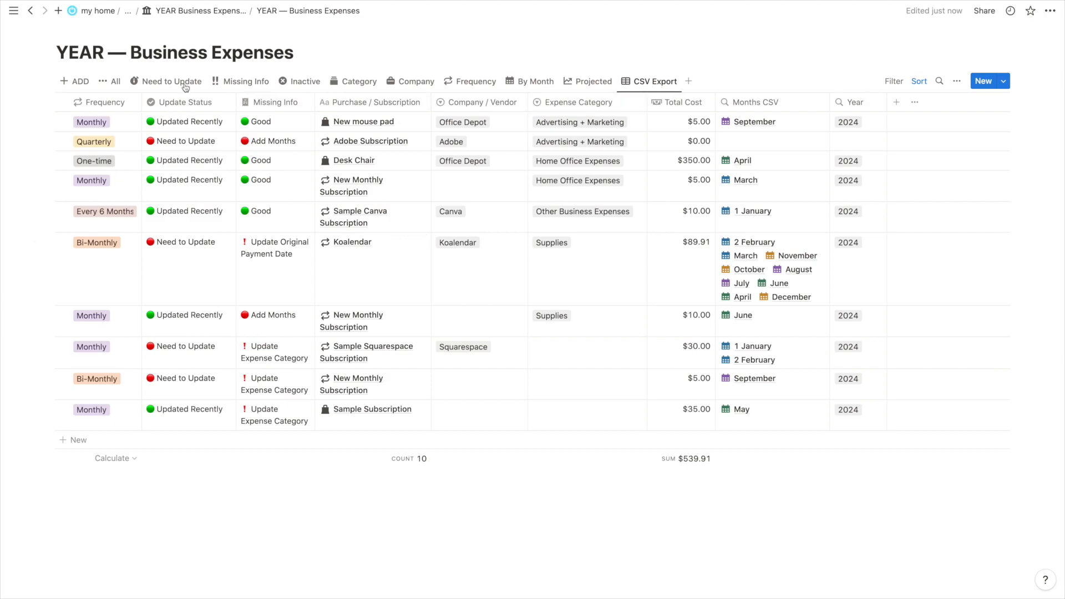
Open the Koalendar expense from the All view, reveal its hidden properties and examine every field
left_click(110, 81)
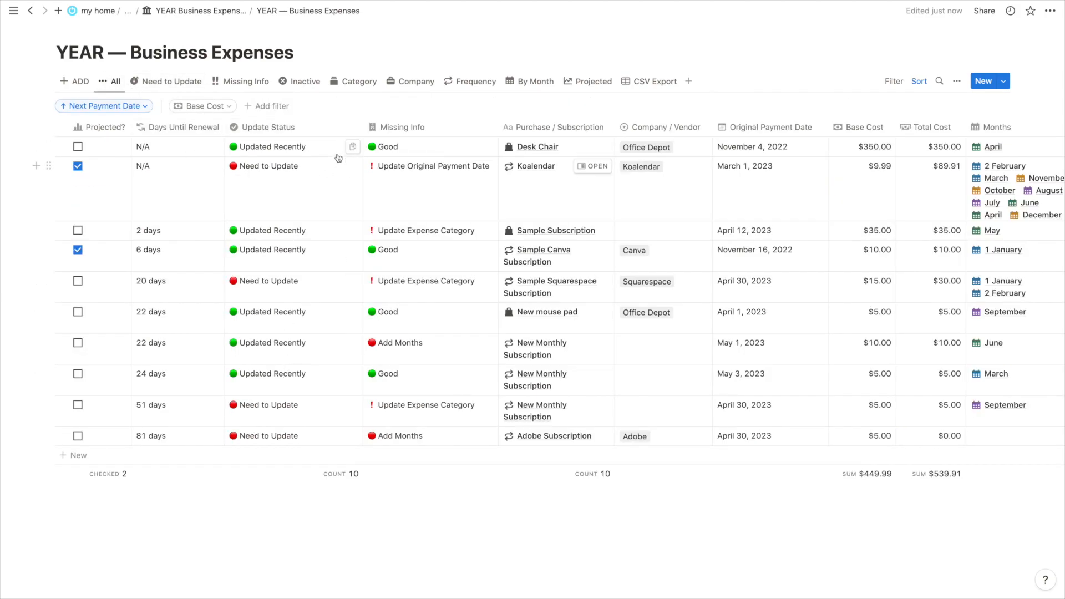
left_click(593, 167)
scroll(810, 185, "down", 4)
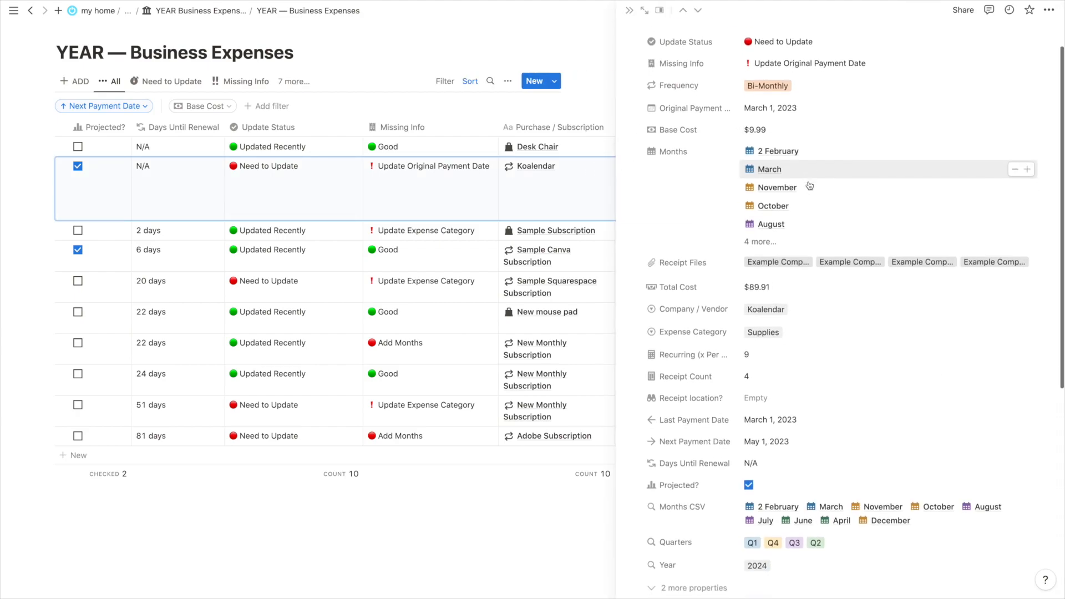
left_click(691, 361)
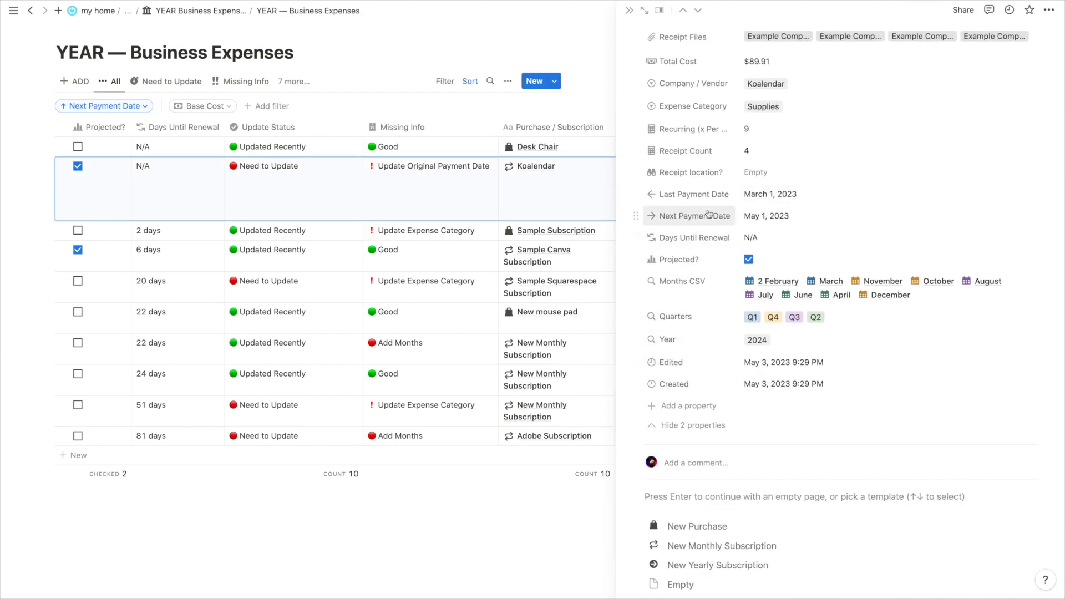
scroll(713, 214, "down", 3)
scroll(709, 214, "up", 6)
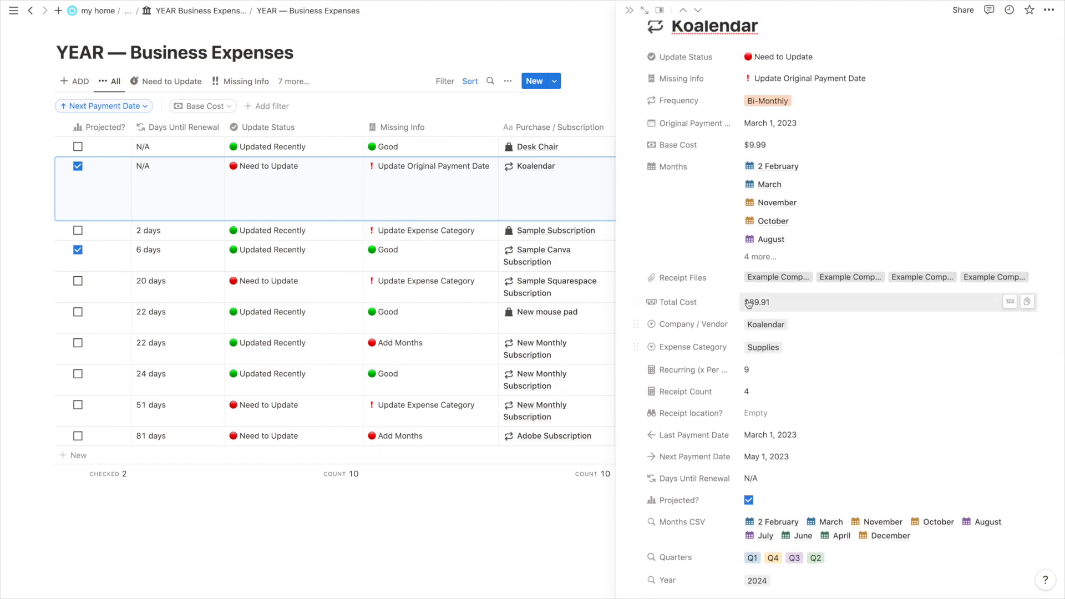
scroll(712, 313, "down", 2)
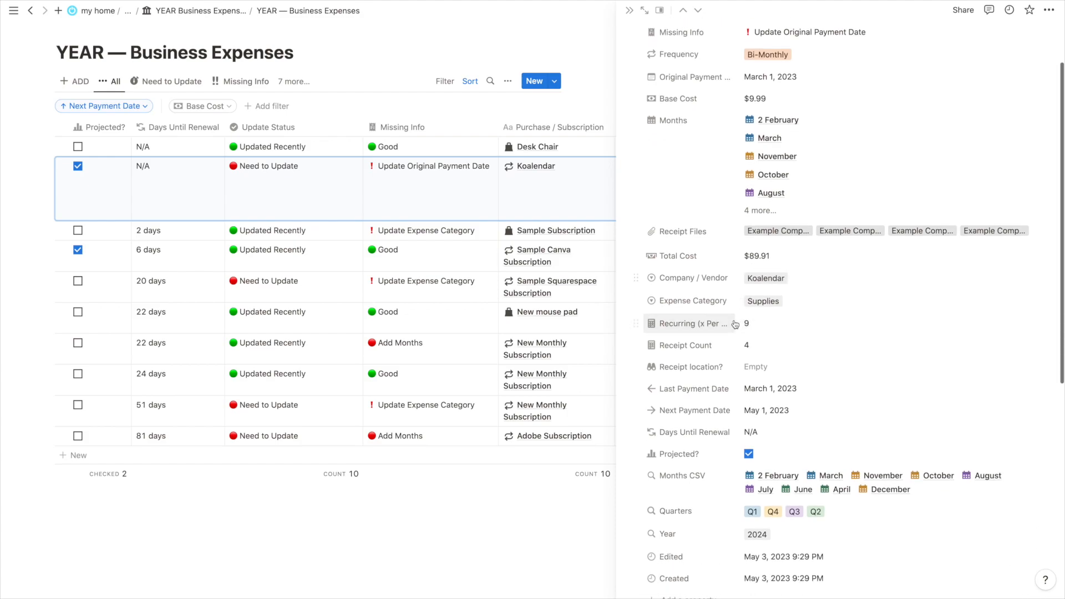
scroll(705, 302, "down", 3)
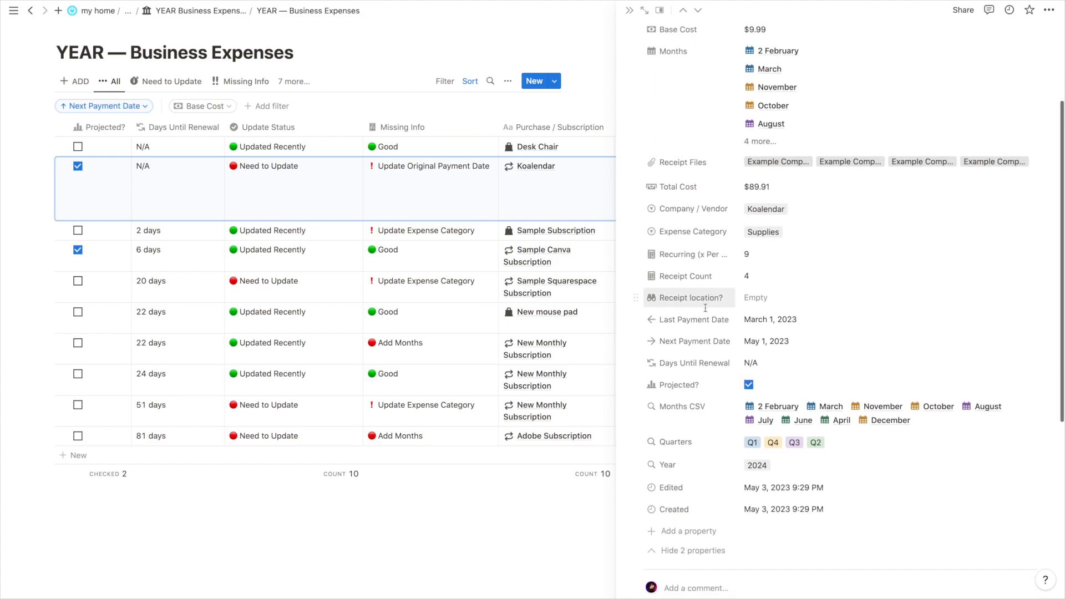
scroll(716, 356, "down", 3)
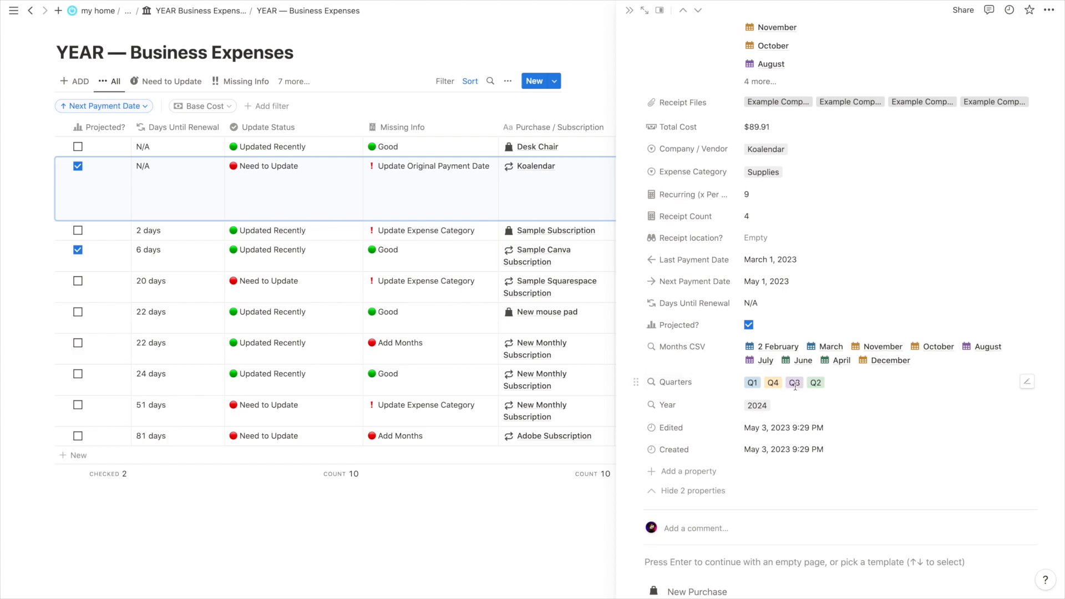
Check the Koalendar expense's Missing Info and payment fields, and set its original payment date to May 1, 2023
scroll(795, 386, "up", 1)
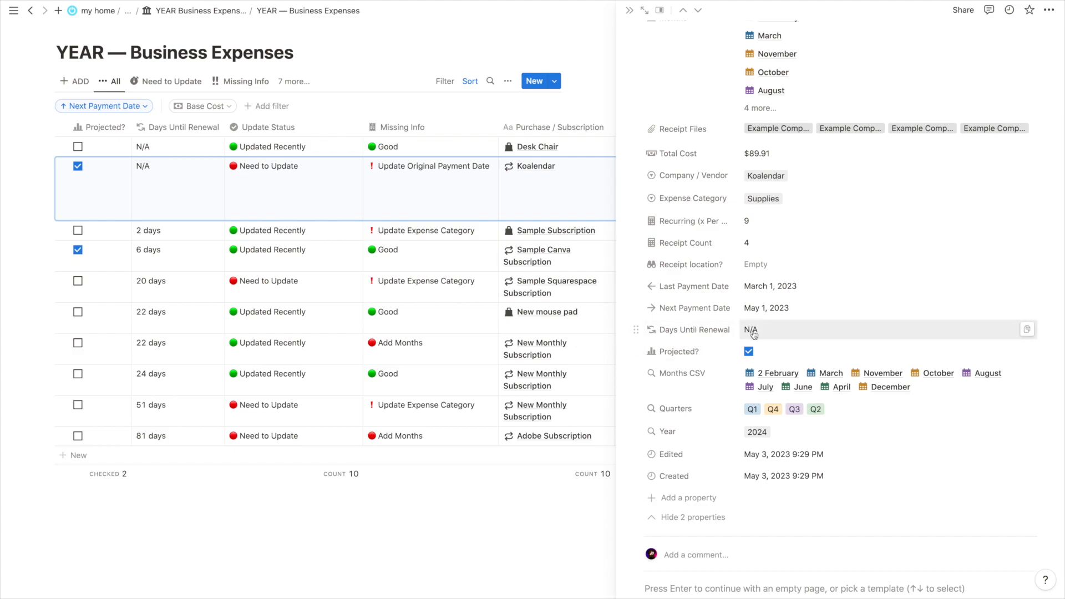
scroll(754, 332, "up", 5)
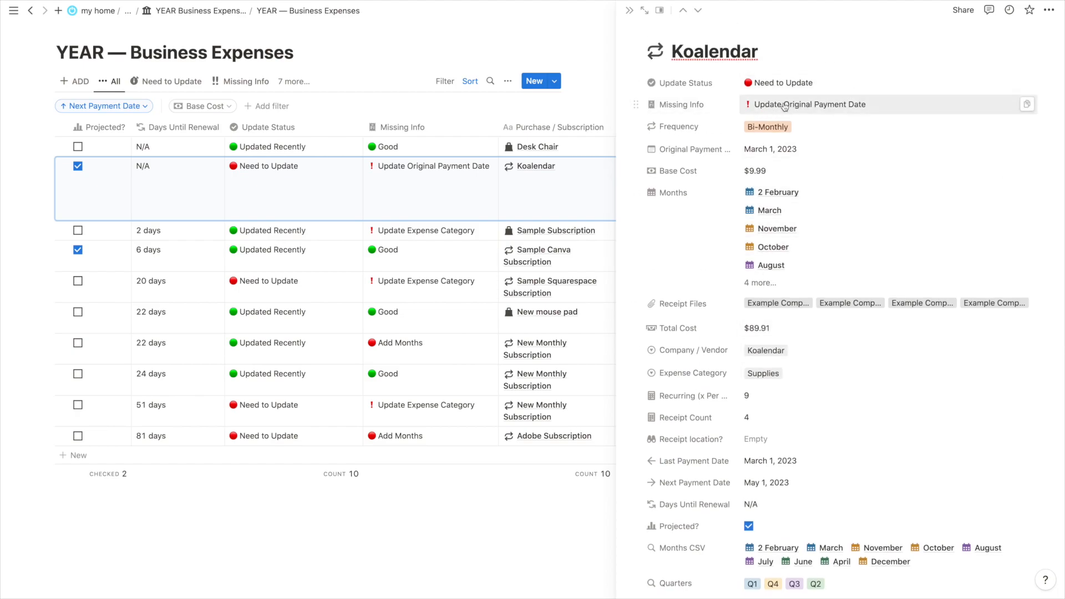
scroll(814, 114, "up", 1)
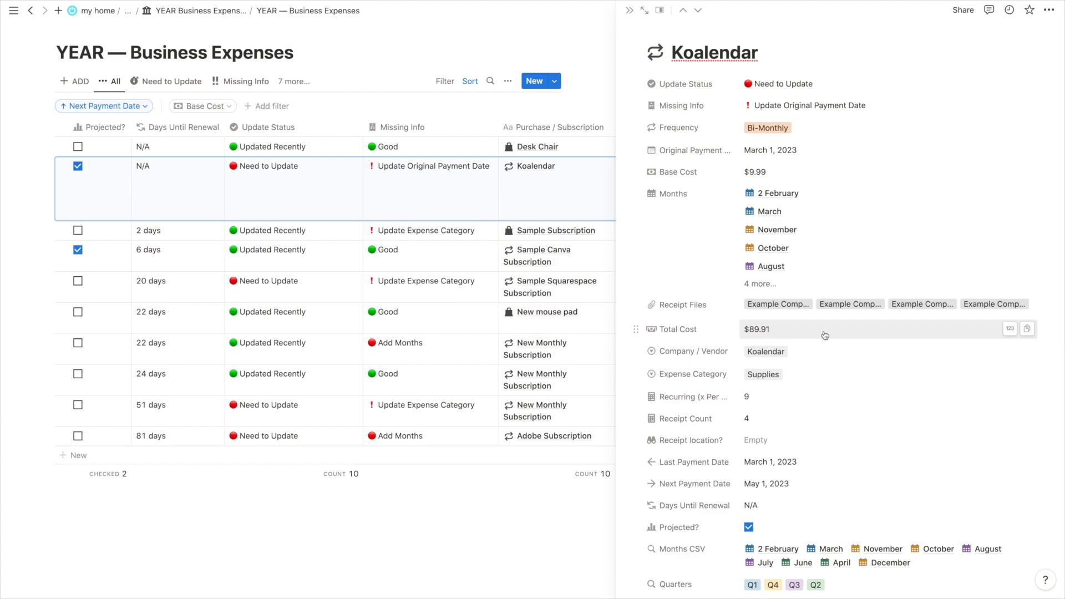
scroll(823, 245, "down", 1)
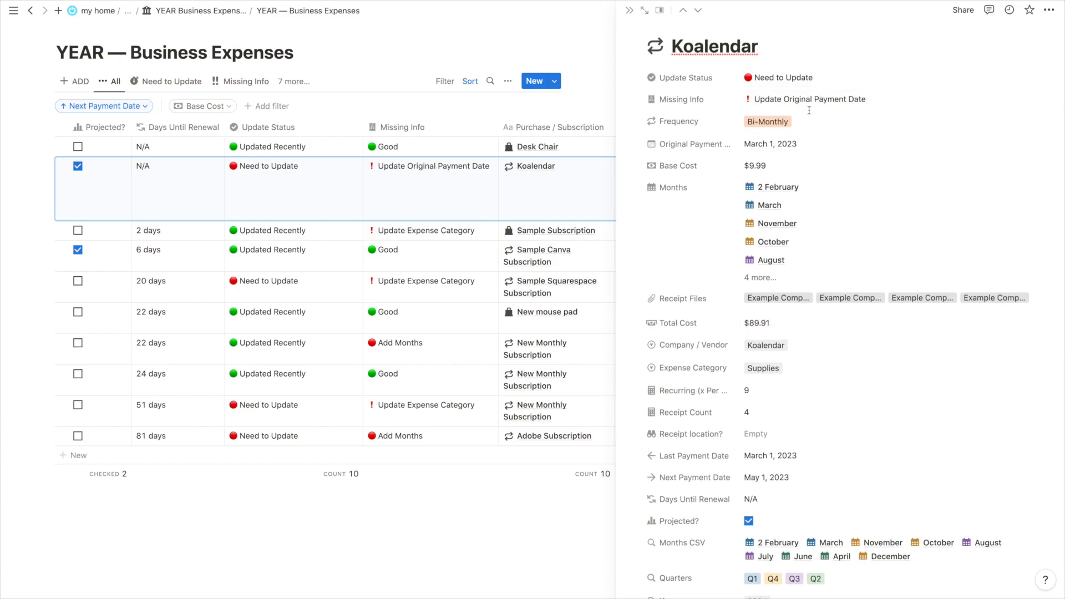
scroll(810, 110, "down", 5)
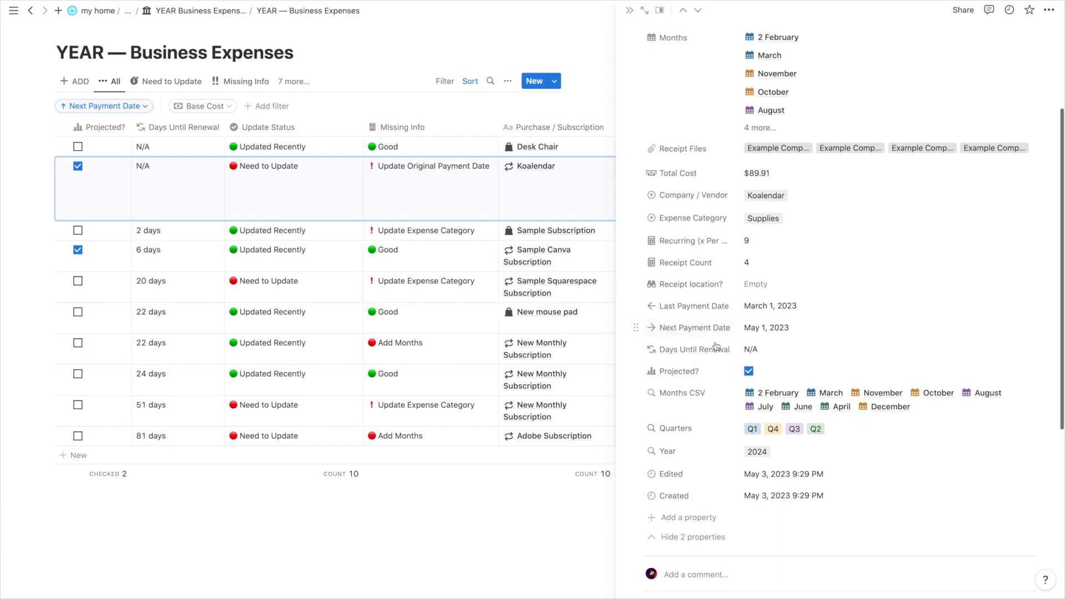
scroll(716, 347, "up", 5)
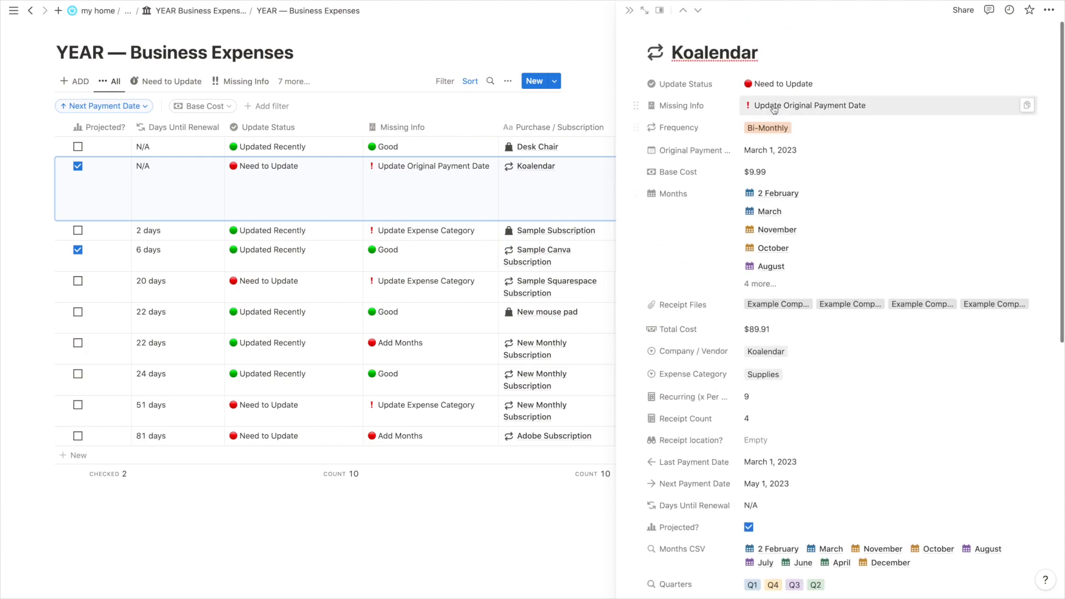
left_click(783, 154)
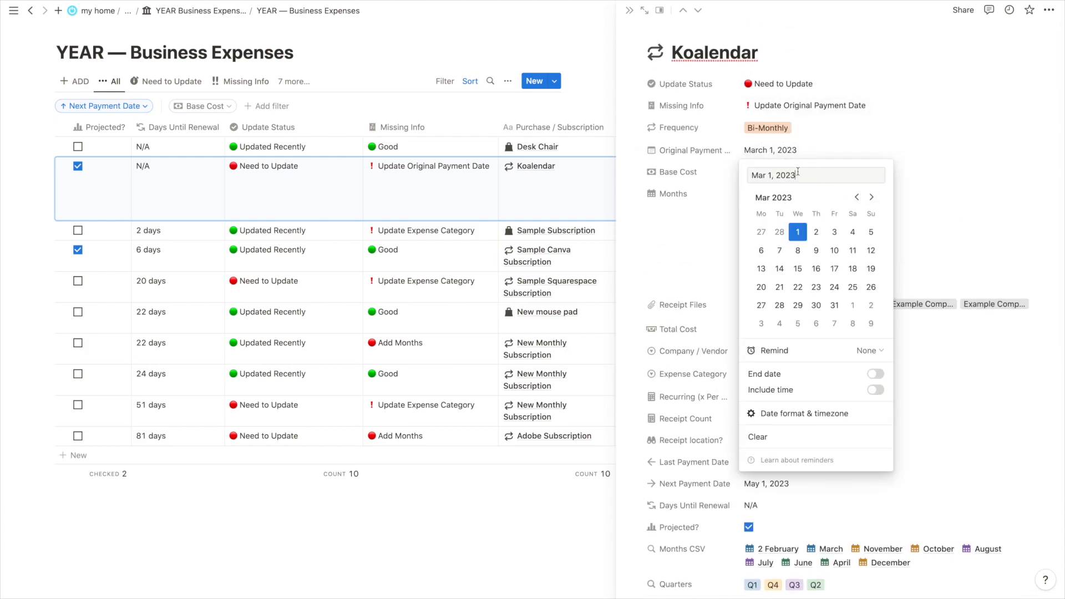
left_click(873, 199)
left_click(873, 198)
left_click(761, 232)
left_click(698, 234)
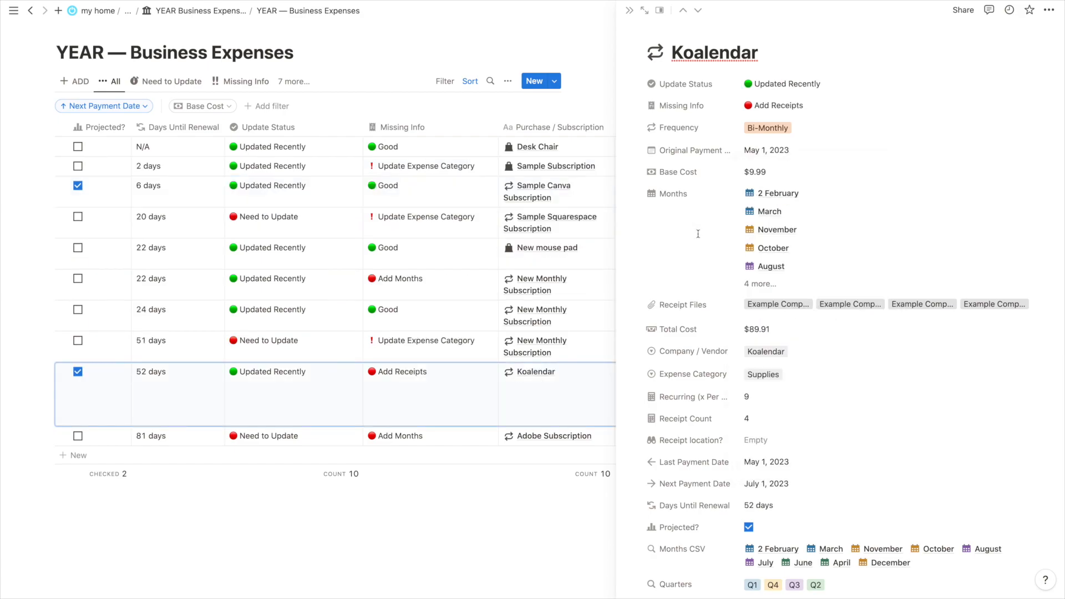
Review Koalendar's Update Status, Missing Info, payment dates and Months CSV fields with the new original payment date
scroll(698, 233, "down", 1)
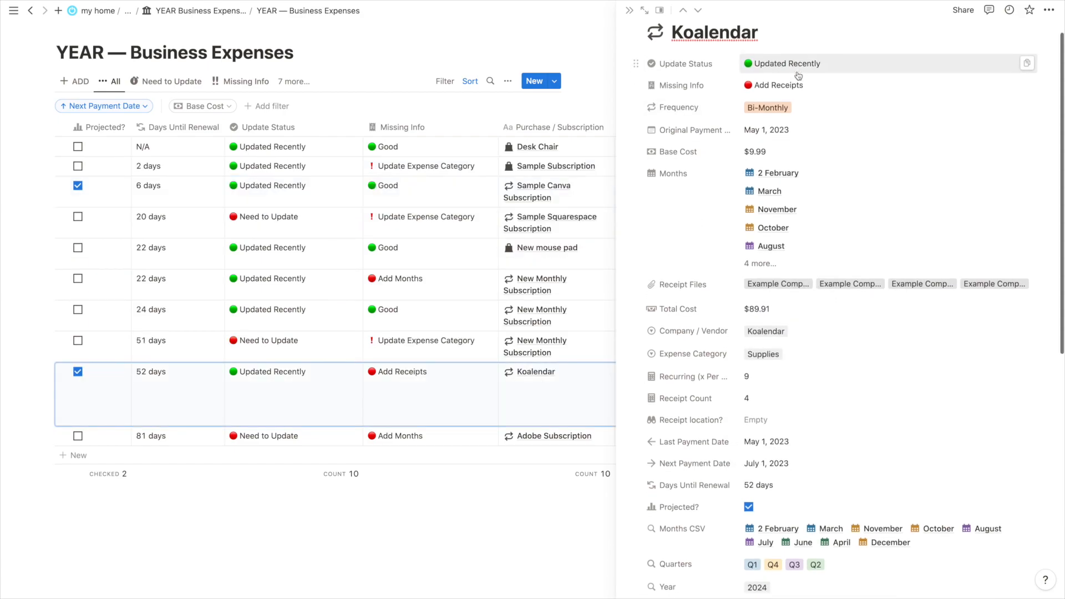
scroll(798, 76, "down", 2)
scroll(788, 119, "up", 3)
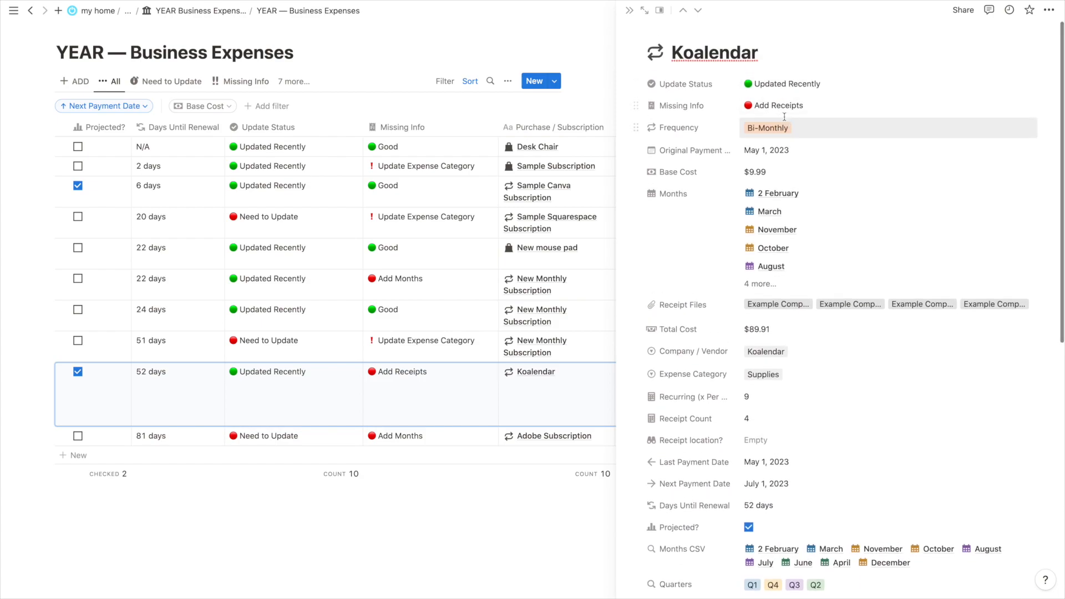
scroll(759, 150, "down", 5)
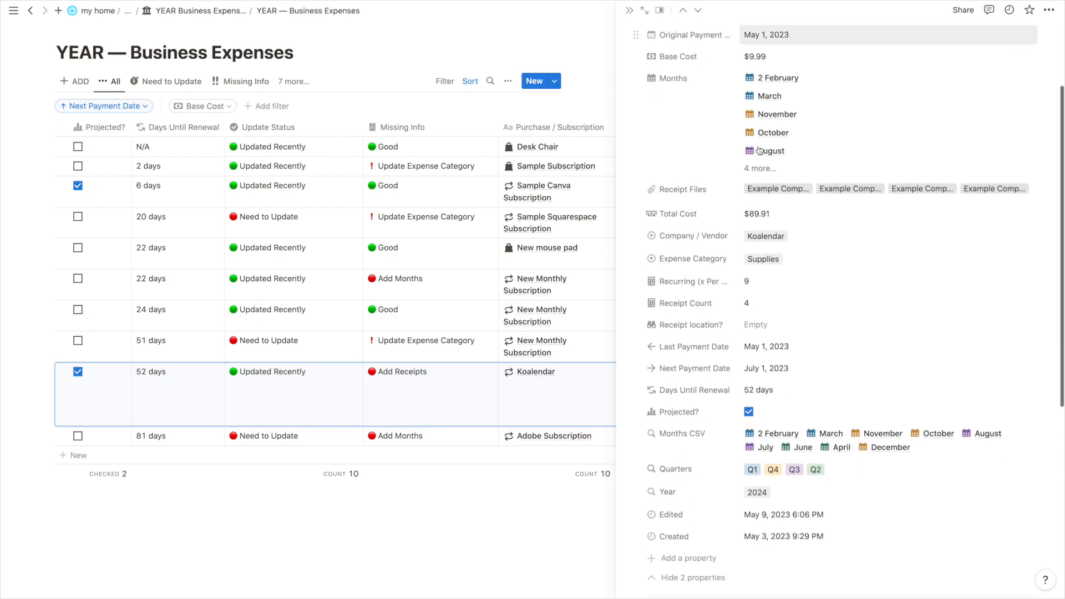
scroll(760, 149, "down", 8)
scroll(730, 253, "up", 3)
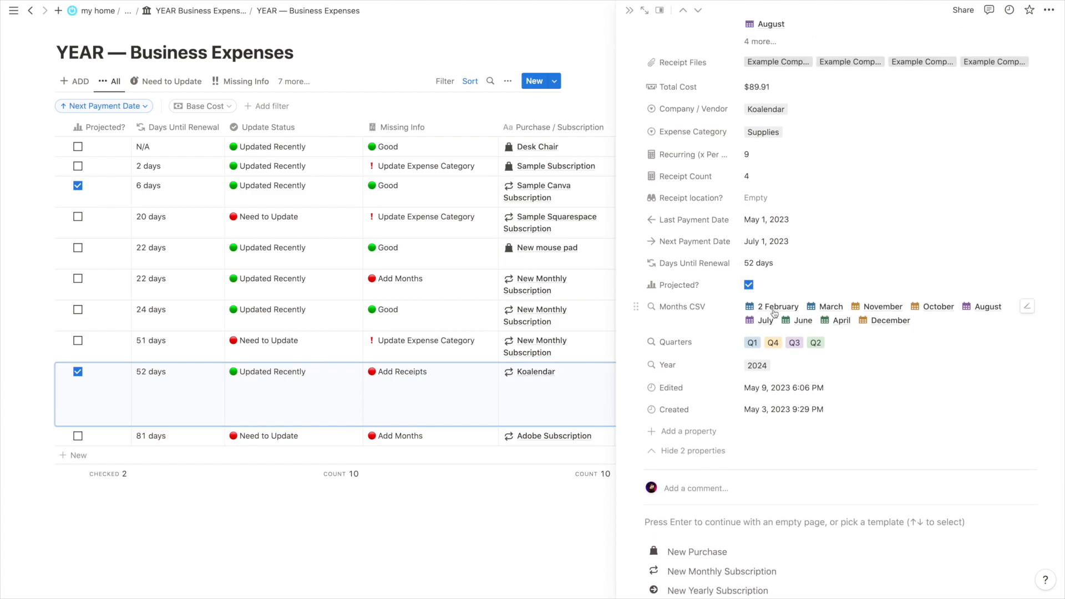
Open the Koalendar expense as a full page and compare its Missing Info, Months, Recurring and Receipt Count fields
scroll(774, 313, "up", 4)
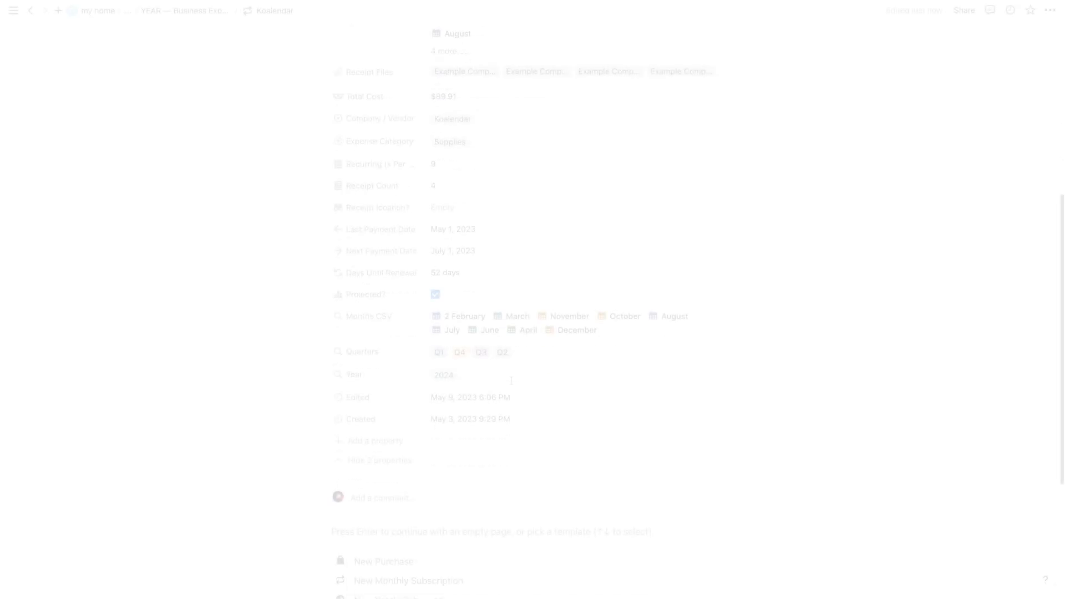
scroll(511, 380, "down", 4)
scroll(511, 385, "up", 3)
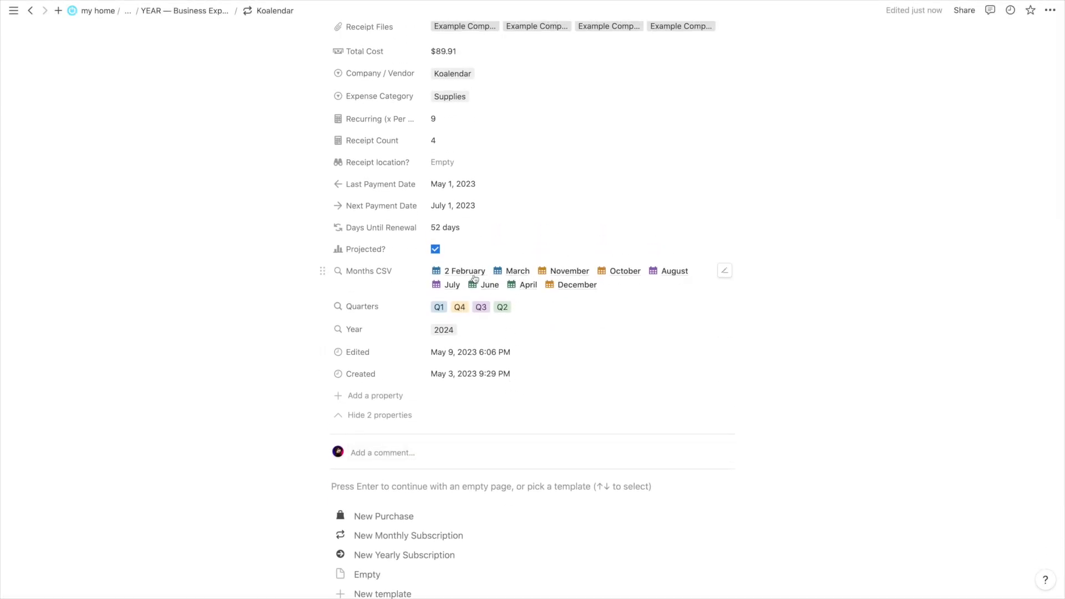
scroll(476, 279, "up", 3)
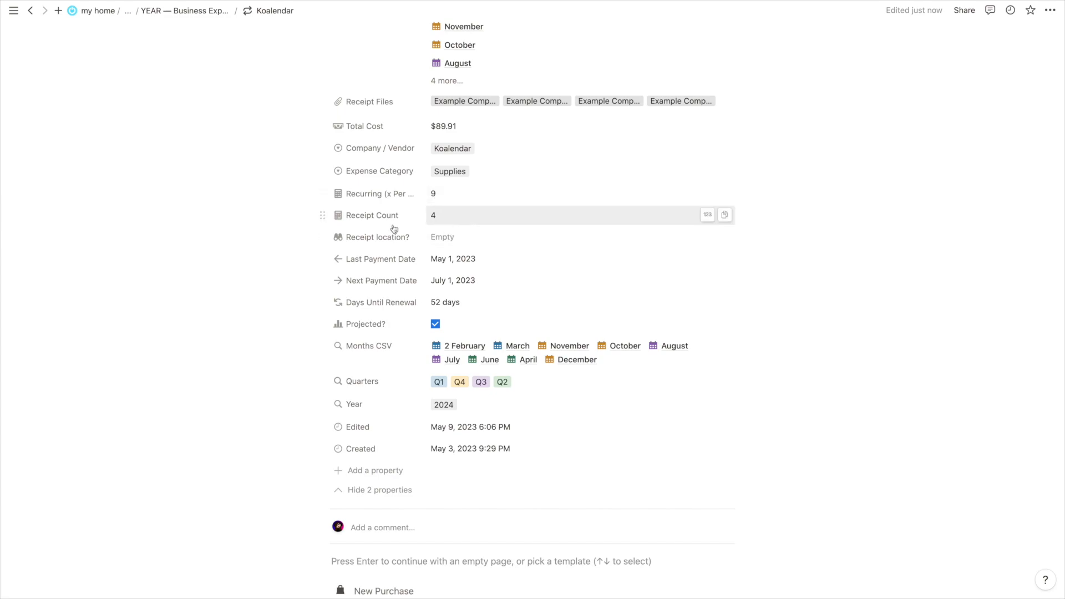
scroll(216, 240, "up", 5)
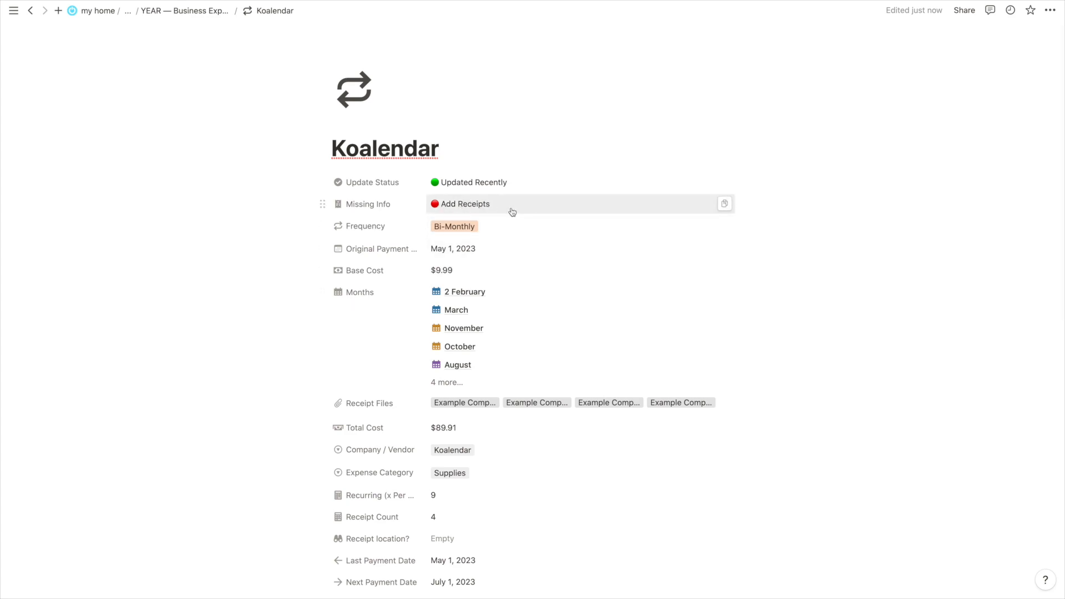
scroll(512, 212, "down", 4)
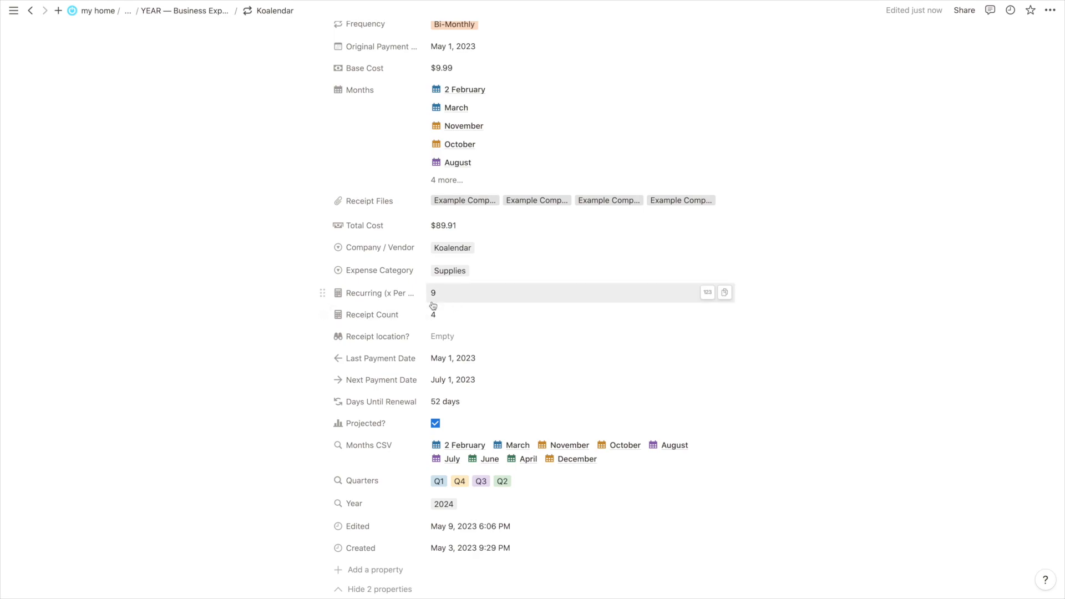
scroll(433, 306, "up", 1)
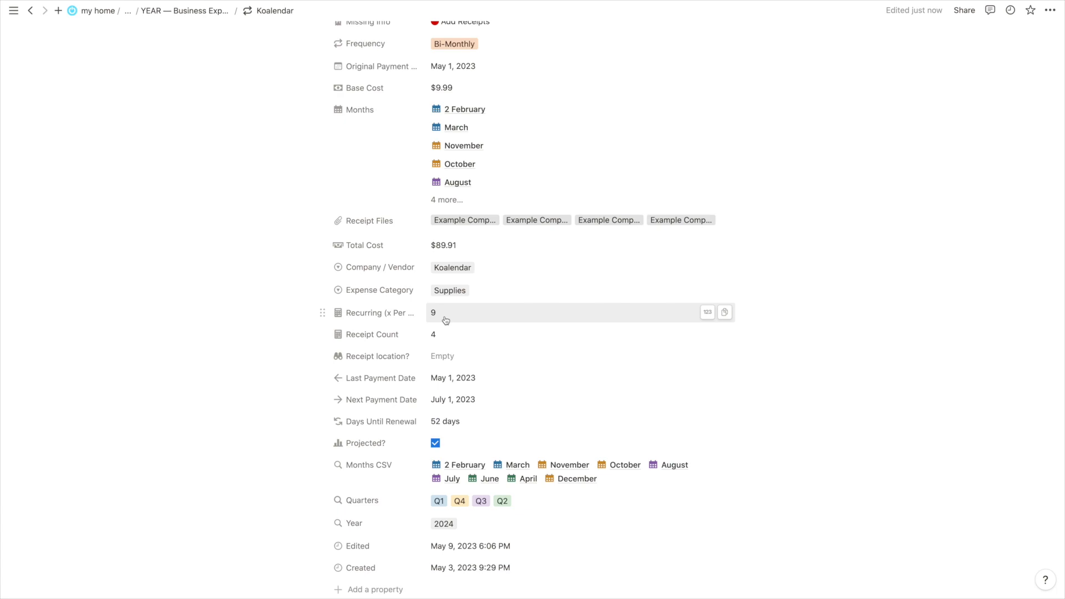
scroll(446, 321, "up", 4)
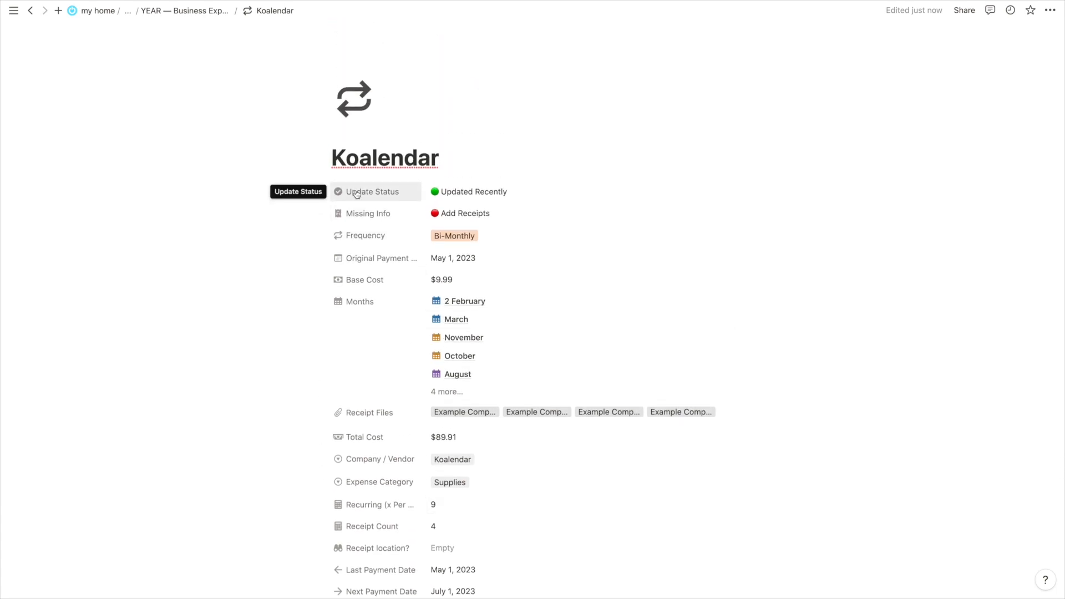
scroll(460, 200, "down", 2)
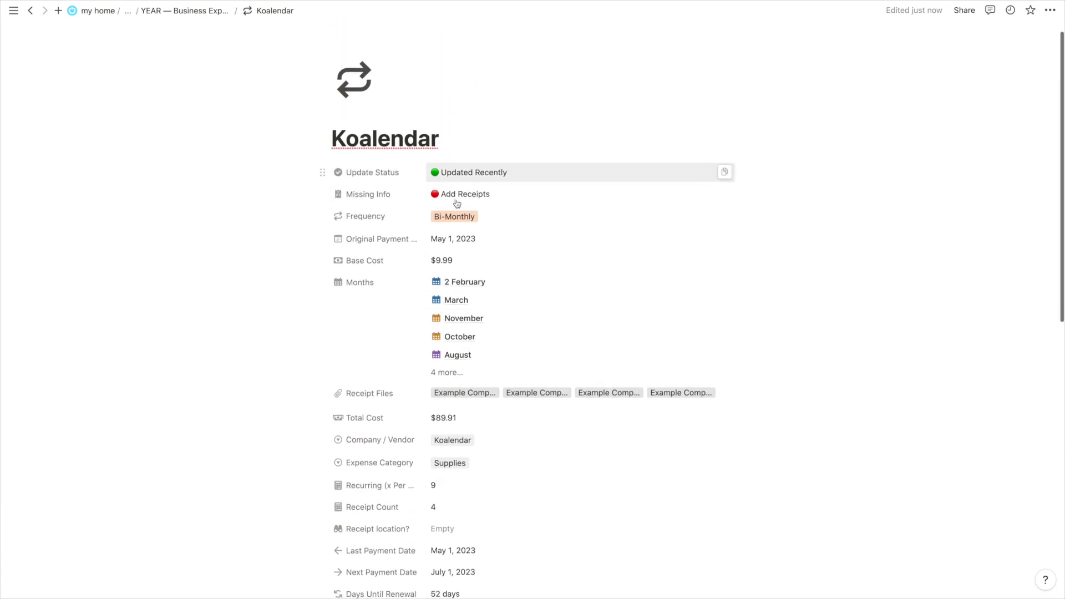
scroll(473, 197, "down", 5)
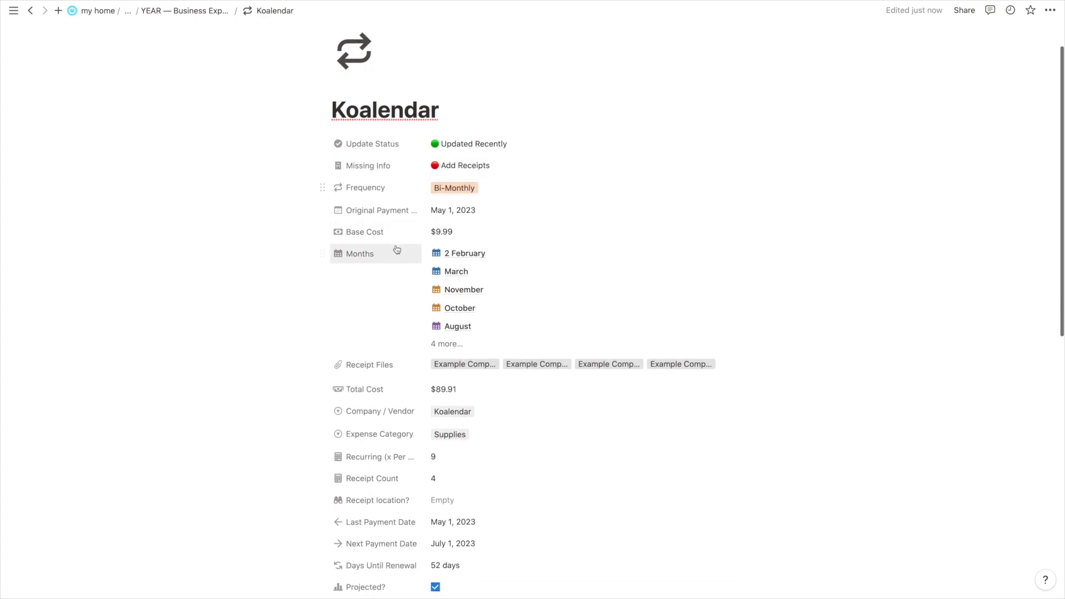
scroll(448, 426, "down", 2)
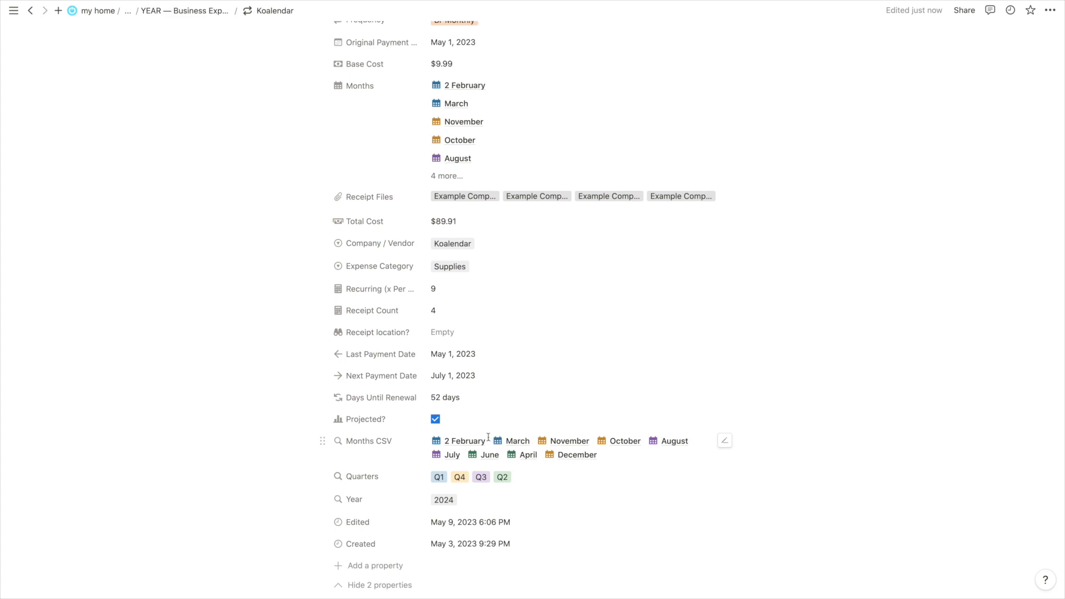
scroll(438, 383, "up", 4)
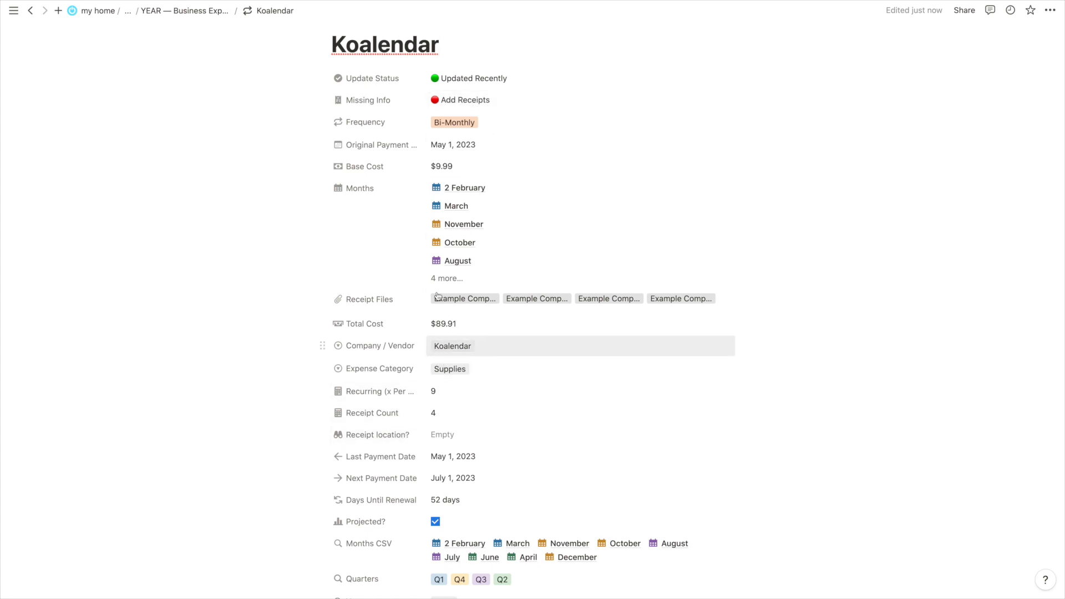
scroll(361, 167, "down", 1)
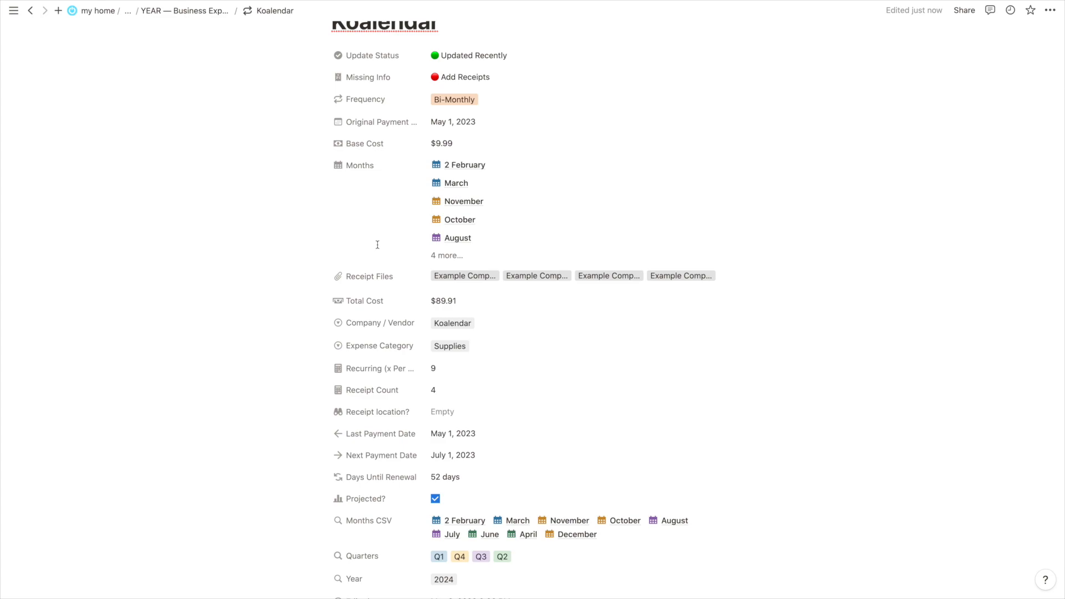
scroll(376, 244, "up", 2)
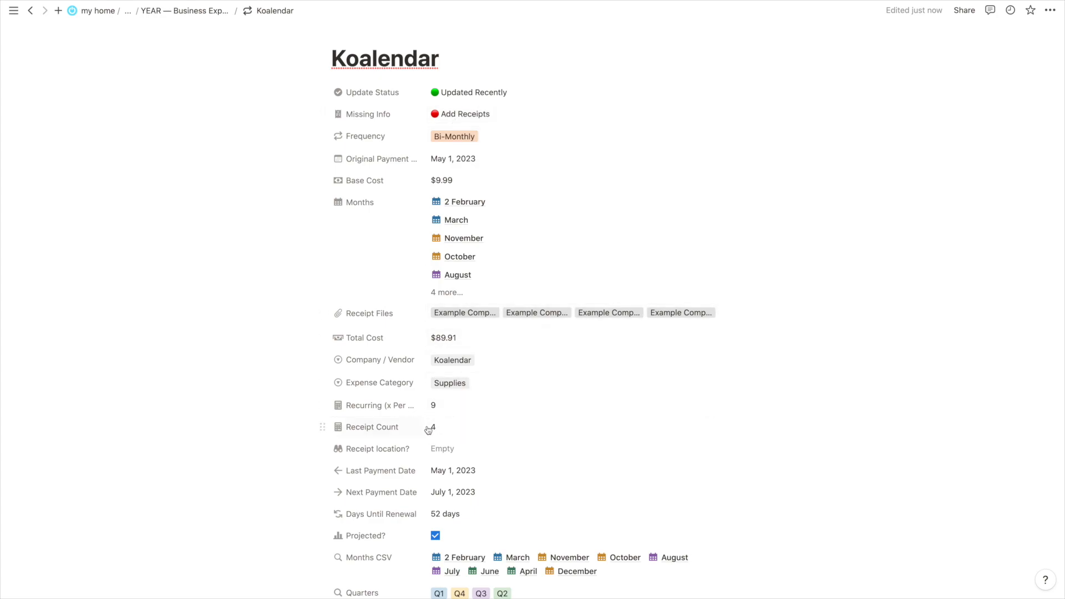
Upload a Life Update artwork image from the Downloads folder to Koalendar's Receipt Files as a sample receipt
left_click(714, 314)
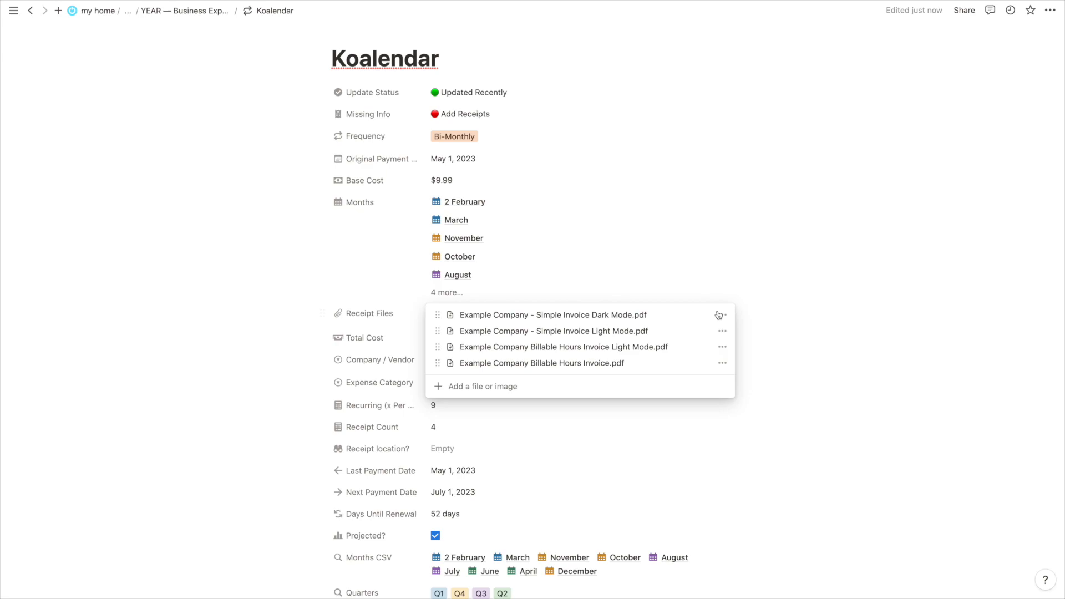
left_click(455, 387)
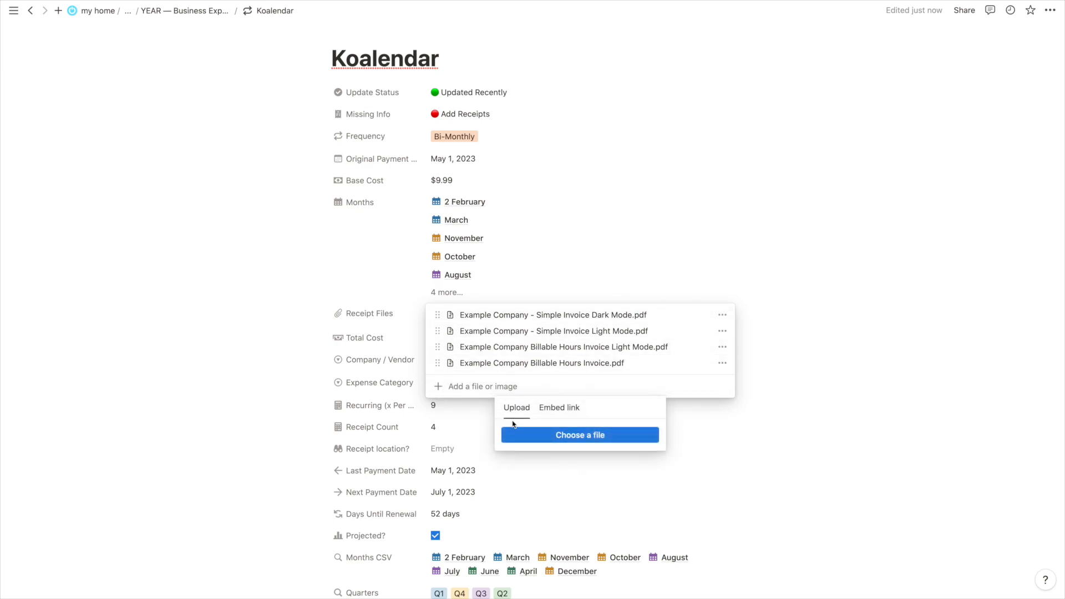
left_click(526, 434)
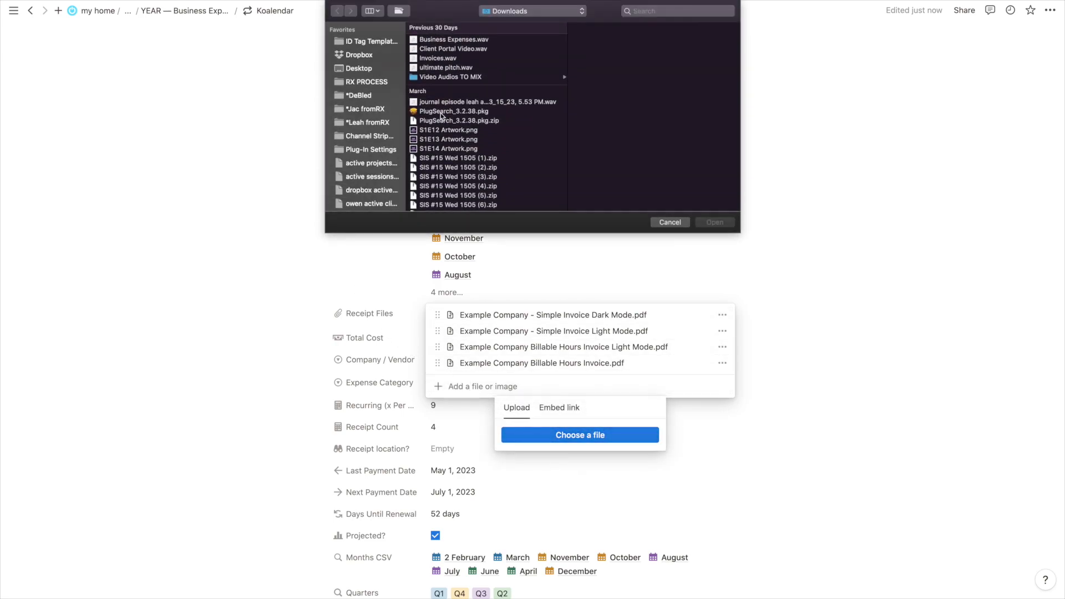
scroll(442, 83, "down", 2)
double_click(448, 105)
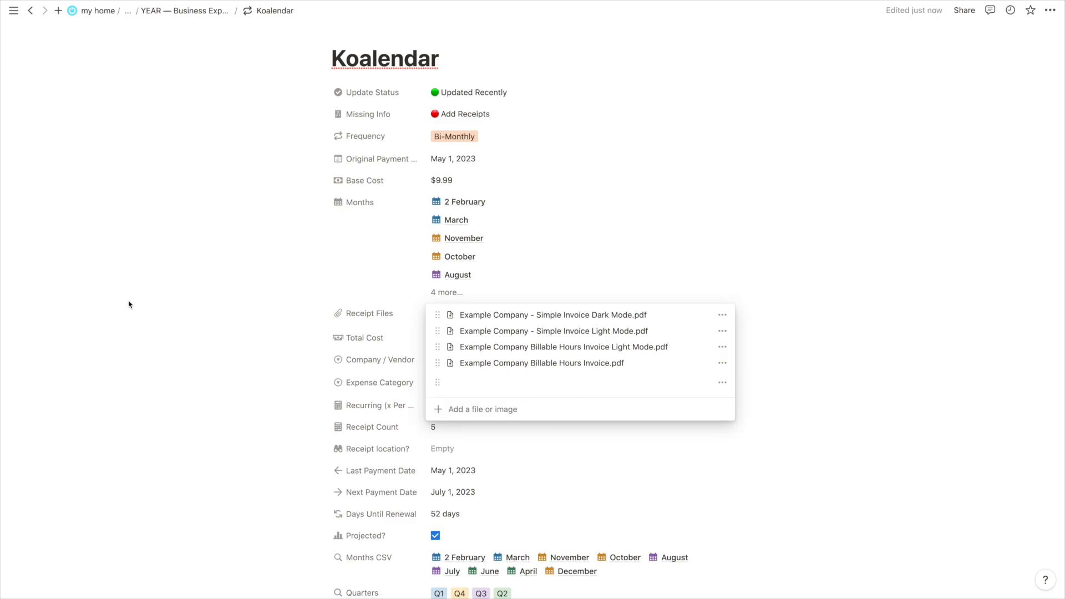
Upload the Life Update artwork image two more times to Koalendar's Receipt Files
left_click(483, 498)
left_click(580, 458)
scroll(458, 164, "down", 3)
double_click(475, 62)
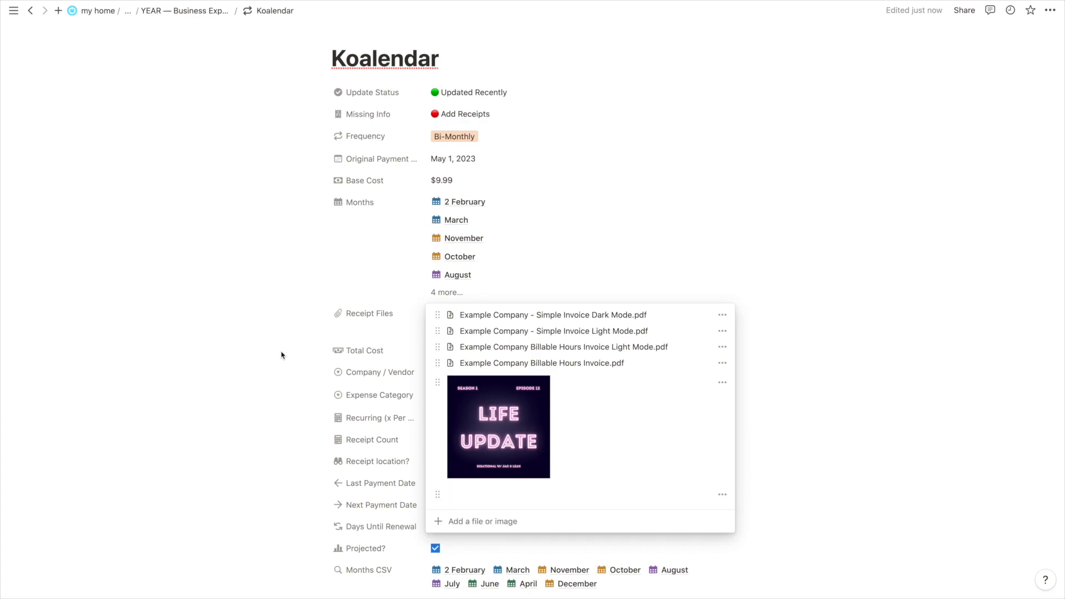
left_click(482, 581)
left_click(581, 553)
double_click(455, 133)
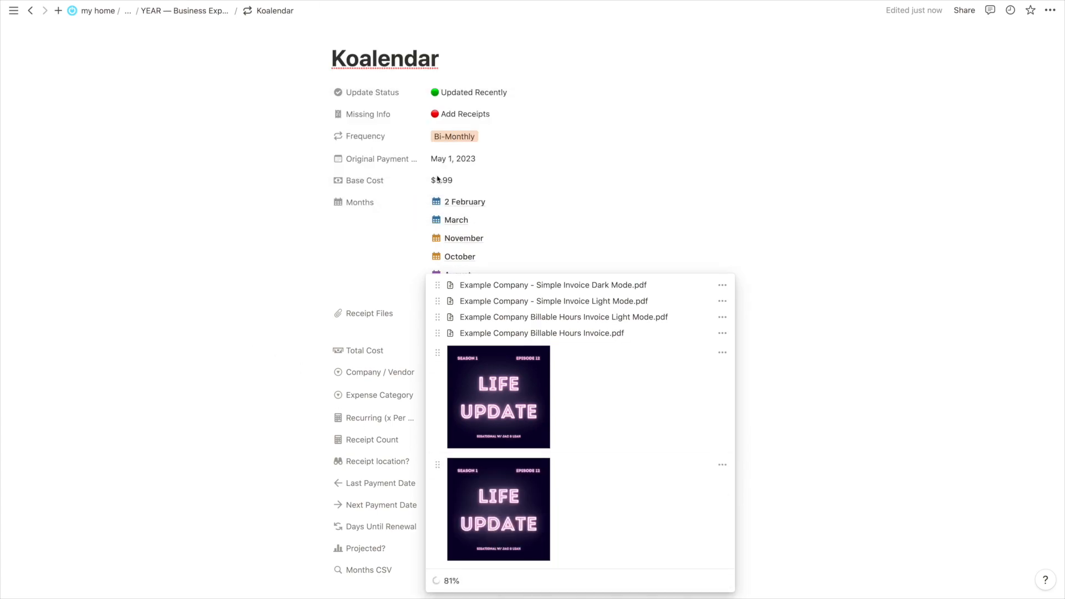
Add the fourth and fifth copies of the artwork image to Receipt Files and check Missing Info against the recurring and receipt counts
left_click(479, 580)
left_click(580, 554)
left_click(453, 133)
double_click(453, 133)
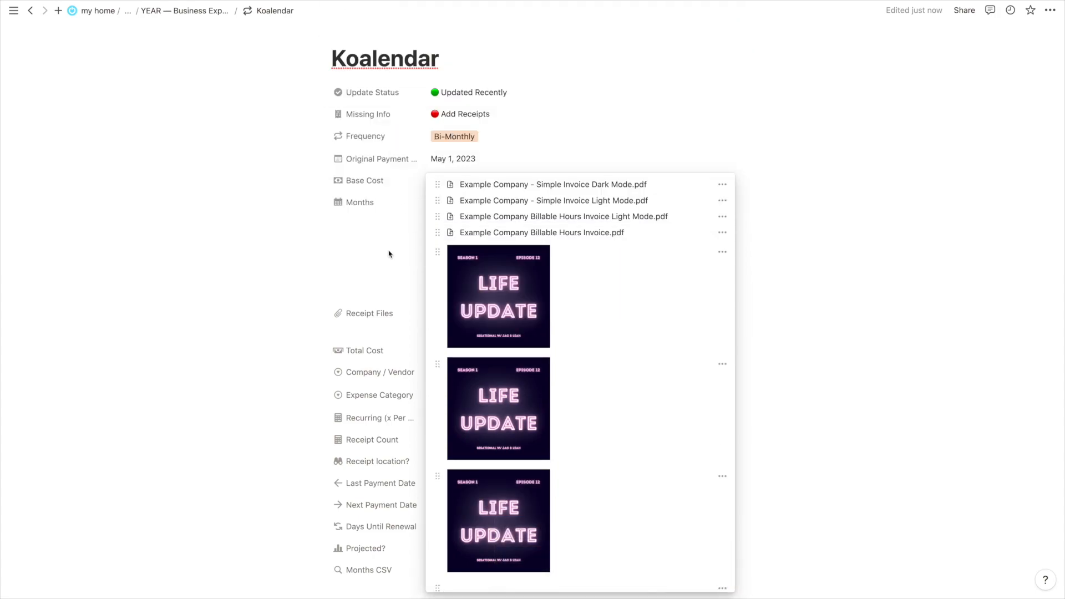
scroll(723, 471, "down", 2)
left_click(474, 580)
left_click(579, 555)
double_click(452, 133)
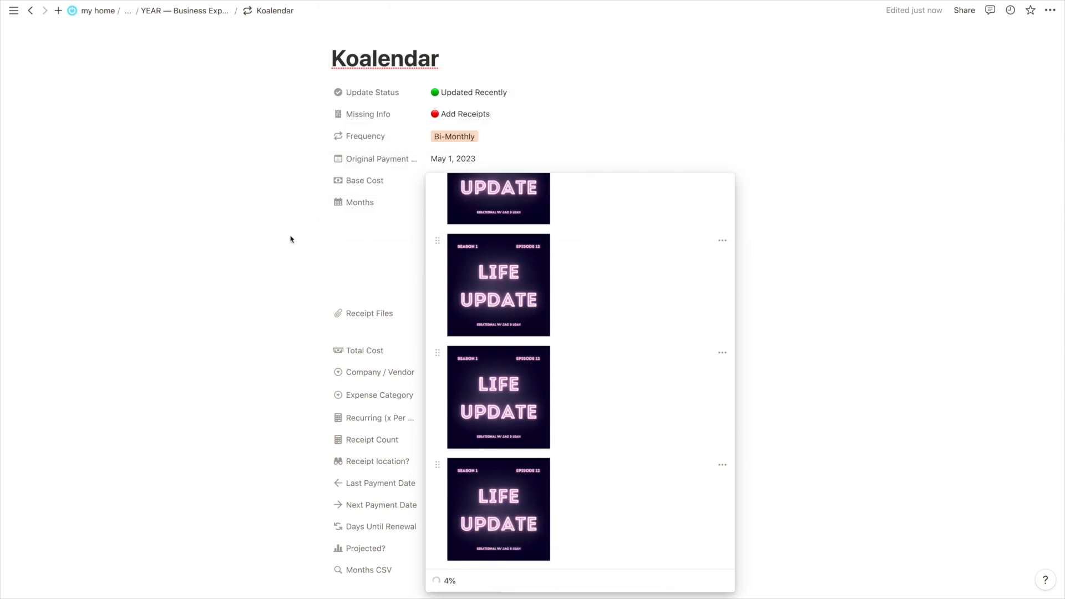
left_click(298, 259)
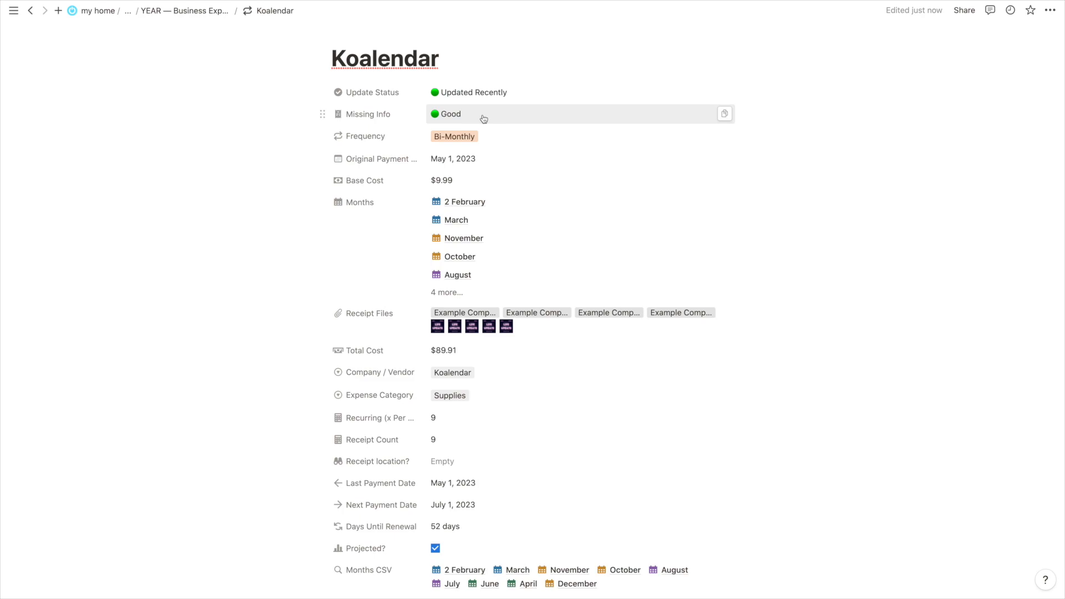
scroll(484, 119, "down", 2)
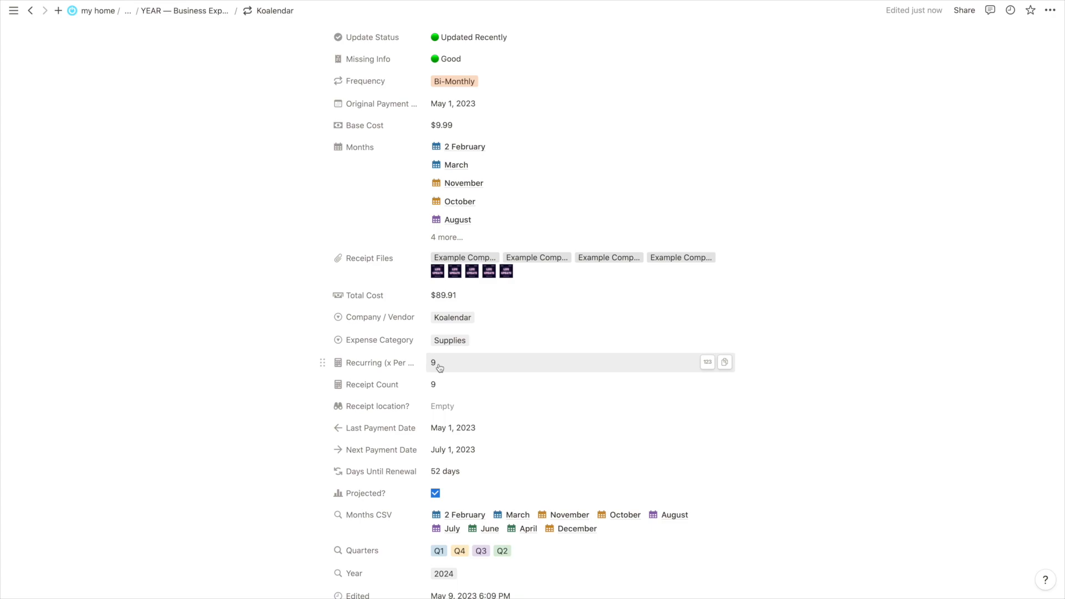
Remove August from Koalendar's Months and check how Missing Info and the recurring count respond
scroll(440, 368, "down", 2)
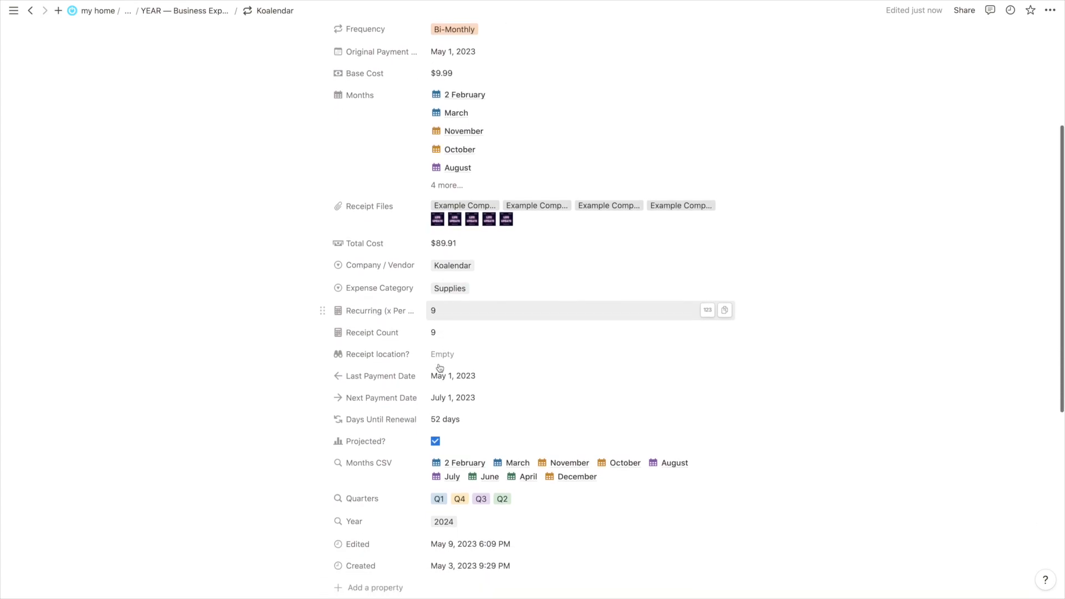
scroll(440, 369, "up", 5)
mouse_move(640, 306)
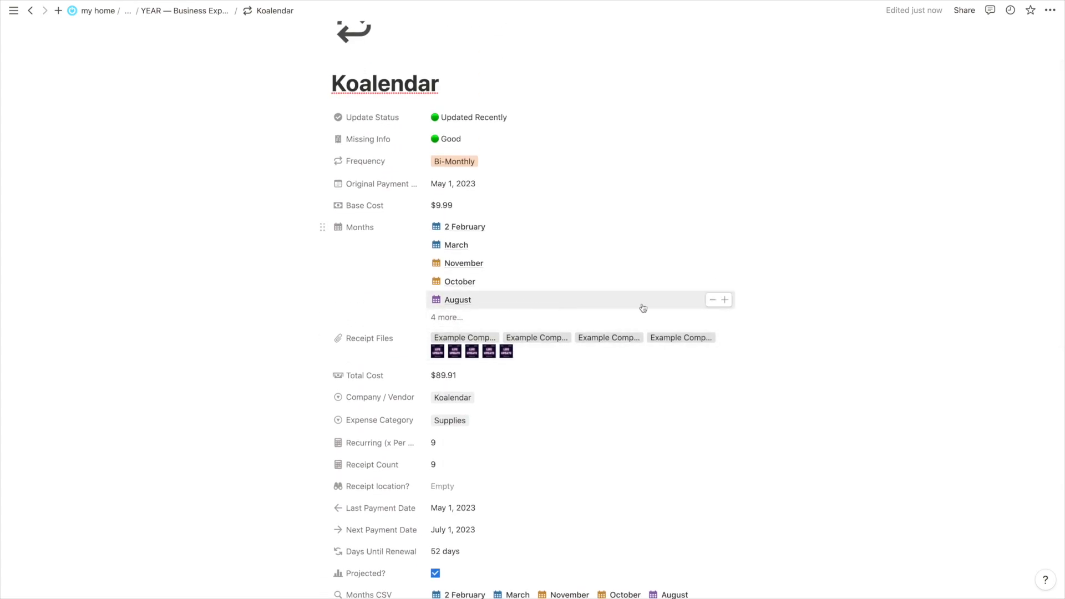
left_click(713, 300)
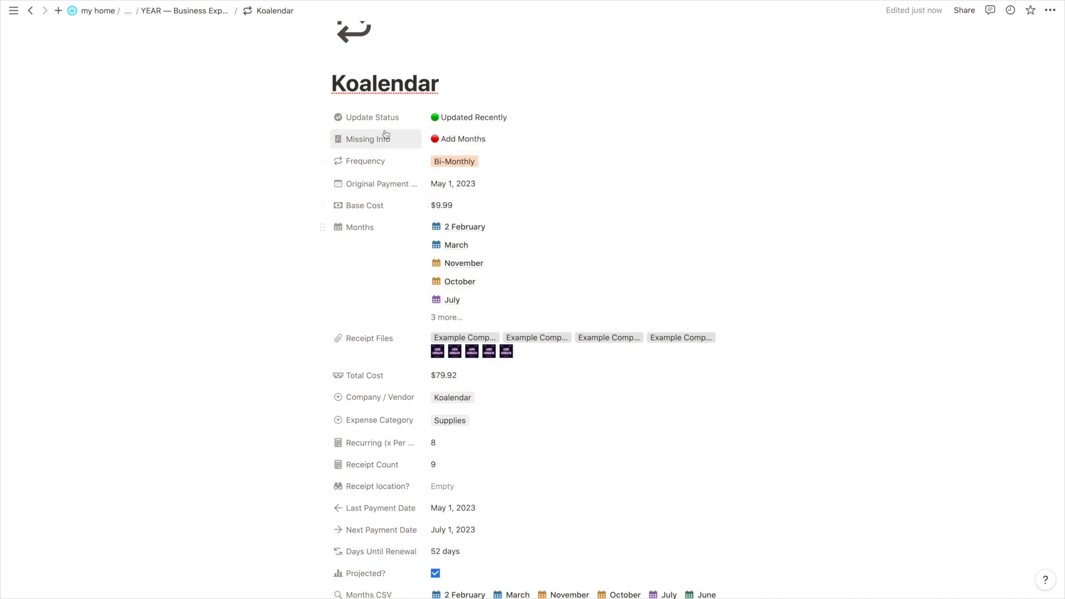
scroll(367, 203, "down", 3)
scroll(366, 200, "up", 3)
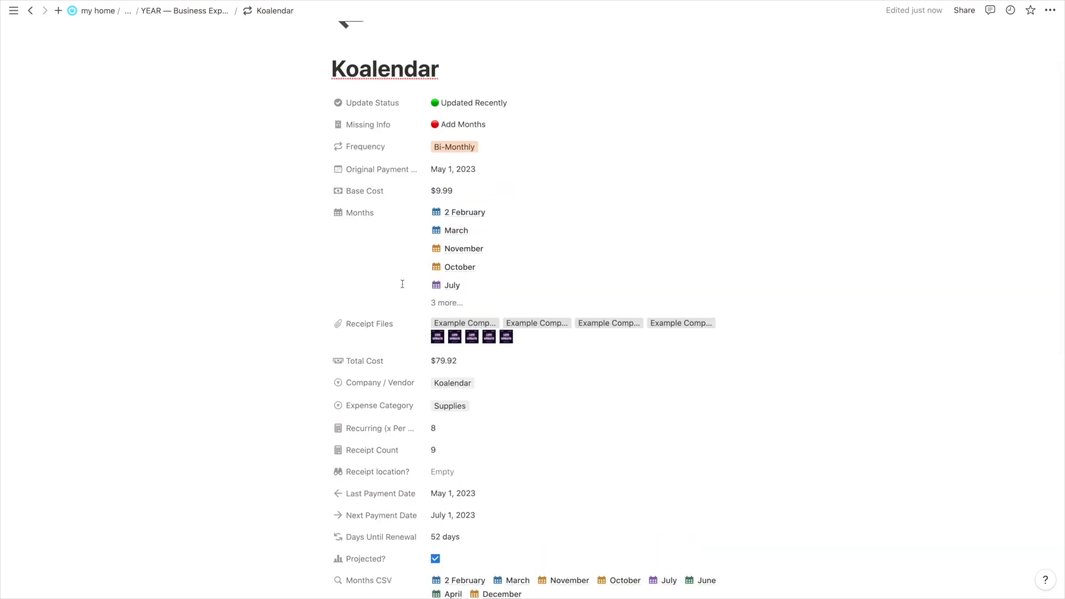
scroll(405, 285, "down", 1)
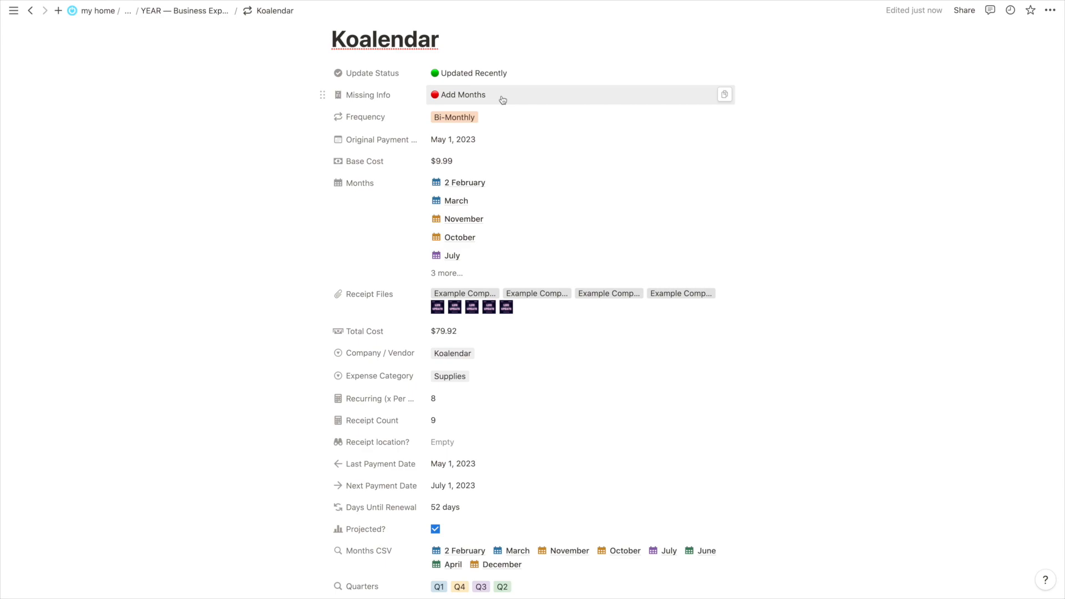
Add August back to Koalendar's Months and recheck Missing Info against the recurring and receipt counts
left_click(531, 315)
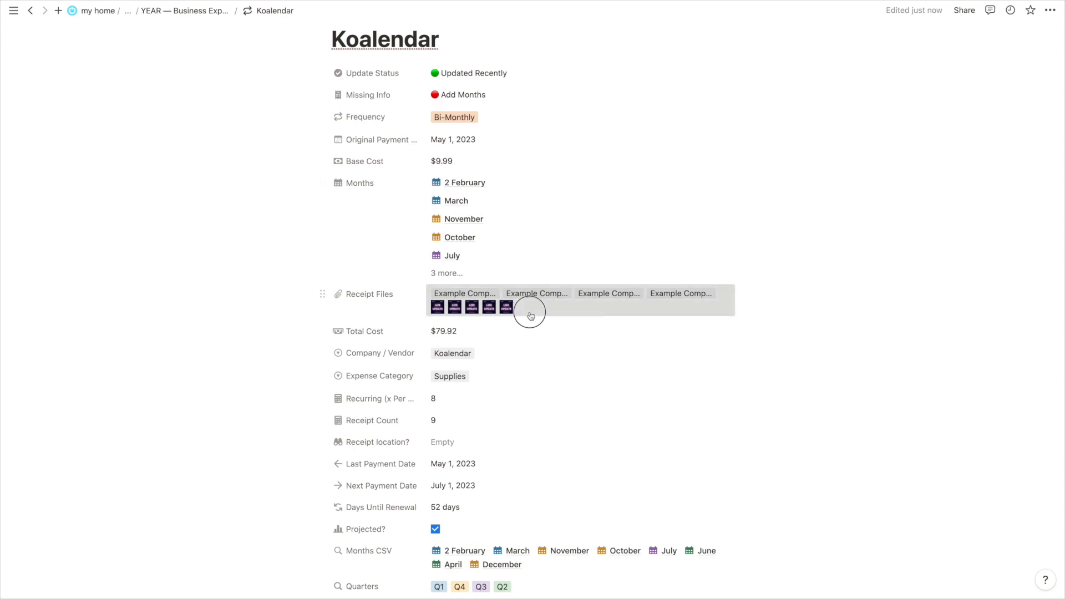
left_click(457, 272)
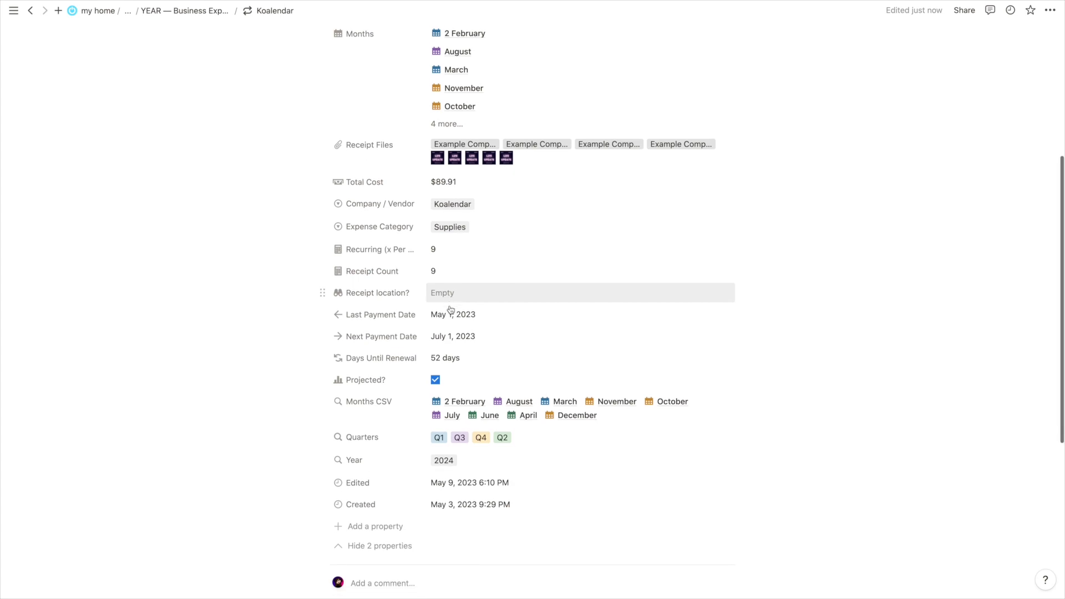
scroll(451, 309, "down", 1)
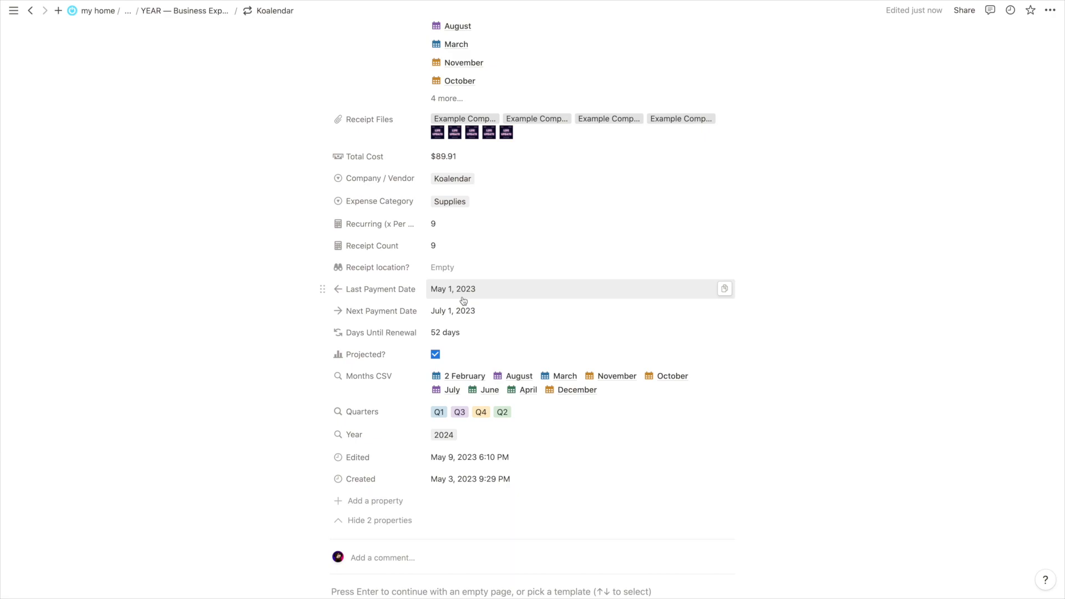
scroll(464, 300, "up", 3)
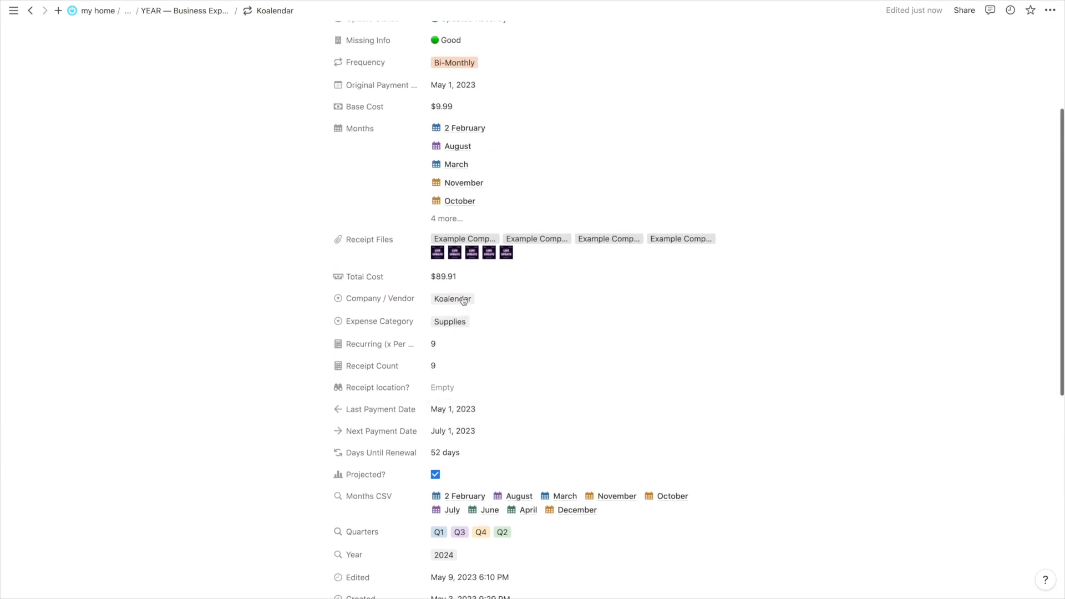
scroll(464, 301, "up", 2)
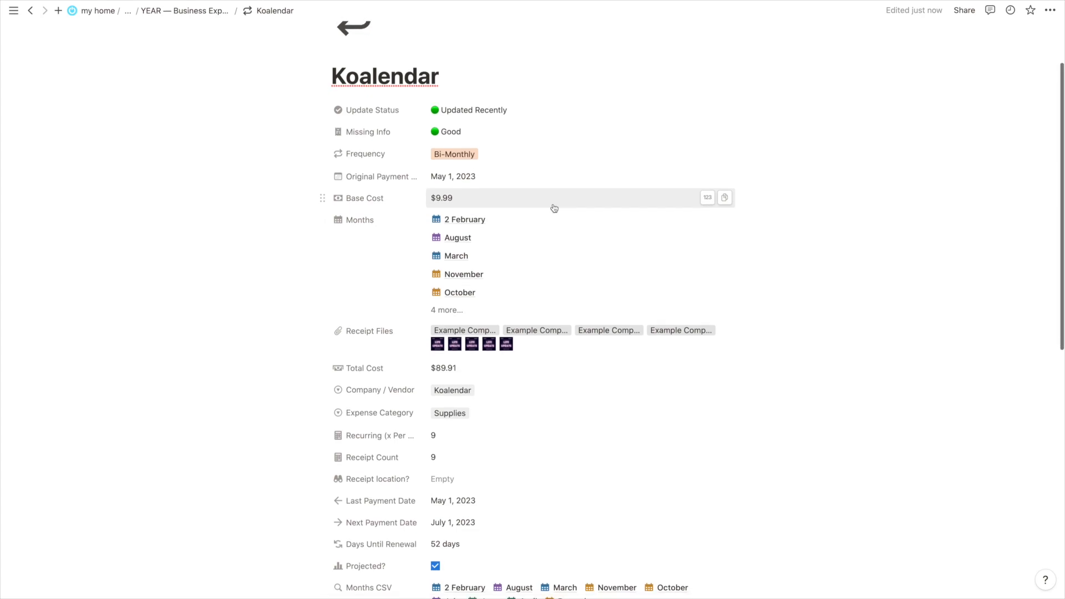
scroll(554, 208, "down", 4)
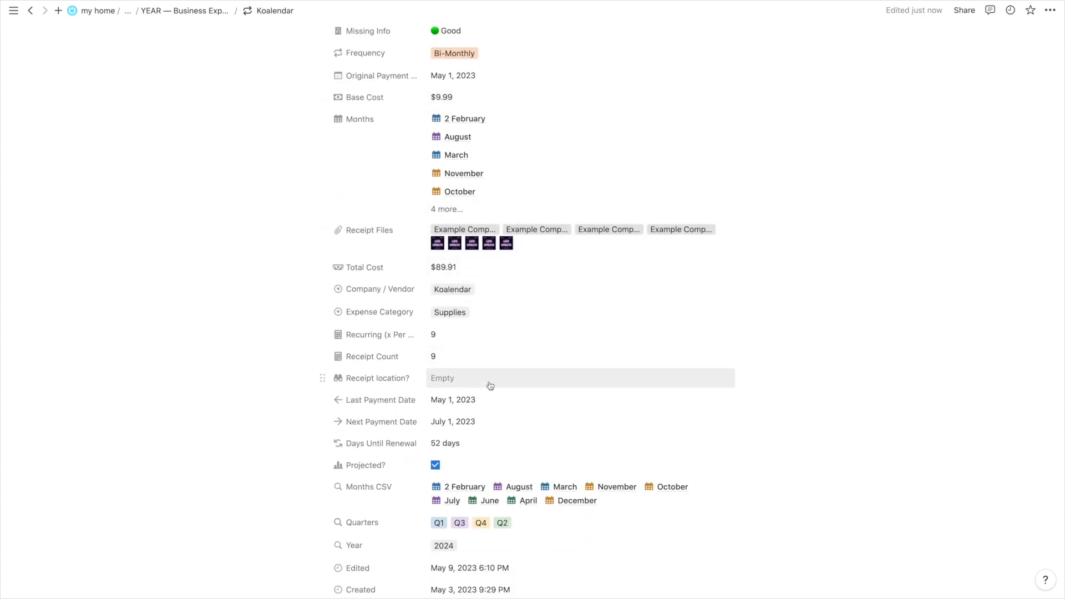
scroll(490, 386, "up", 4)
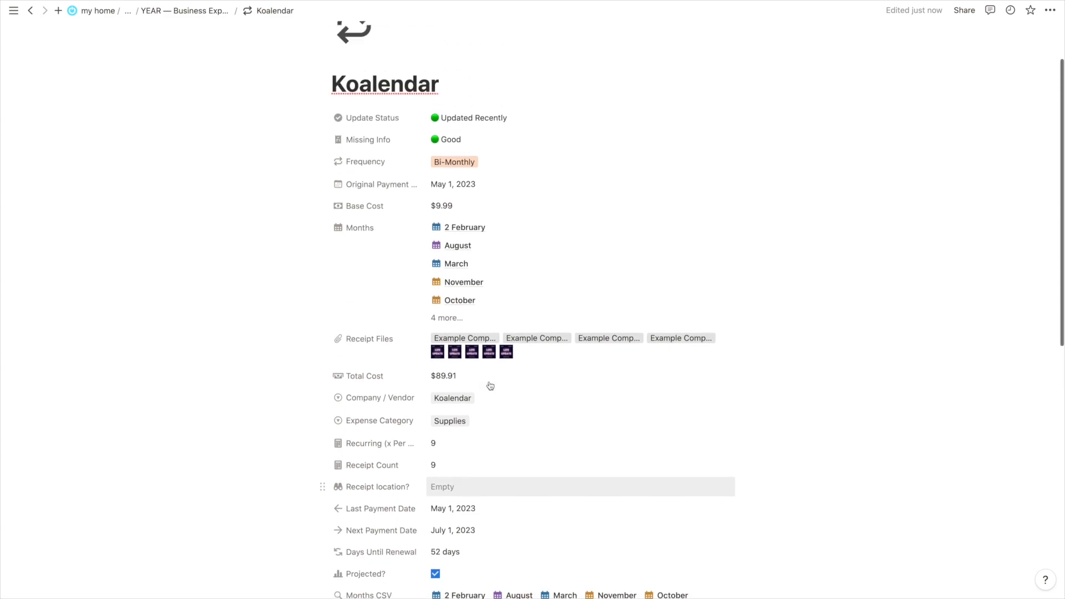
Review the available Frequency options for Koalendar, keeping Bi-Monthly selected
left_click(492, 180)
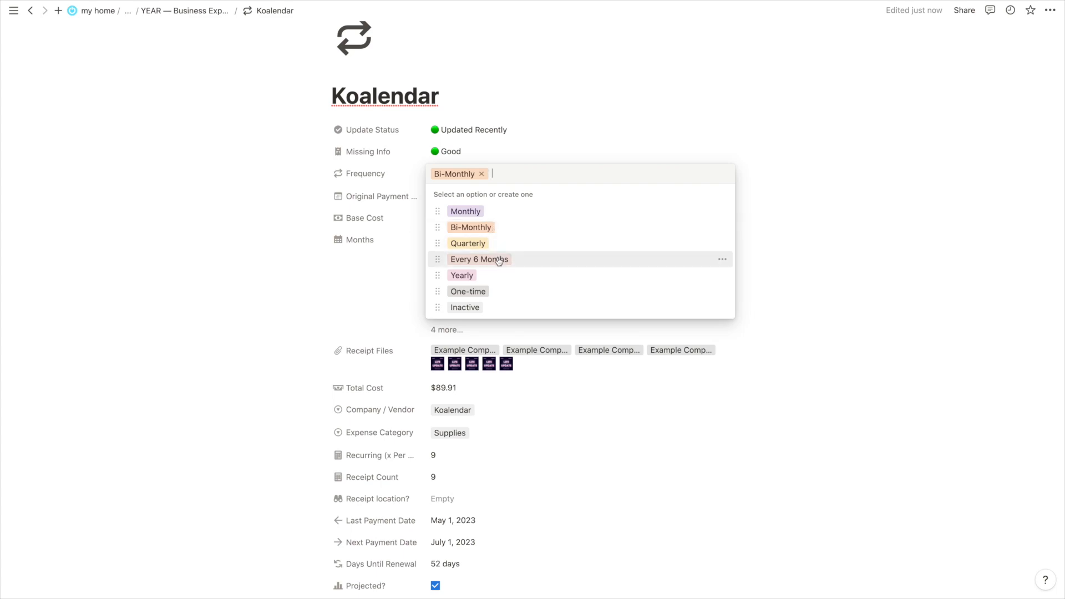
left_click(329, 232)
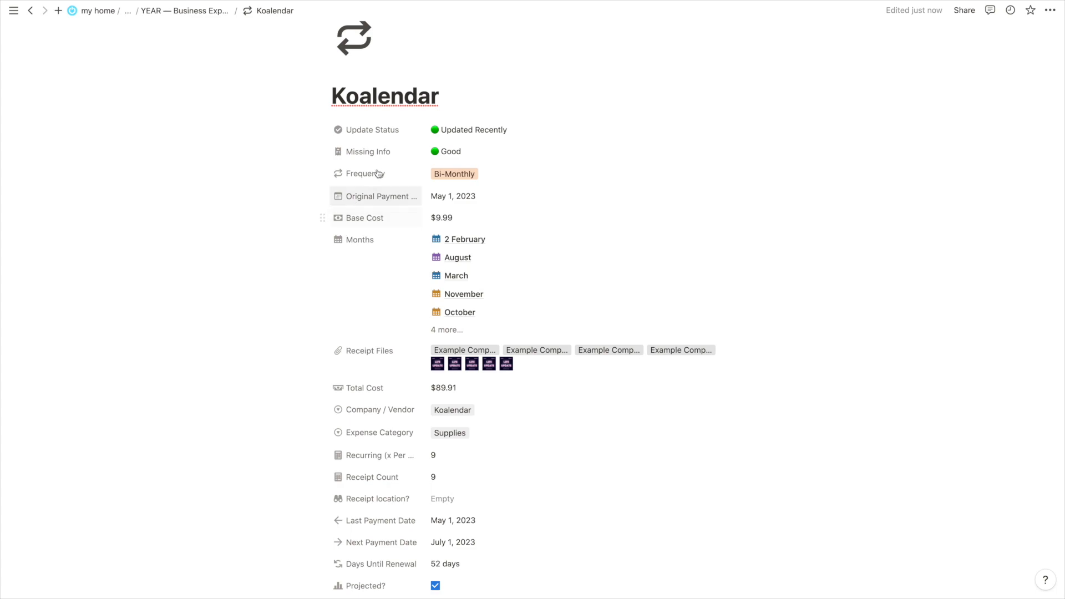
left_click(455, 175)
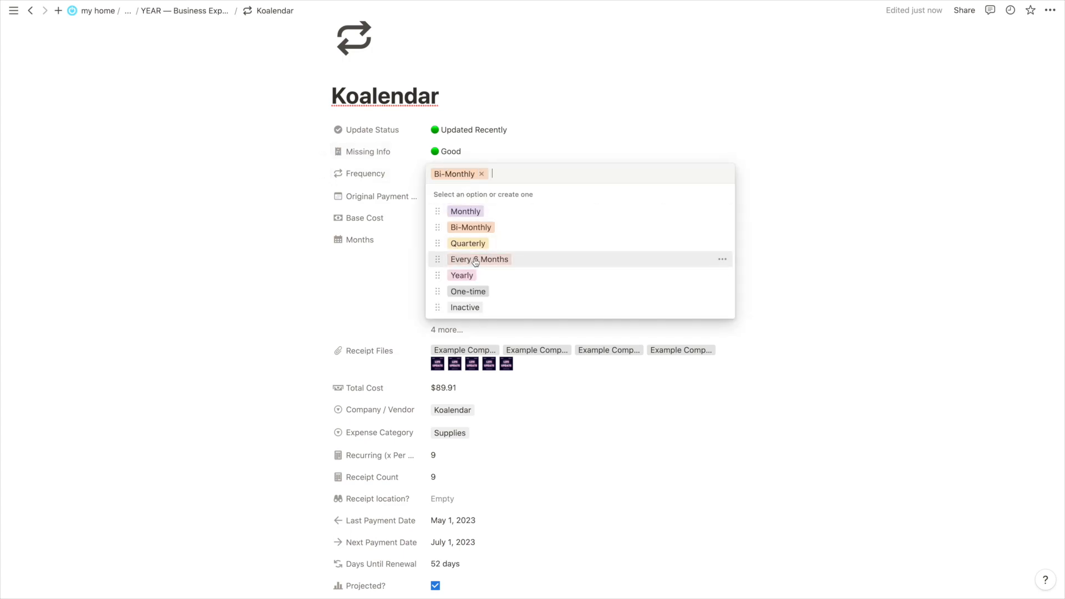
left_click(236, 303)
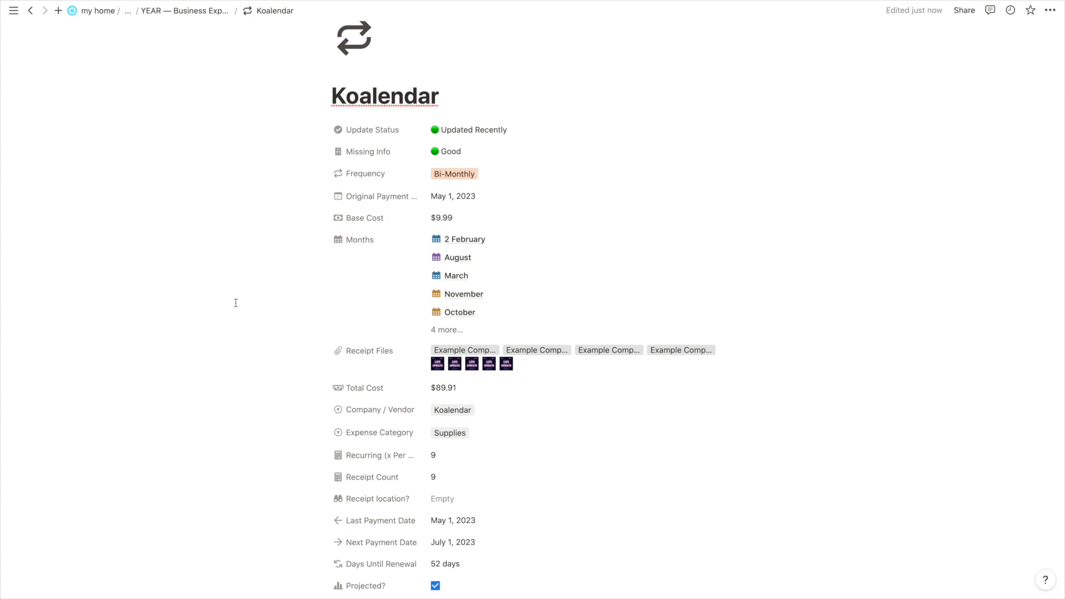
Set Koalendar's Original Payment Date to April 1, 2023, and finally to March 1, 2023
scroll(236, 303, "down", 3)
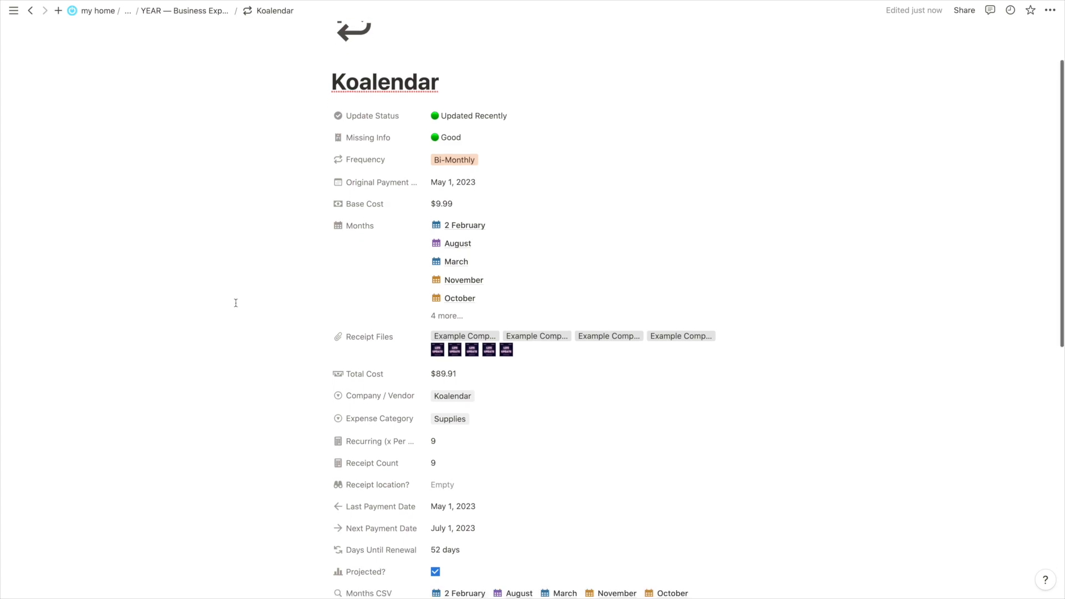
scroll(334, 240, "up", 3)
left_click(460, 191)
left_click(543, 239)
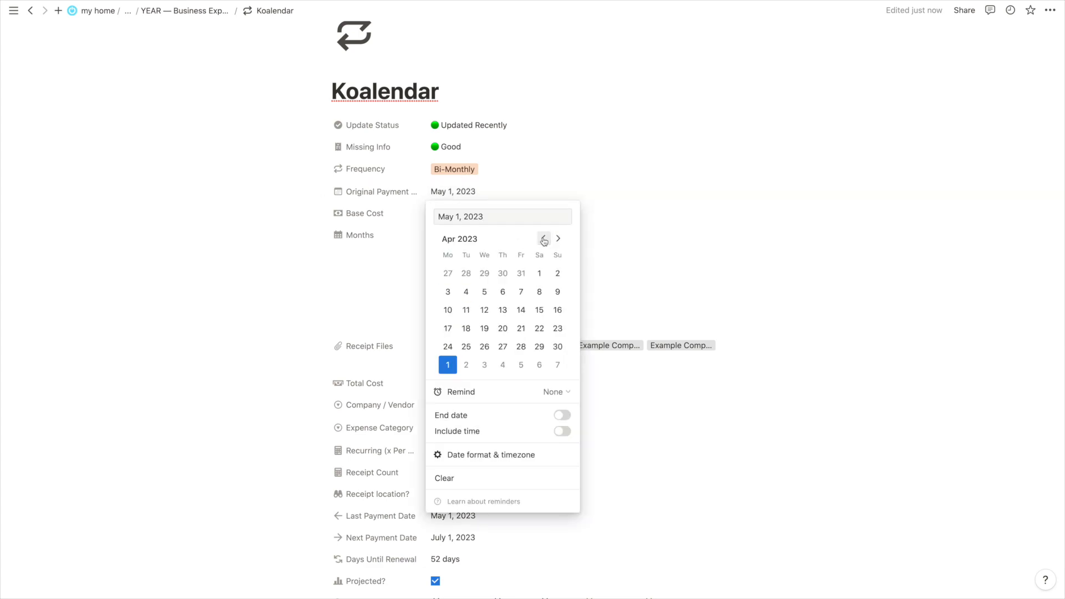
left_click(539, 273)
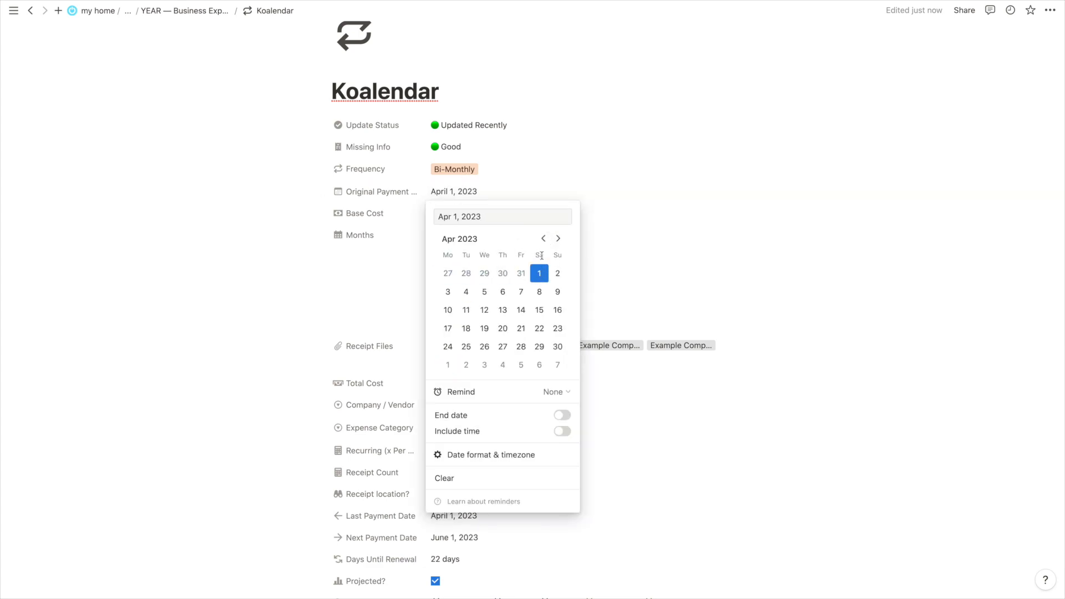
left_click(544, 239)
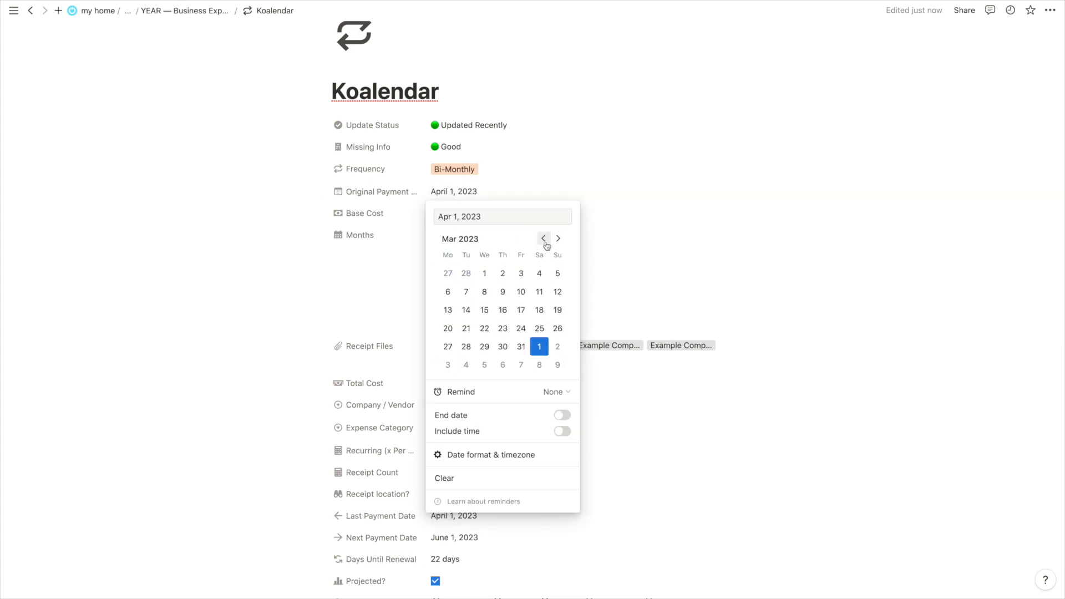
left_click(484, 273)
left_click(199, 235)
Compare Koalendar's Update Status and Missing Info with its Last Payment Date, Next Payment Date and Days Until Renewal
scroll(456, 237, "down", 1)
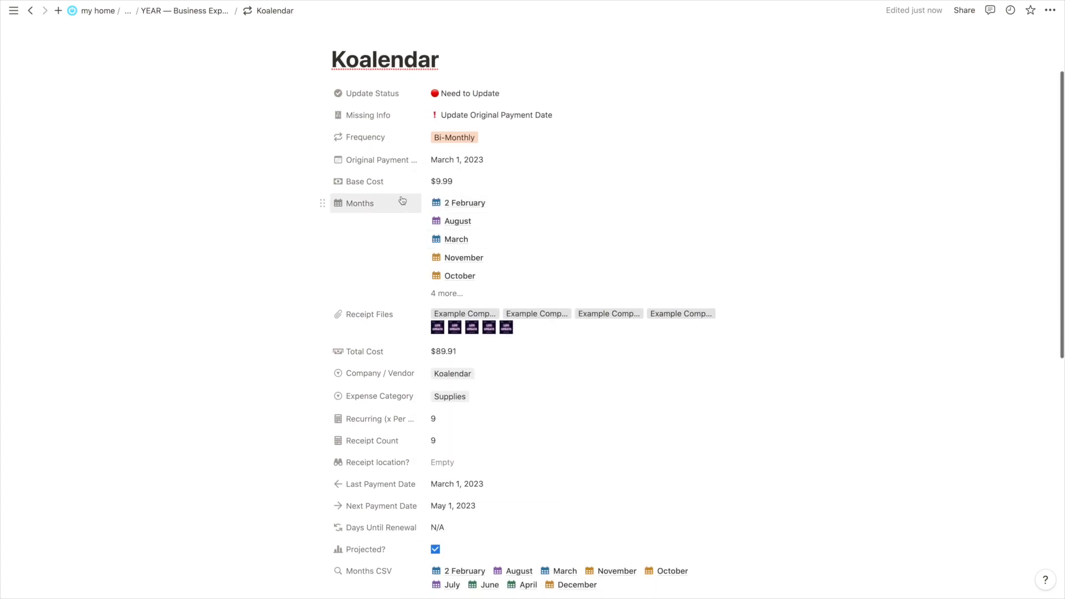
scroll(402, 201, "down", 4)
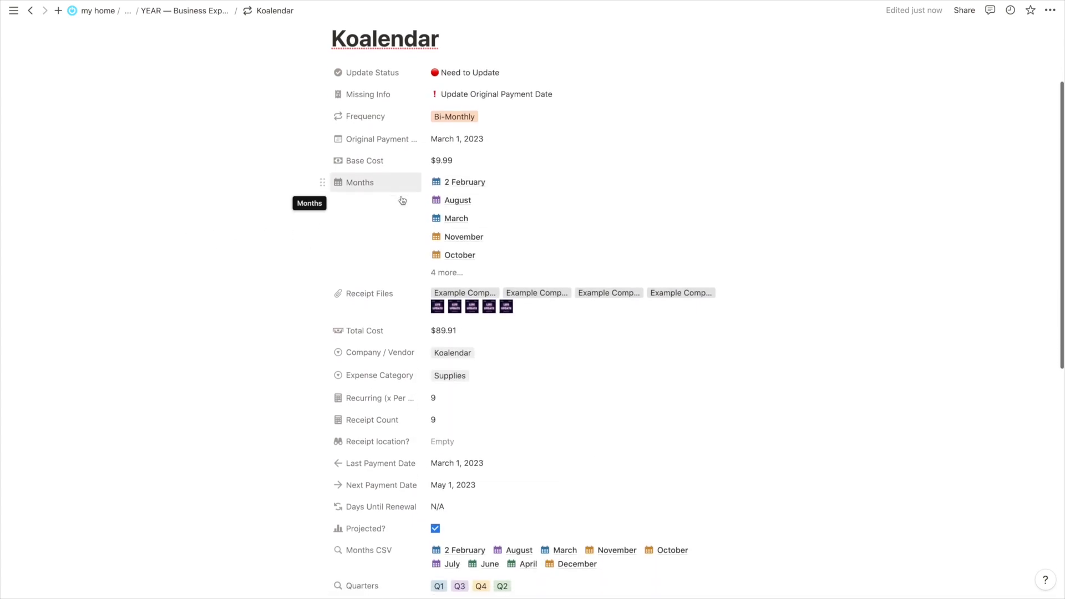
scroll(402, 201, "up", 7)
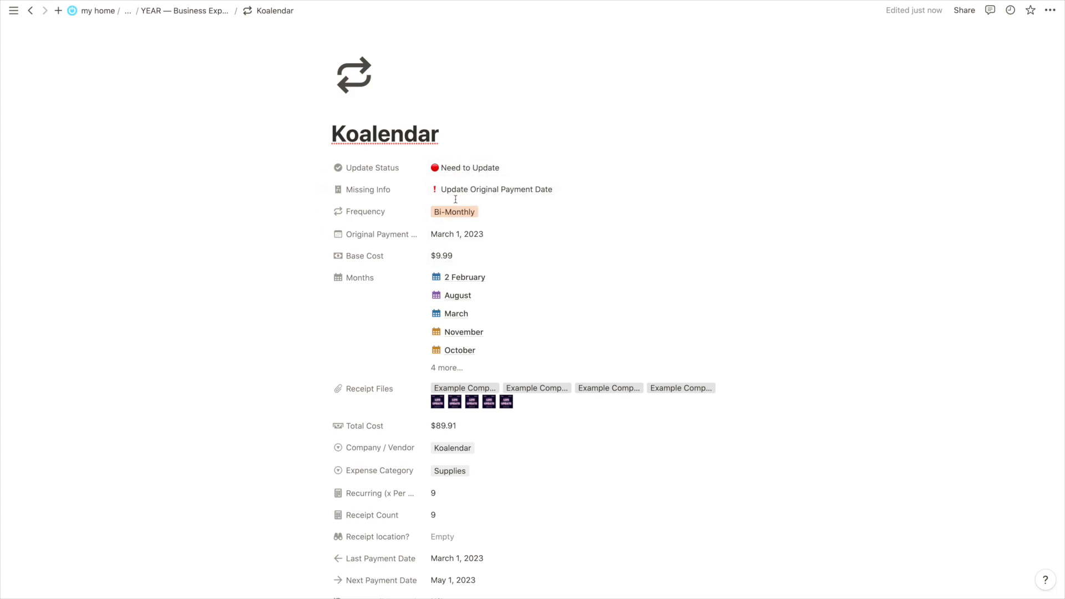
scroll(543, 198, "down", 6)
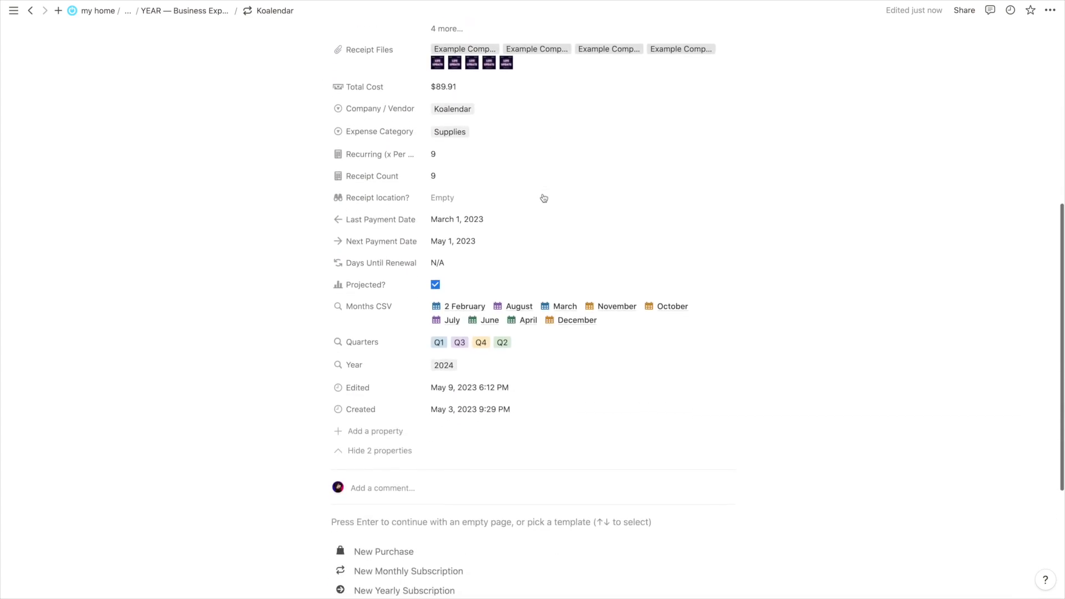
scroll(500, 244, "up", 6)
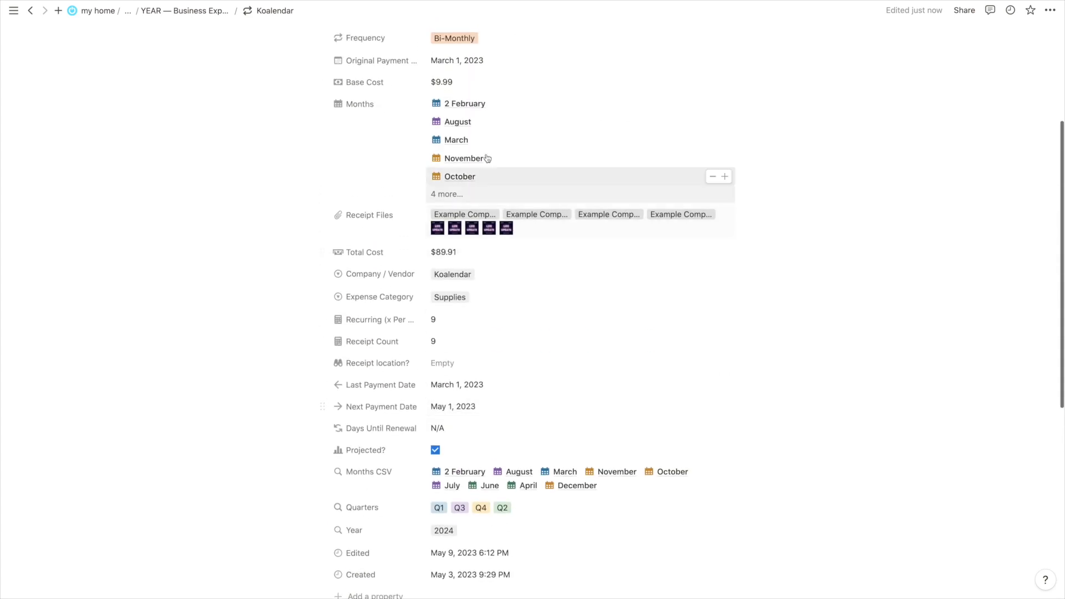
scroll(522, 158, "down", 4)
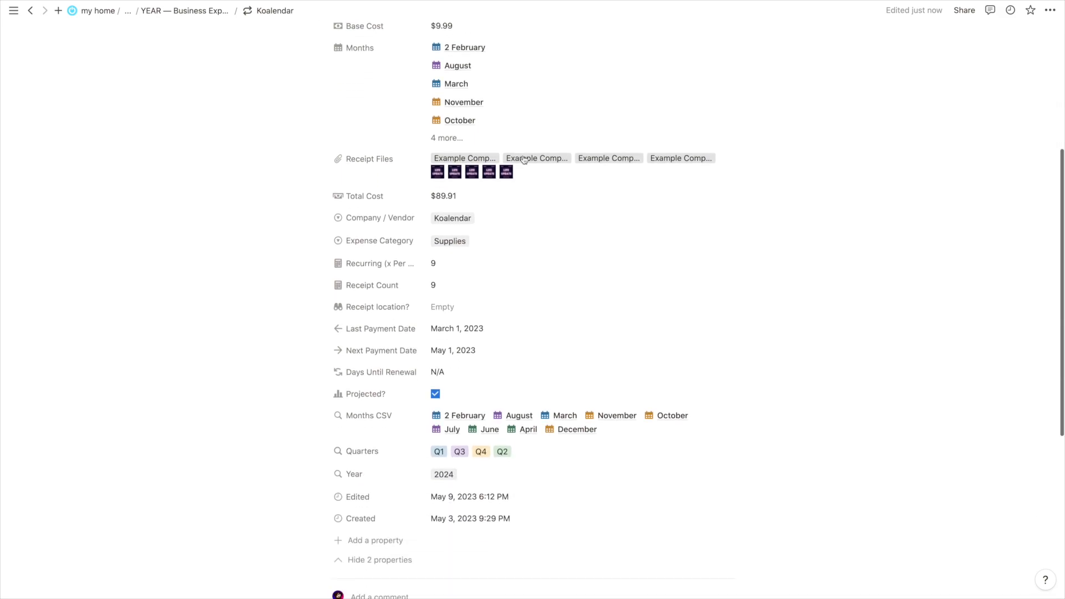
scroll(516, 154, "up", 4)
scroll(465, 113, "down", 2)
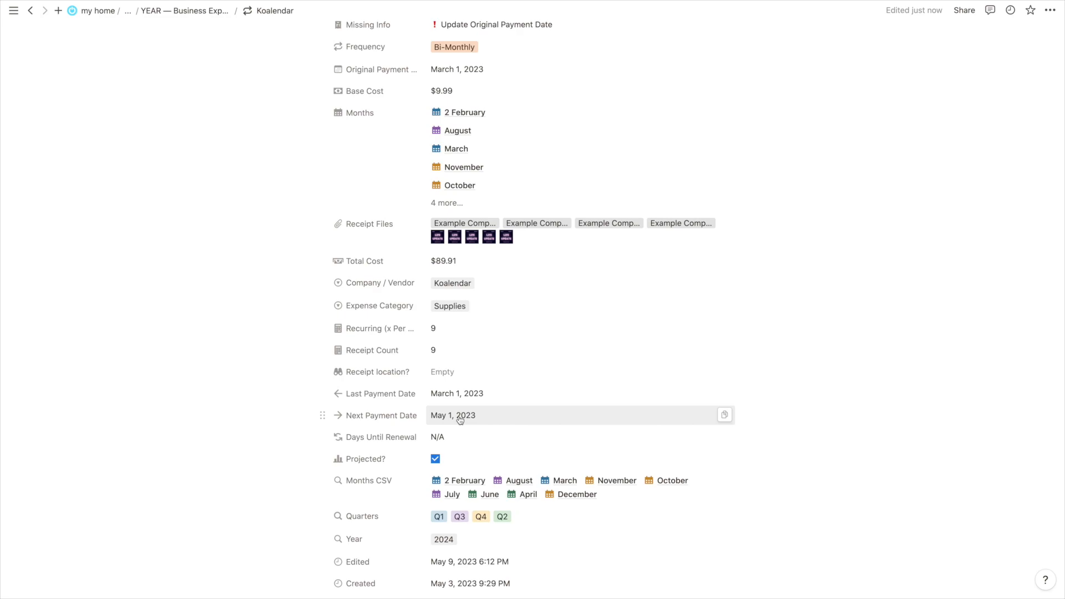
Set Koalendar's Original Payment Date to May 1, 2023
scroll(460, 420, "up", 5)
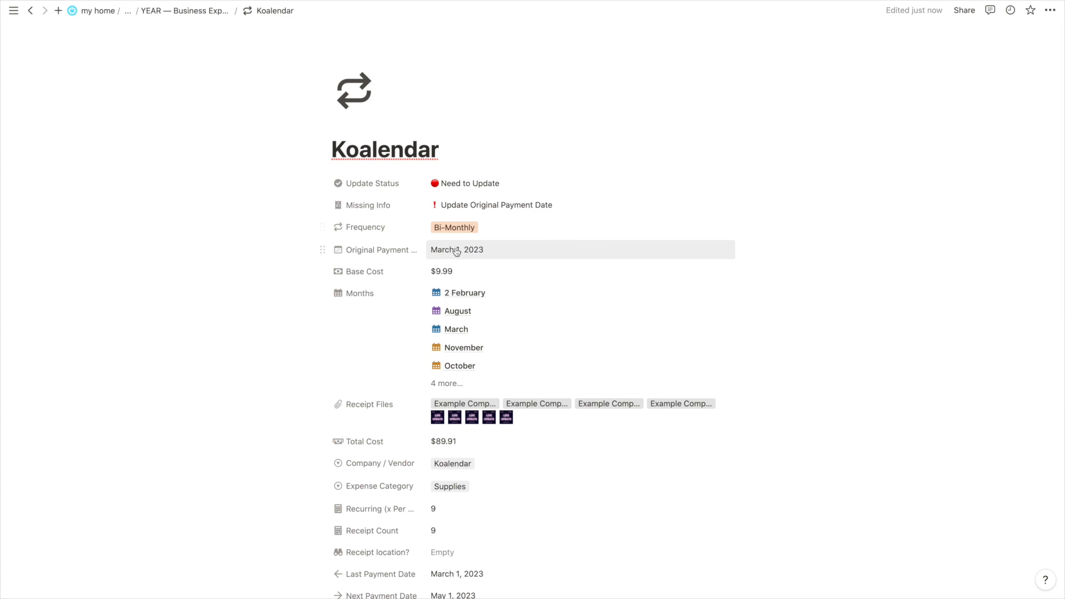
left_click(457, 250)
left_click(558, 297)
left_click(558, 297)
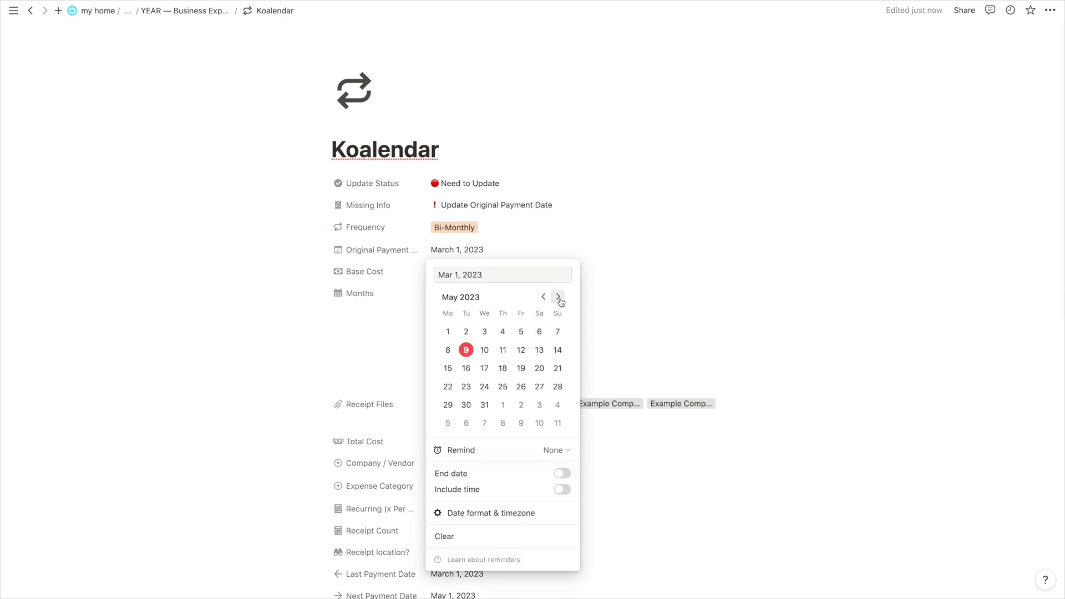
left_click(448, 331)
left_click(384, 250)
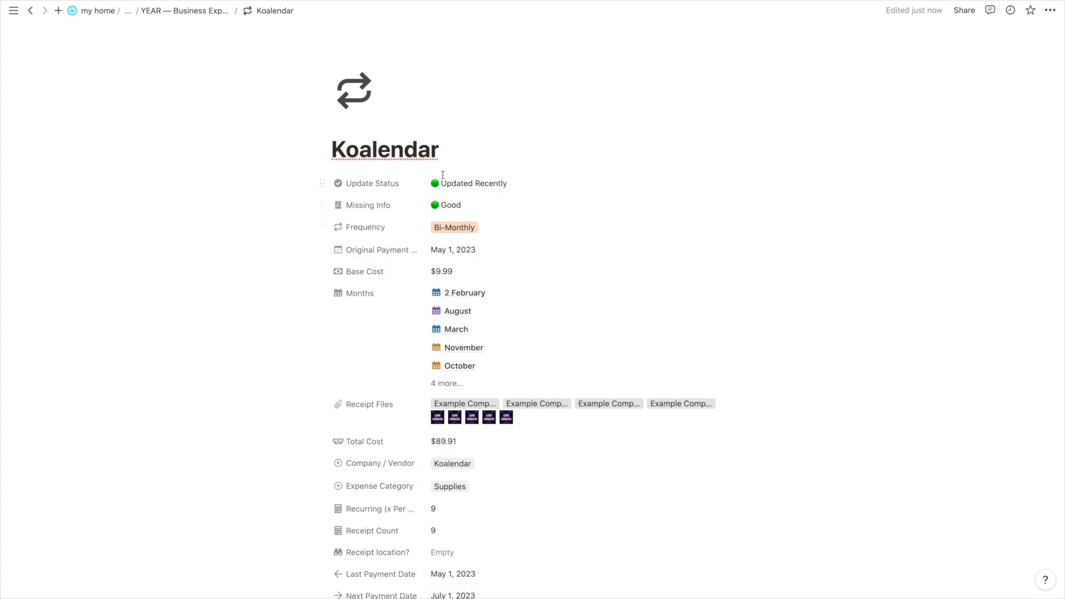
Review Koalendar's payment dates, Days Until Renewal, Projected?, Months CSV, Quarters and Year properties
scroll(495, 205, "down", 4)
scroll(496, 204, "down", 3)
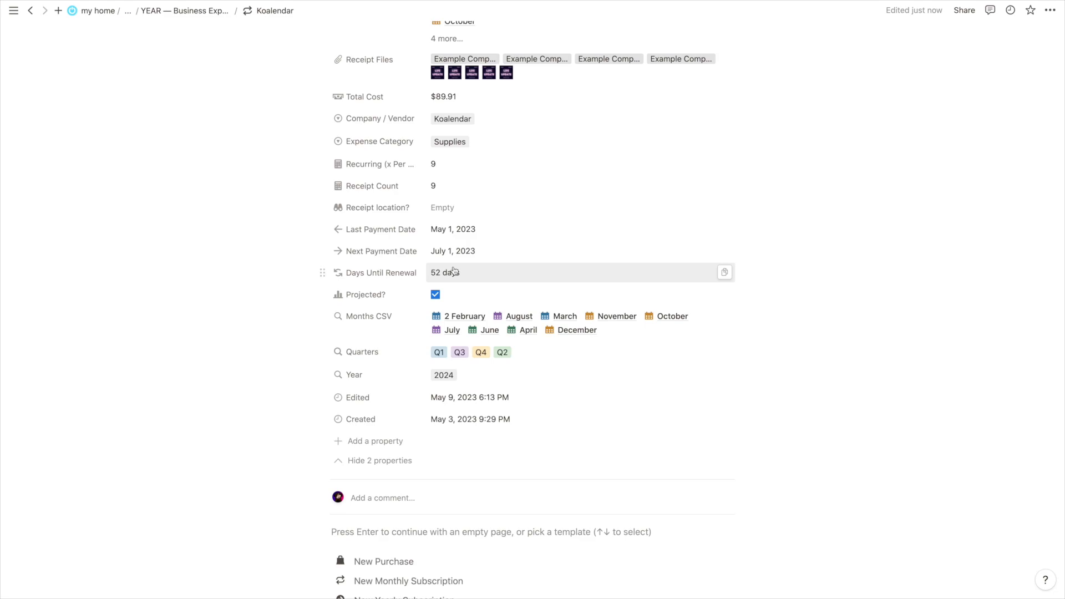
scroll(452, 270, "down", 3)
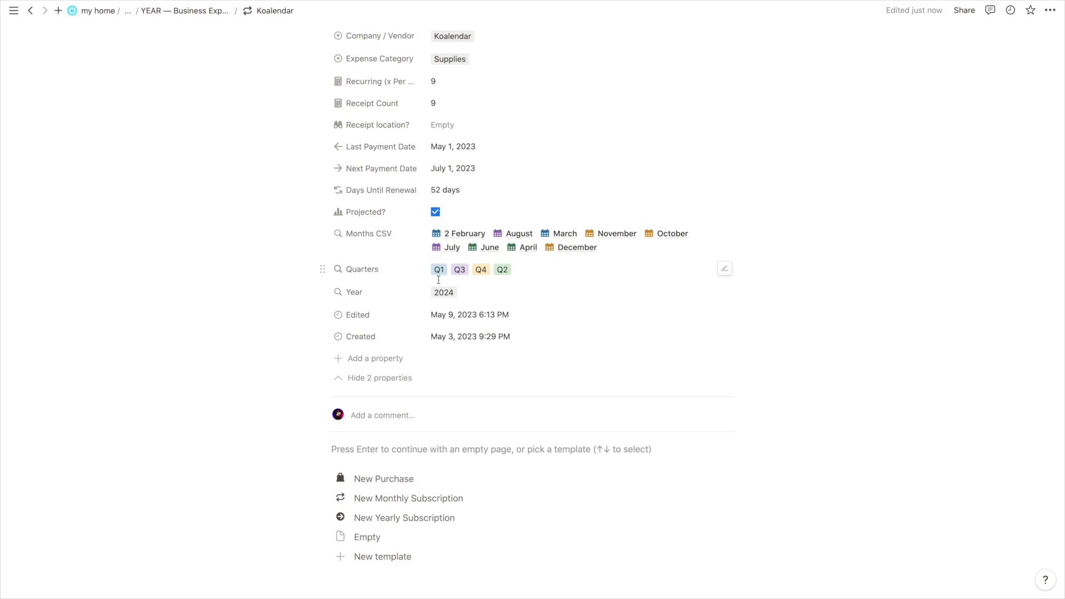
scroll(438, 280, "up", 5)
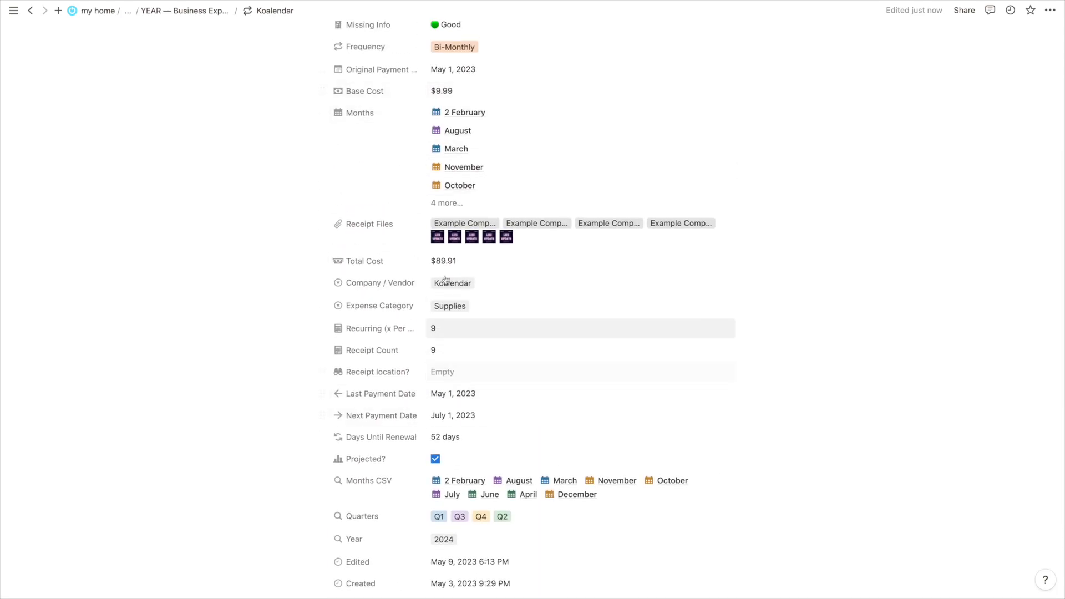
scroll(349, 391, "down", 3)
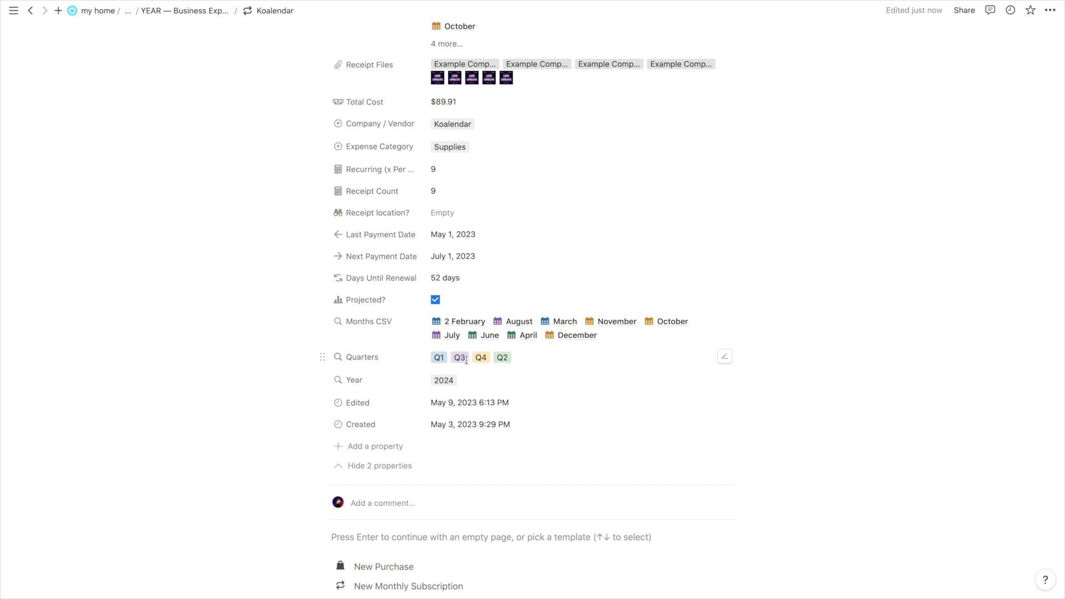
Return from the Koalendar entry to the YEAR Business Expenses page and look over its database shortcuts and editable templates
scroll(466, 361, "up", 6)
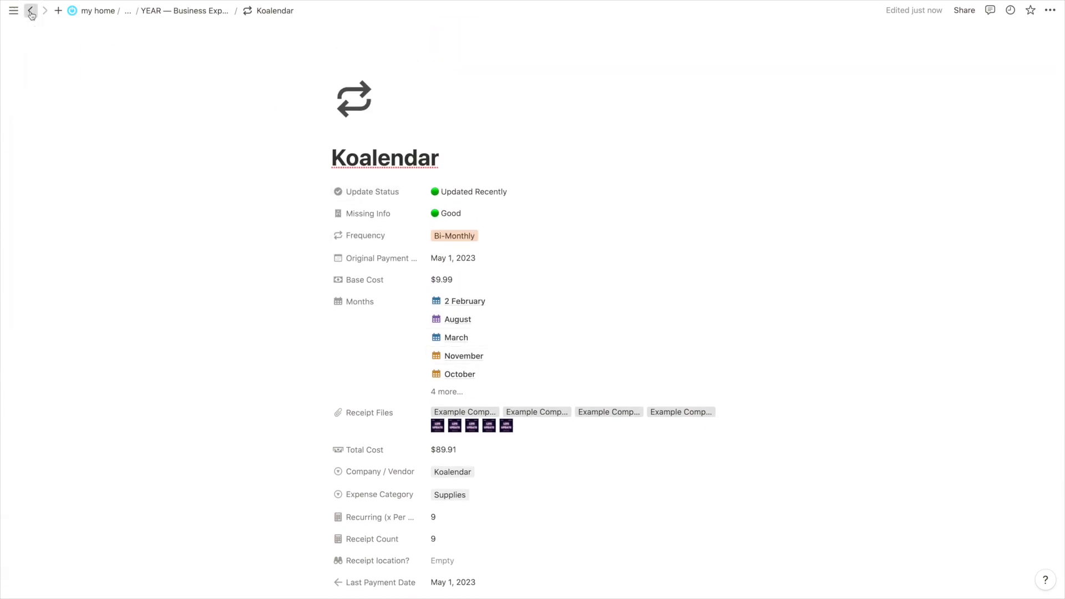
left_click(185, 10)
left_click(185, 11)
scroll(298, 322, "down", 2)
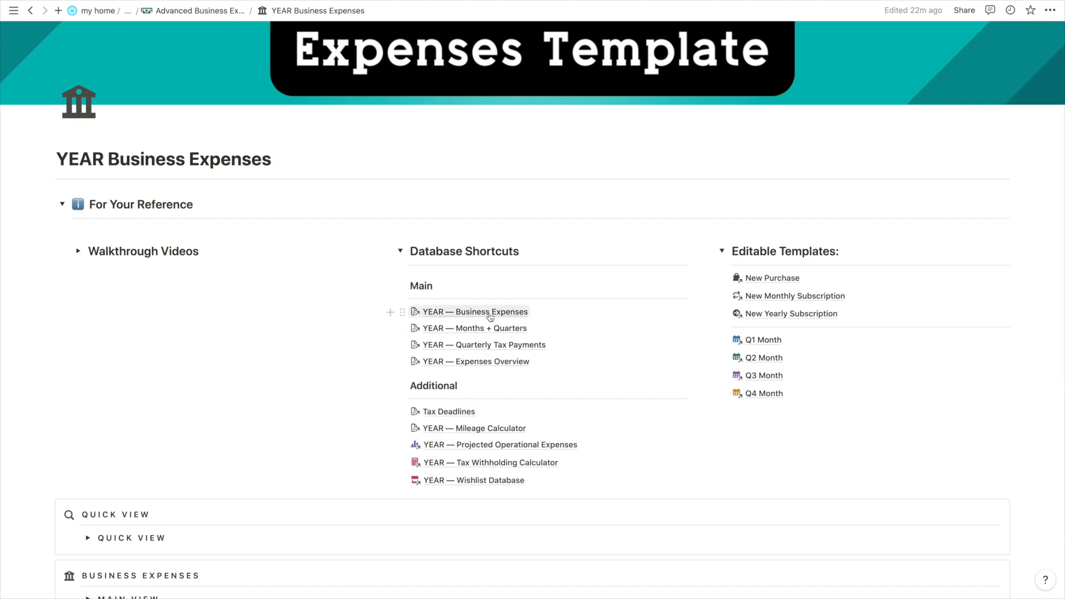
scroll(558, 363, "up", 1)
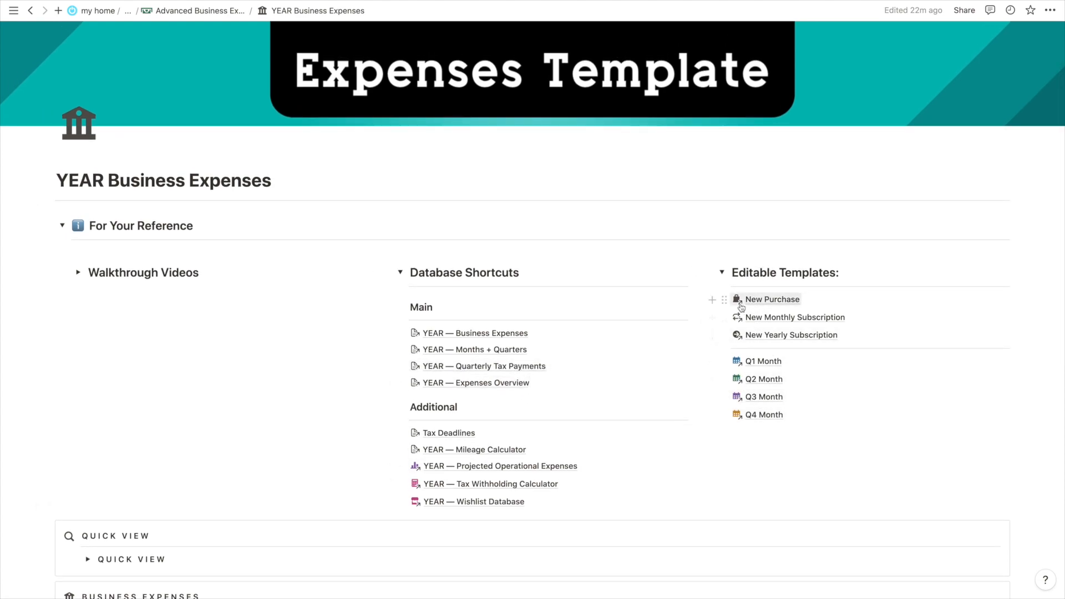
scroll(740, 307, "down", 1)
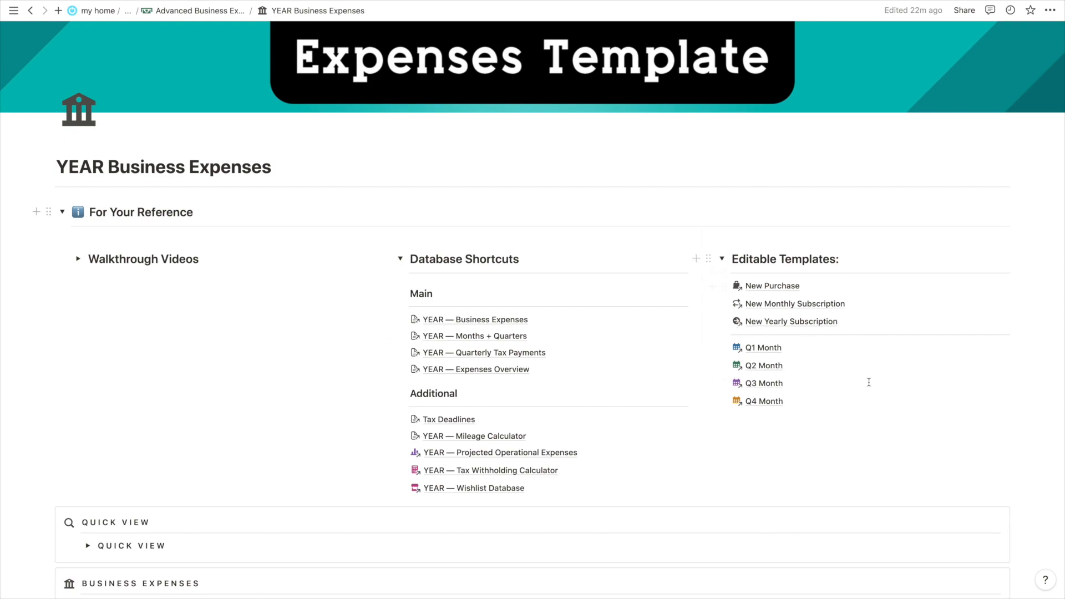
Open the YEAR — Months + Quarters database and compare its Quarterly board with the YEAR table view
left_click(465, 337)
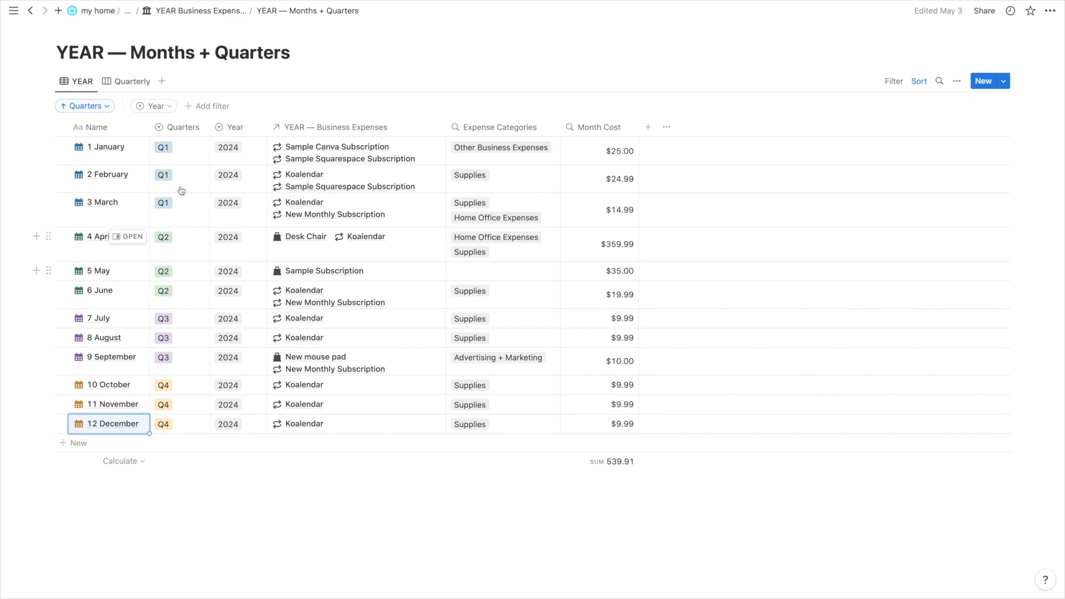
left_click(132, 81)
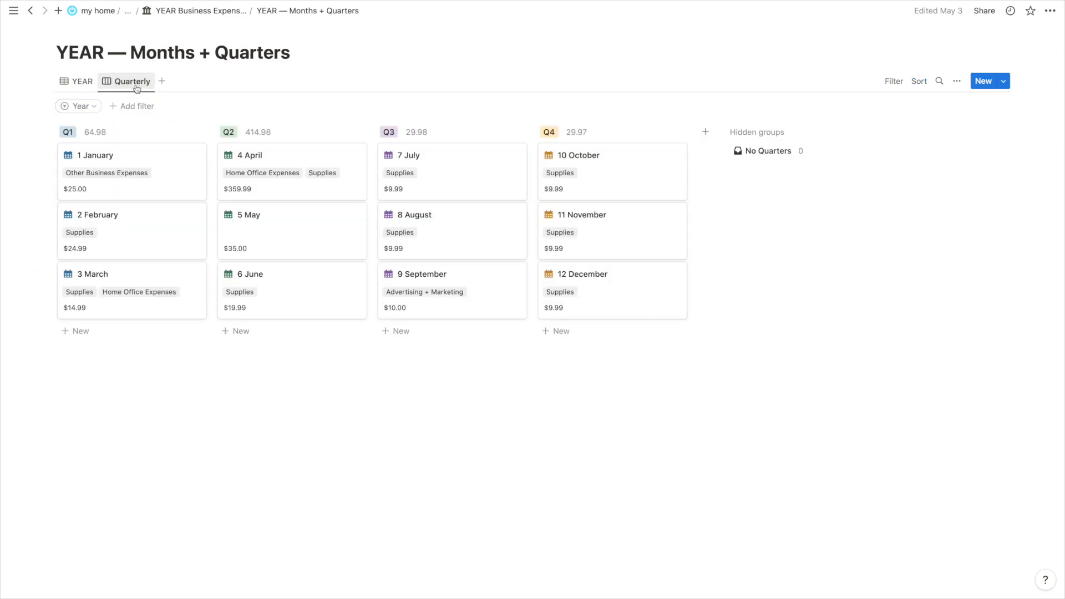
left_click(78, 81)
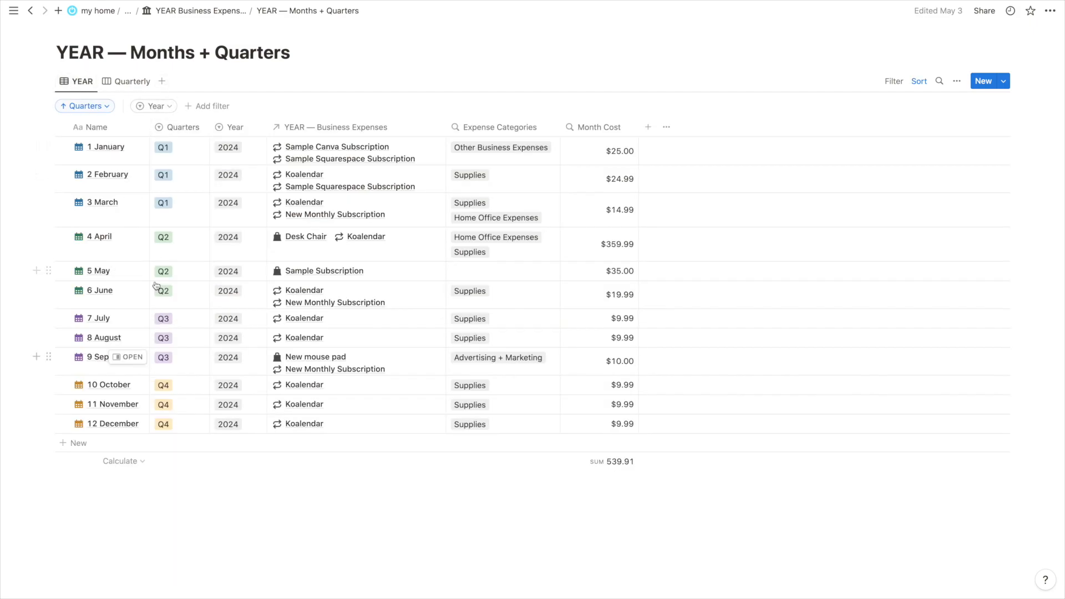
Duplicate the Quarterly board view as a view named Monthly, grouped by Name
left_click(143, 85)
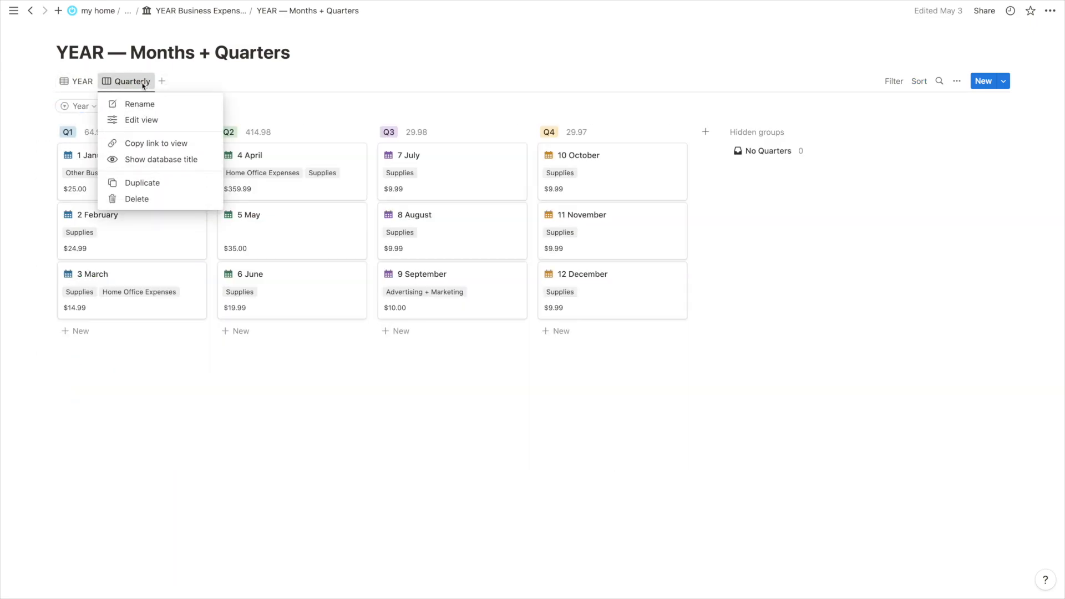
left_click(143, 183)
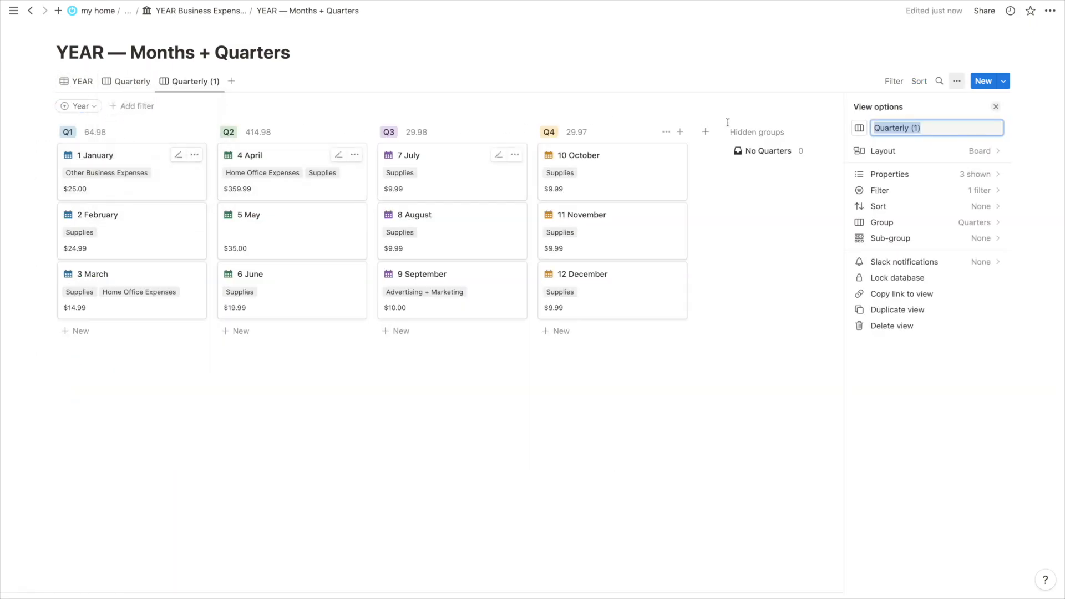
left_click(897, 175)
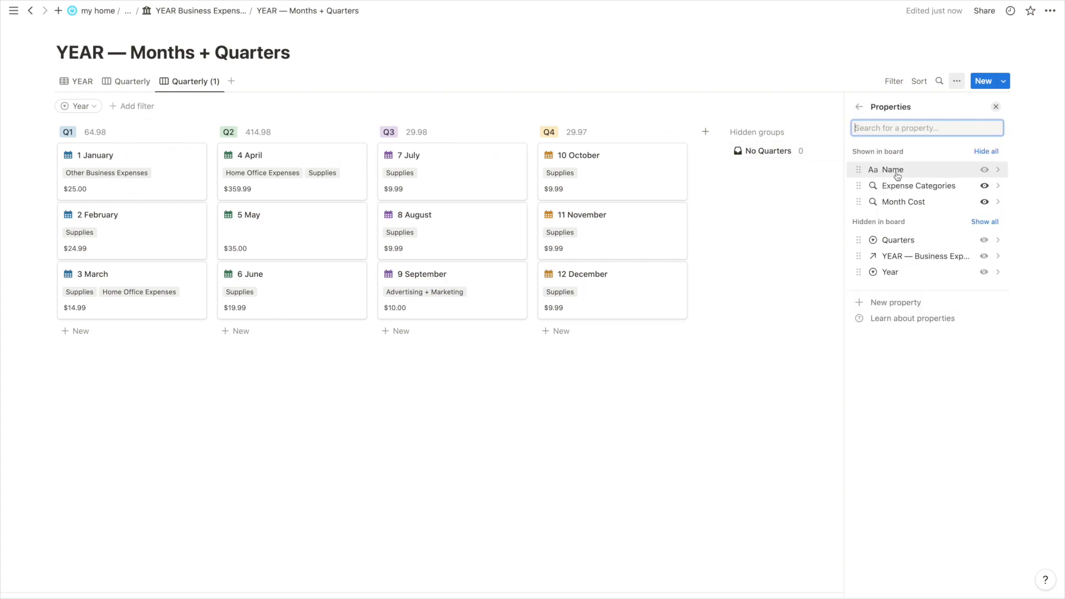
left_click(859, 111)
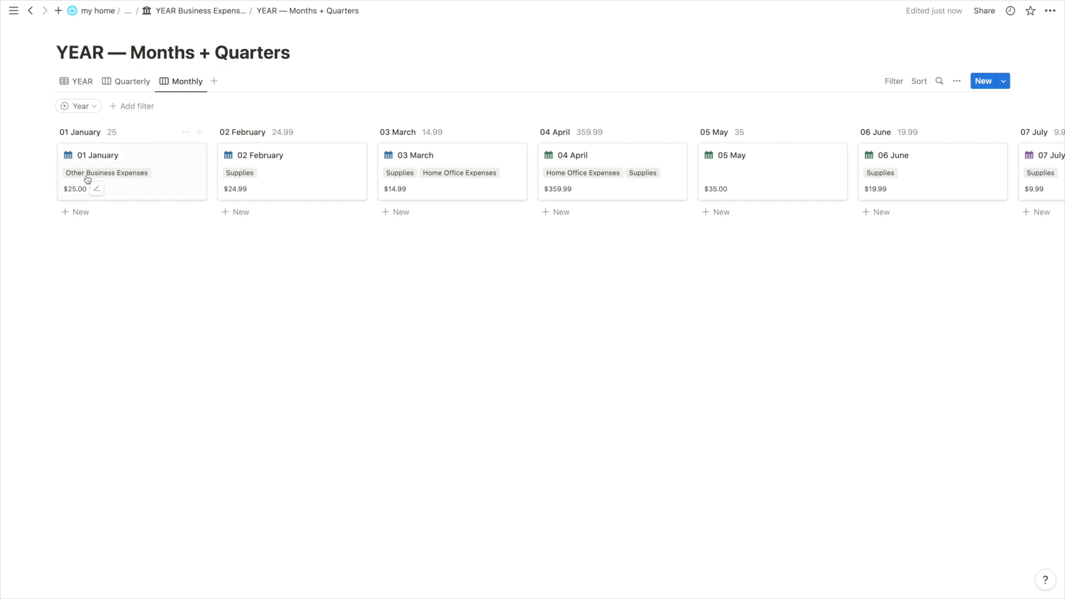
Look through the month columns of the Monthly board, including the extra groups past October, and return to January
scroll(368, 189, "right", 15)
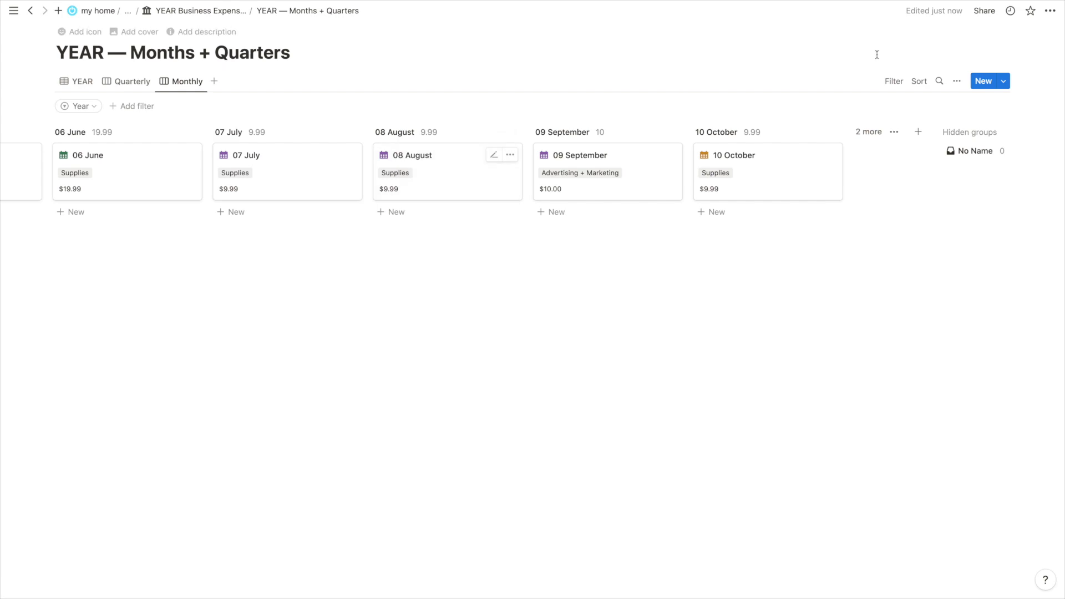
left_click(866, 133)
scroll(612, 156, "right", 5)
scroll(612, 156, "left", 15)
scroll(612, 155, "left", 5)
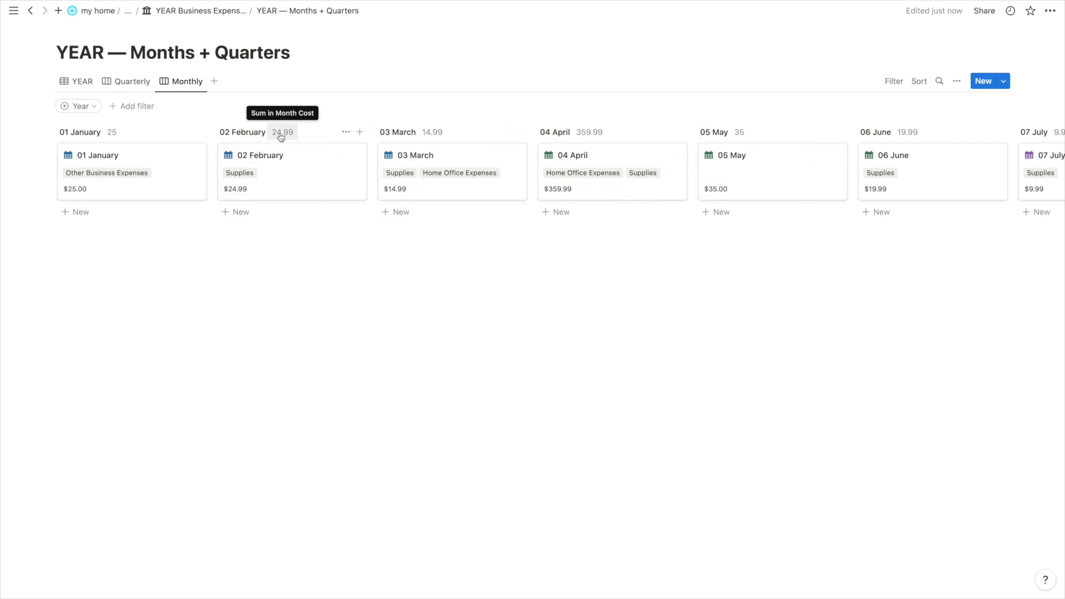
scroll(281, 135, "right", 3)
scroll(267, 133, "left", 3)
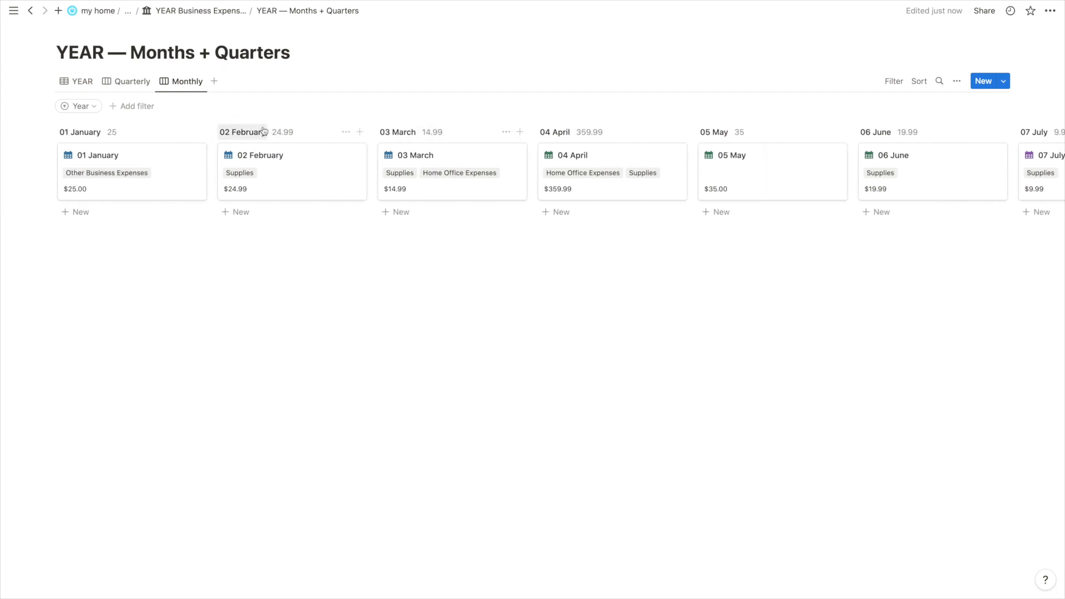
Open the YEAR — Quarterly Tax Payments database from the YEAR Business Expenses page and review its Federal and State views
left_click(205, 10)
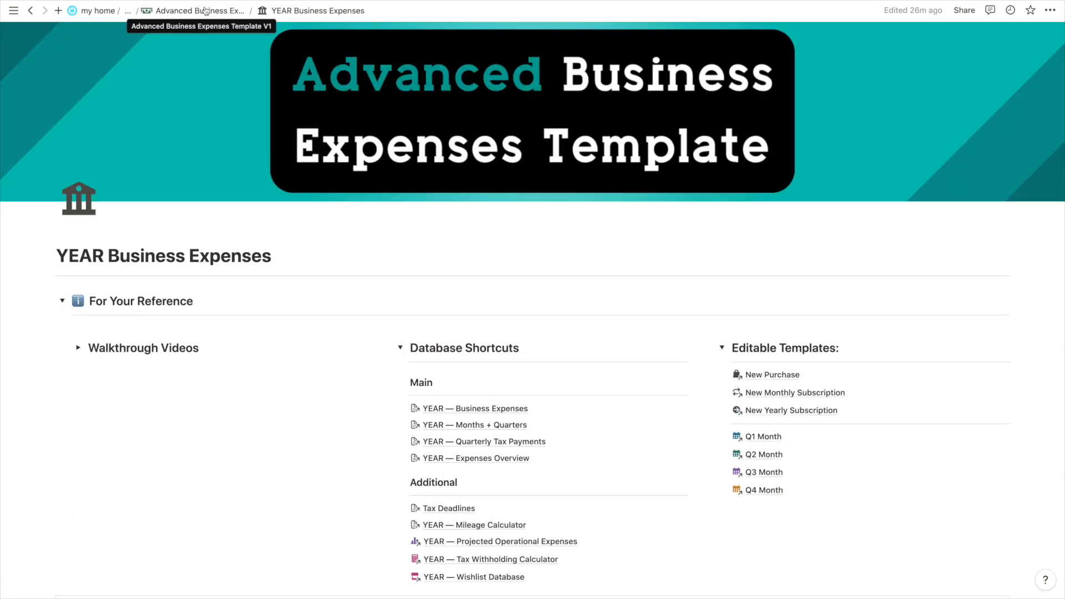
scroll(472, 352, "down", 2)
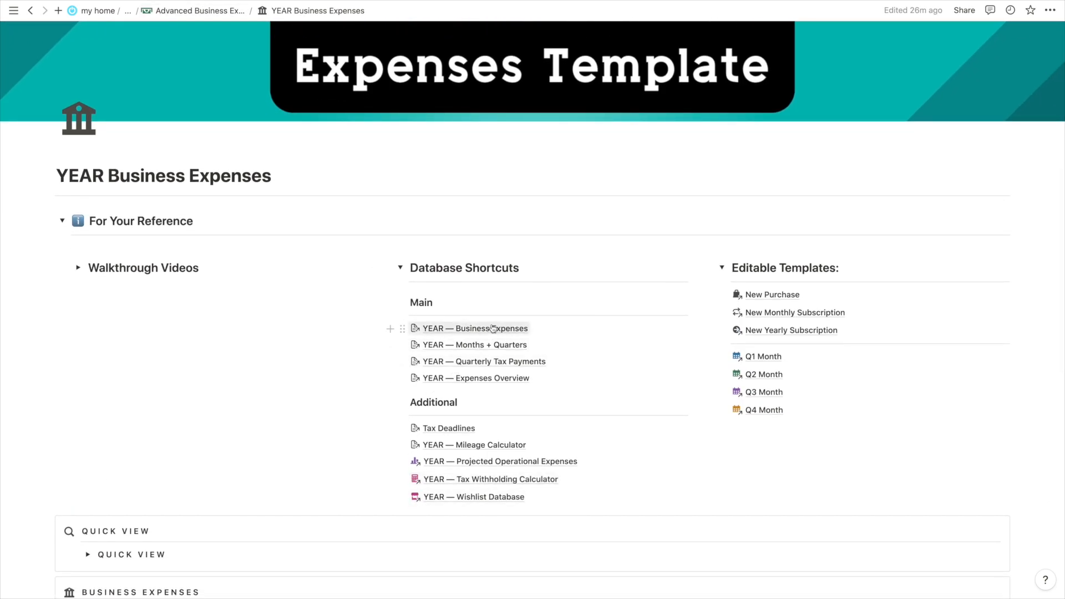
scroll(493, 328, "down", 2)
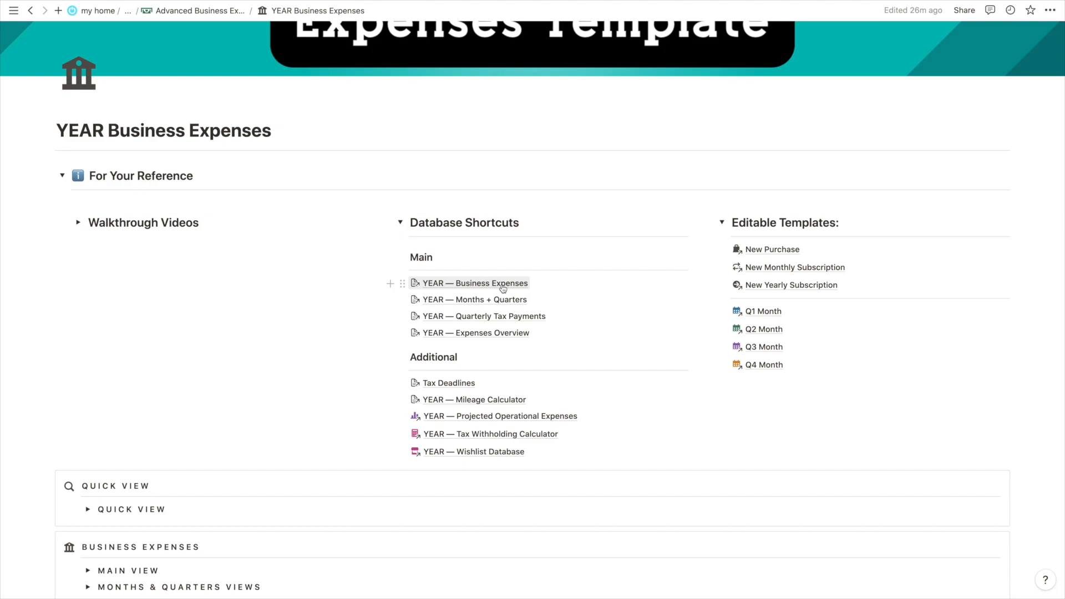
left_click(492, 317)
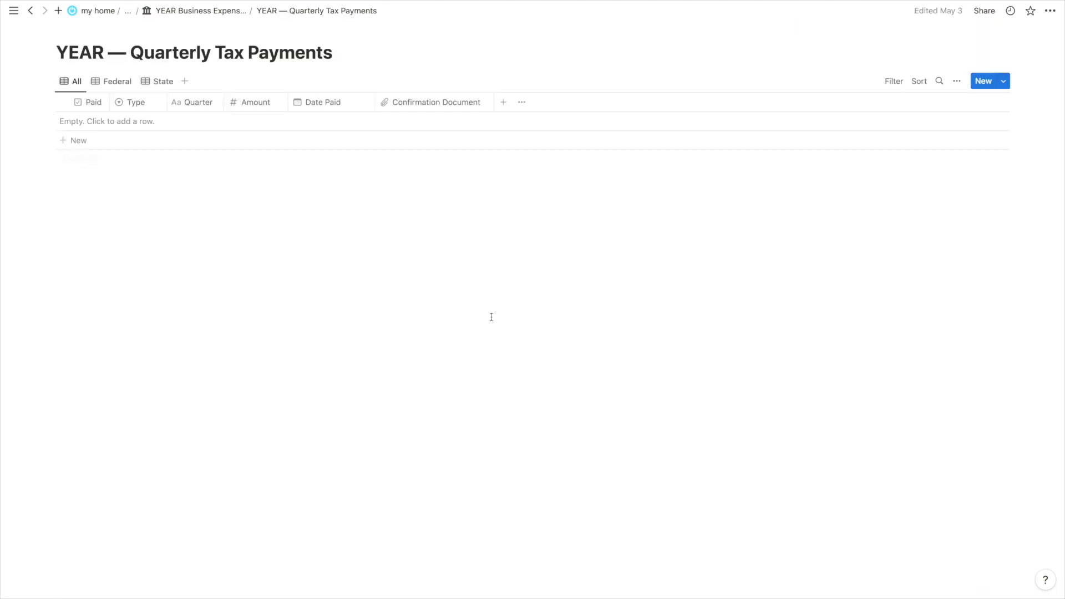
left_click(116, 81)
left_click(153, 83)
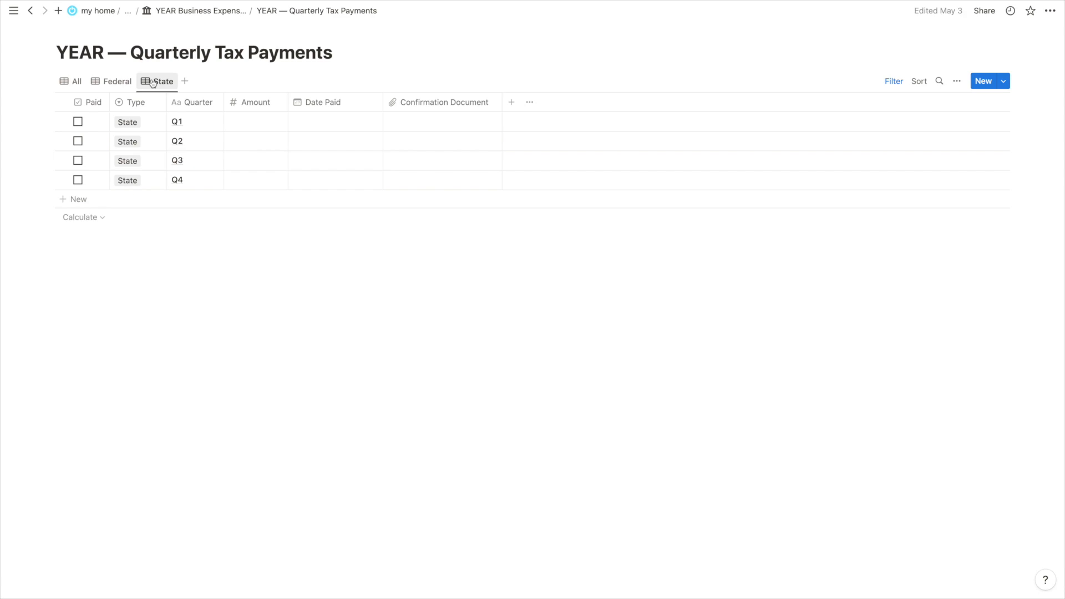
left_click(125, 82)
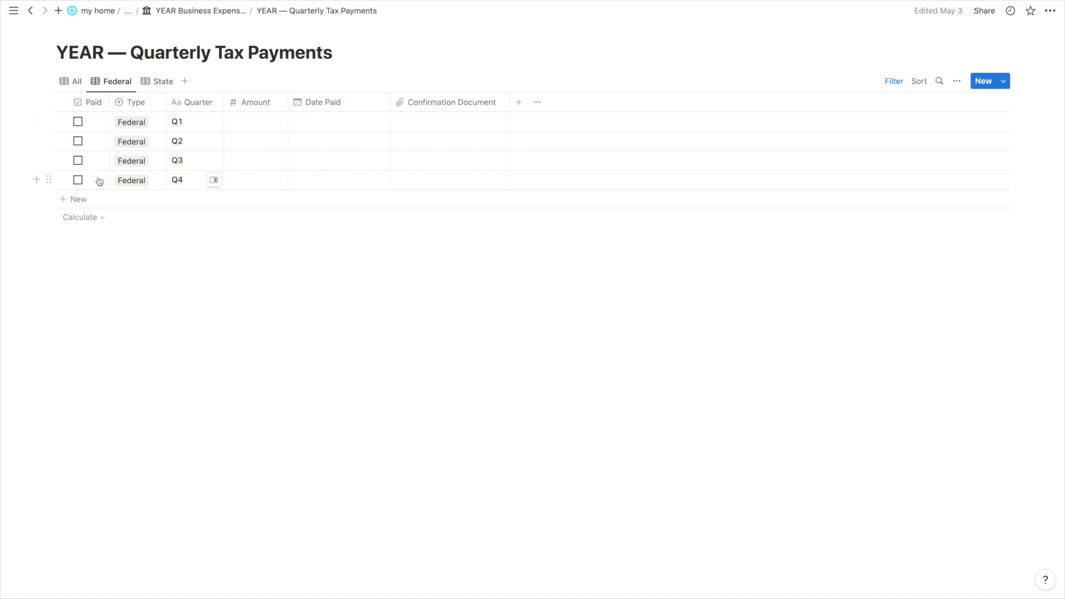
Open the Expenses Overview database from the YEAR Business Expenses page and review its Expenses Budget, Taxes, Profit and ALL views
left_click(221, 10)
scroll(552, 419, "down", 2)
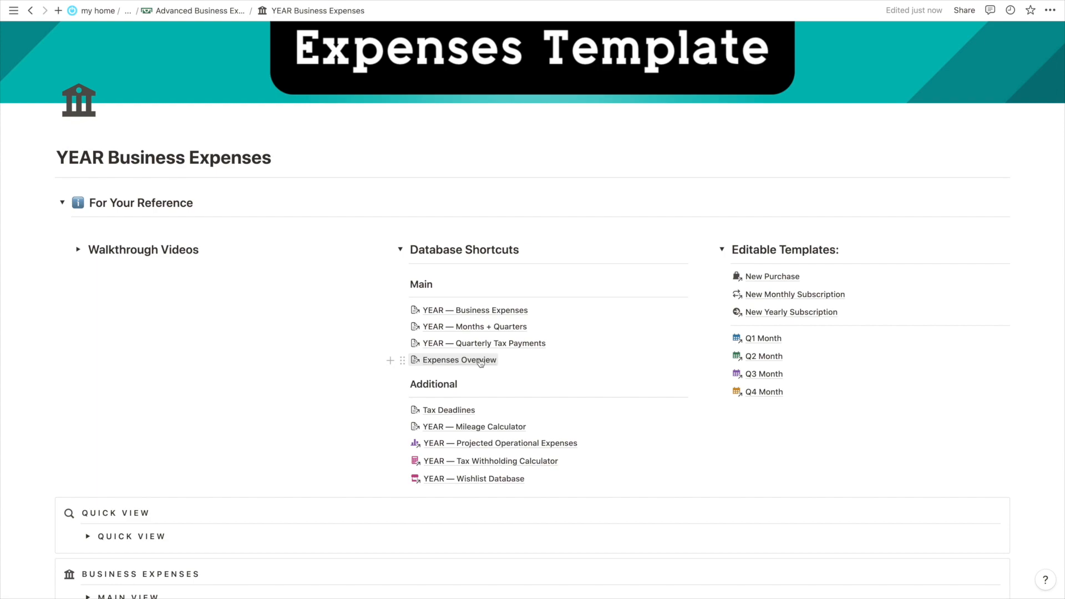
left_click(480, 361)
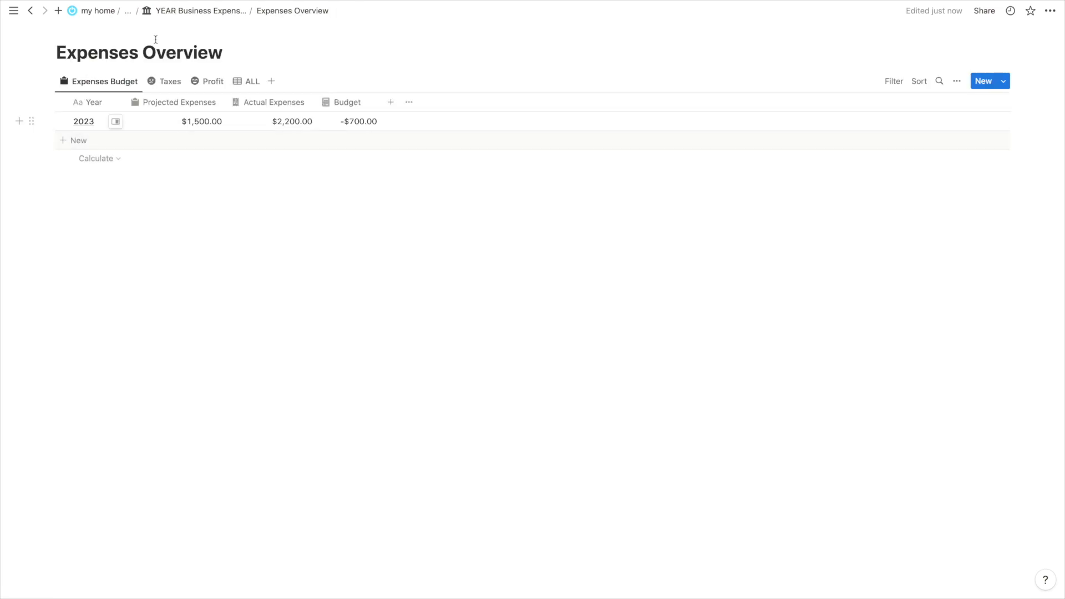
left_click(178, 85)
left_click(211, 90)
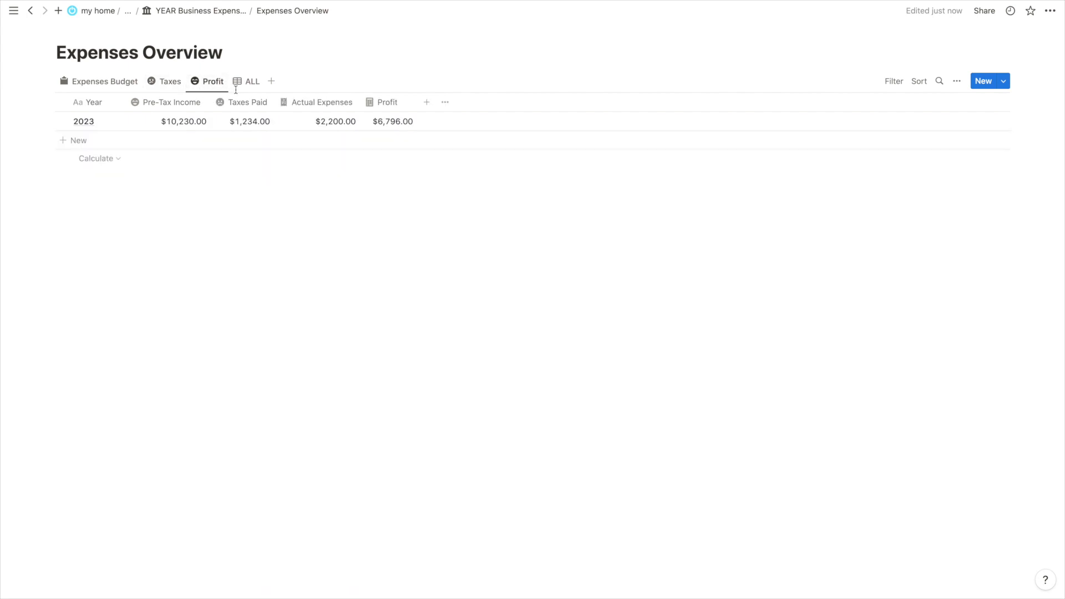
left_click(248, 89)
left_click(113, 82)
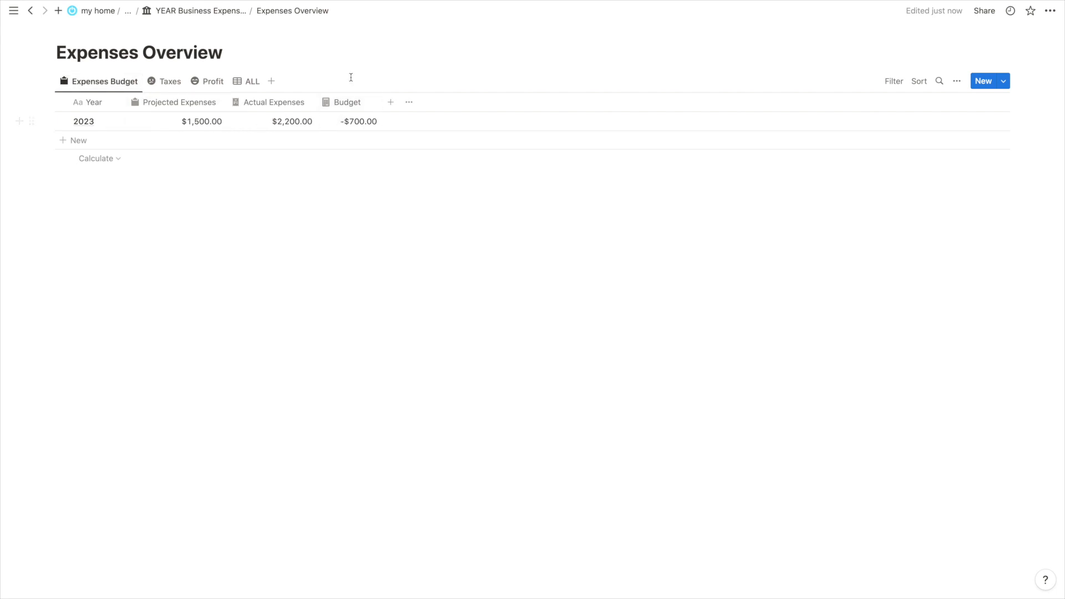
left_click(167, 83)
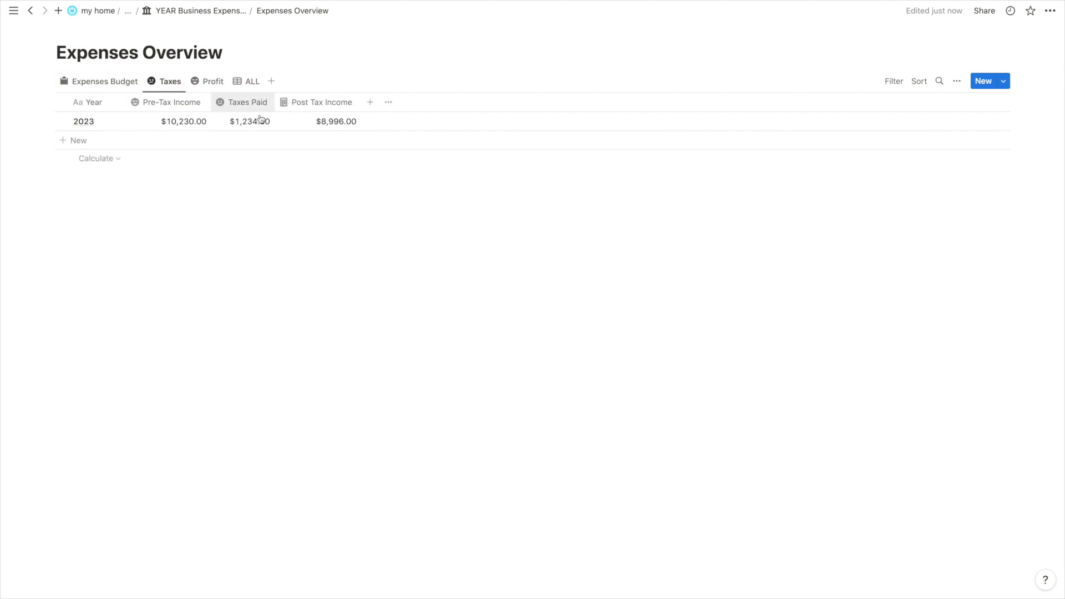
left_click(211, 82)
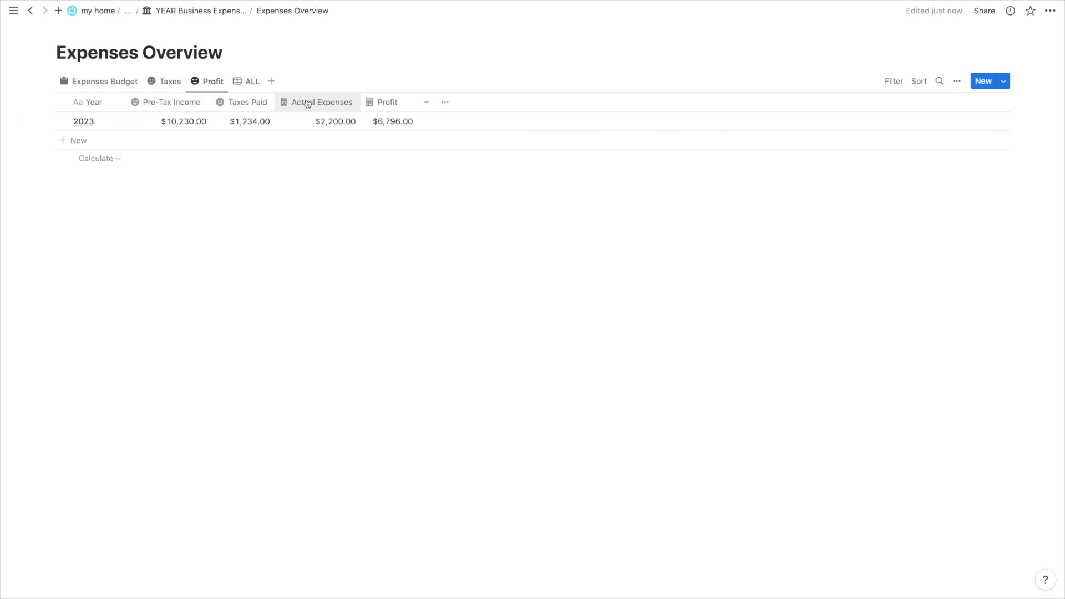
Return to the YEAR Business Expenses page and look over its shortcuts, Quick View, Business Expenses, Tax Center and Additional Tools sections
left_click(200, 13)
scroll(420, 294, "down", 3)
scroll(420, 294, "down", 7)
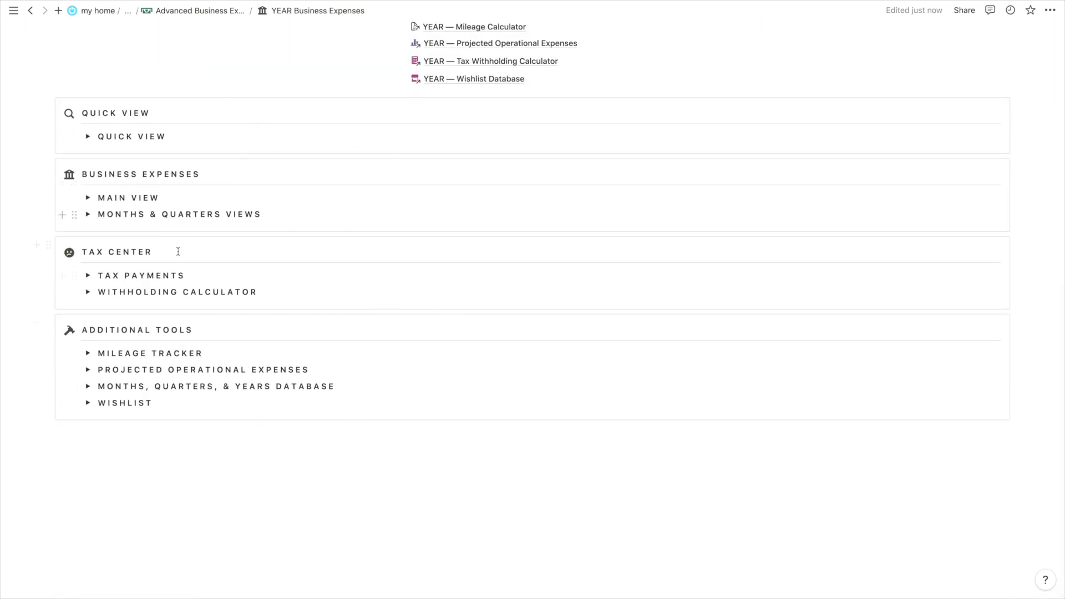
scroll(266, 350, "up", 5)
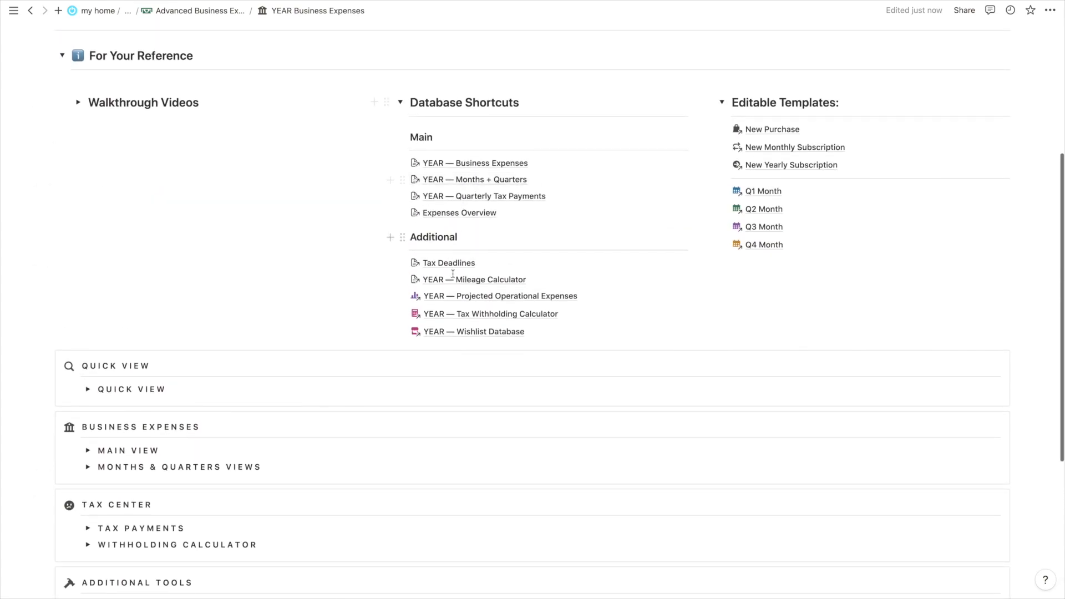
scroll(463, 196, "up", 1)
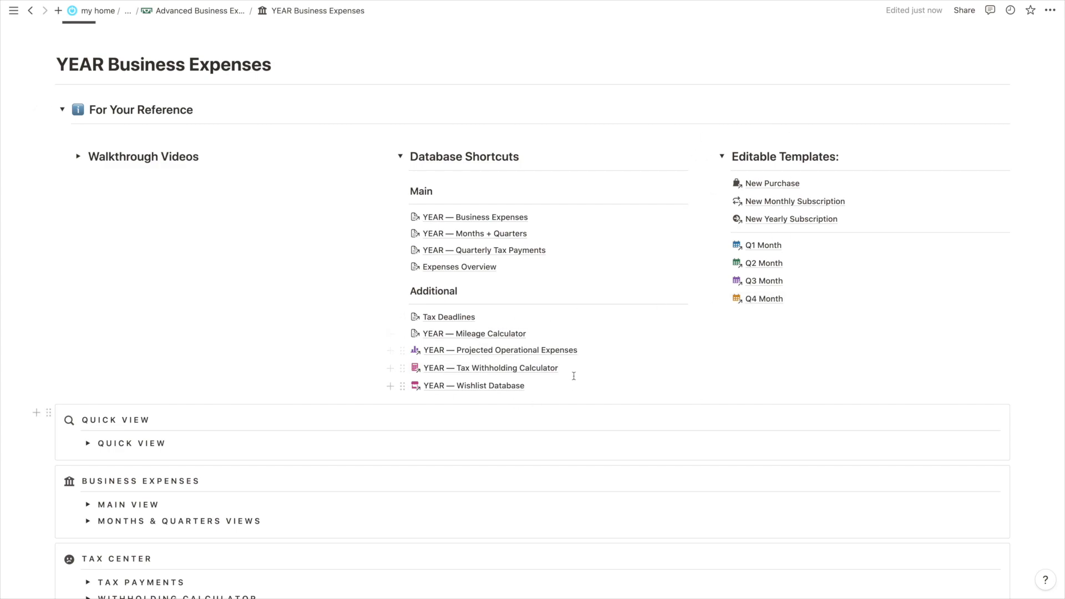
scroll(503, 378, "down", 6)
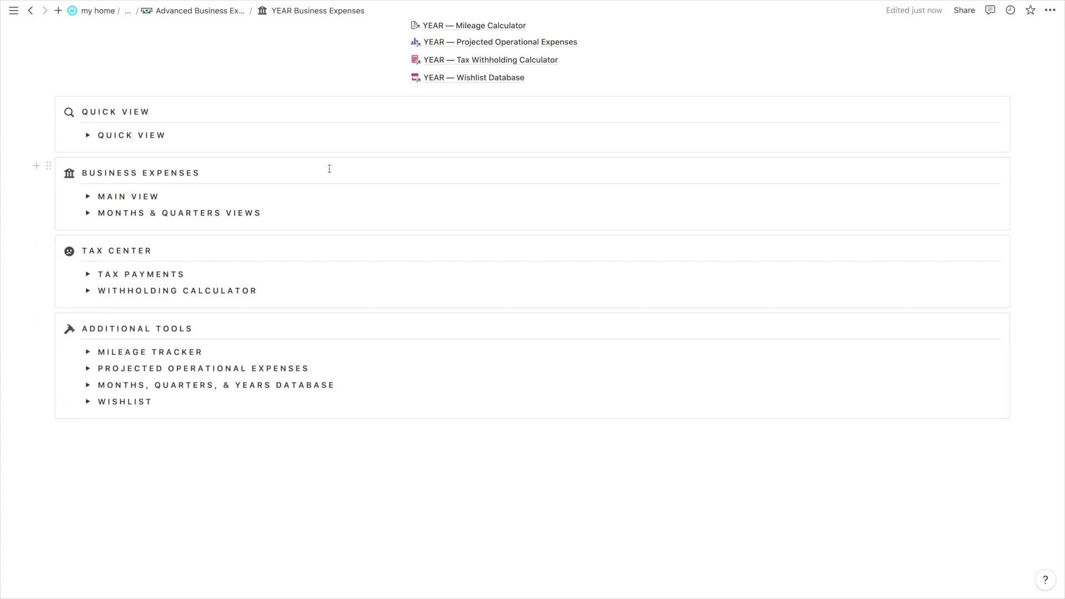
scroll(352, 214, "up", 8)
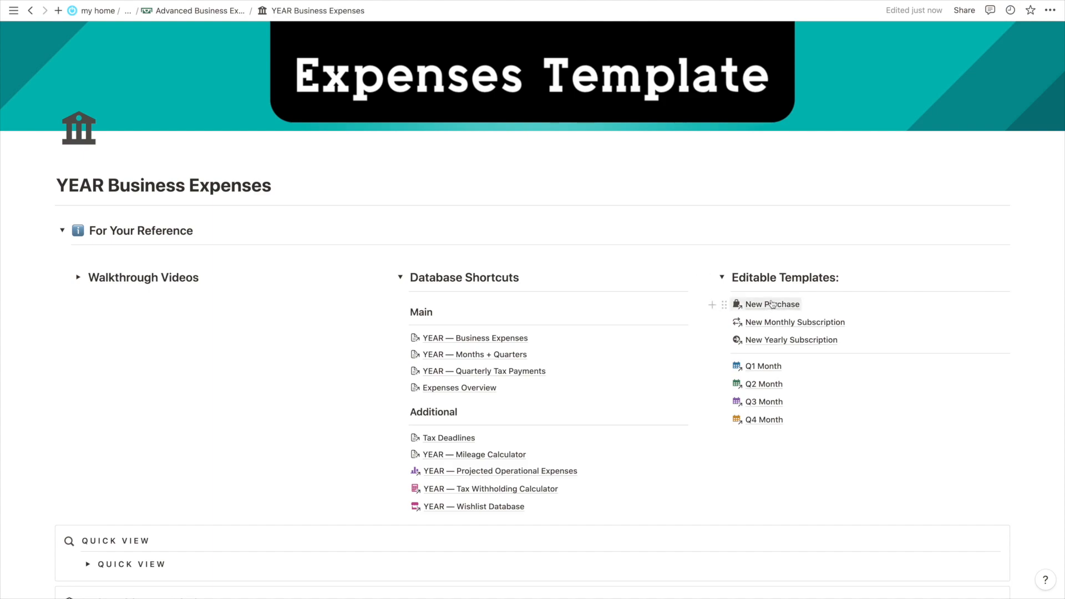
Open the New Purchase template from the editable templates and look through all its properties
left_click(772, 304)
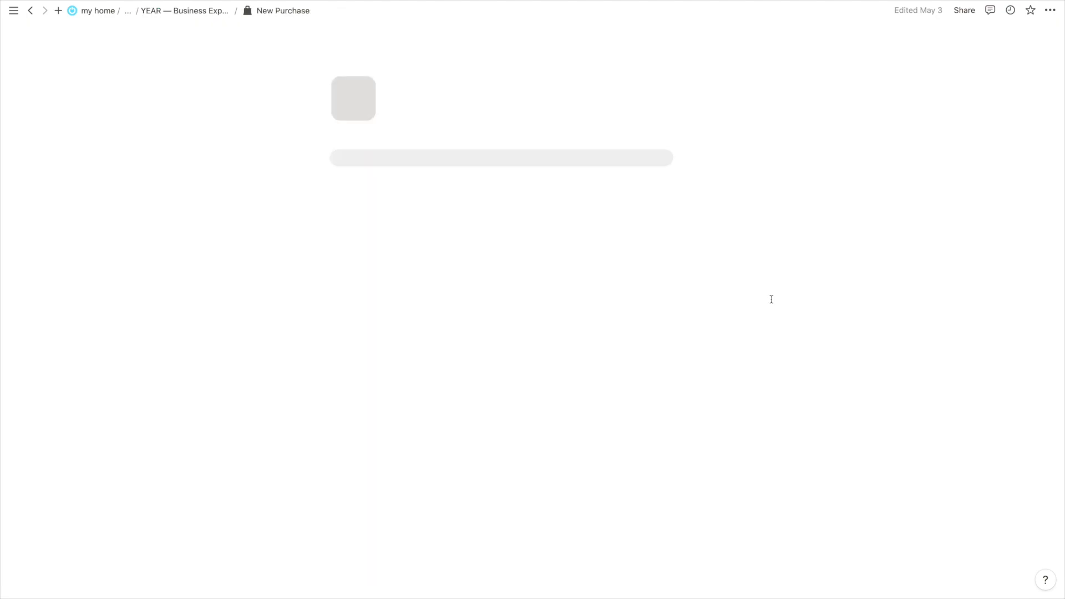
scroll(355, 239, "down", 1)
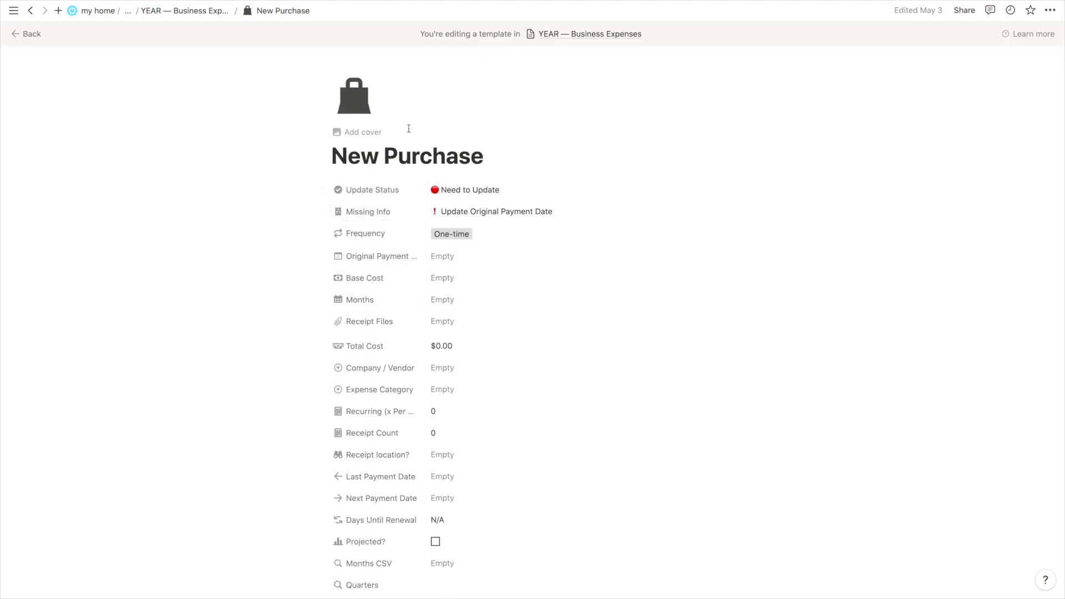
scroll(523, 175, "down", 4)
scroll(523, 175, "down", 10)
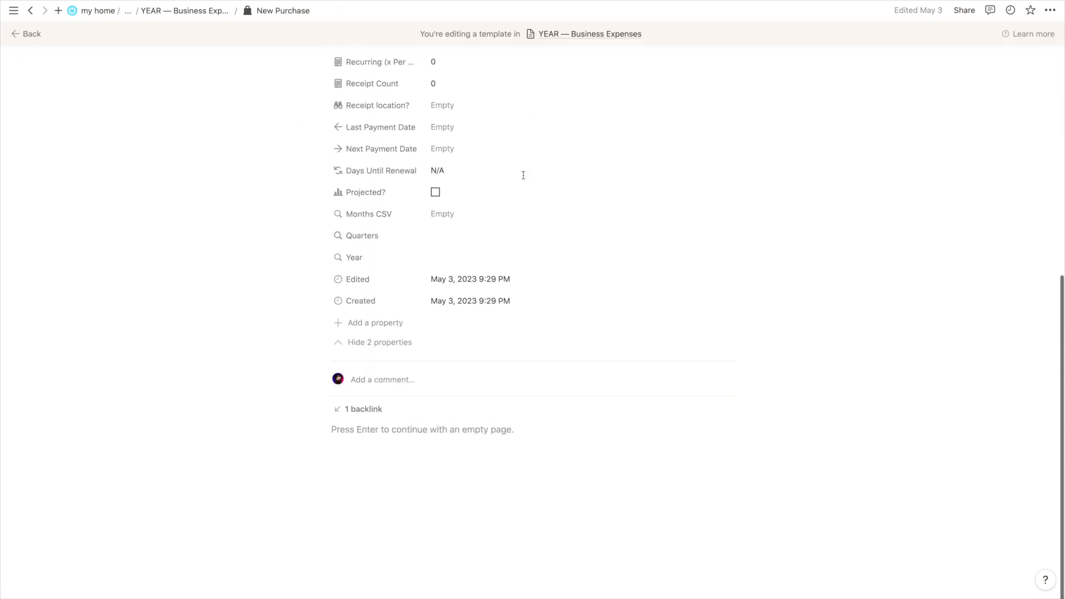
scroll(407, 459, "up", 15)
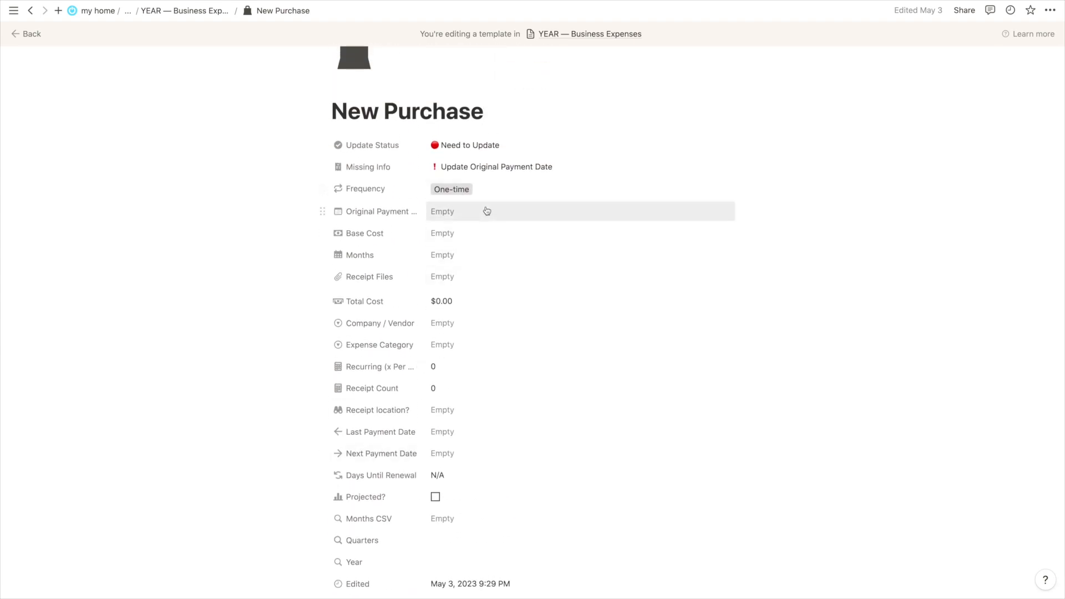
Finish looking through the New Purchase template's properties and return to the YEAR Business Expenses page
scroll(400, 229, "down", 1)
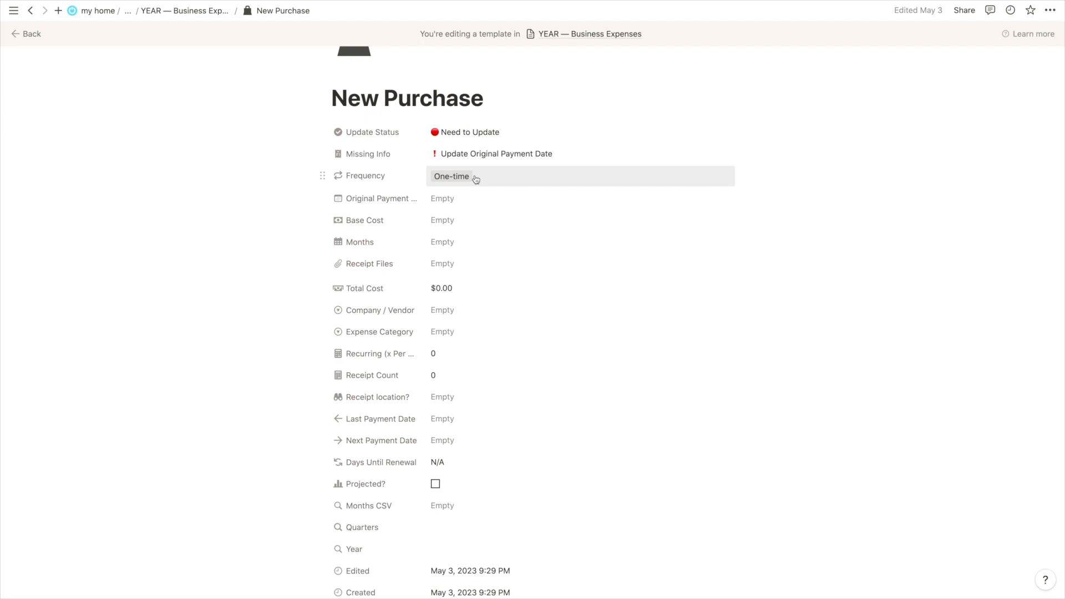
scroll(475, 181, "down", 4)
scroll(410, 127, "up", 6)
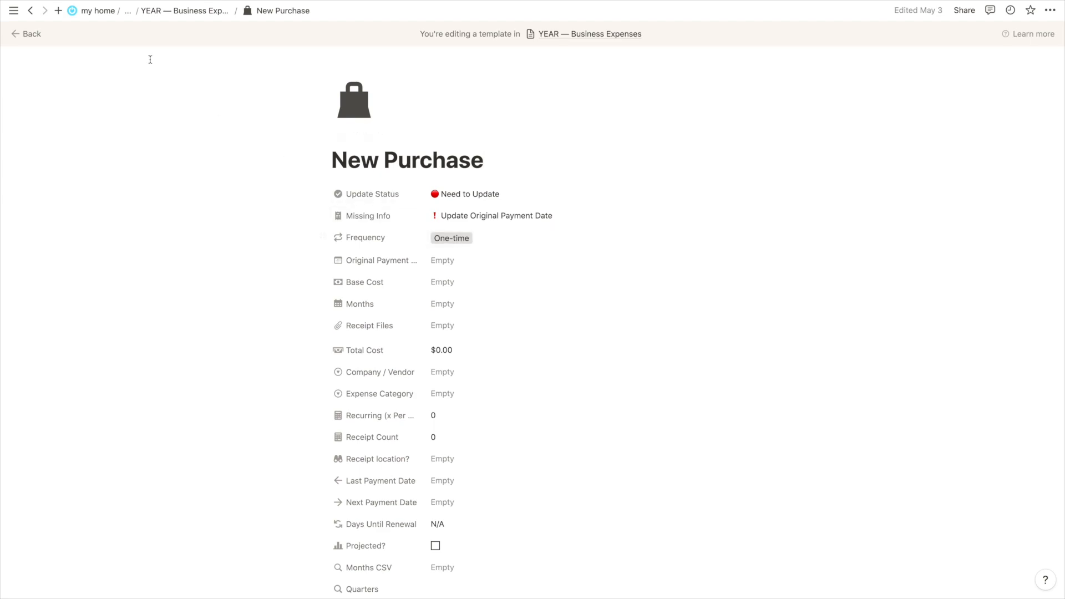
left_click(176, 14)
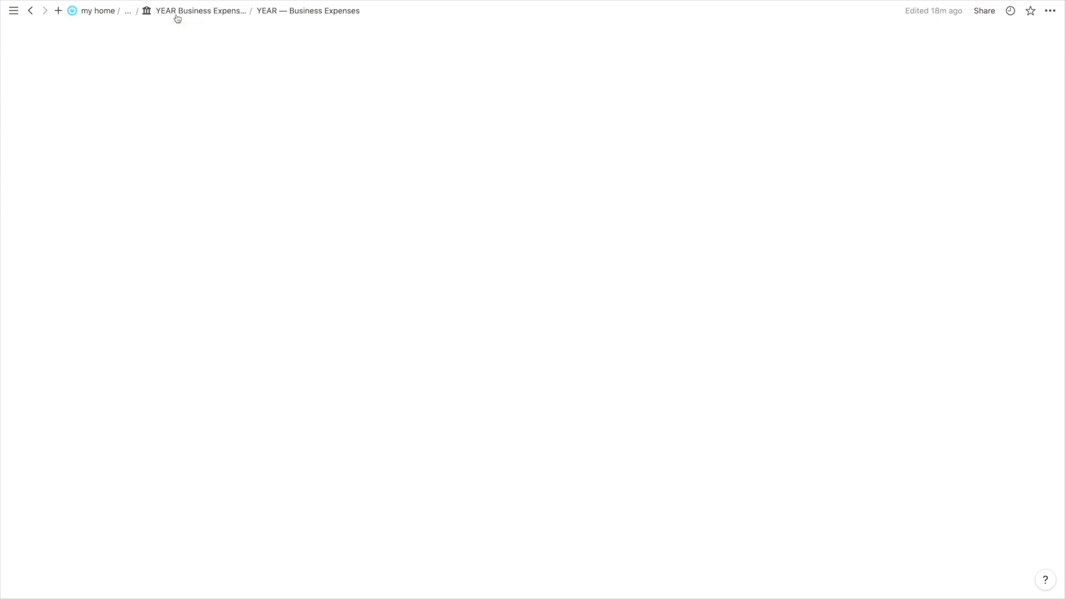
left_click(29, 10)
left_click(30, 11)
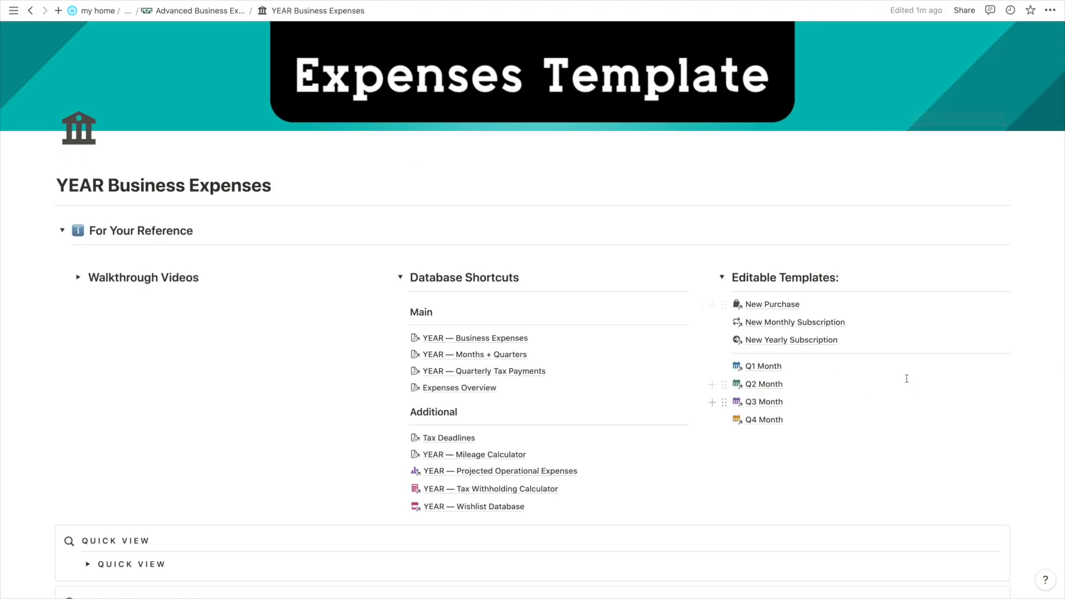
Review the properties of the New Monthly Subscription template, then open the New Yearly Subscription template from the editable templates
left_click(790, 321)
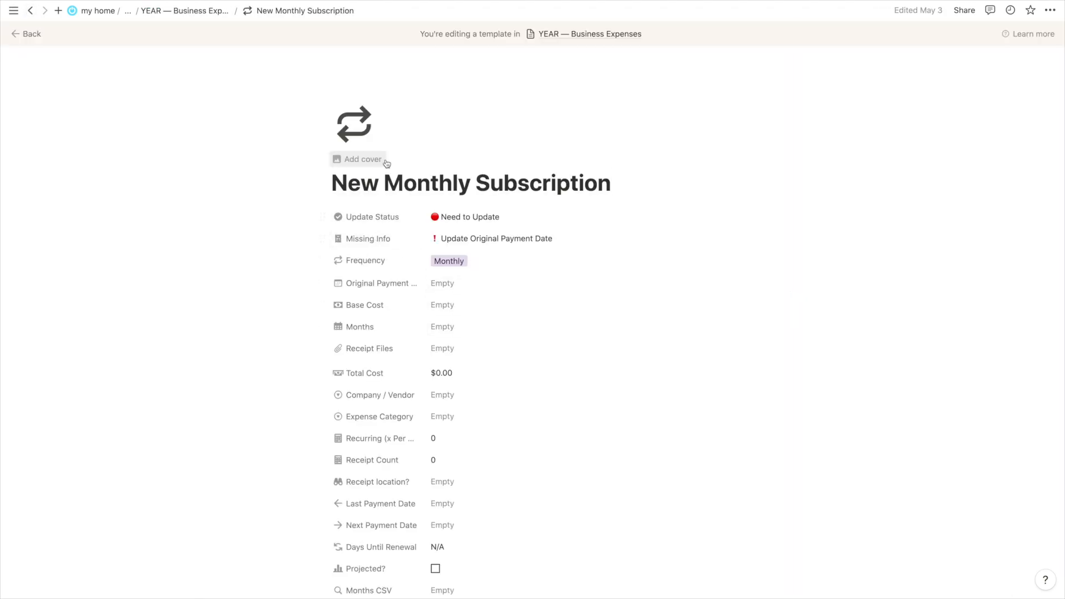
scroll(389, 167, "down", 1)
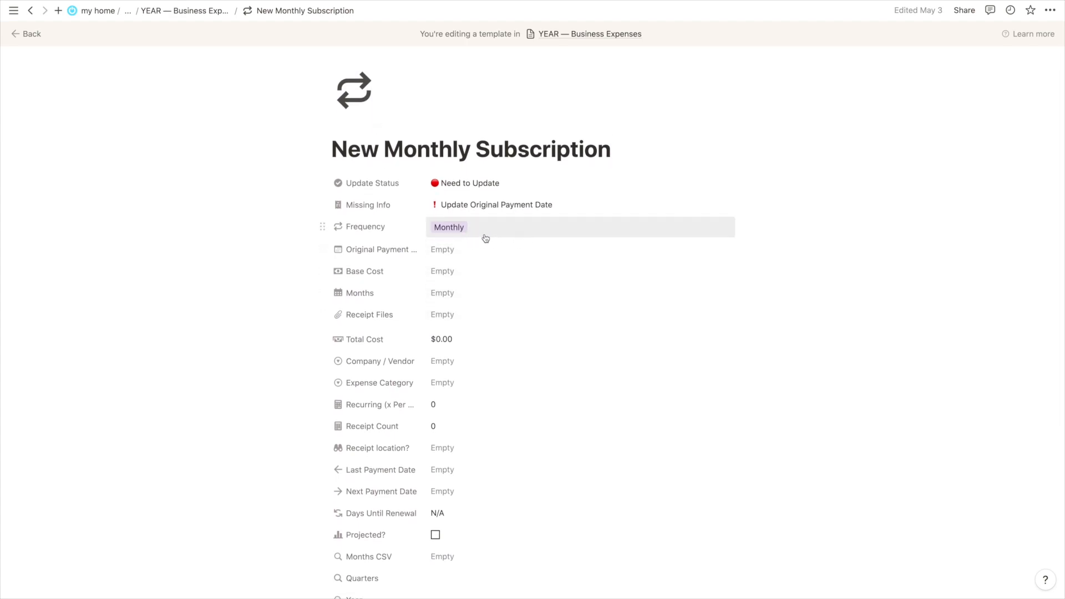
scroll(485, 239, "down", 2)
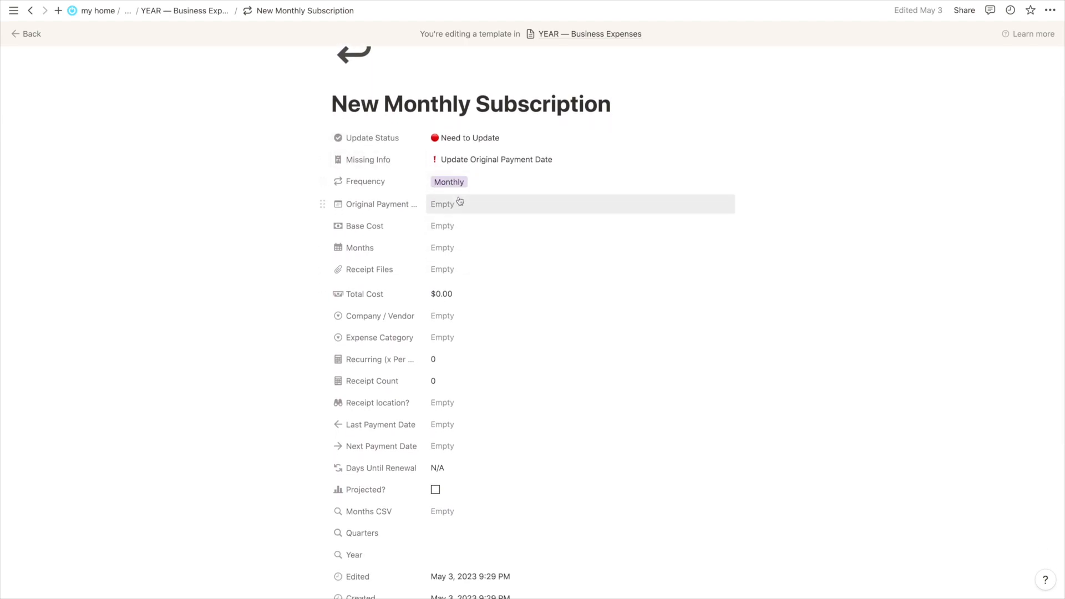
scroll(458, 202, "down", 1)
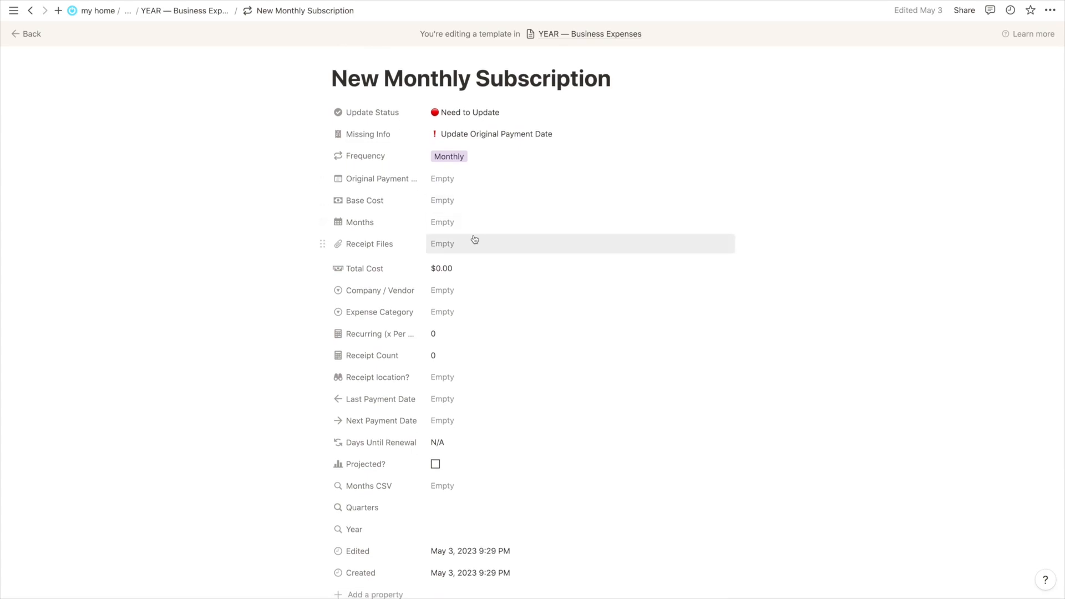
scroll(471, 255, "up", 1)
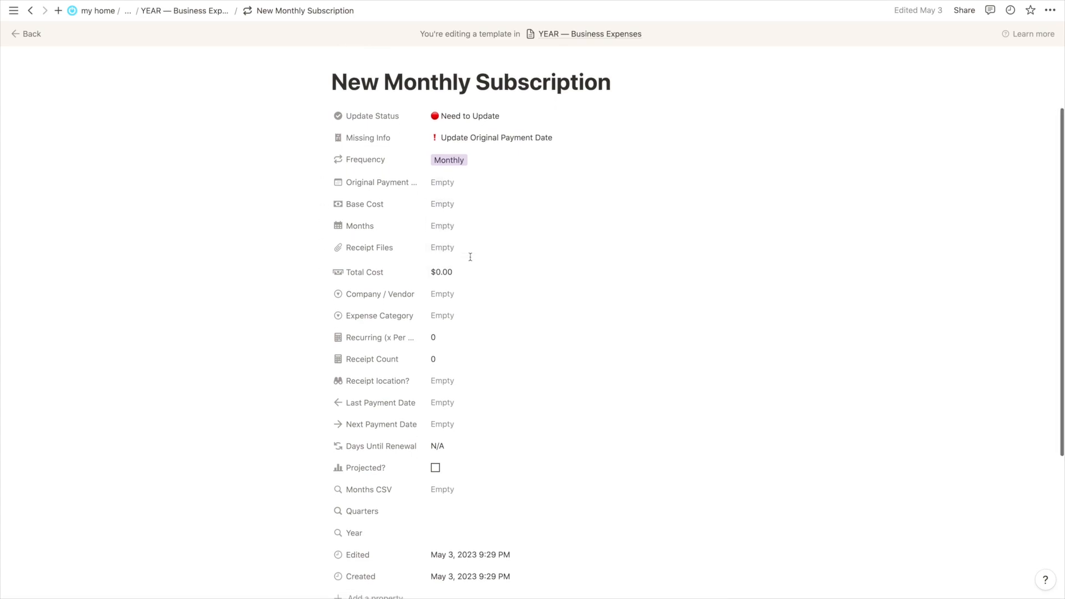
scroll(470, 257, "up", 3)
left_click(30, 10)
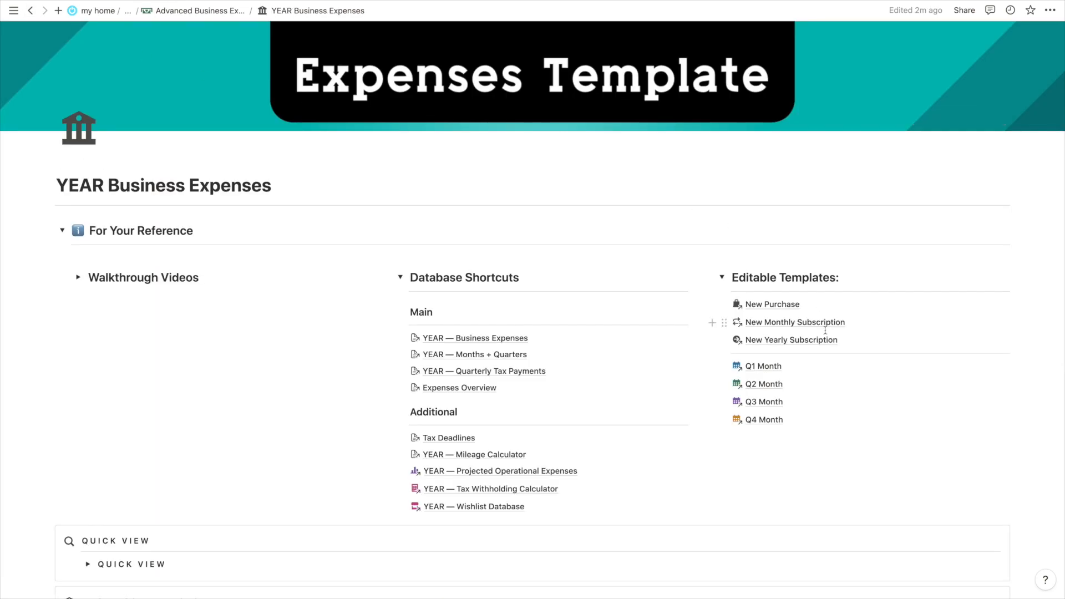
left_click(804, 341)
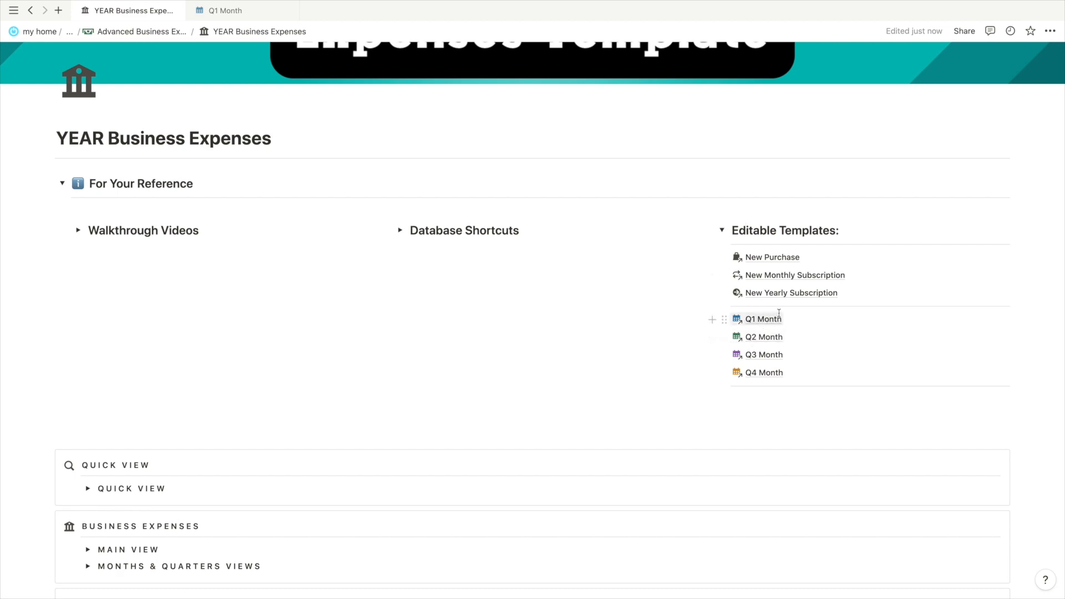
Open the Q1 Month template from the editable templates and view the options of its Quarters property
scroll(765, 327, "down", 1)
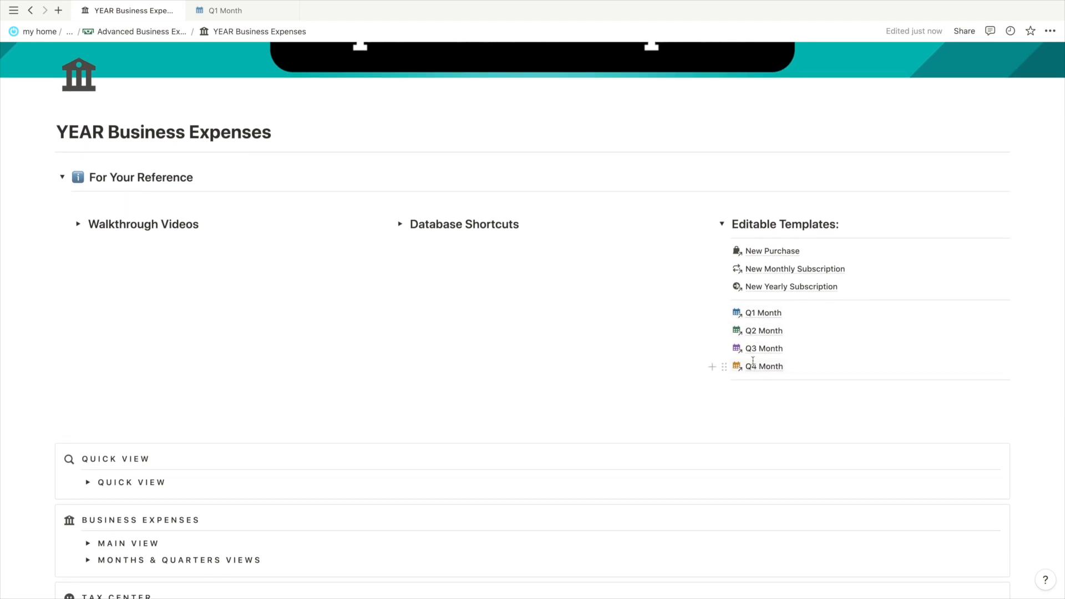
left_click(763, 313)
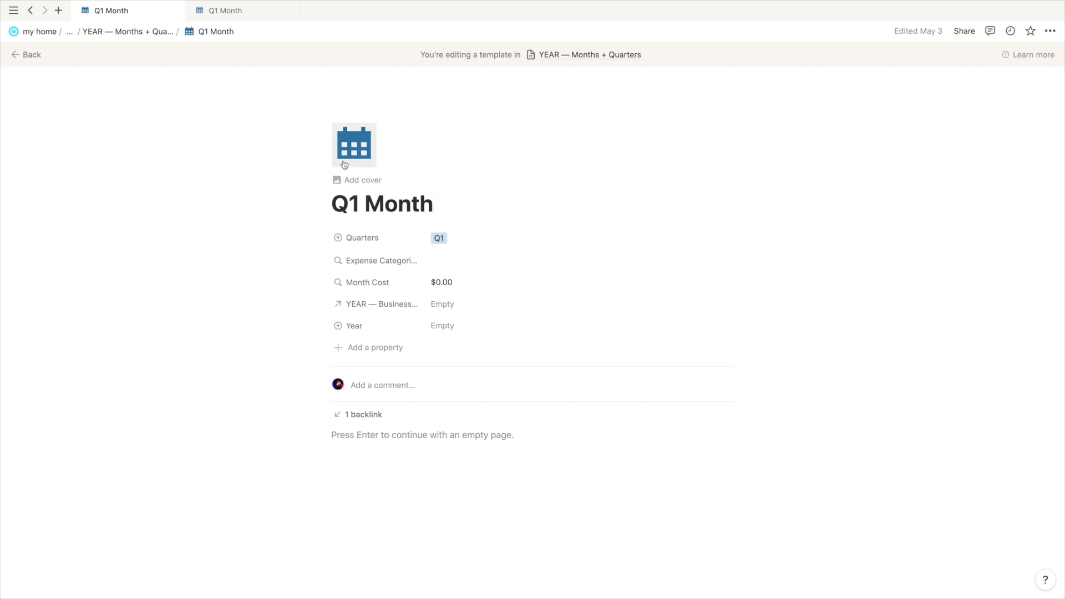
left_click(454, 240)
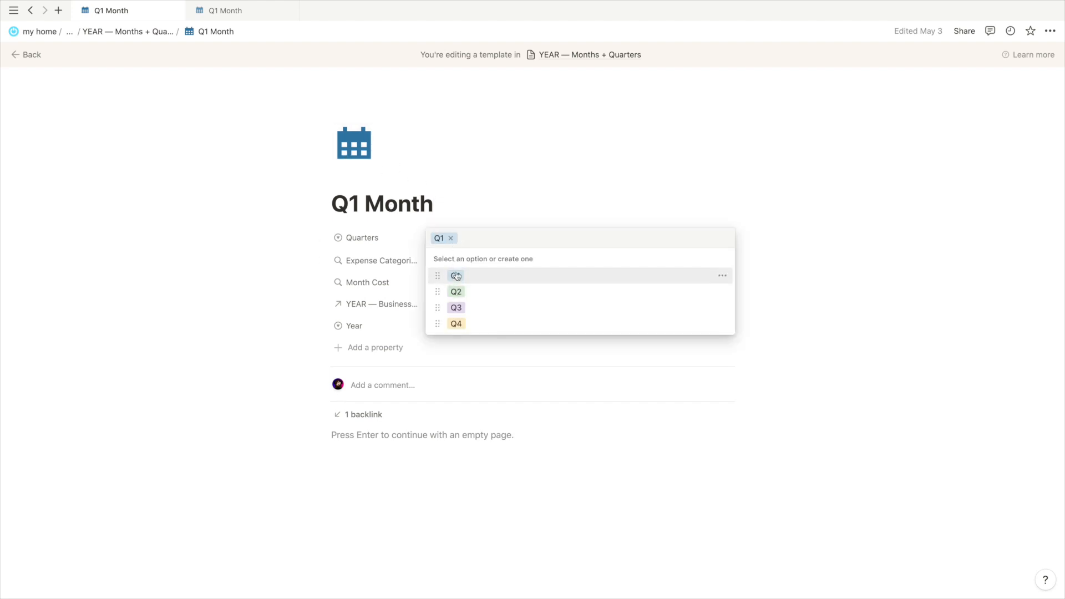
left_click(355, 167)
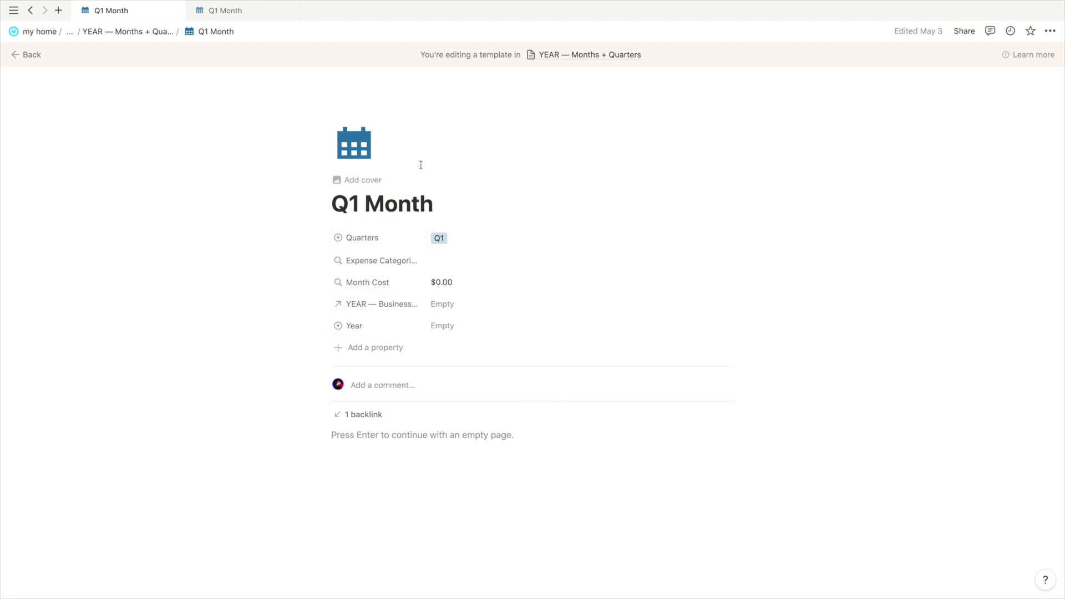
View the YEAR — Months + Quarters database that the template belongs to and return to the YEAR Business Expenses page
left_click(142, 35)
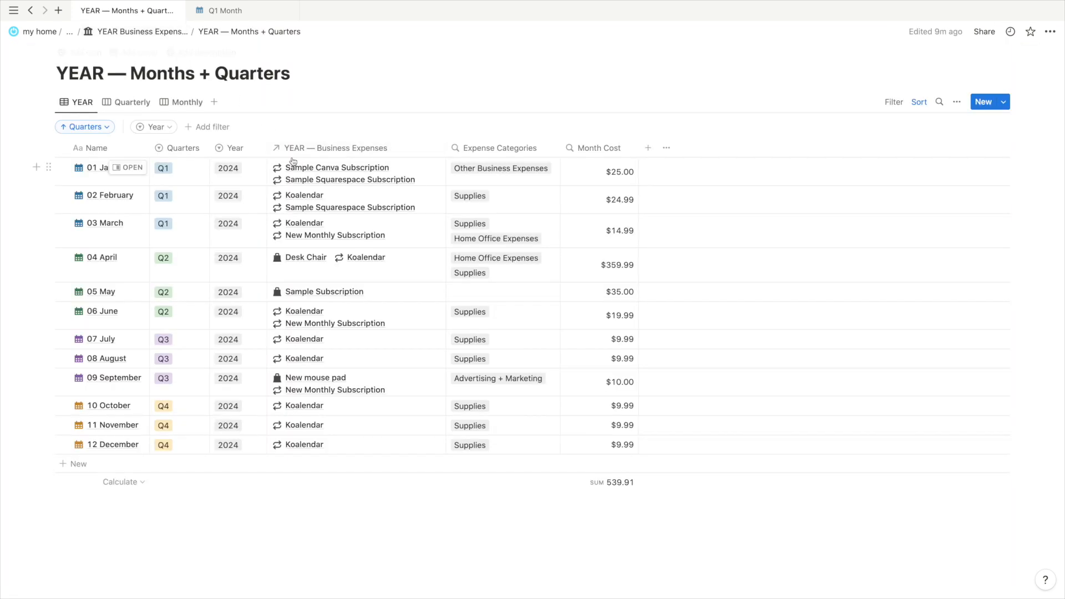
left_click(28, 13)
left_click(28, 13)
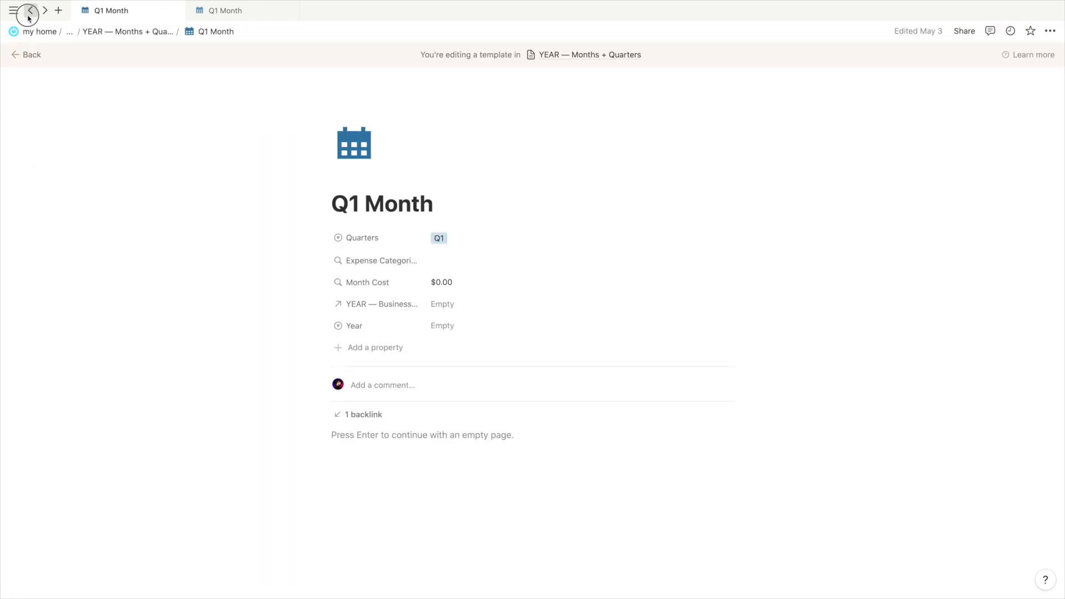
Expand Months & Quarters Views under Business Expenses and look through its By Month and By Quarter boards
scroll(410, 239, "down", 5)
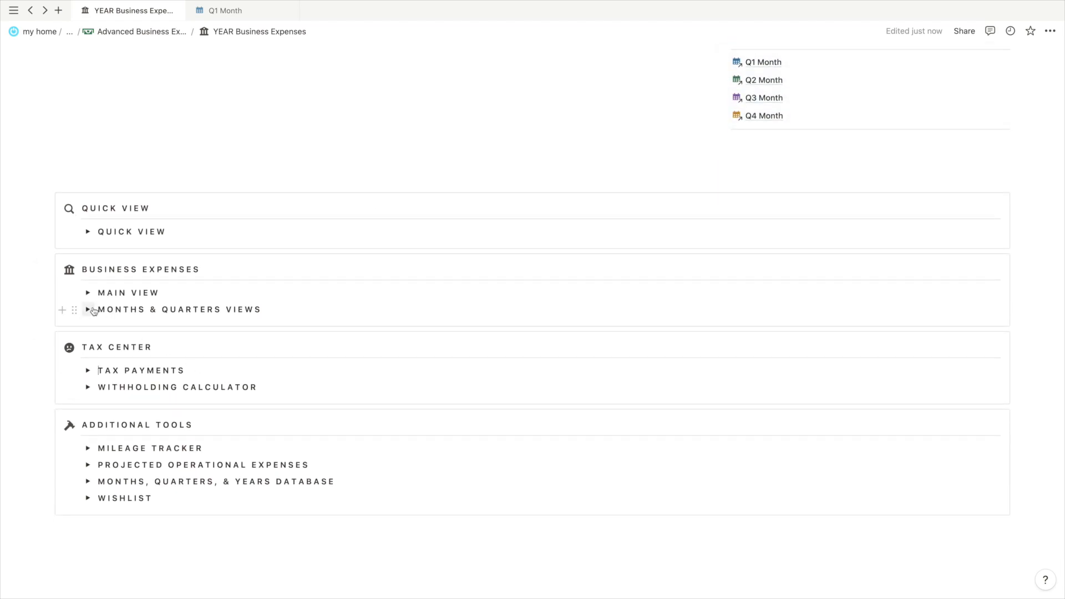
left_click(88, 309)
scroll(193, 333, "down", 1)
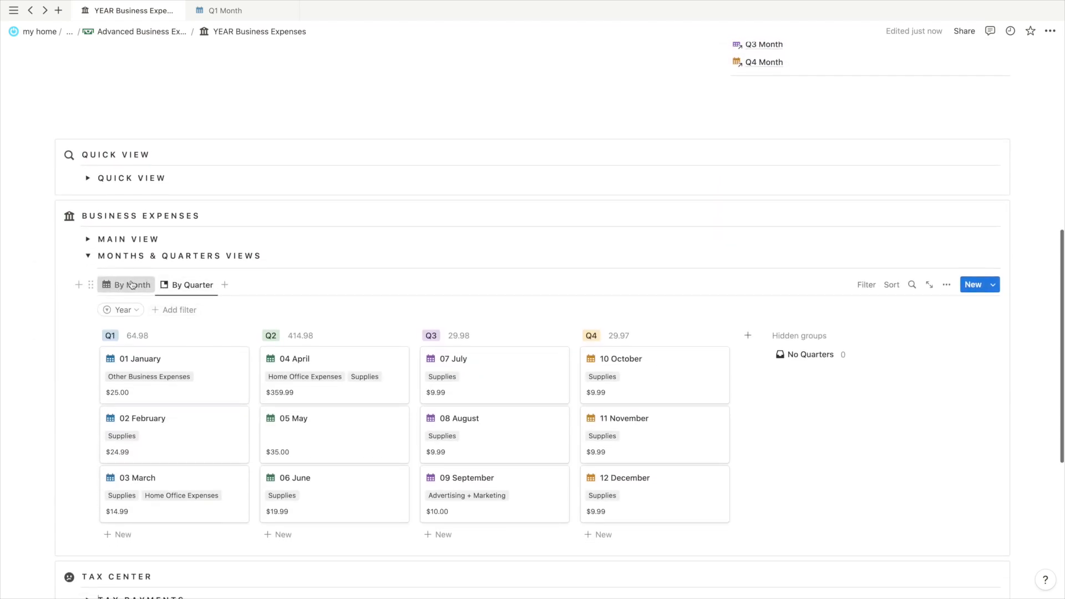
left_click(130, 283)
scroll(164, 367, "down", 1)
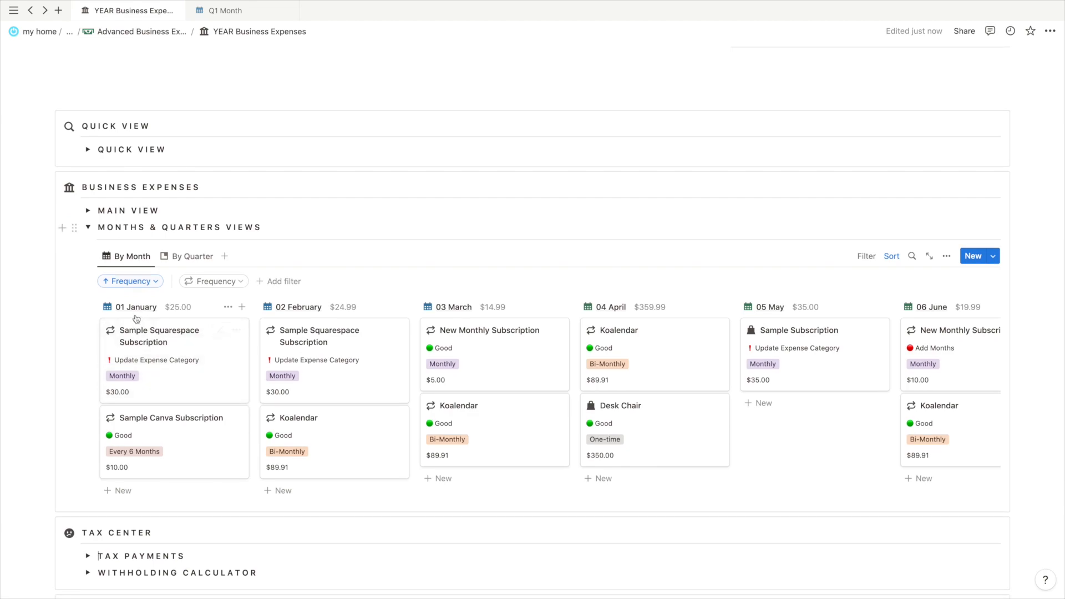
scroll(444, 330, "right", 5)
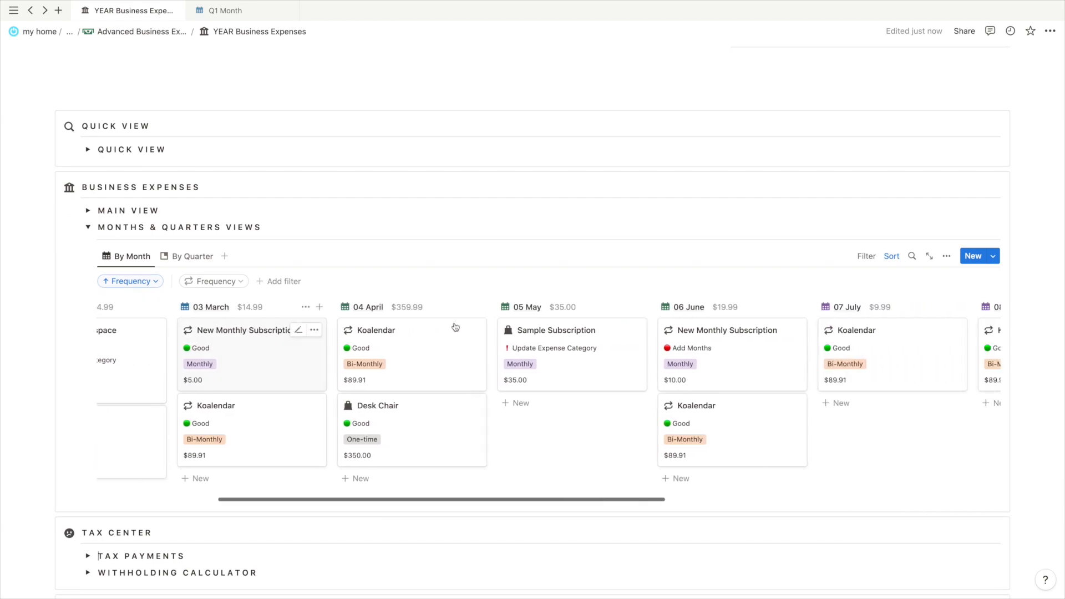
scroll(717, 316, "right", 4)
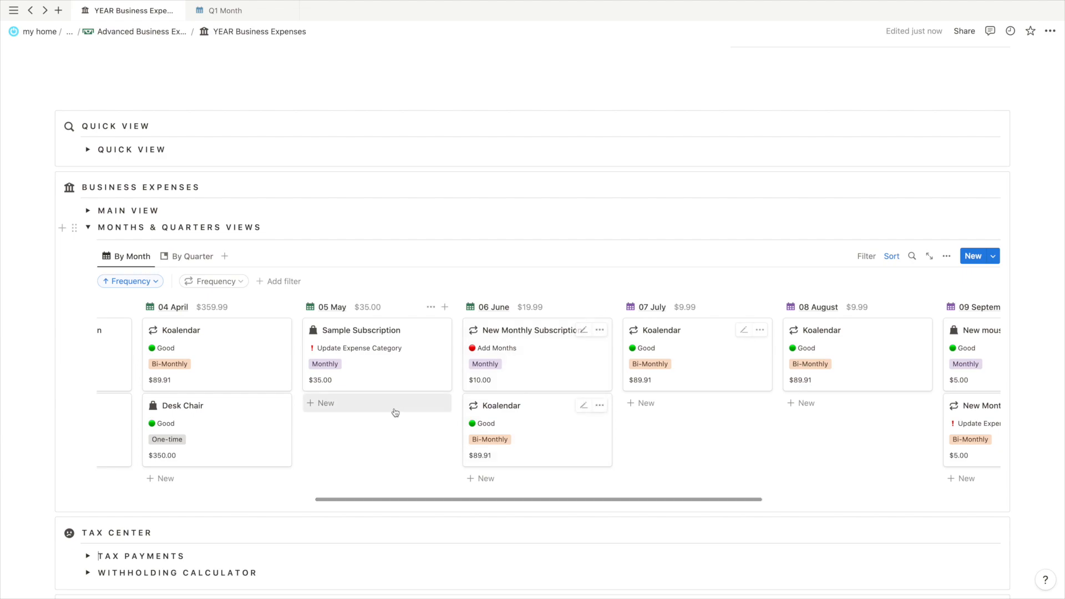
scroll(721, 333, "right", 6)
scroll(748, 330, "left", 12)
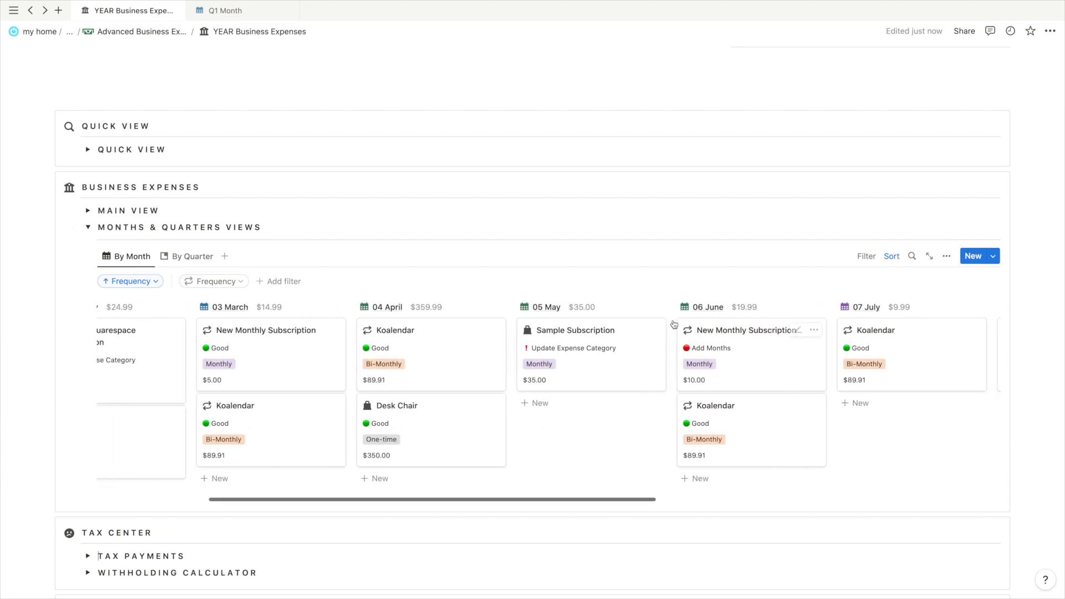
scroll(444, 362, "left", 3)
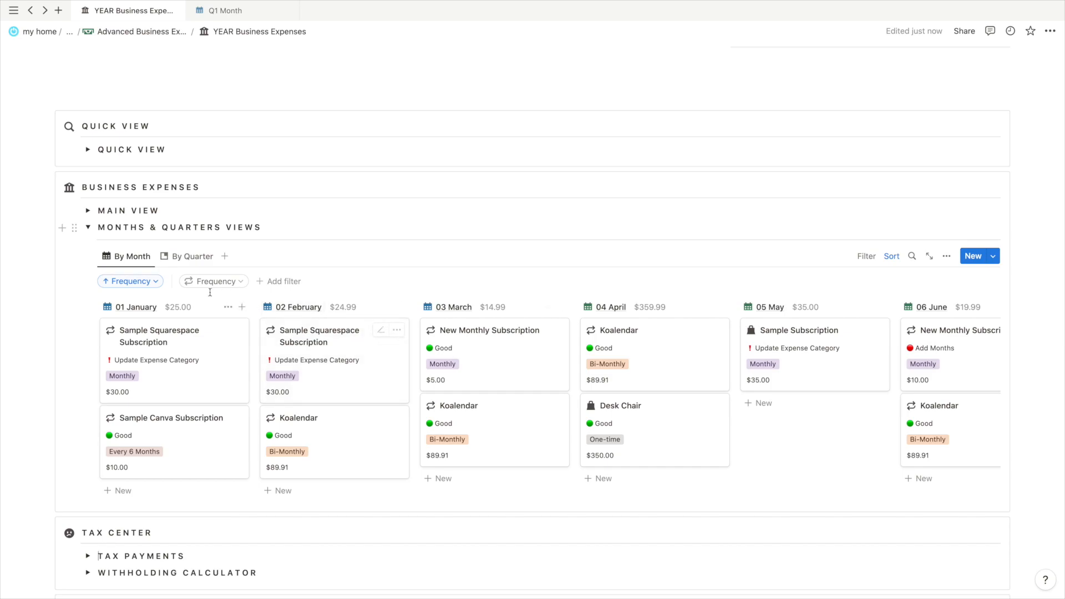
left_click(189, 256)
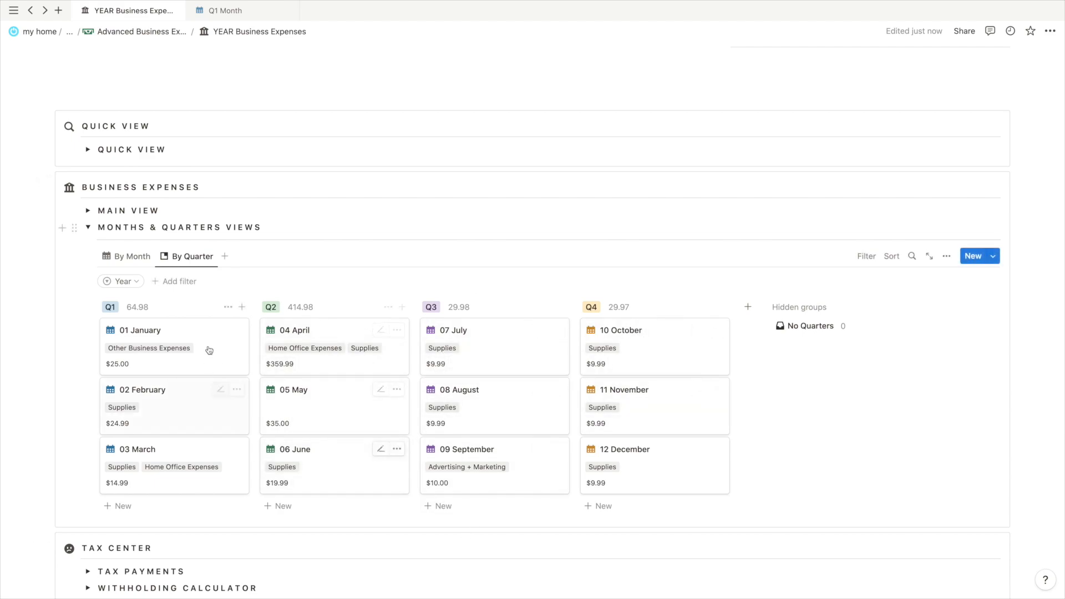
left_click(128, 257)
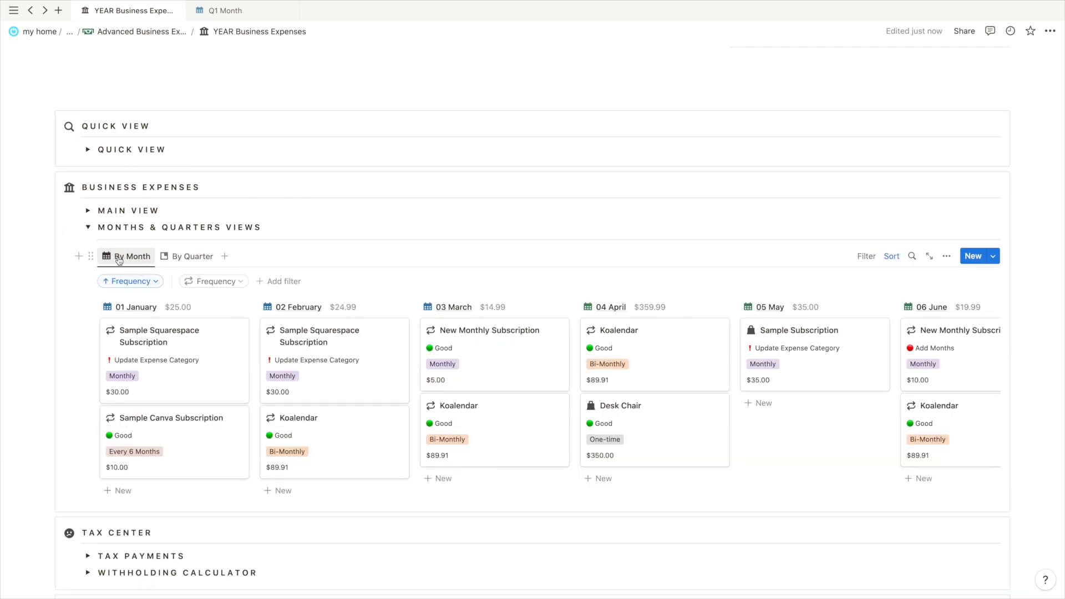
Collapse the Months & Quarters Views section and the Editable Templates list
left_click(88, 230)
scroll(532, 241, "up", 8)
scroll(744, 388, "down", 1)
left_click(722, 313)
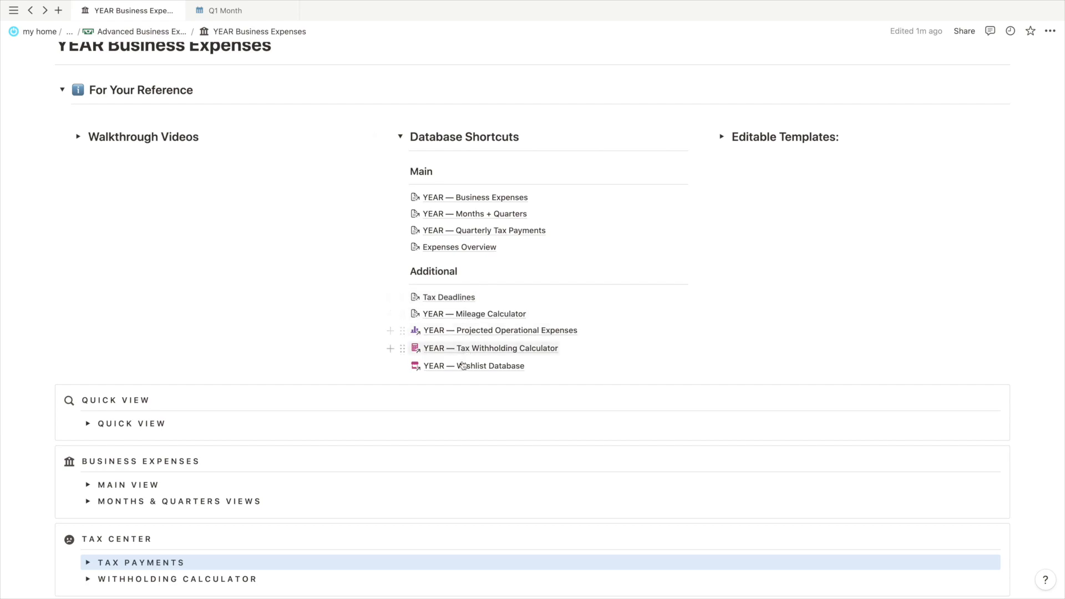
Open the Tax Deadlines database from the additional shortcuts and review the Quarter 3 entry and the ALL view
left_click(449, 297)
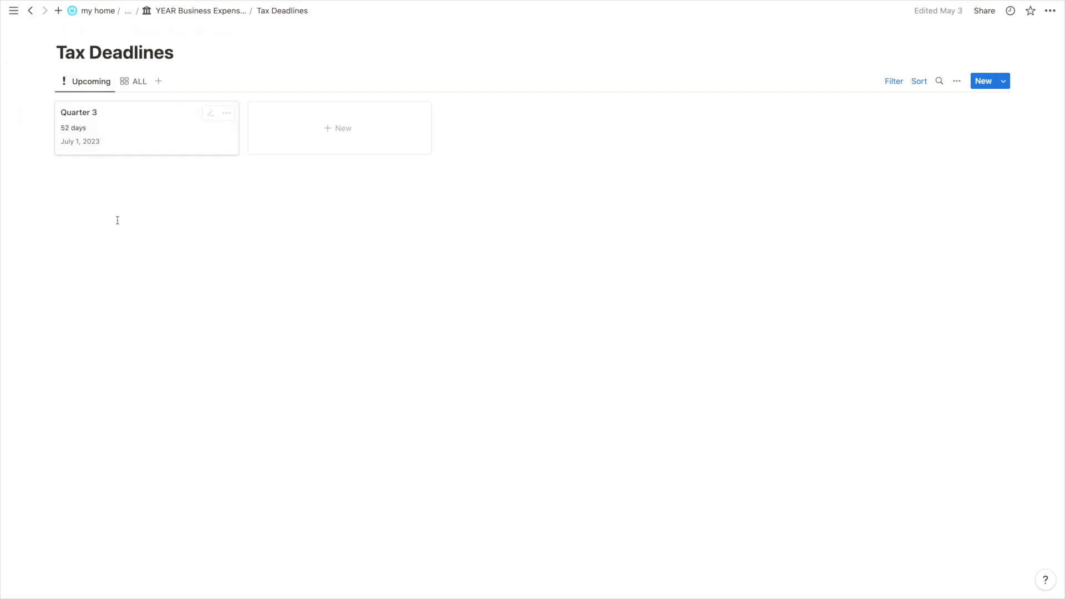
left_click(121, 132)
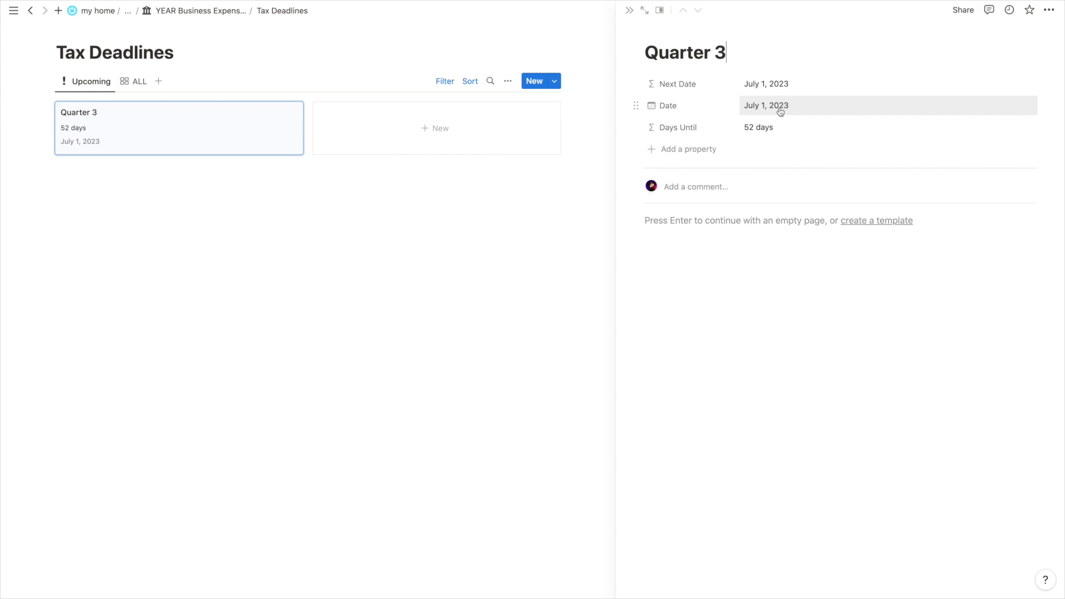
left_click(134, 83)
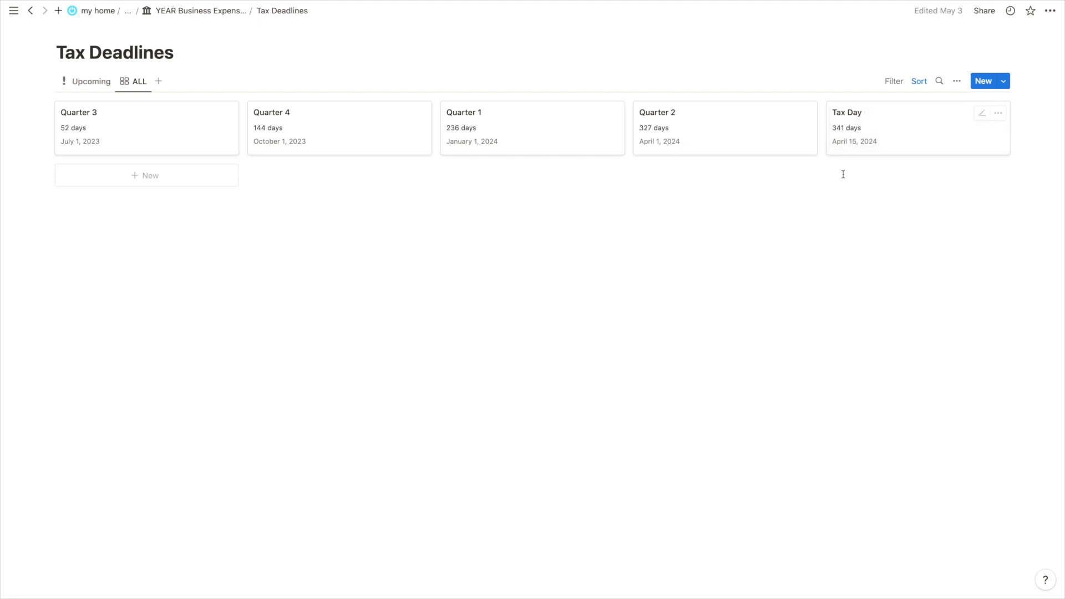
Return to the YEAR Business Expenses page and reopen the Tax Deadlines database in its Upcoming view
left_click(195, 10)
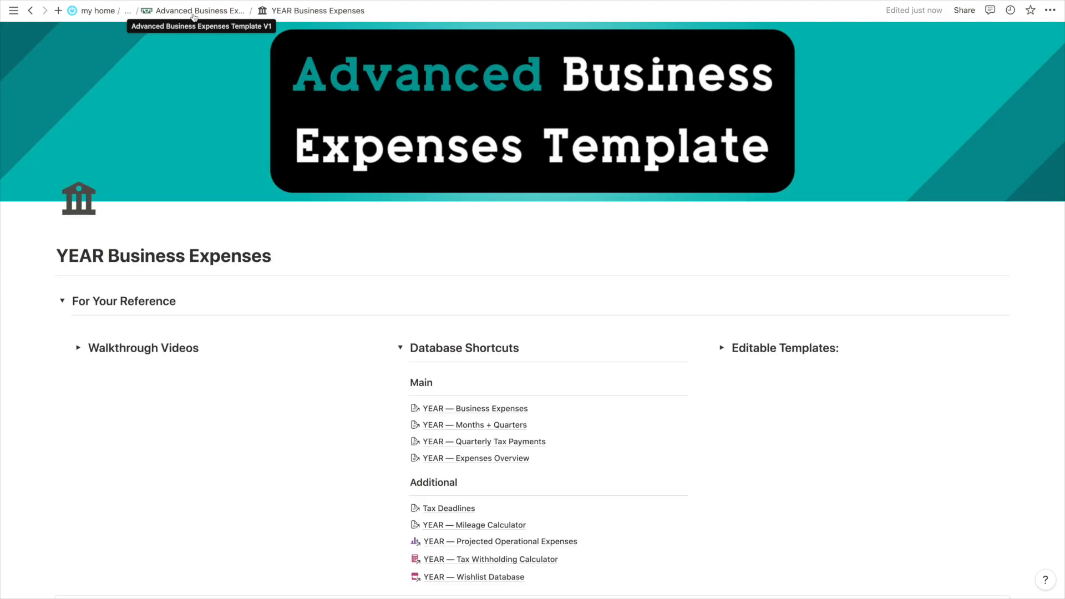
scroll(581, 406, "down", 4)
left_click(452, 310)
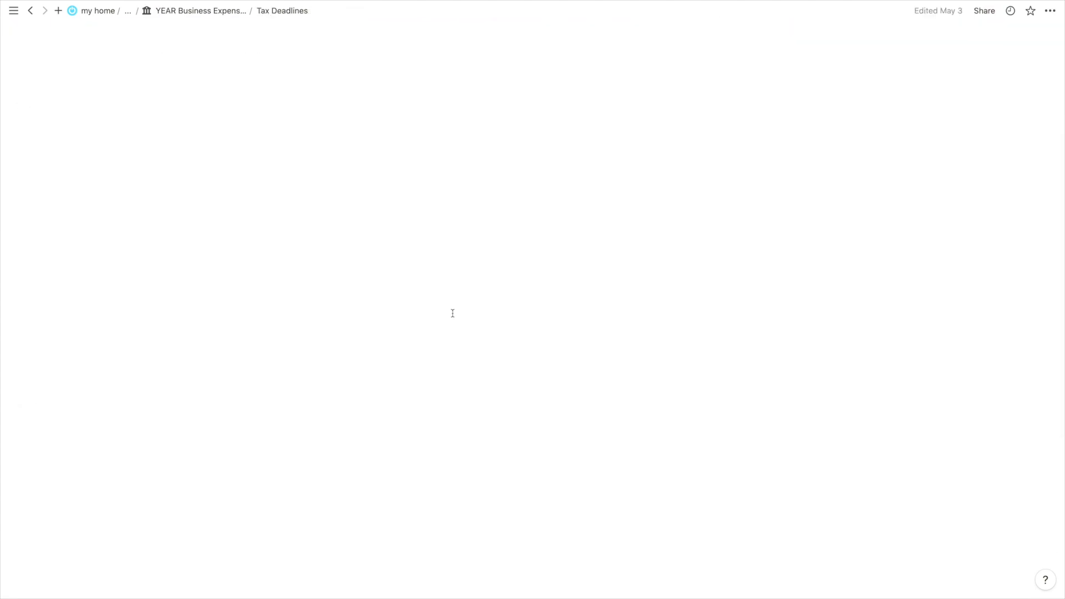
left_click(86, 81)
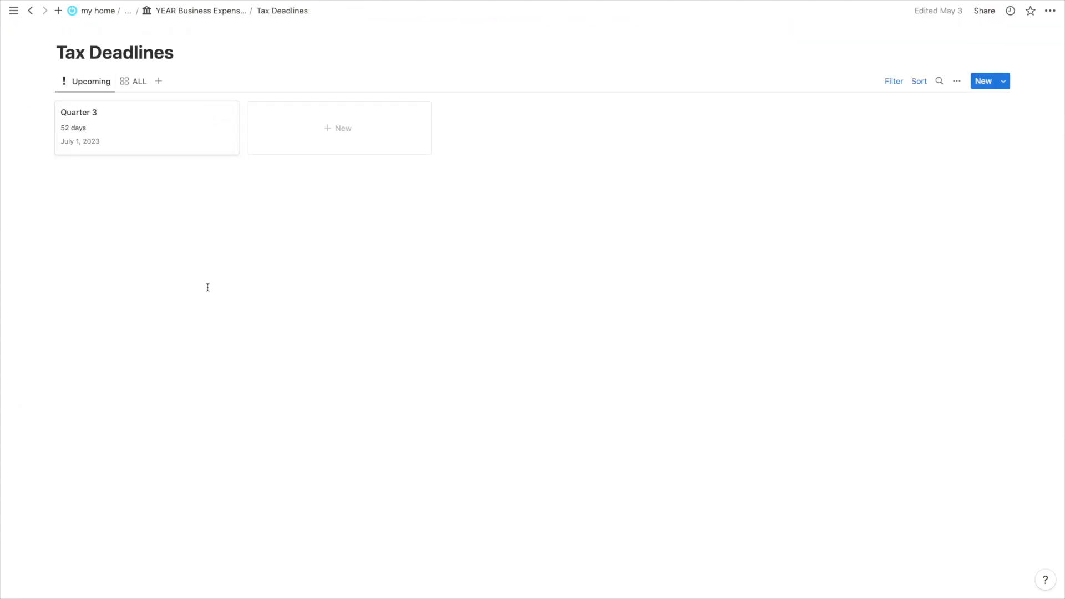
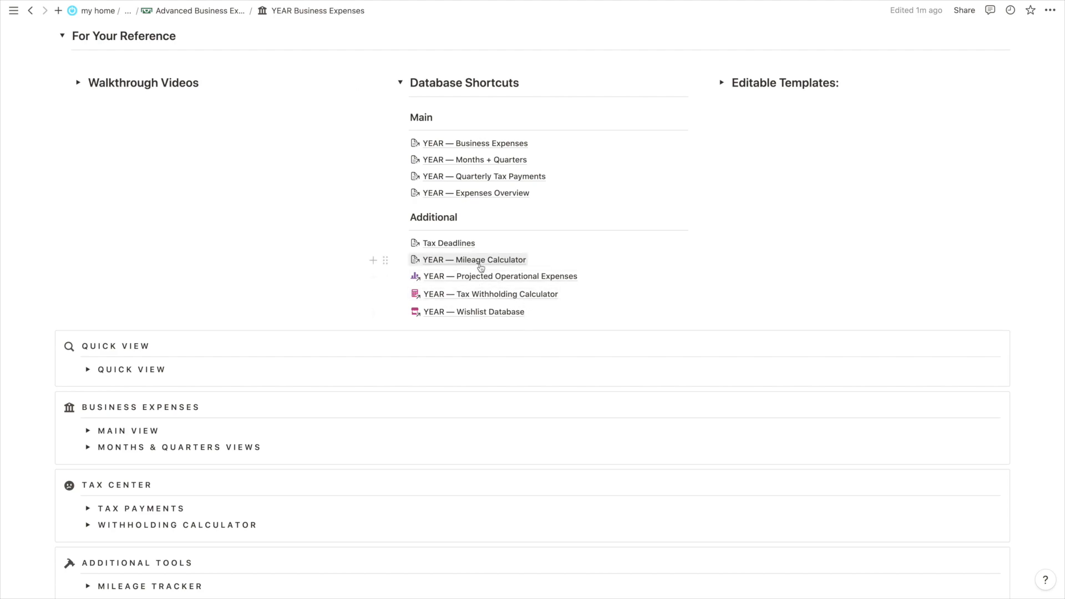
Open the YEAR — Mileage Calculator database from the YEAR Business Expenses page and look over its Mileage Tracker table
left_click(481, 260)
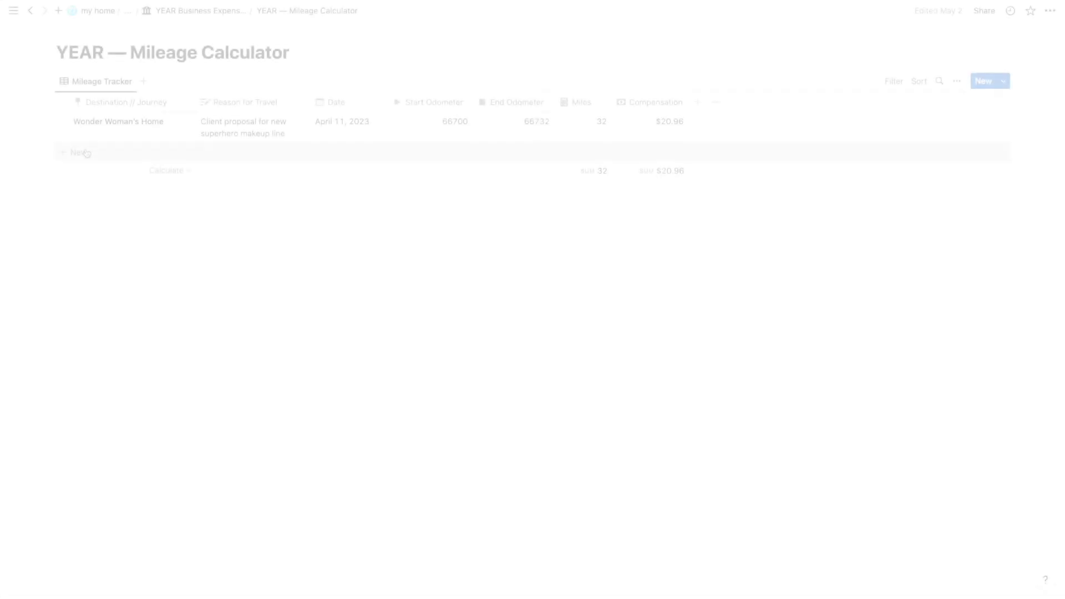
Add a Mileage Tracker trip with destination Superman's home, reason for travel Fix his suit, and date May 9, 2023
left_click(118, 153)
key("Escape")
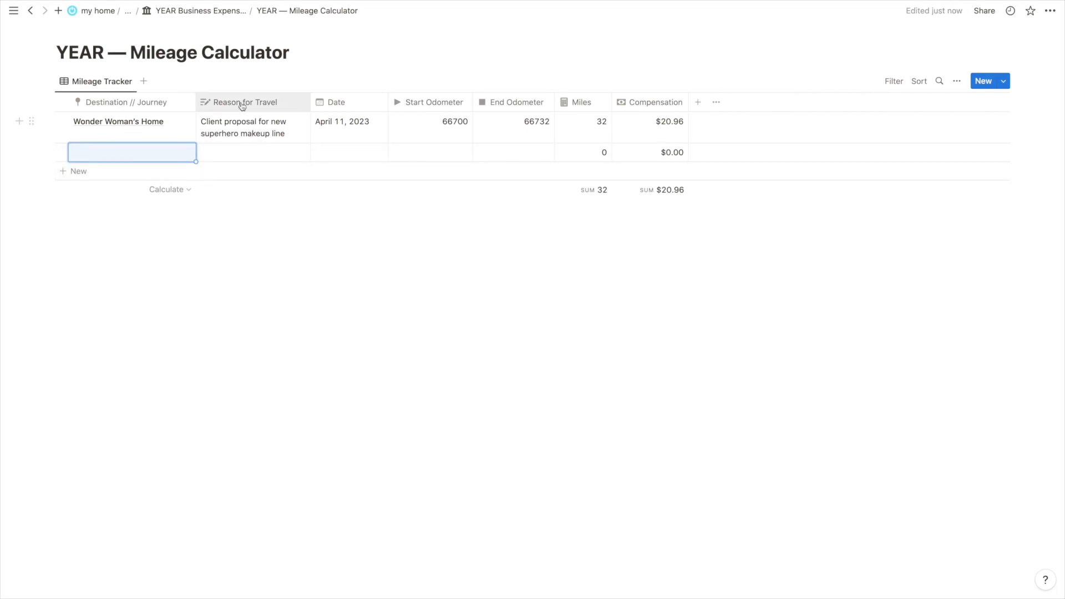
left_click(133, 154)
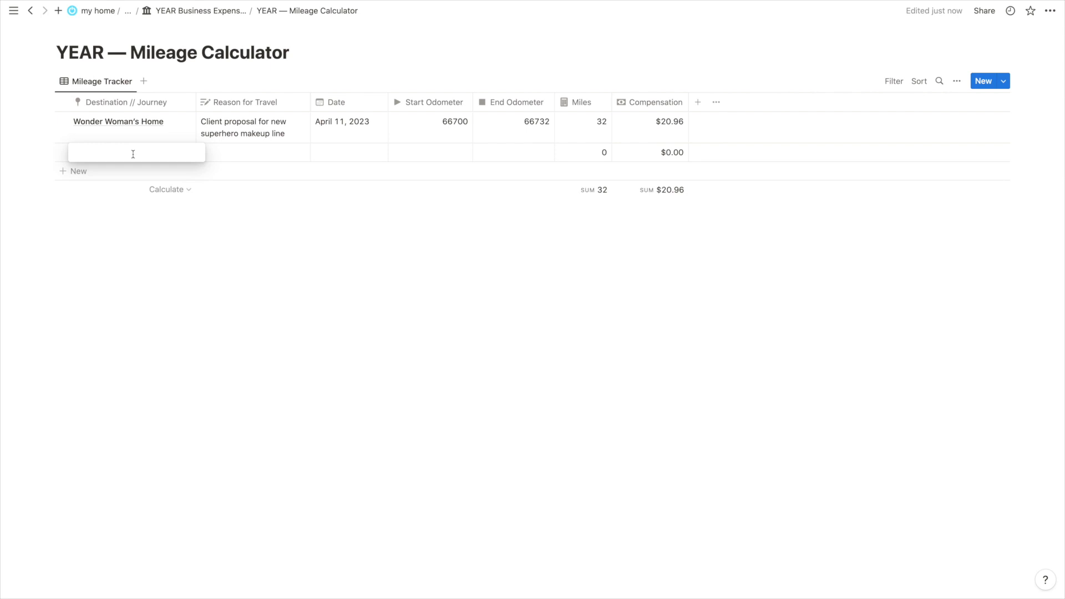
type("Superman’s home")
key("Tab")
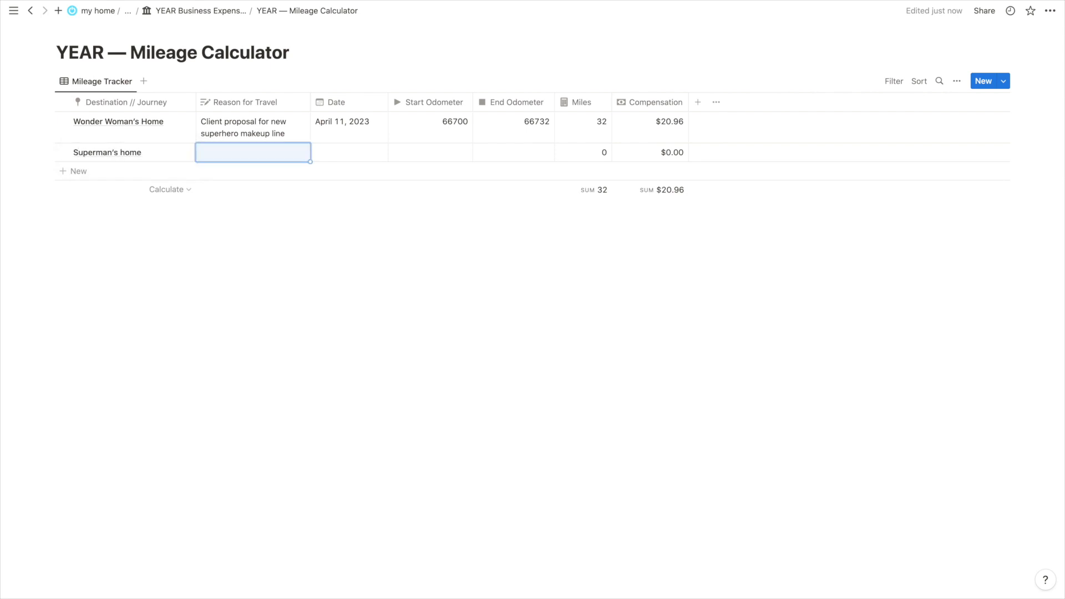
left_click(212, 151)
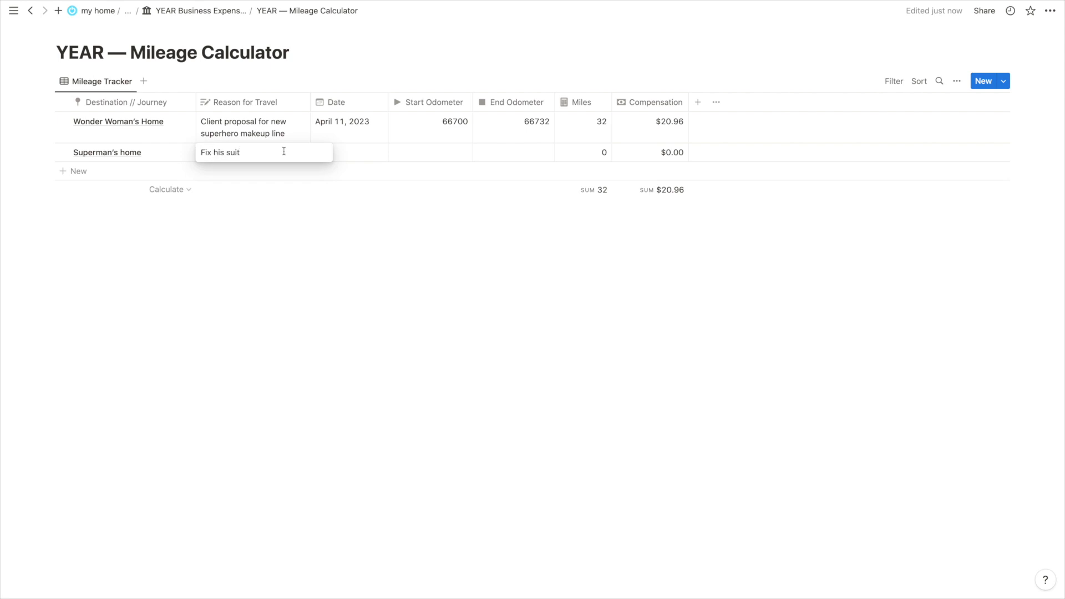
left_click(360, 152)
left_click(353, 253)
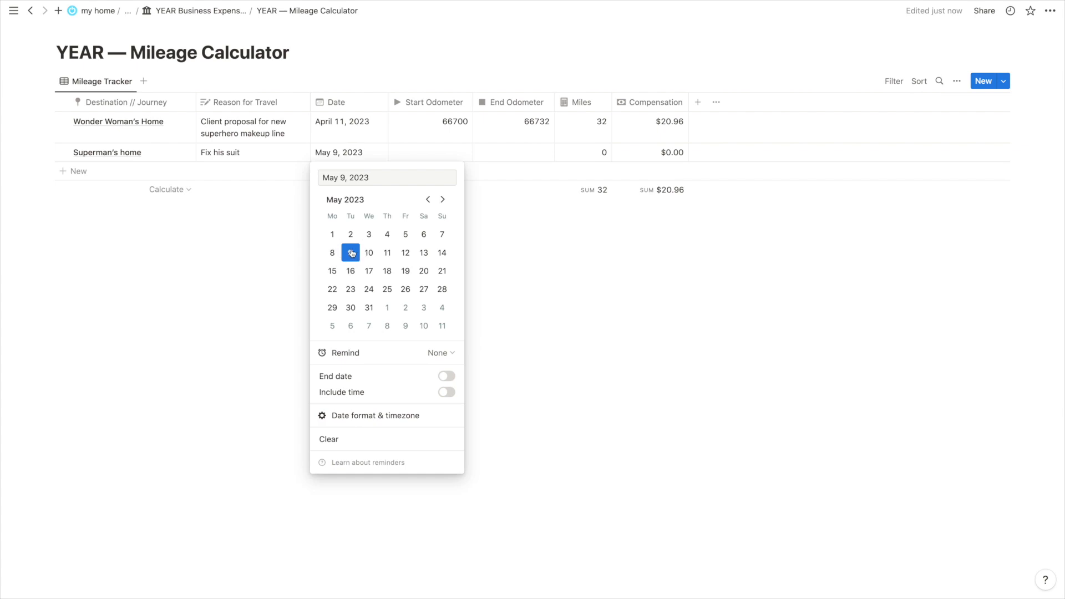
key("Escape")
Copy the Wonder Woman's Home end odometer, 66732, into the Superman's home trip's Start Odometer and set its End Odometer to 70000
double_click(447, 123)
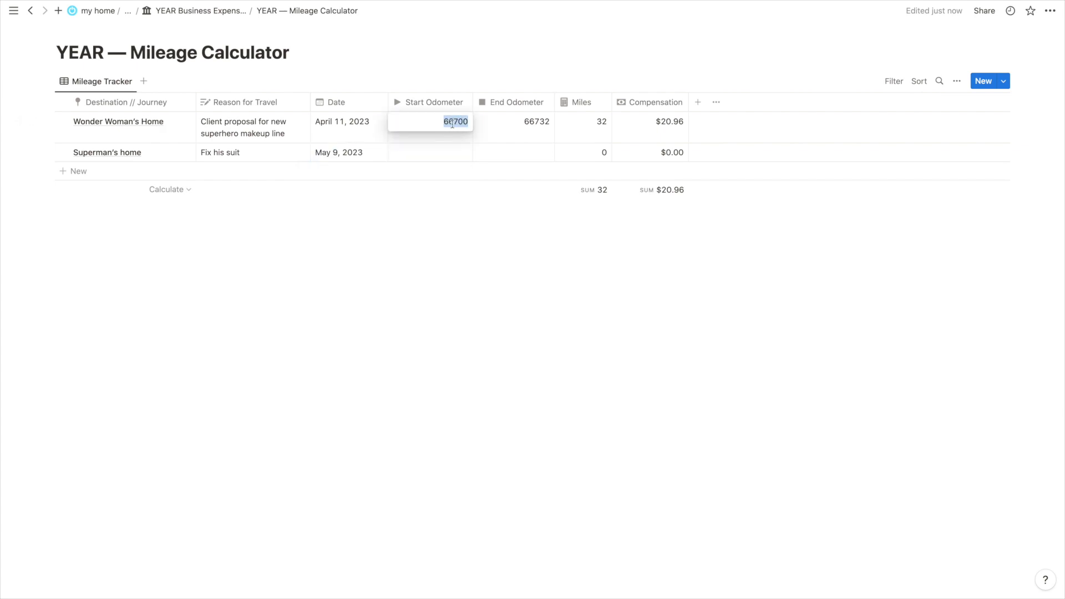
double_click(542, 126)
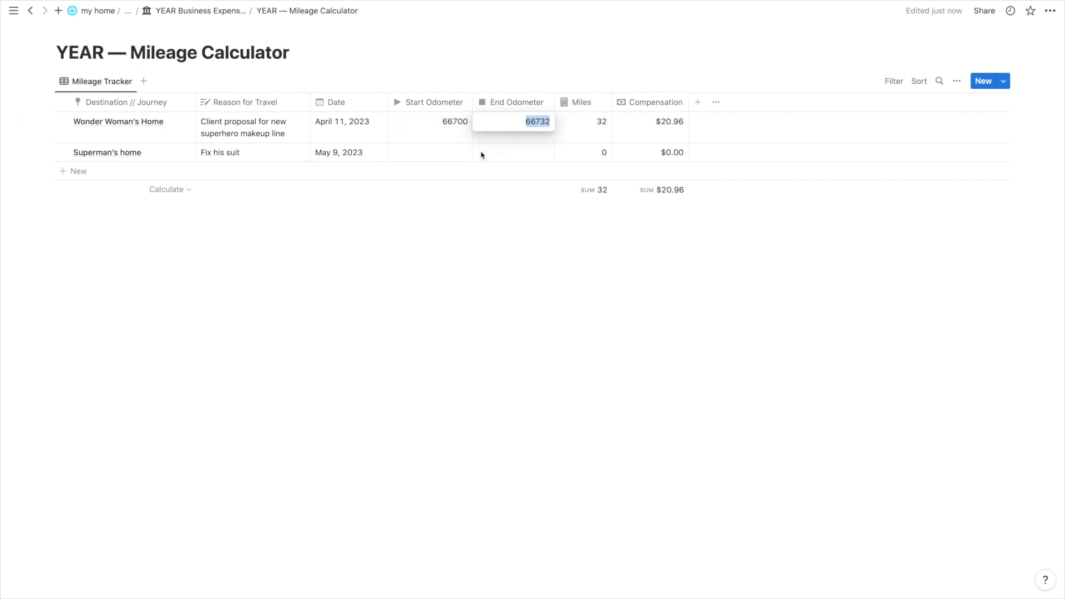
key("ctrl+c")
left_click(439, 153)
key("ctrl+v")
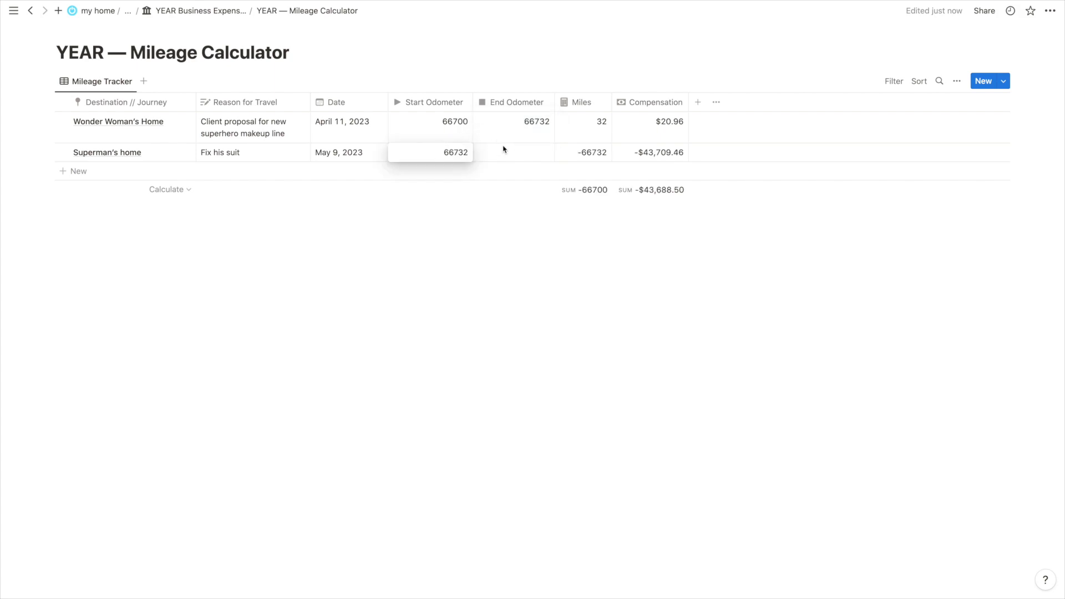
left_click(508, 150)
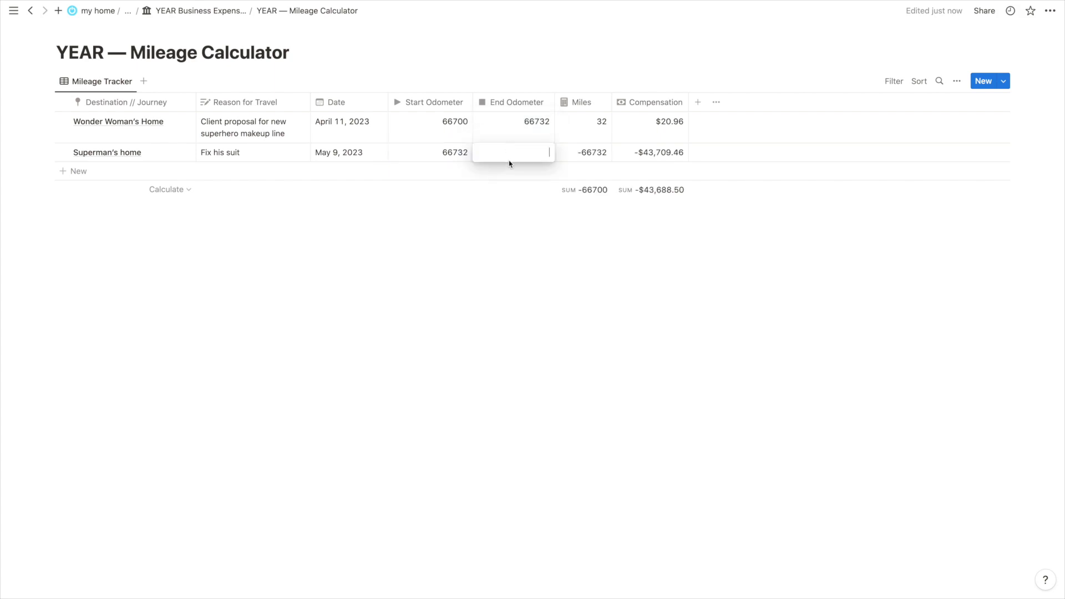
type("70000")
key("Return")
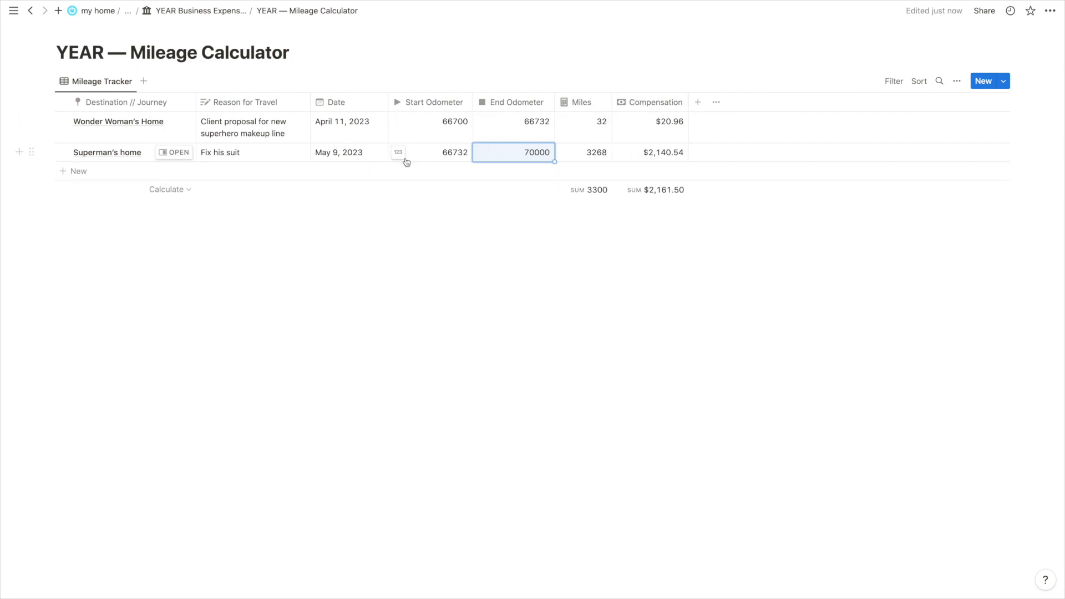
Delete the Superman's home trip from the Mileage Tracker
left_click(63, 153)
key("Delete")
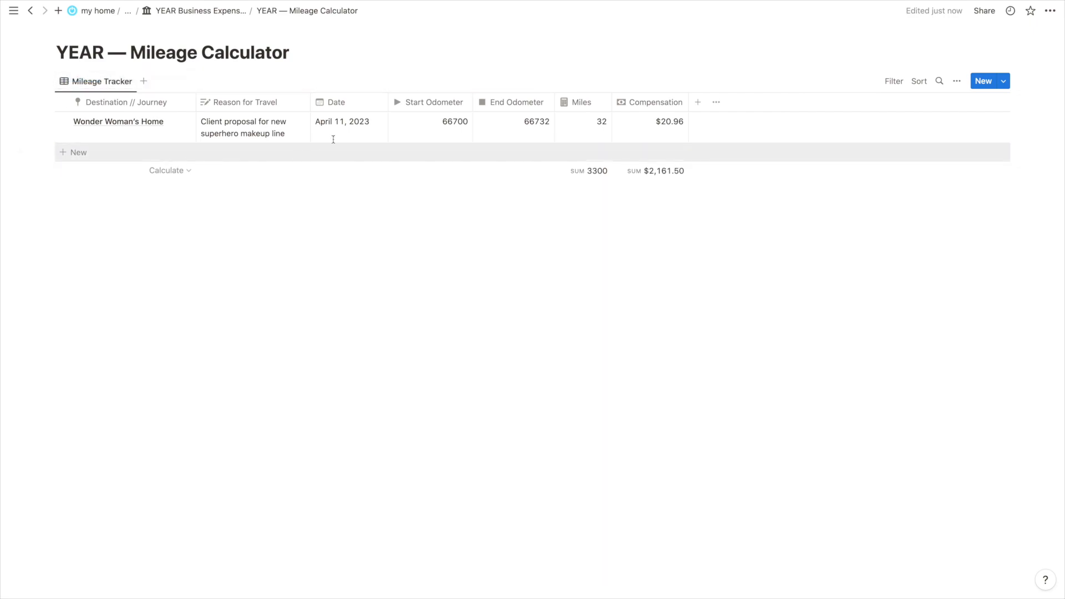
Return to the YEAR Business Expenses page and open the YEAR — Projected Operational Expenses database
left_click(235, 18)
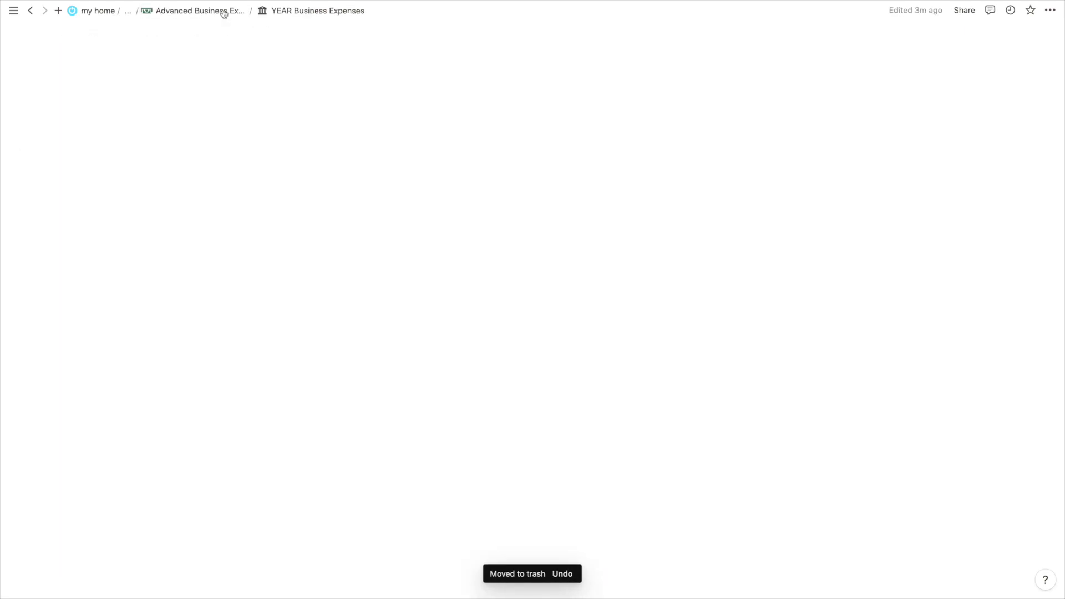
scroll(458, 361, "down", 3)
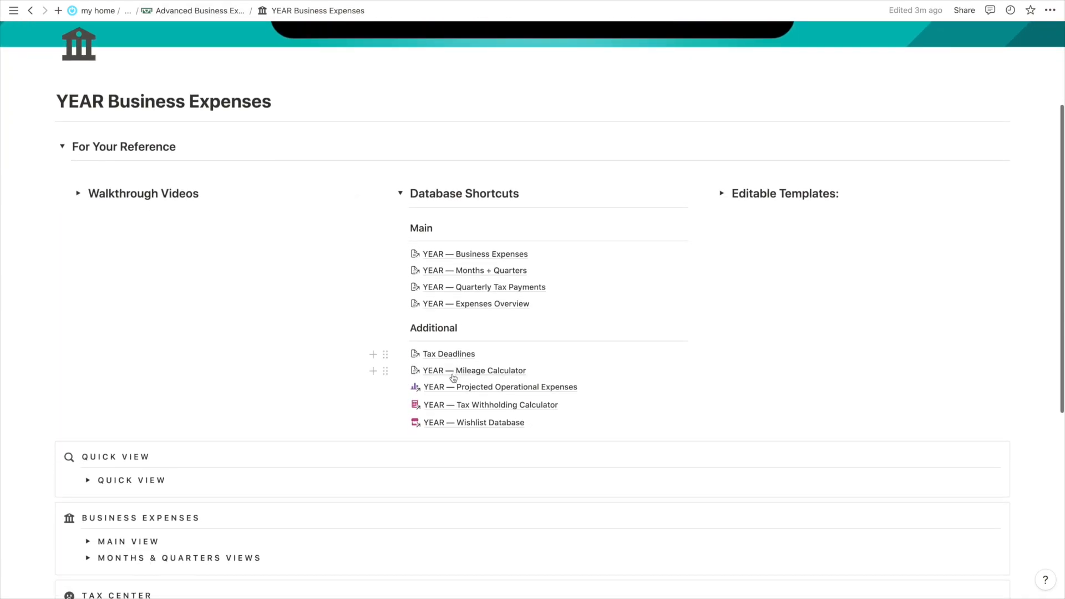
left_click(452, 387)
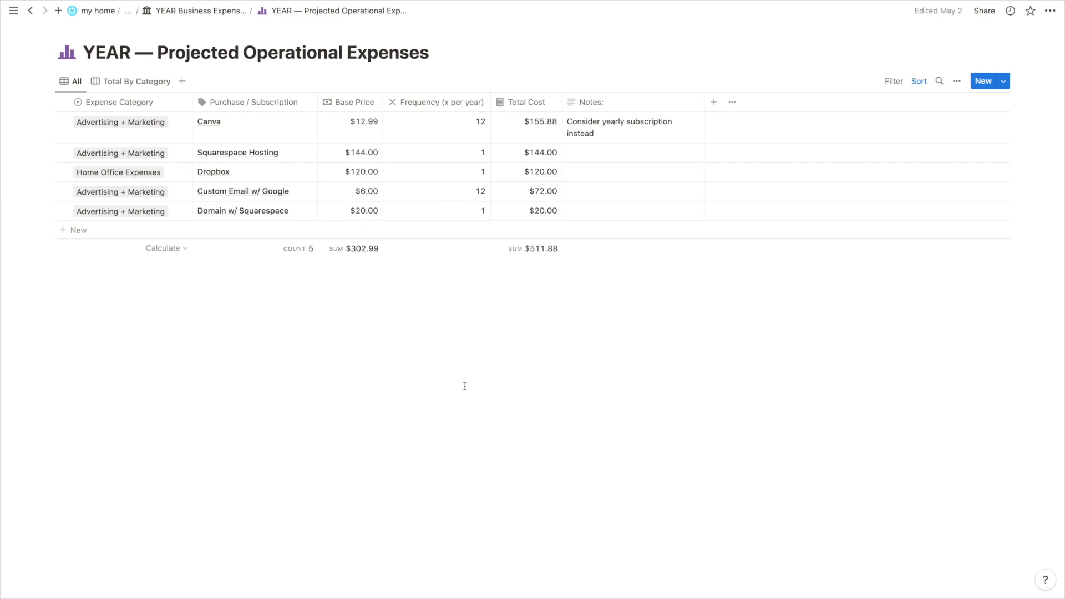
Go back to the YEAR Business Expenses page and open the YEAR — Business Expenses database in its Projected view
left_click(206, 12)
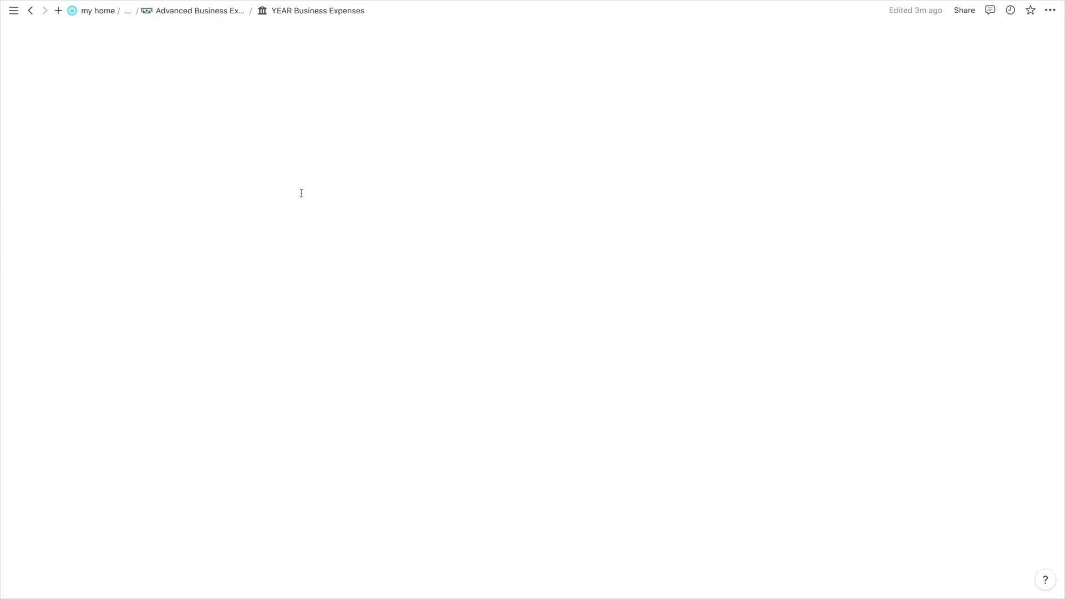
scroll(452, 345, "down", 3)
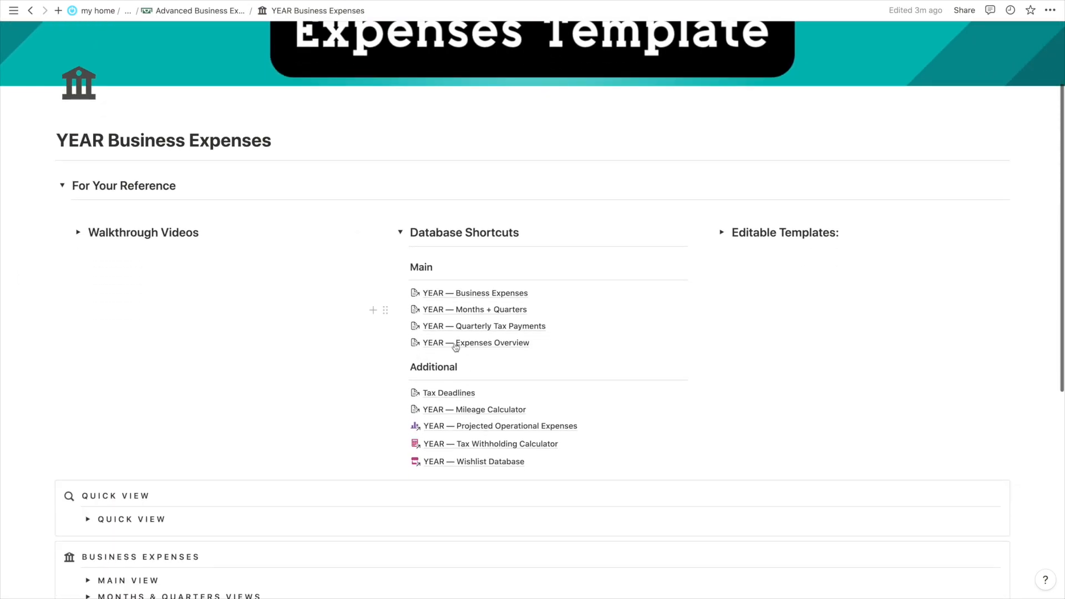
left_click(502, 293)
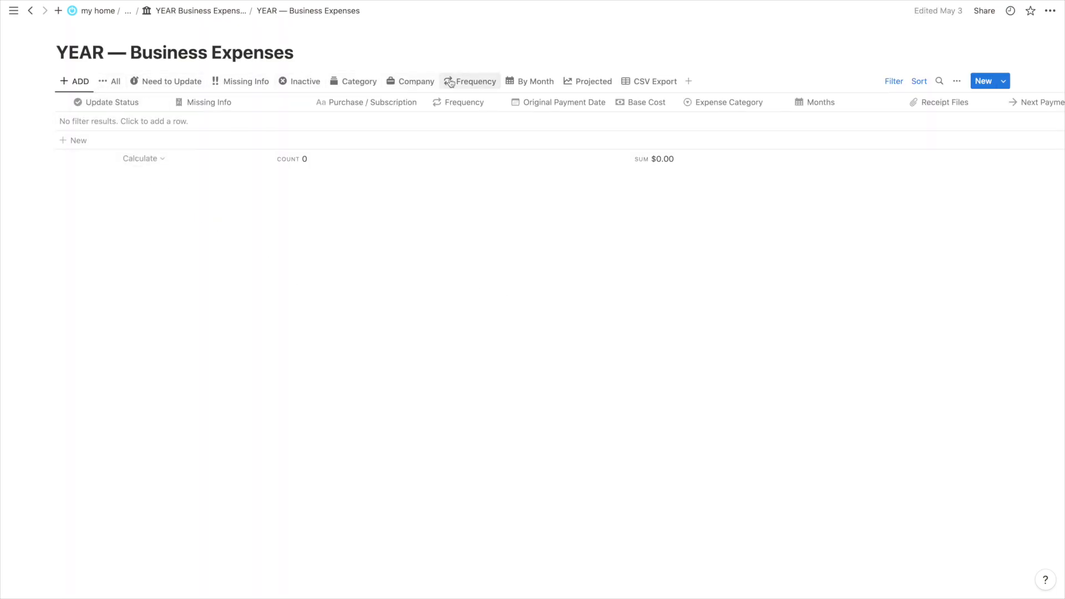
left_click(579, 83)
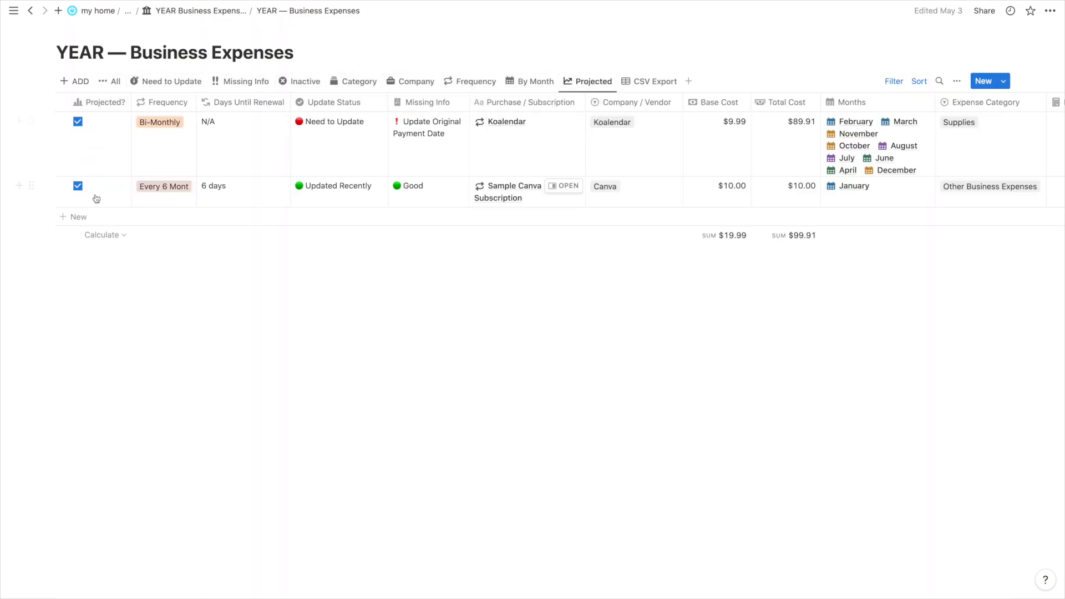
Leave the Business Expenses database and reopen YEAR — Projected Operational Expenses from the additional shortcuts
left_click(31, 12)
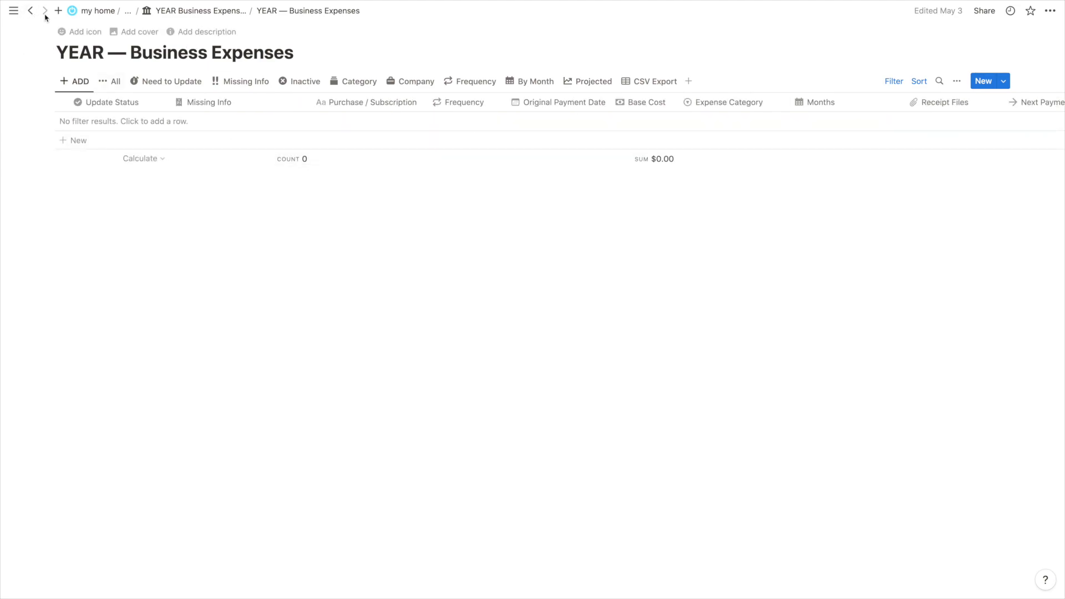
left_click(32, 11)
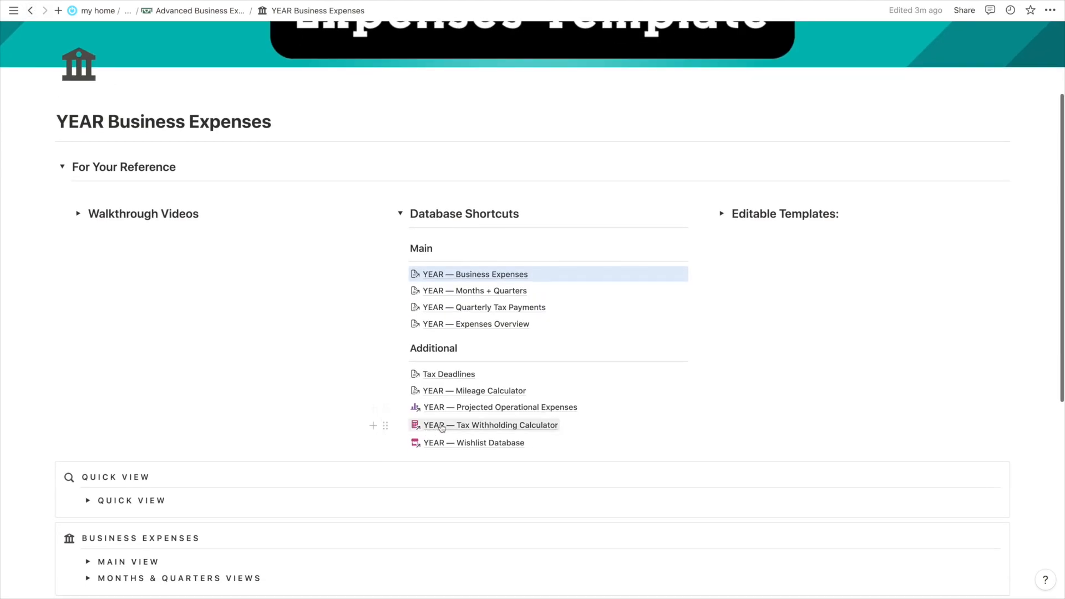
left_click(491, 407)
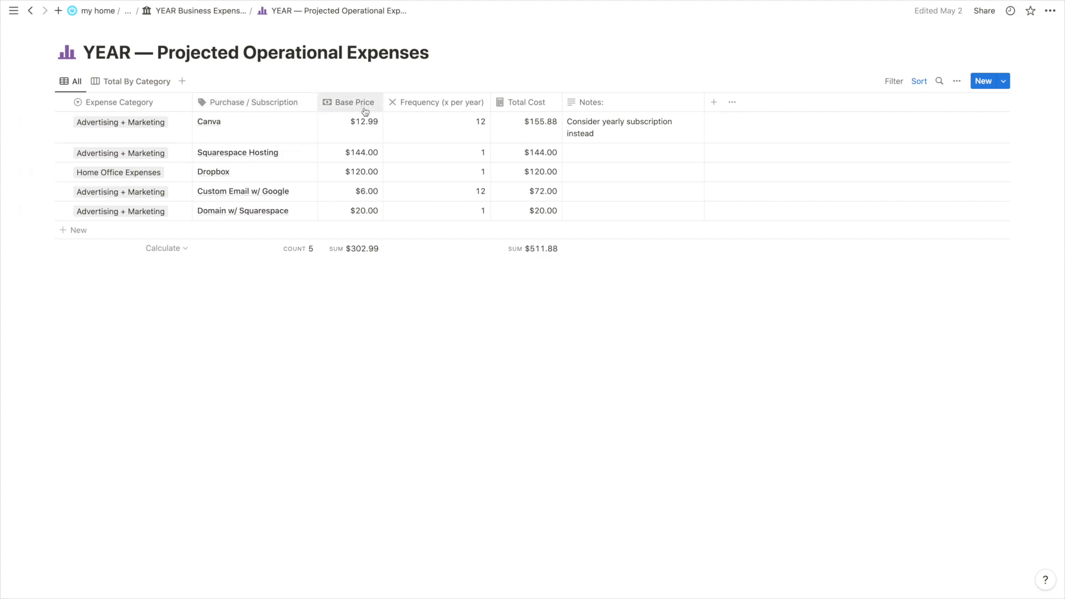
Try a frequency of 3 per year for the Canva subscription, and undo the change
left_click(464, 129)
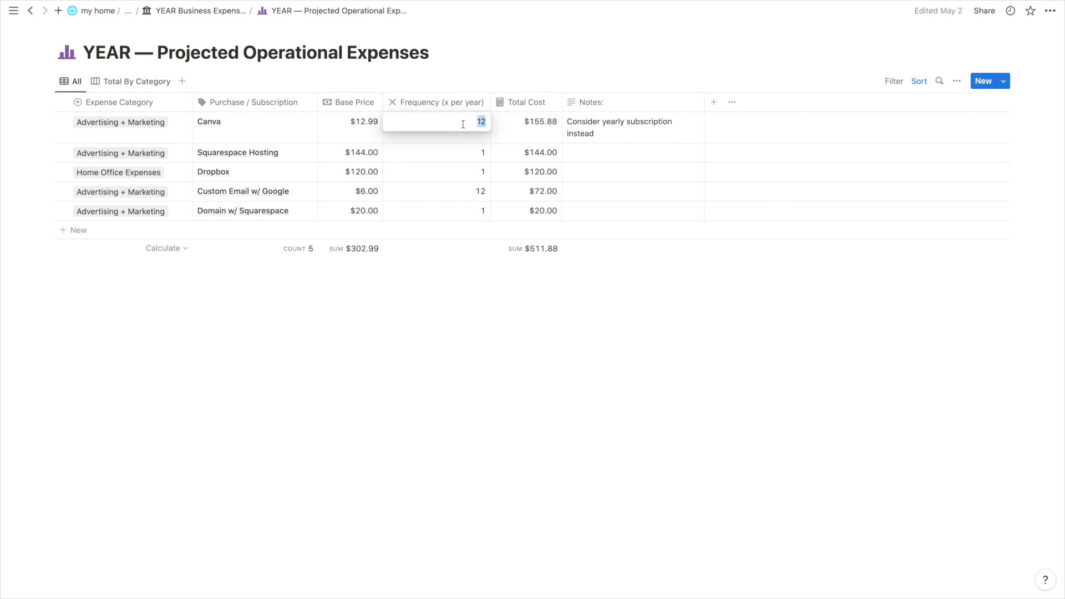
type("3")
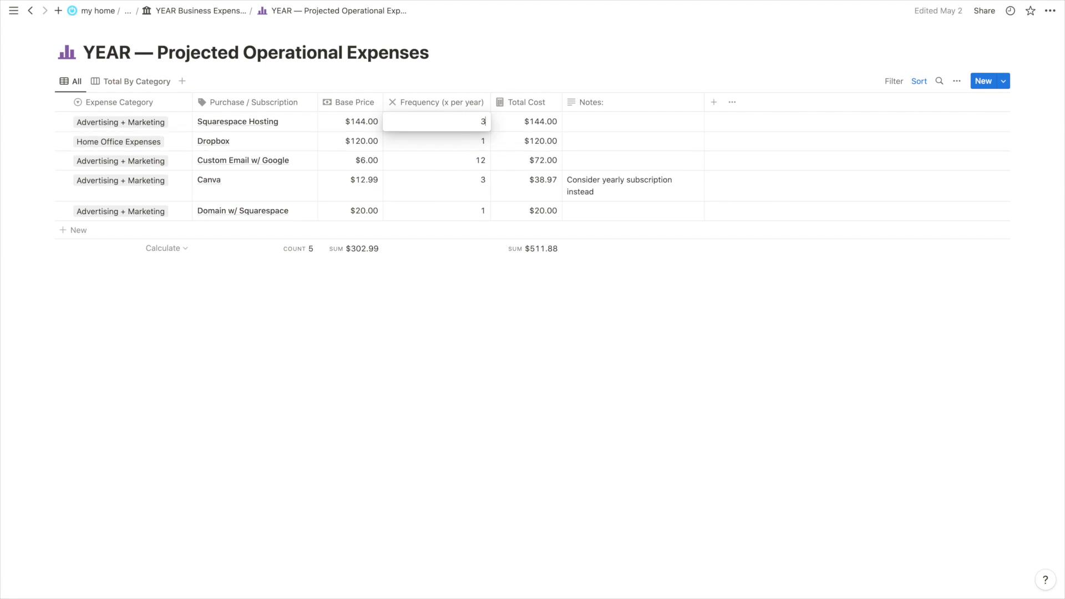
key("Return")
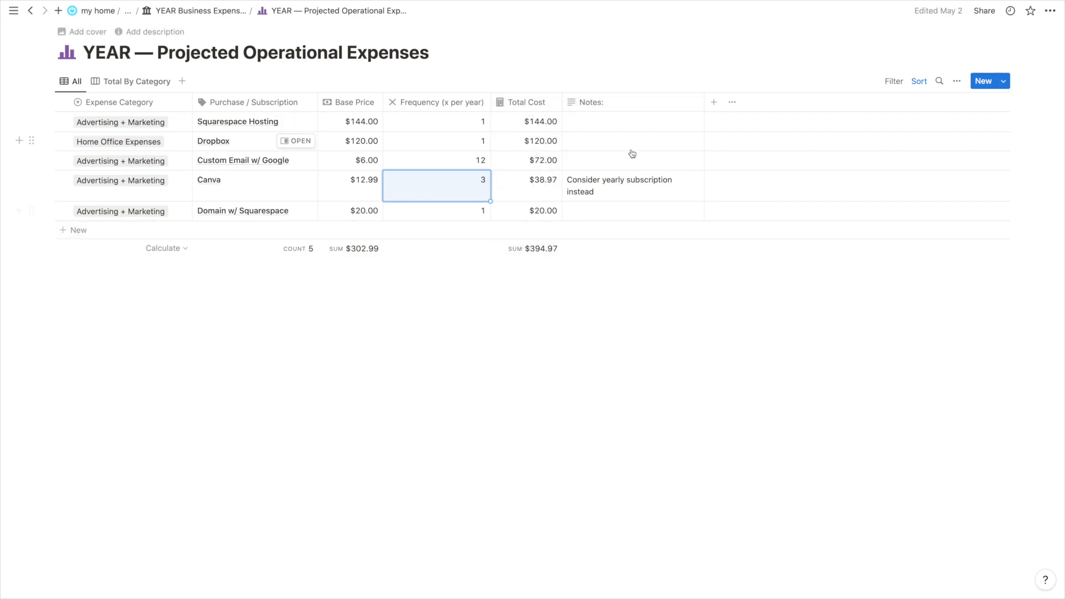
key("ctrl+z")
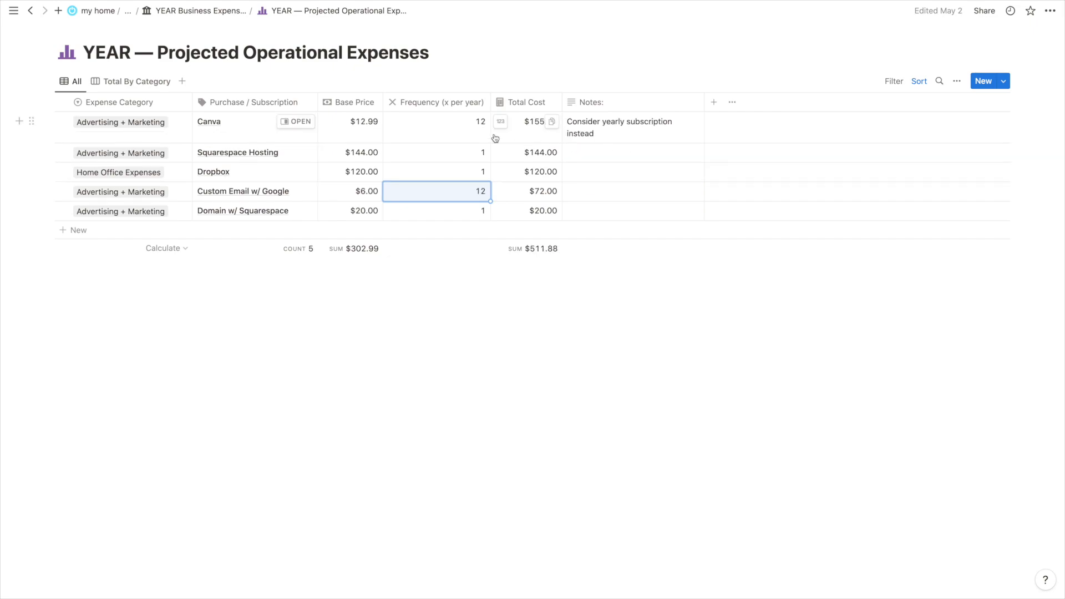
Review the projected expenses in the Total By Category view and switch back to the All view
left_click(145, 89)
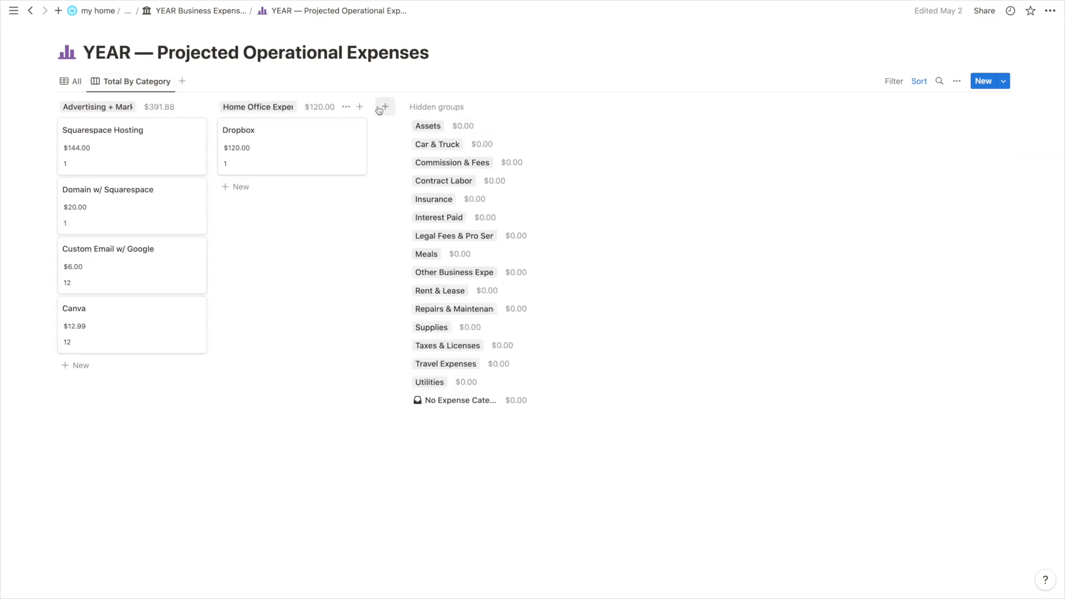
left_click(76, 84)
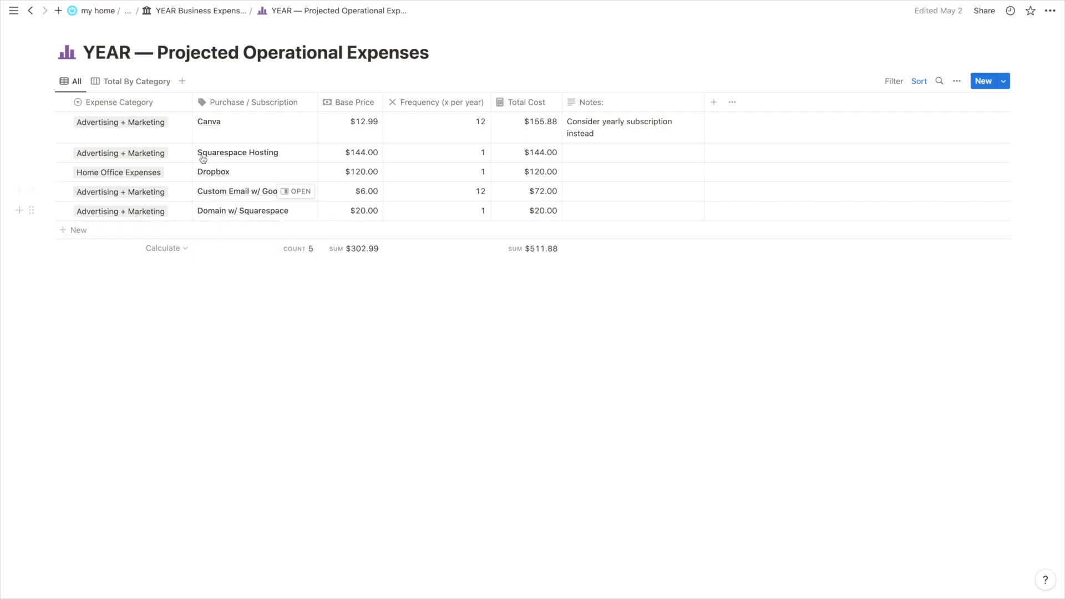
Return to the YEAR Business Expenses page and open the YEAR — Tax Withholding Calculator database
left_click(202, 14)
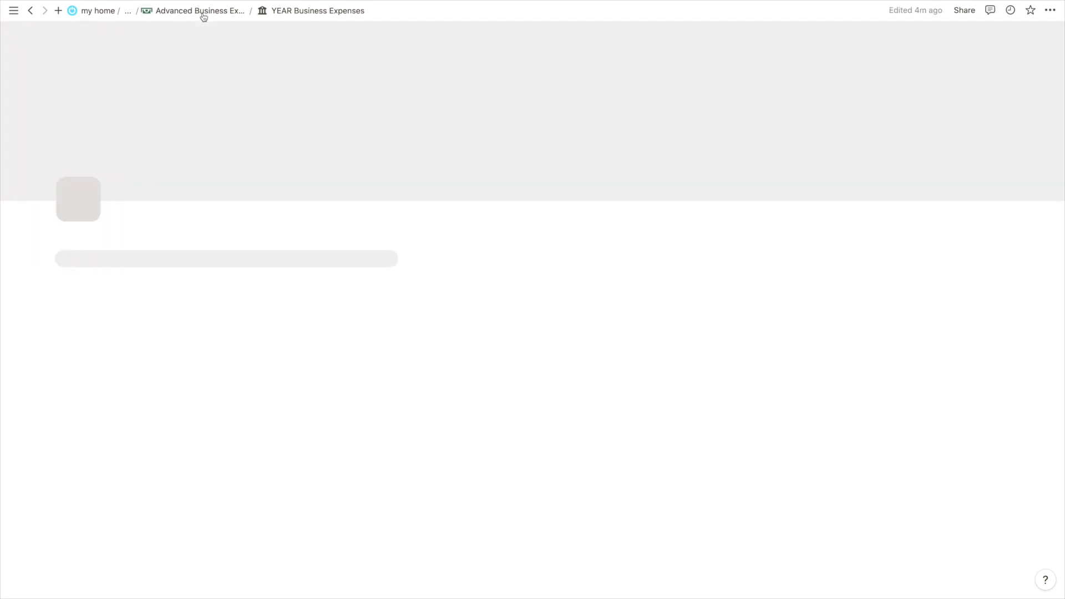
scroll(451, 389, "down", 3)
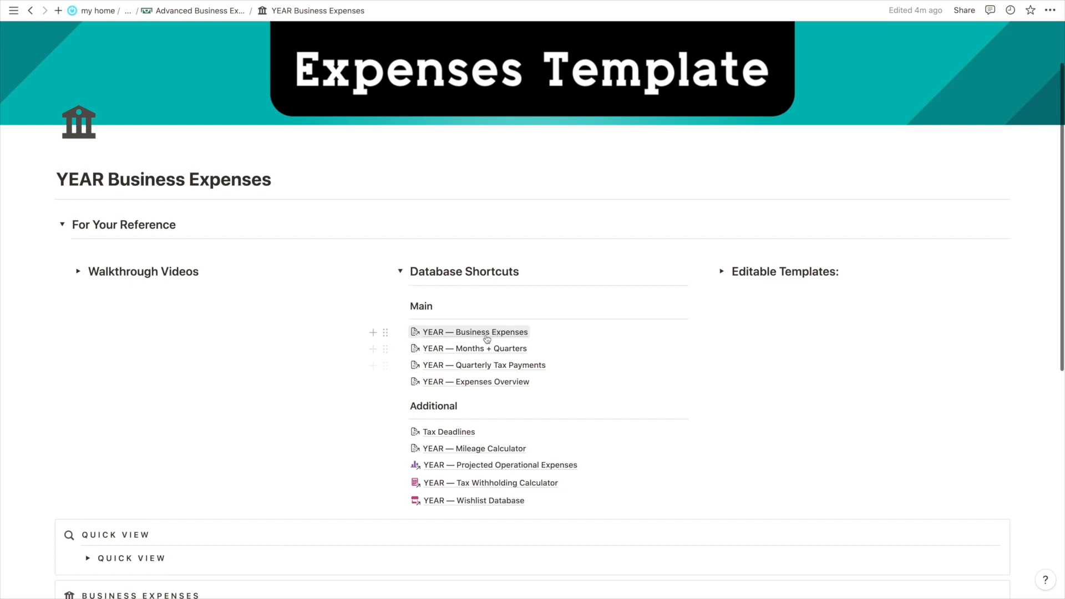
scroll(502, 335, "down", 1)
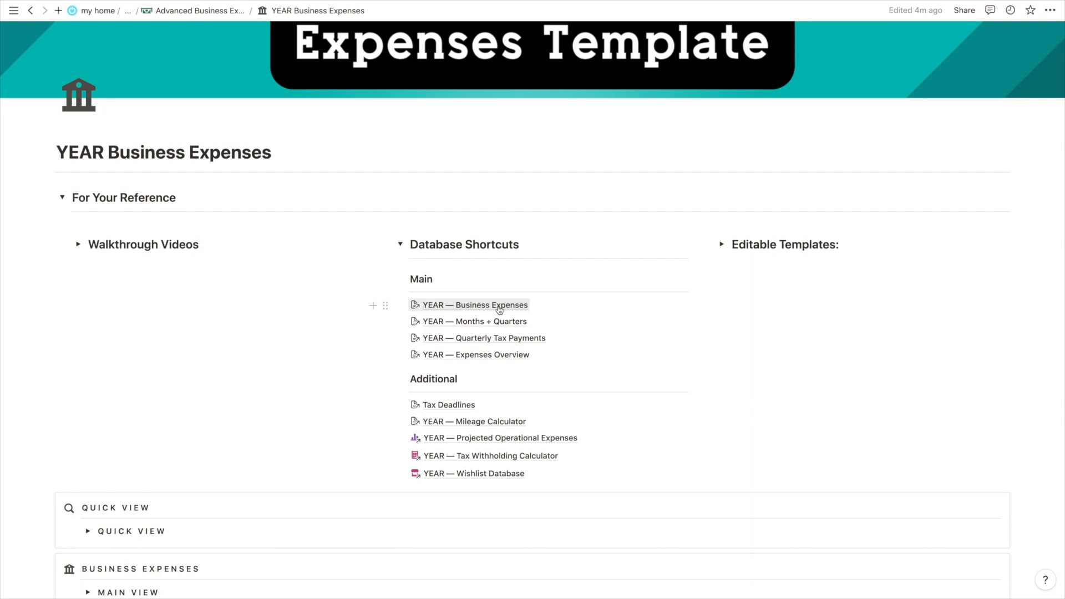
scroll(500, 311, "down", 4)
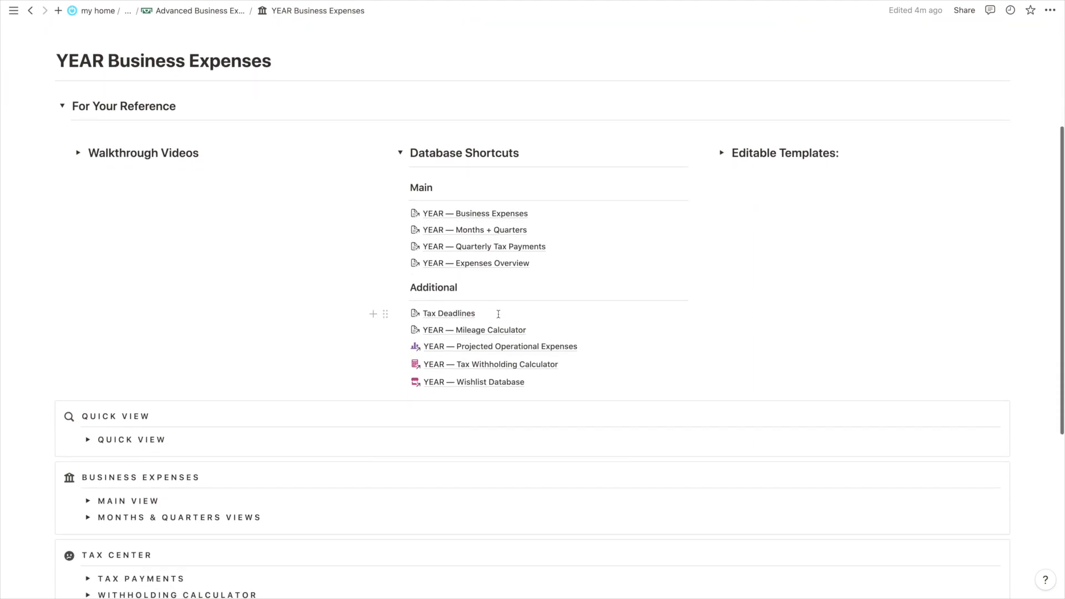
left_click(507, 350)
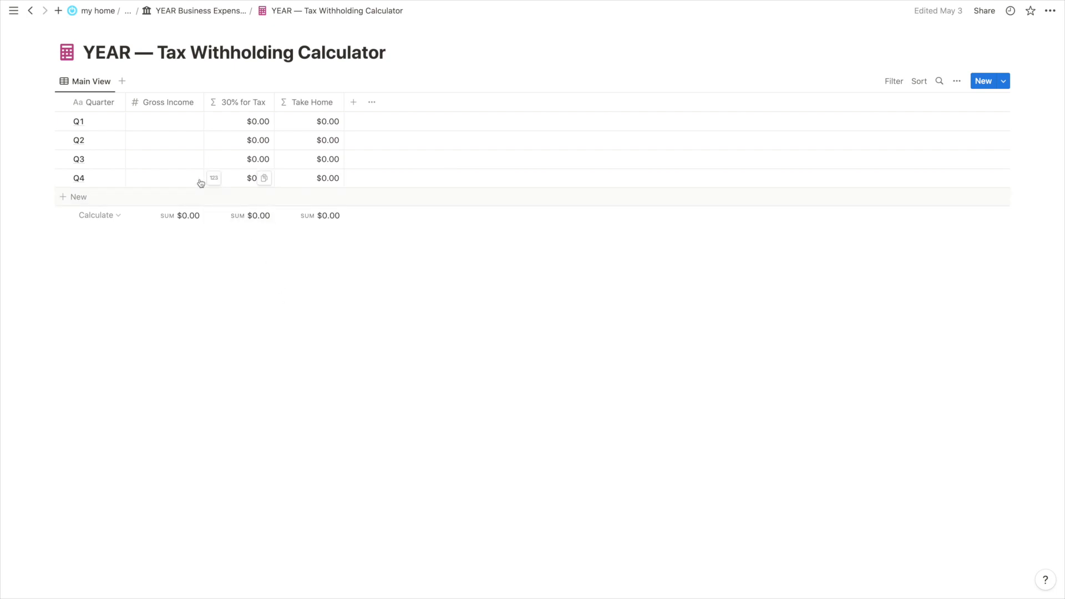
Set the Q1 Gross Income in the Tax Withholding Calculator to 10000
left_click(183, 119)
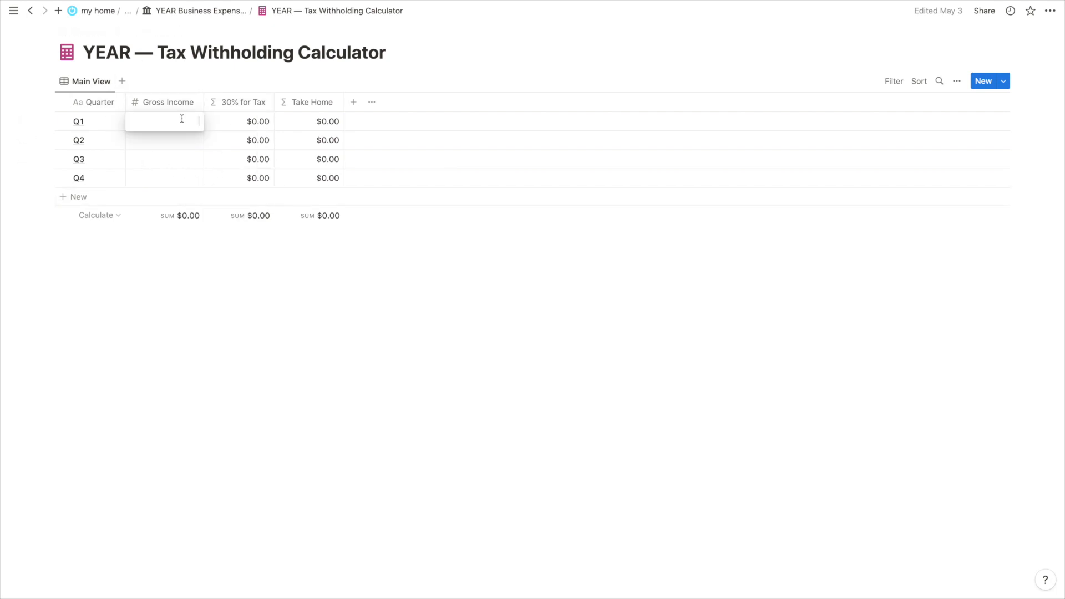
type("10000")
key("Return")
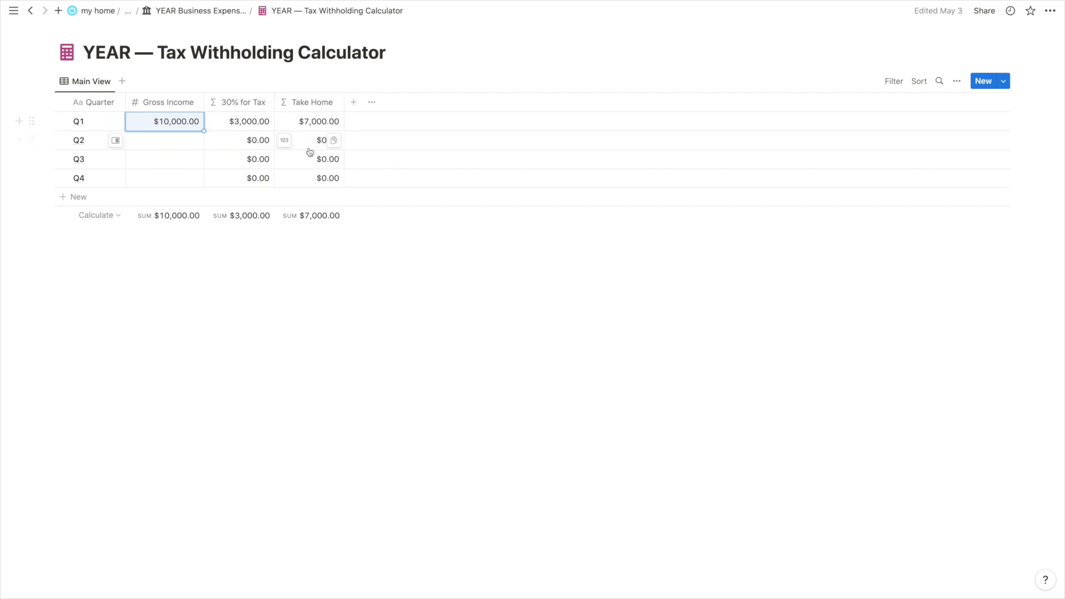
Change the 30% for Tax formula to multiply Gross Income by 0.25
left_click(244, 122)
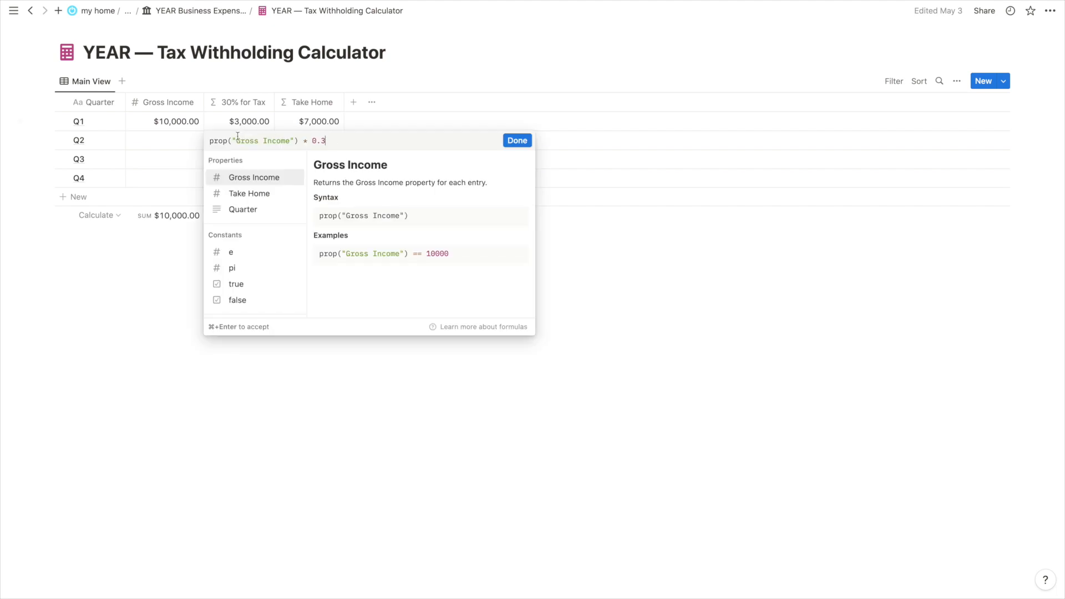
left_click(253, 113)
left_click(252, 121)
type("25")
key("BackSpace")
key("BackSpace")
type("50")
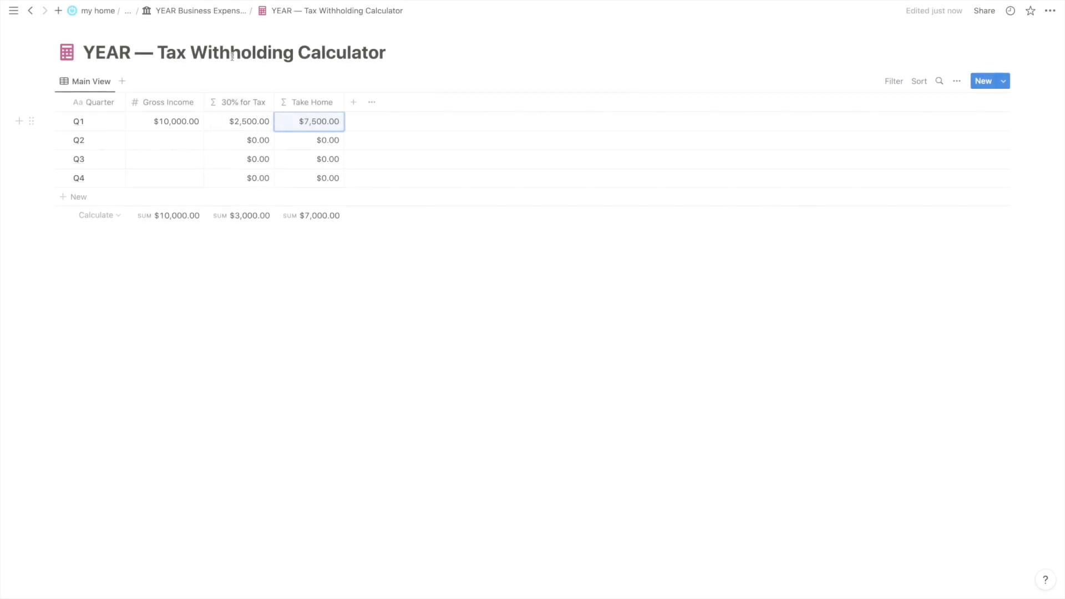
Inspect the formulas behind the 30% for Tax and Take Home columns without changing them
left_click(248, 122)
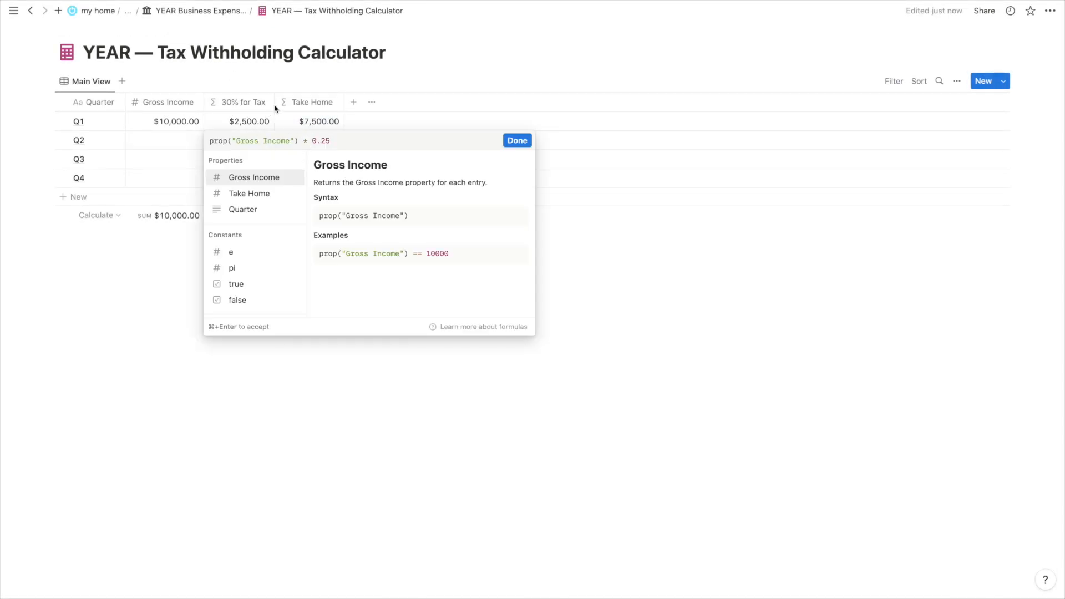
key("Escape")
left_click(319, 128)
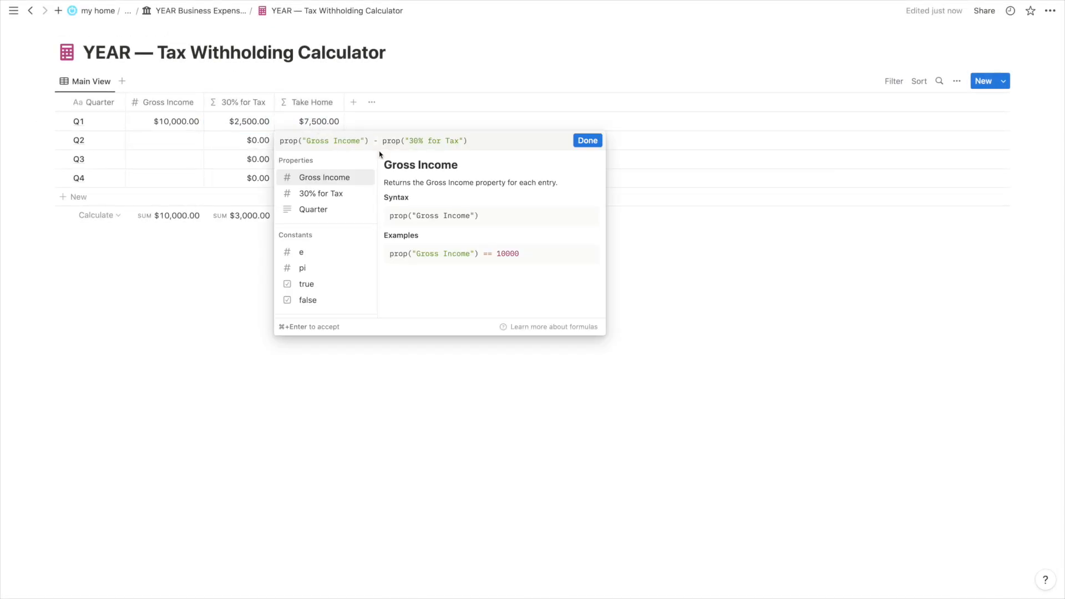
key("Escape")
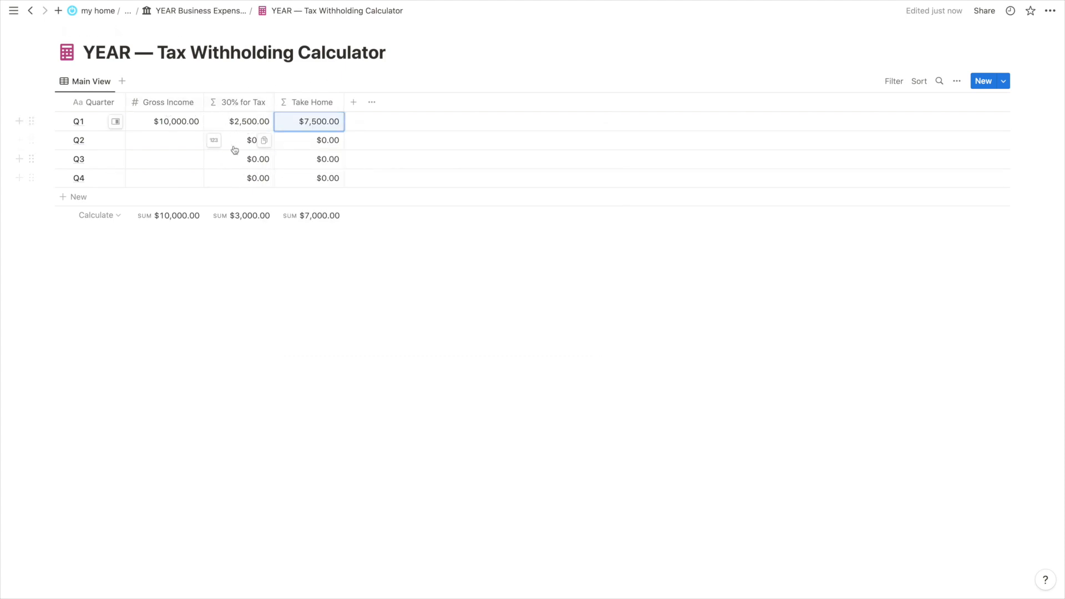
Set the Gross Income multiplier in the 30% for Tax formula back to 0.3
left_click(244, 128)
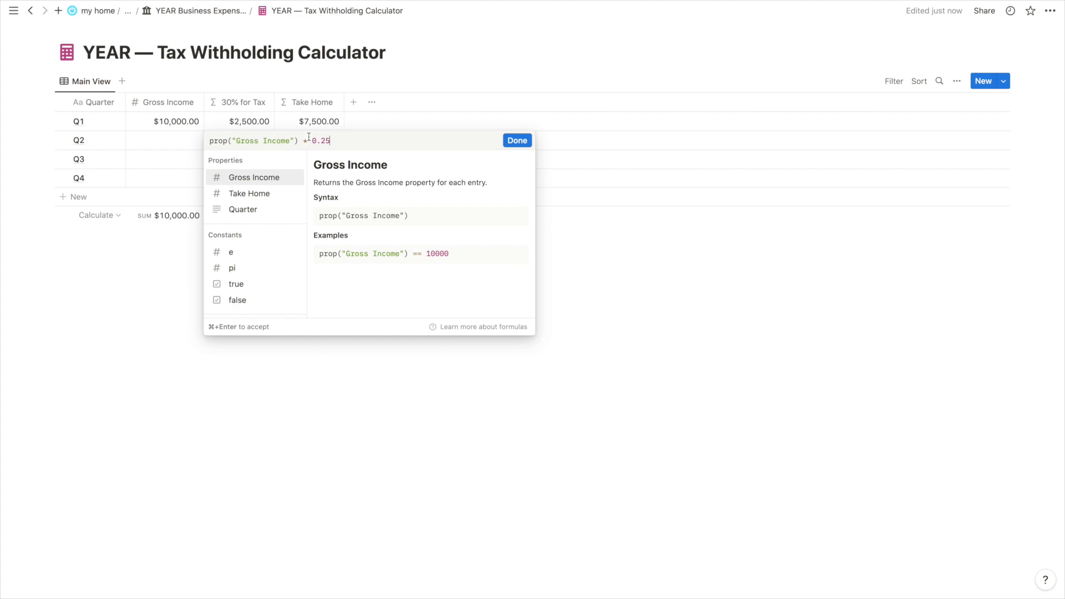
key("BackSpace")
type("3")
key("Escape")
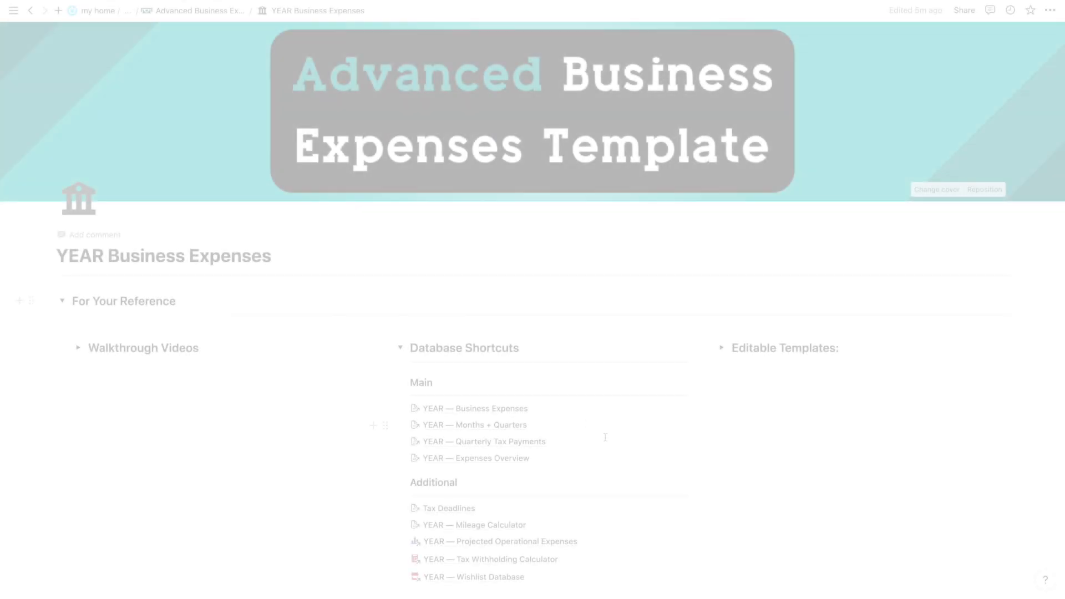
Open the YEAR — Wishlist Database, look through its To Buy and To Research views, and return to the All view
scroll(588, 432, "down", 5)
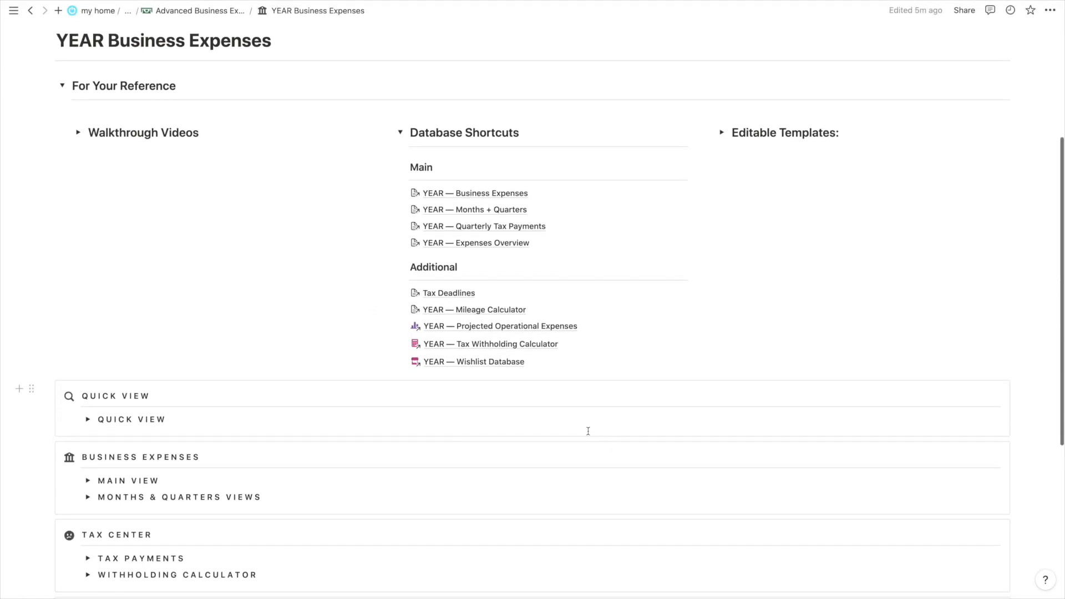
left_click(486, 361)
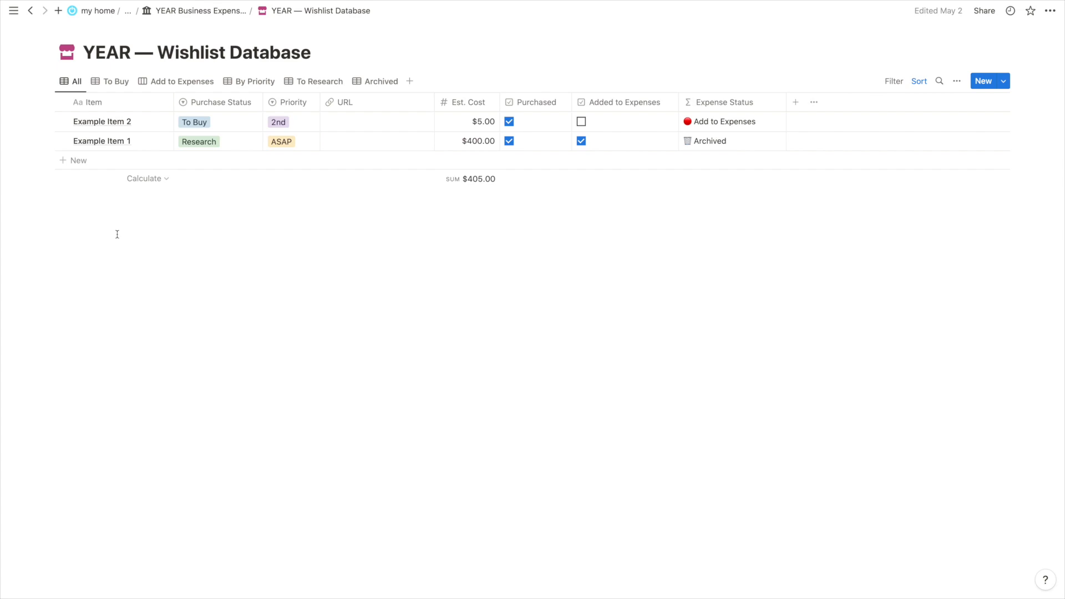
left_click(121, 81)
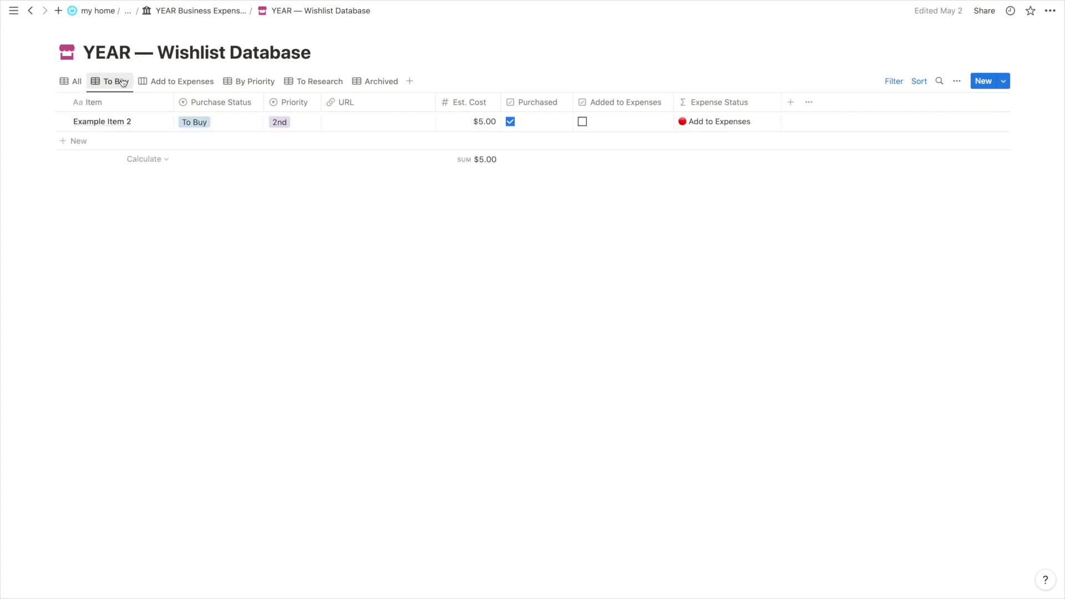
left_click(73, 81)
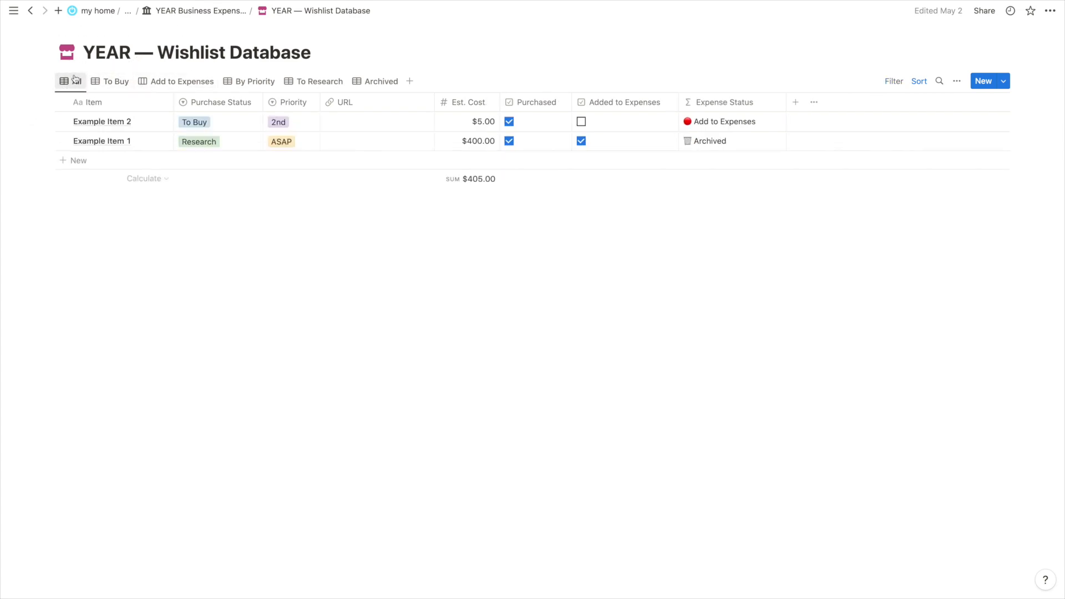
left_click(309, 83)
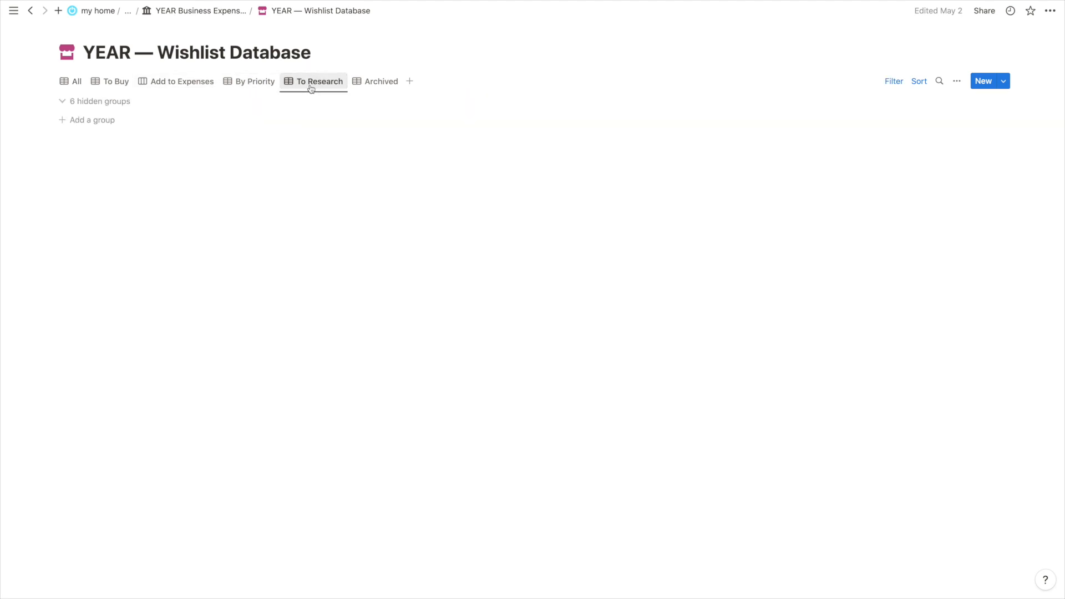
left_click(48, 107)
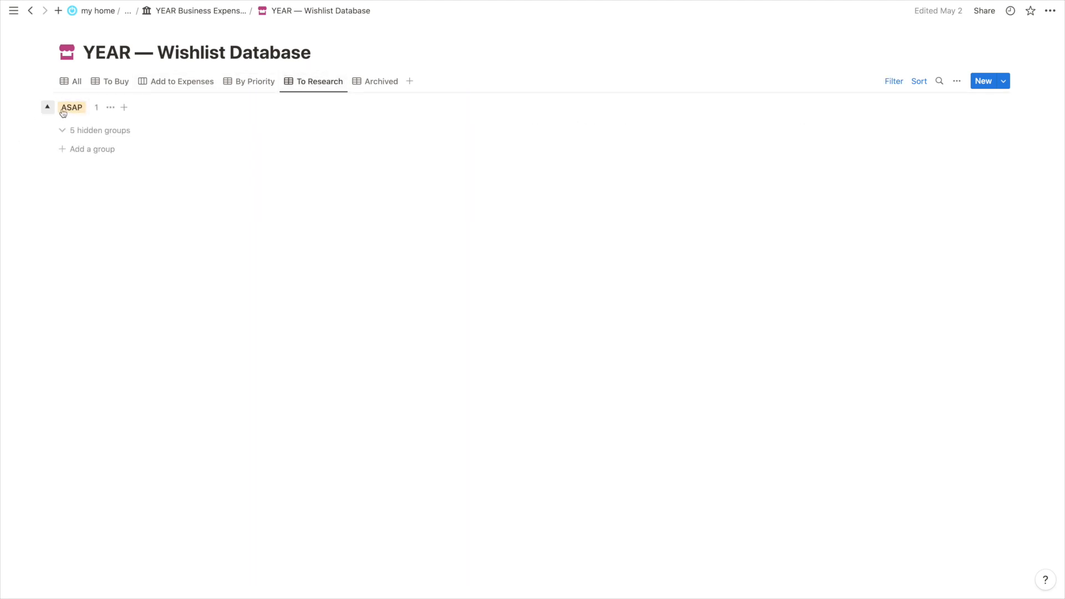
left_click(116, 82)
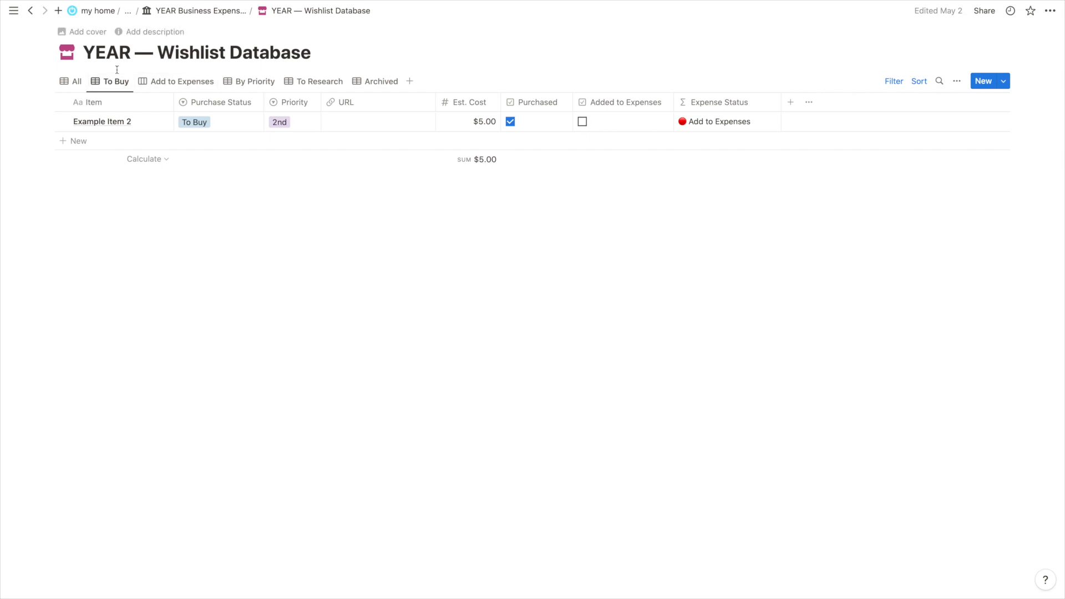
left_click(72, 82)
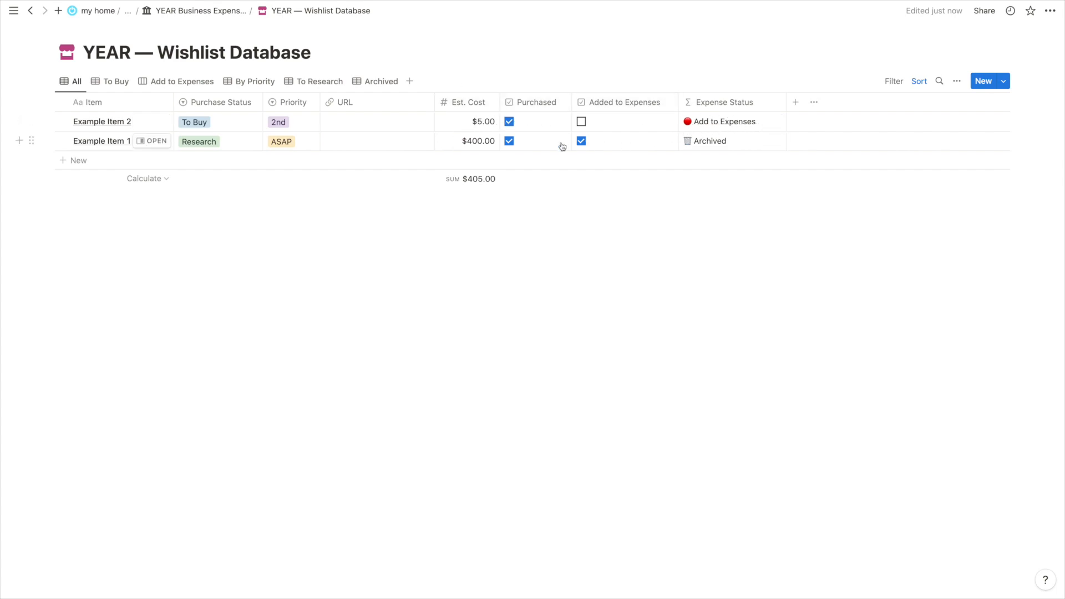
Mark Example Item 2 as Added to Expenses, and clear Added to Expenses for both example items
left_click(582, 122)
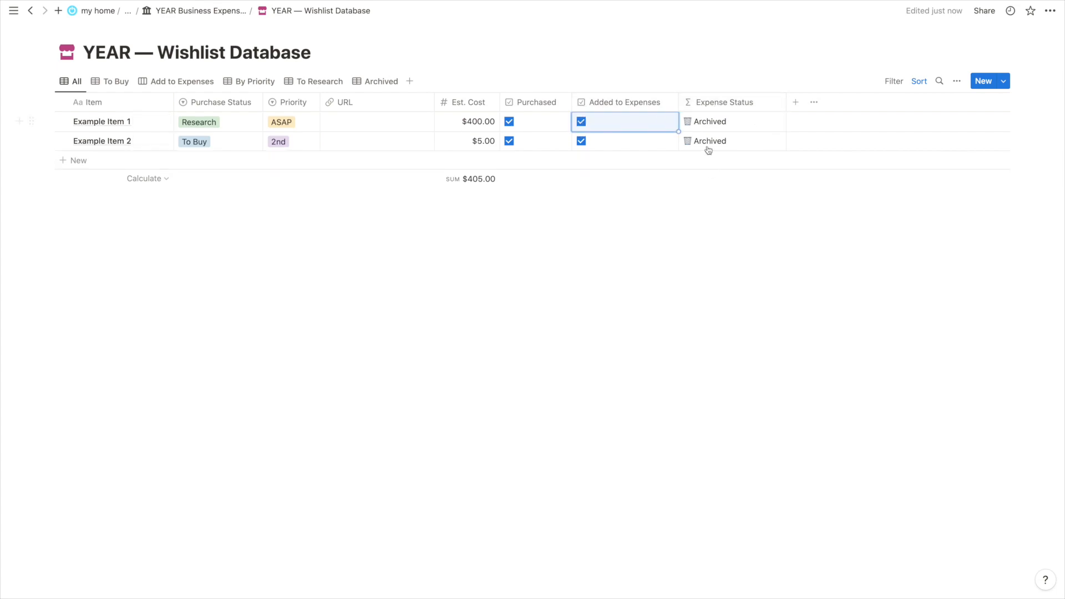
left_click(581, 121)
left_click(581, 141)
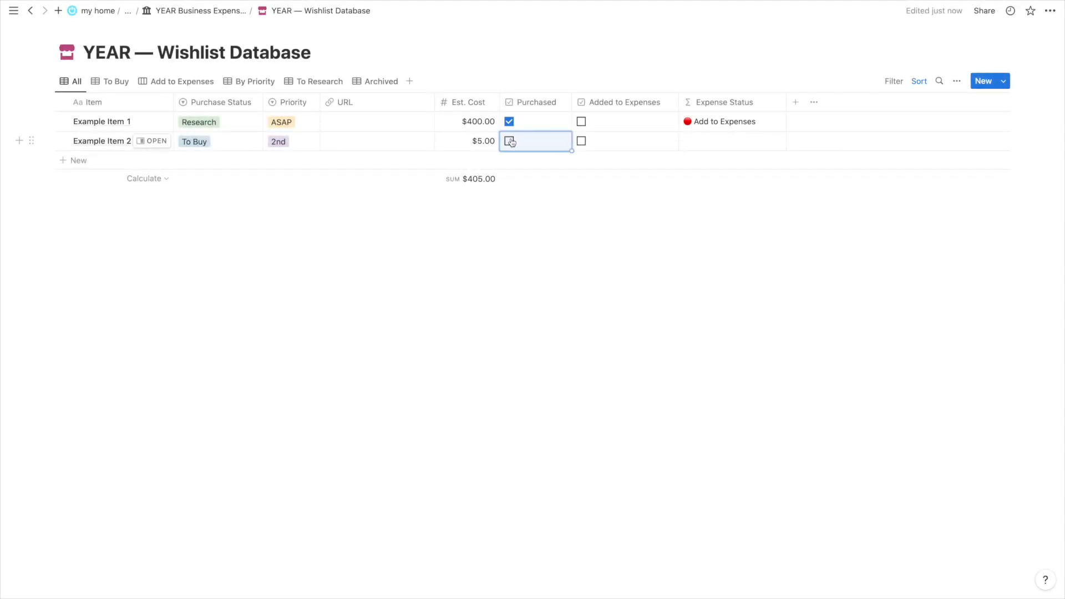
Mark Example Item 2 as Purchased and Added to Expenses, and check the Archived view
left_click(509, 141)
left_click(581, 142)
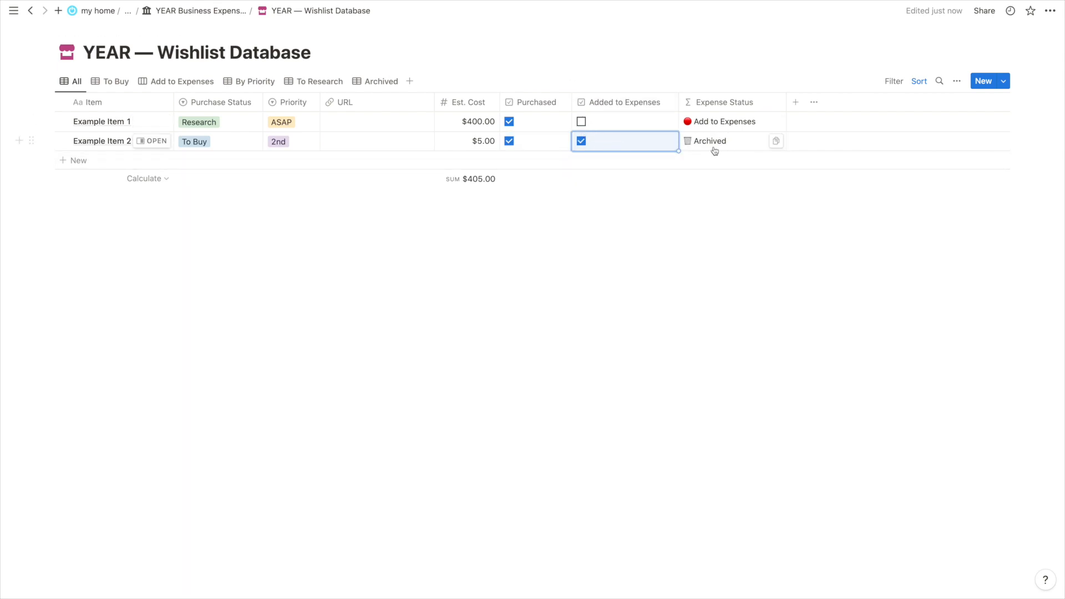
left_click(355, 81)
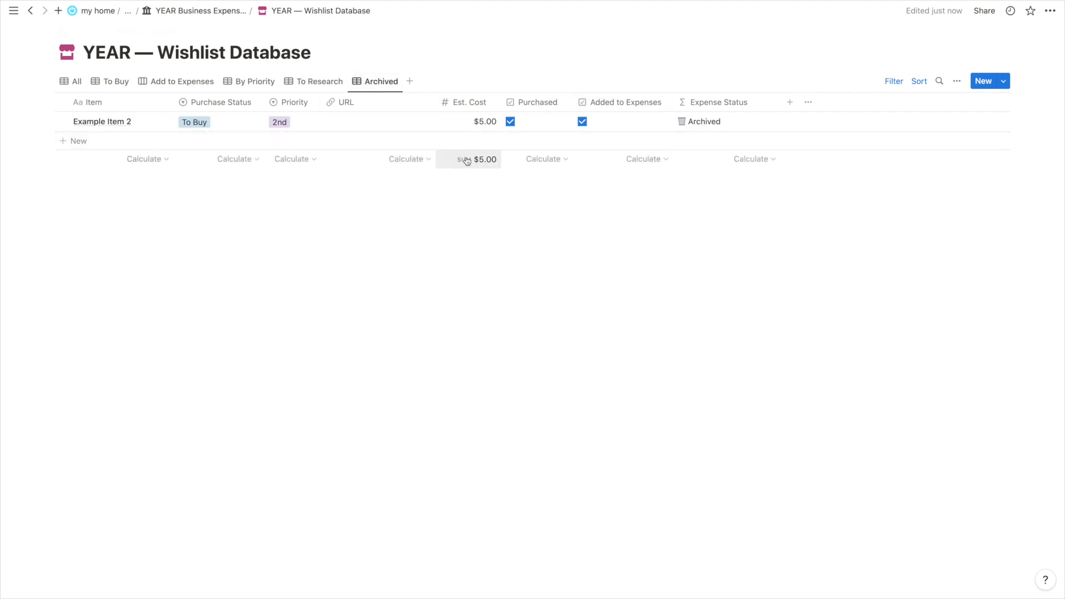
left_click(303, 82)
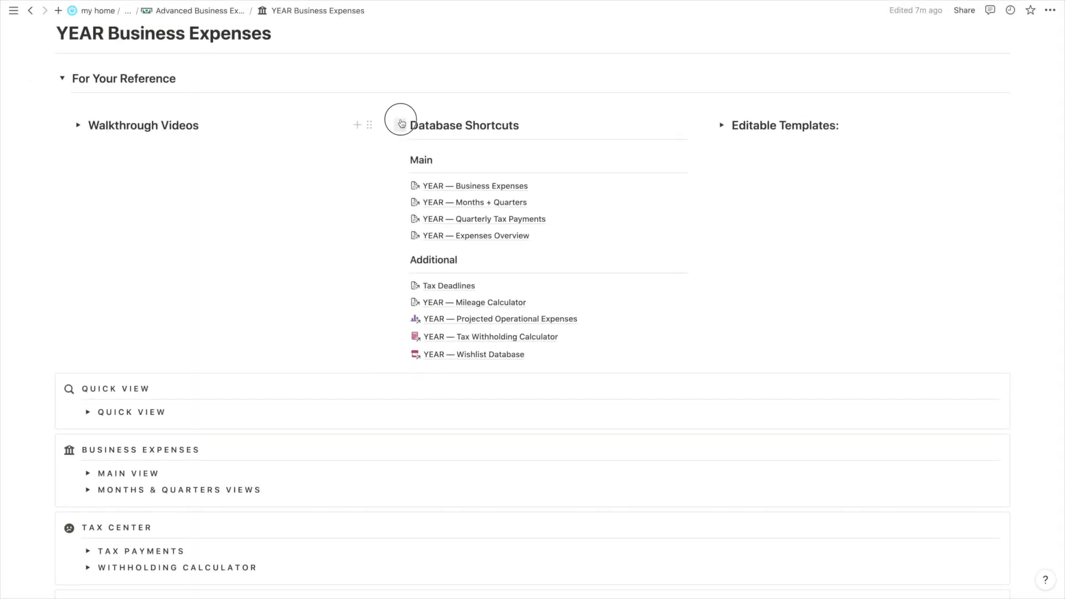
Collapse the Database Shortcuts toggle and the For Your Reference section on the YEAR Business Expenses page
left_click(400, 124)
left_click(722, 125)
left_click(721, 125)
left_click(400, 126)
left_click(399, 128)
left_click(400, 128)
left_click(399, 128)
scroll(119, 130, "down", 1)
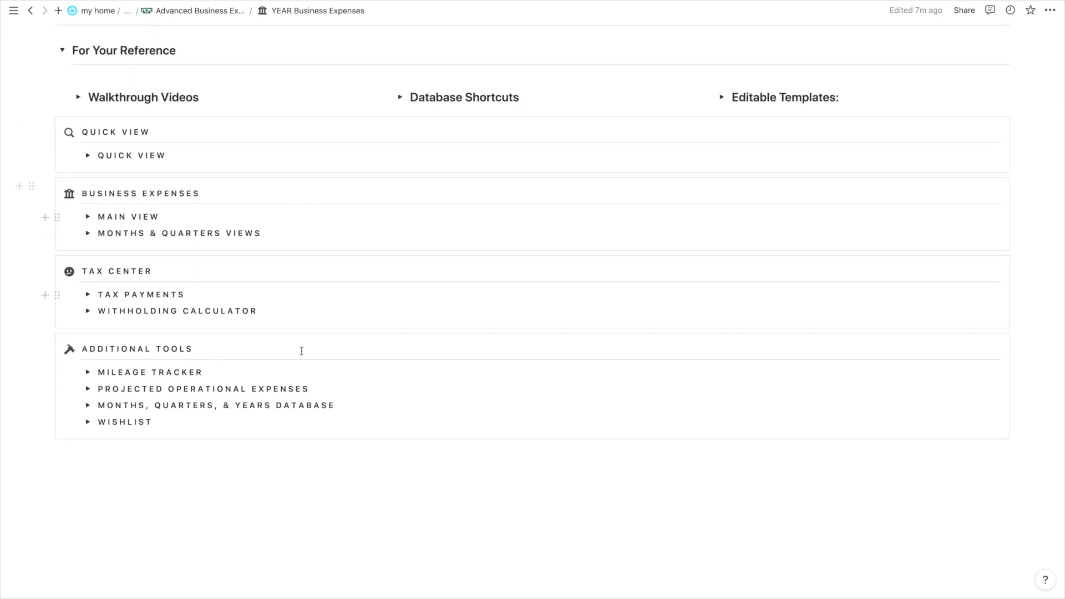
scroll(261, 245, "up", 2)
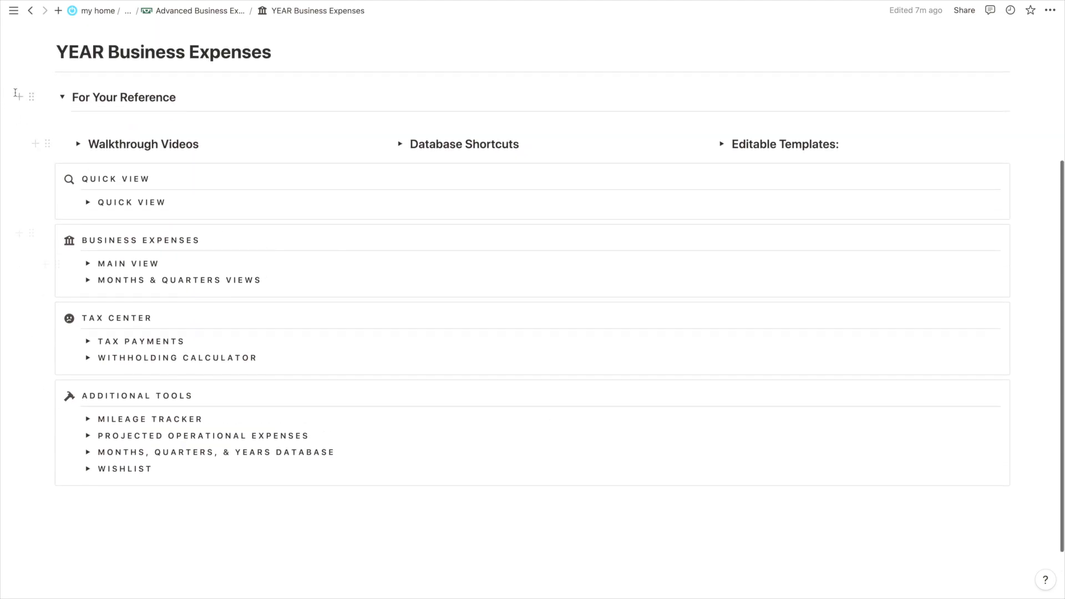
left_click(61, 97)
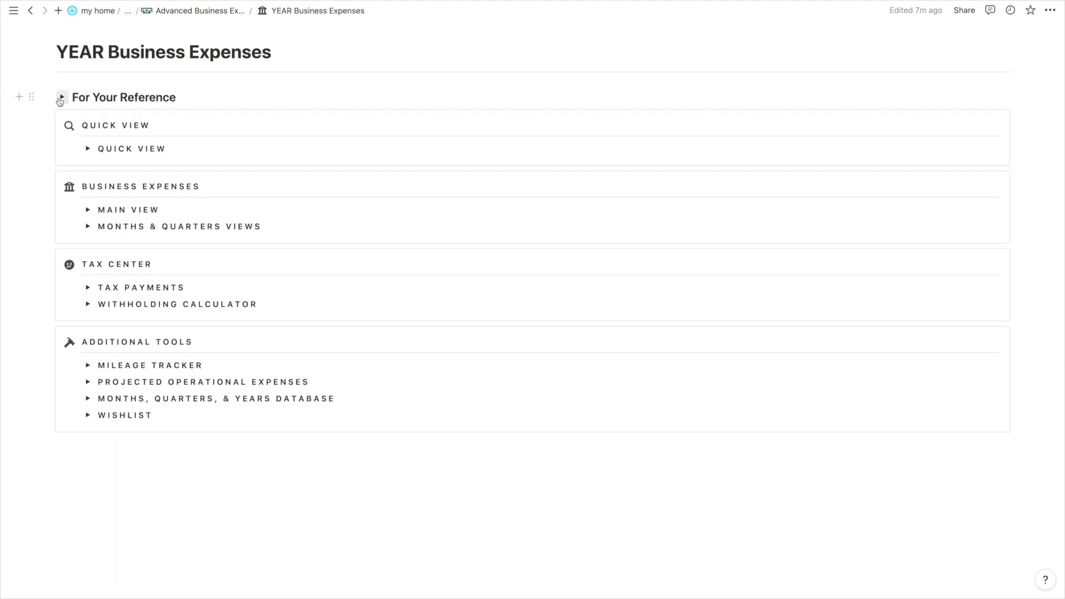
Expand Quick View and collapse the Update Expense Category, Update Original Payment Date, Add Months and Add Receipts groups under Need to Update
left_click(87, 150)
scroll(201, 241, "down", 1)
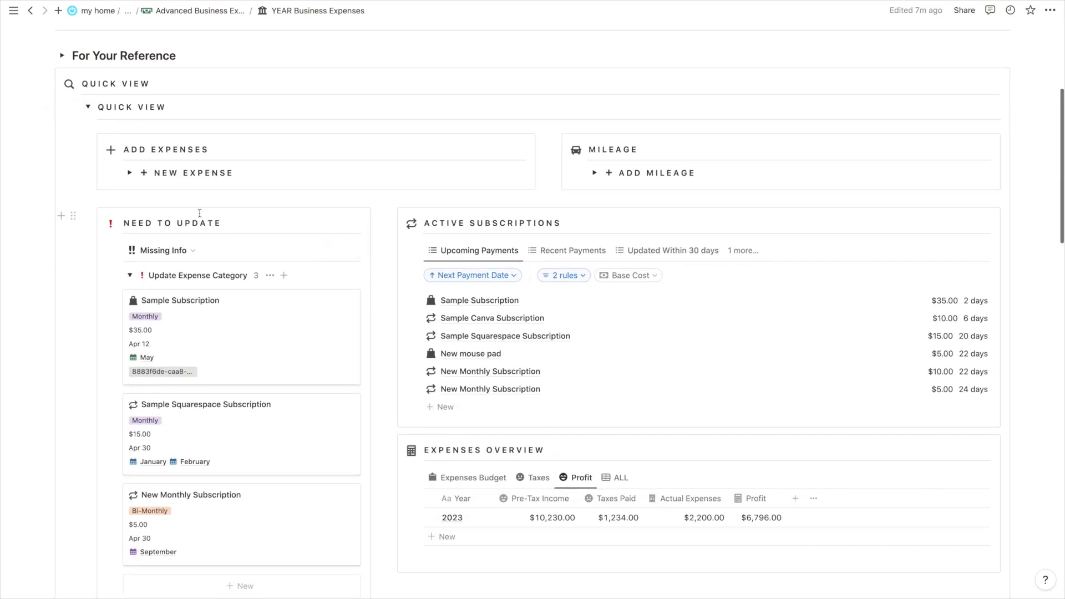
scroll(568, 428, "down", 1)
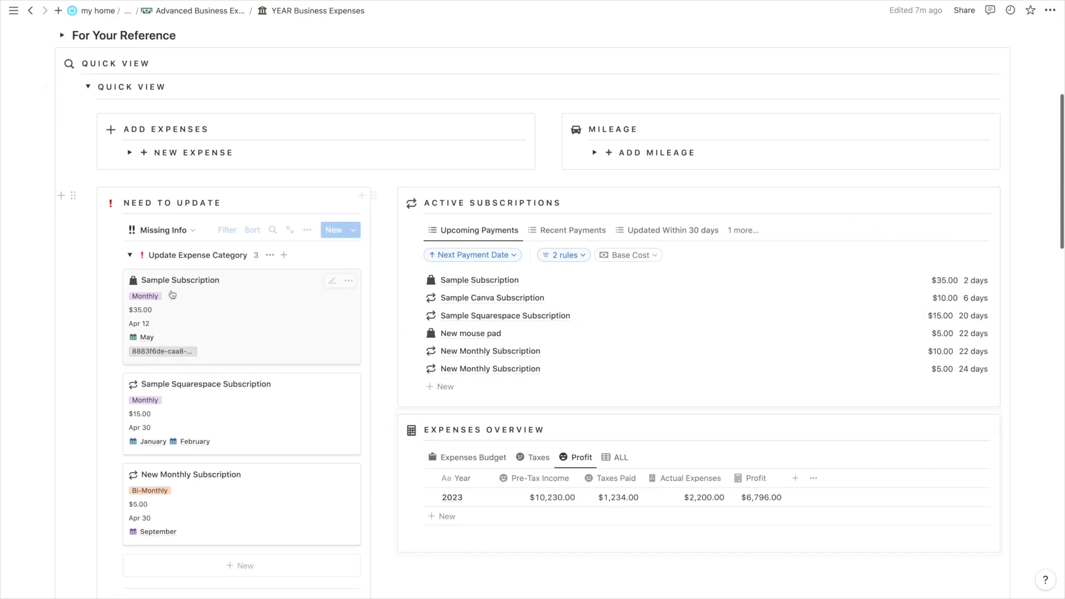
left_click(130, 255)
left_click(128, 283)
left_click(129, 314)
left_click(129, 339)
scroll(112, 272, "down", 1)
scroll(221, 154, "up", 1)
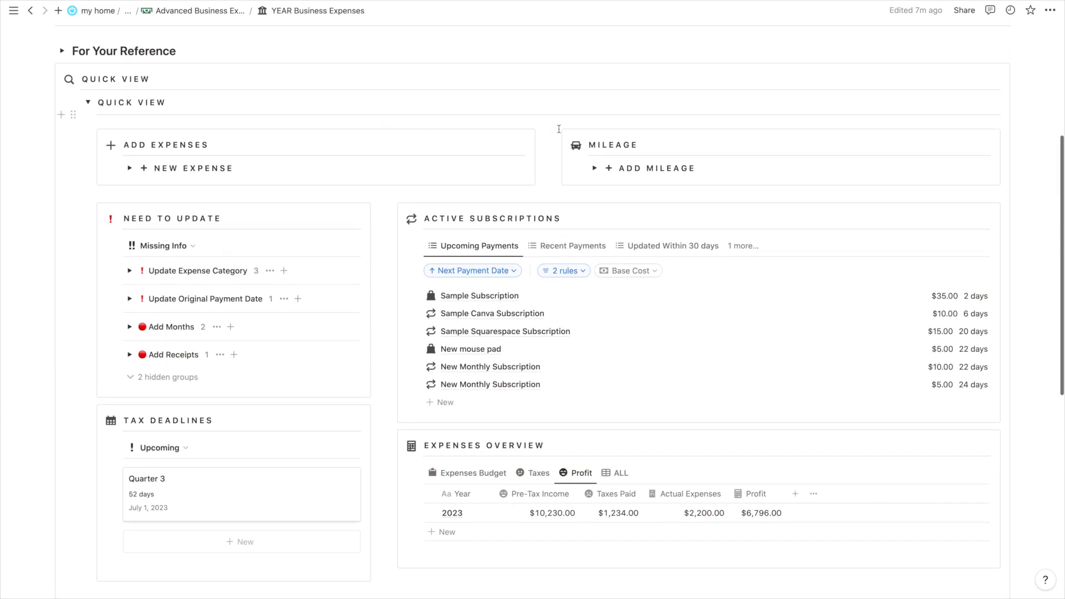
Preview the Add Mileage and New Expense toggles, and look over Active Subscriptions, Tax Deadlines and Expenses Overview
left_click(594, 168)
left_click(594, 168)
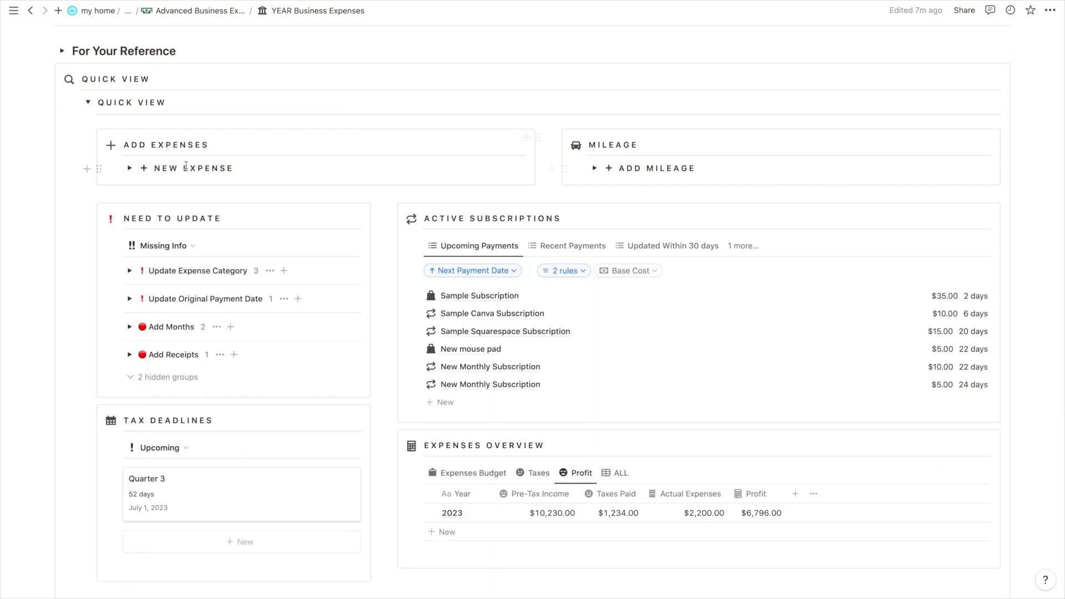
left_click(130, 168)
left_click(130, 168)
scroll(530, 169, "down", 1)
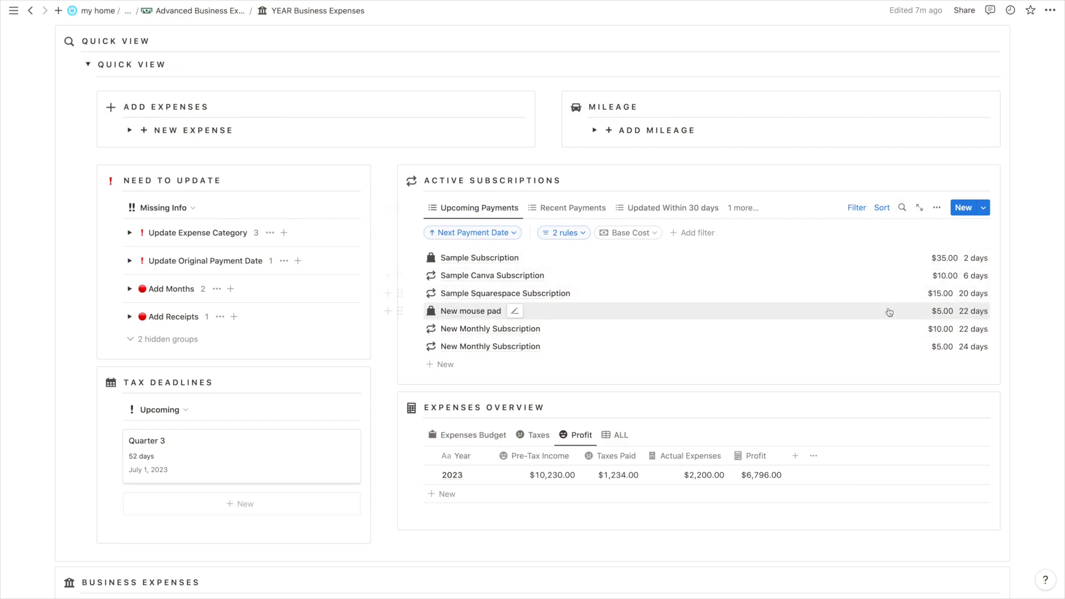
scroll(890, 312, "down", 1)
scroll(295, 374, "down", 2)
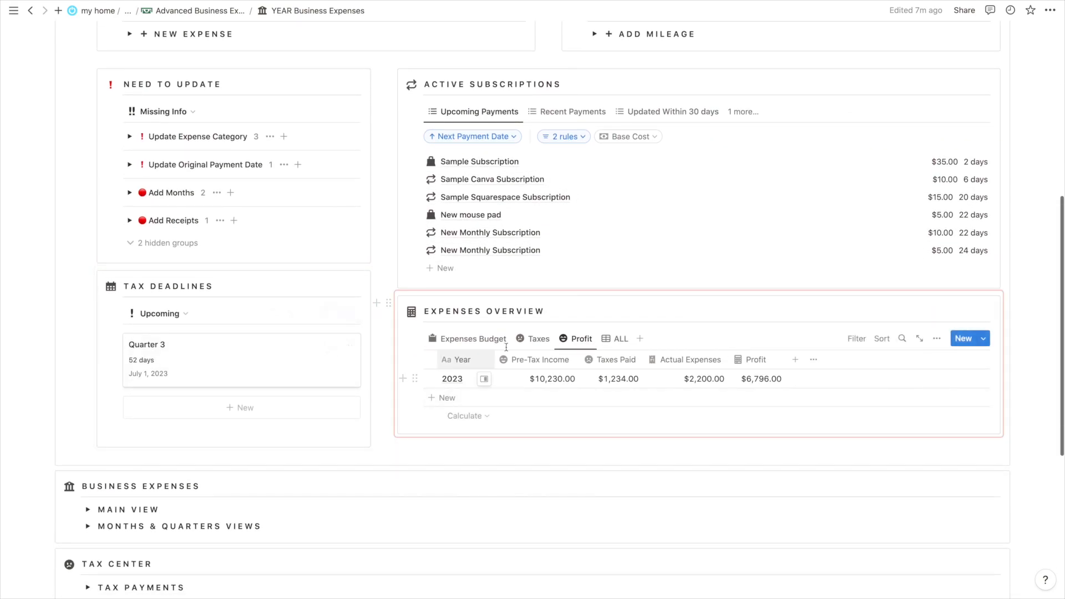
scroll(422, 383, "up", 1)
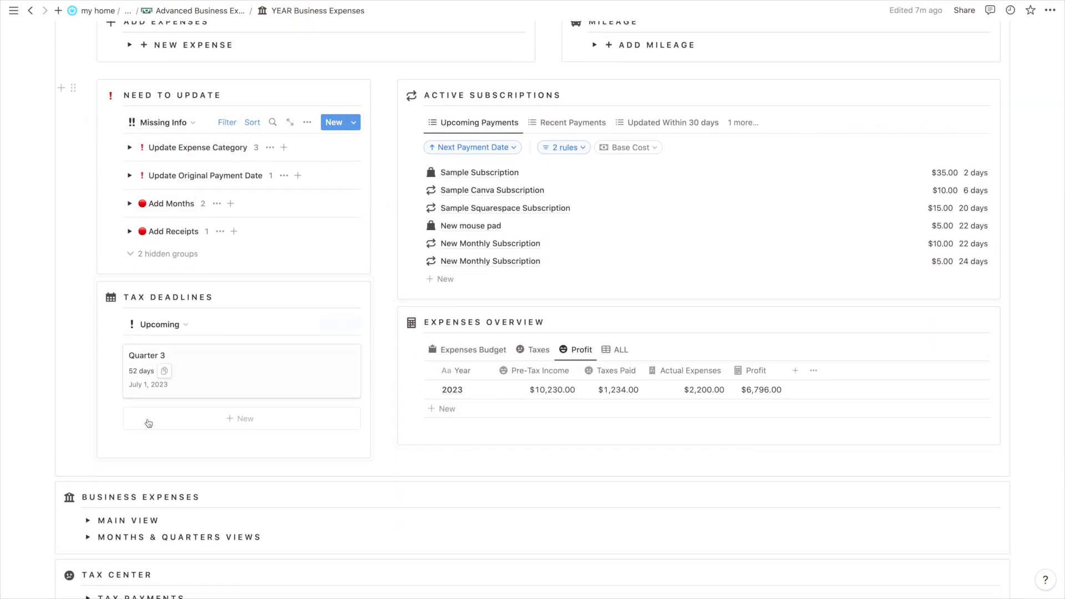
scroll(160, 404, "up", 2)
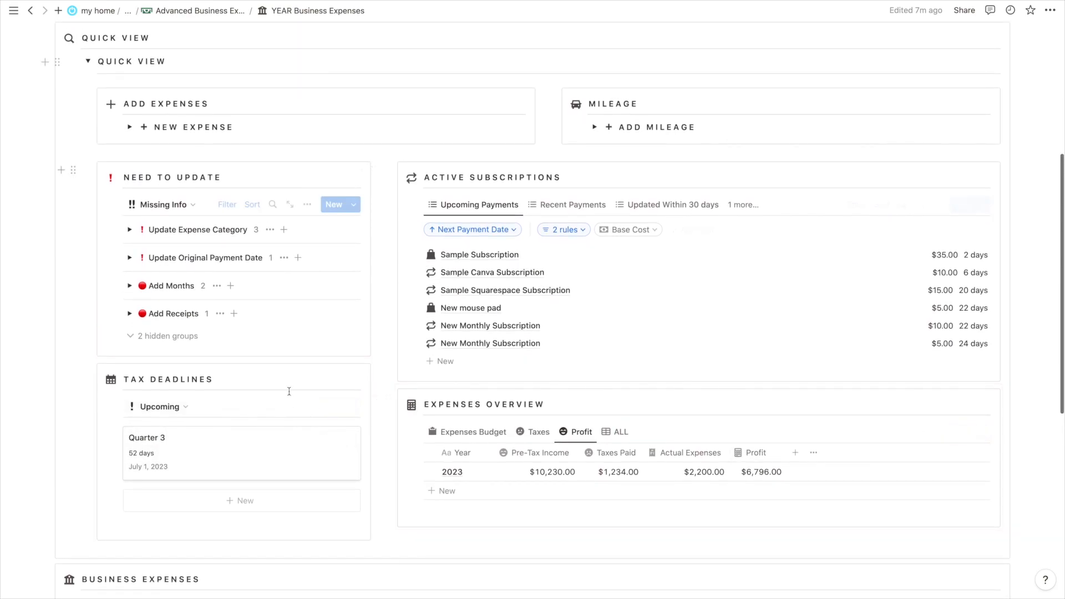
scroll(539, 384, "up", 1)
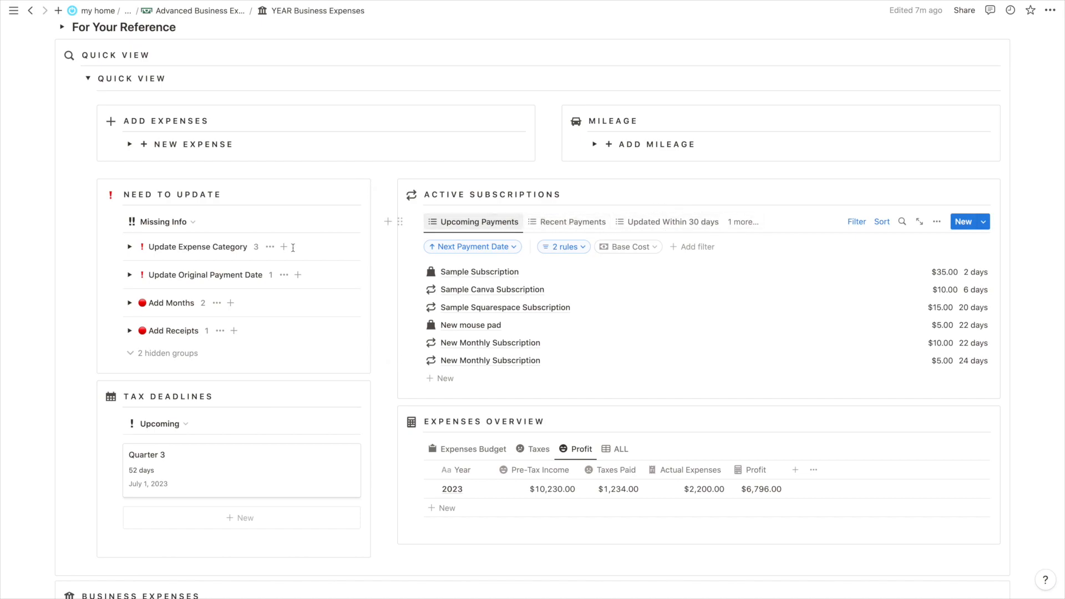
Briefly expand the Update Expense Category and Update Original Payment Date groups, and view Tax Deadlines and Expenses Overview
scroll(287, 247, "down", 2)
left_click(130, 212)
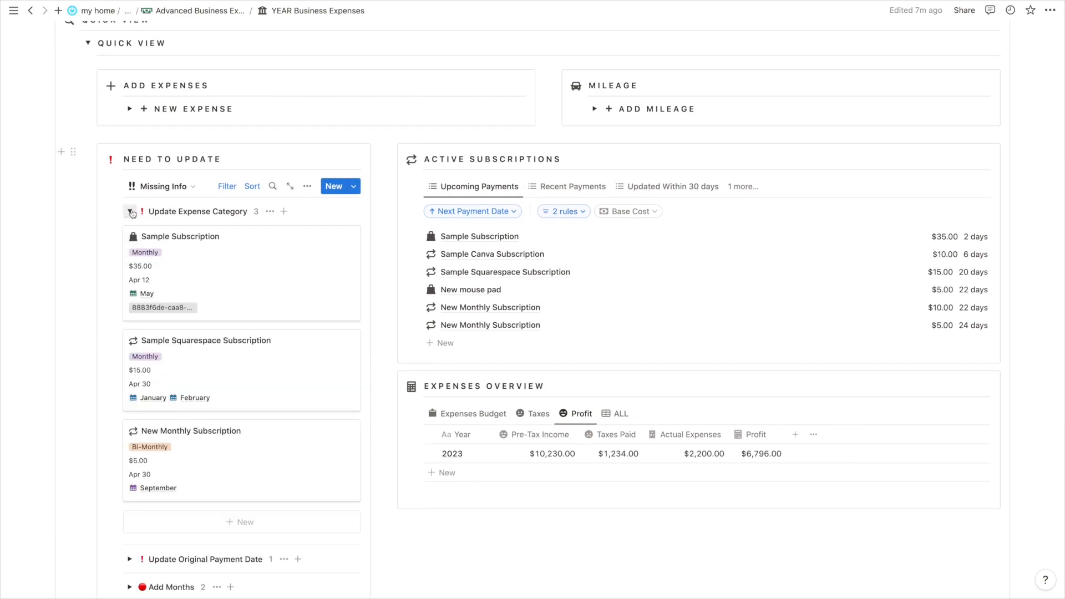
left_click(130, 211)
left_click(130, 240)
left_click(129, 239)
scroll(169, 277, "down", 2)
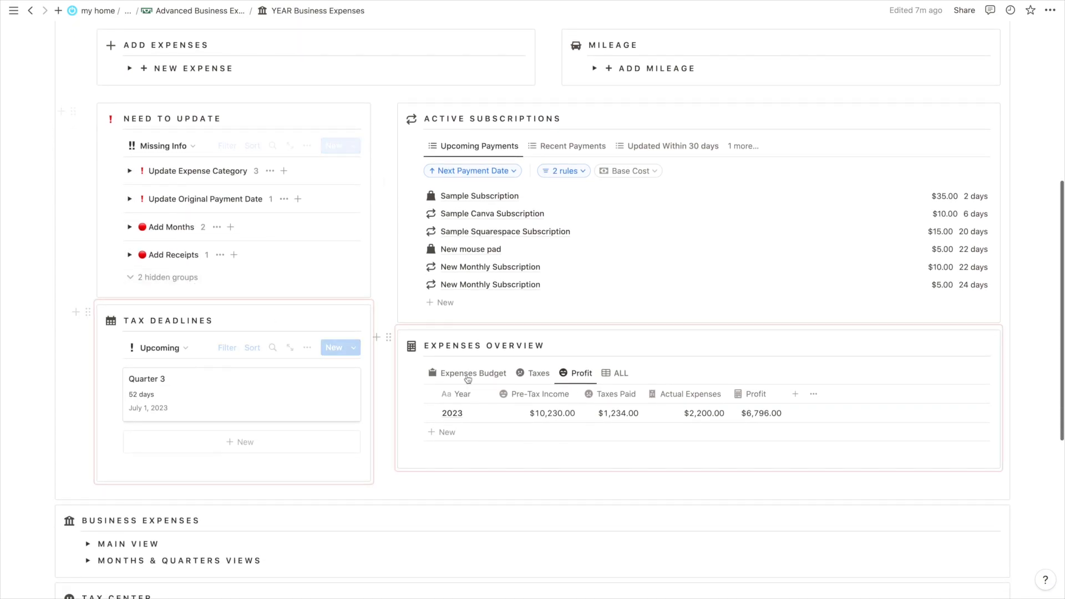
scroll(555, 392, "down", 1)
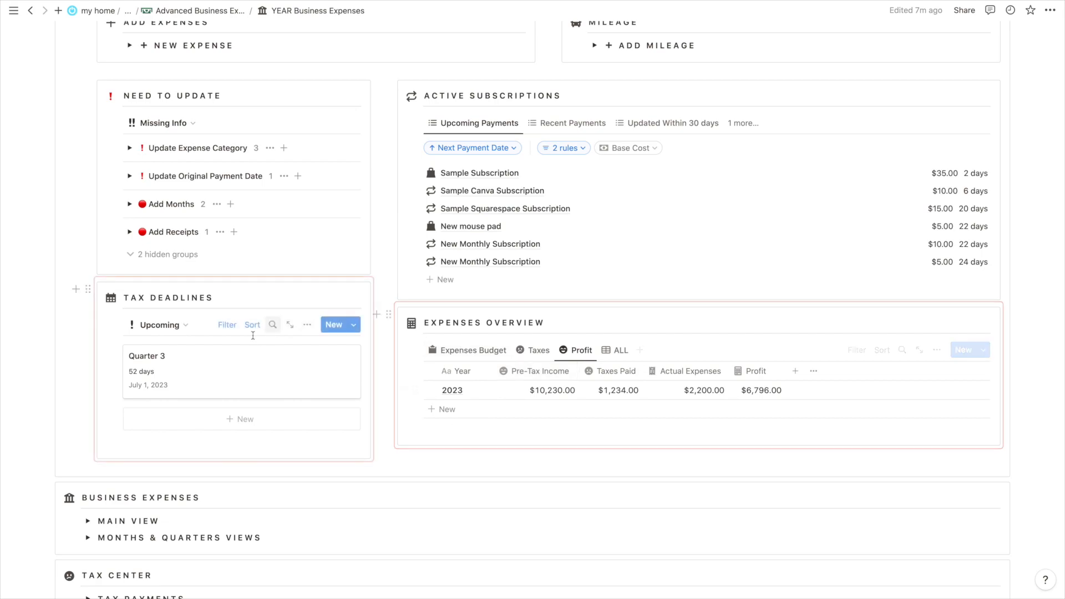
Expand For Your Reference and its Database Shortcuts toggle, and look over the linked databases and the Quick View sections
scroll(666, 228, "up", 3)
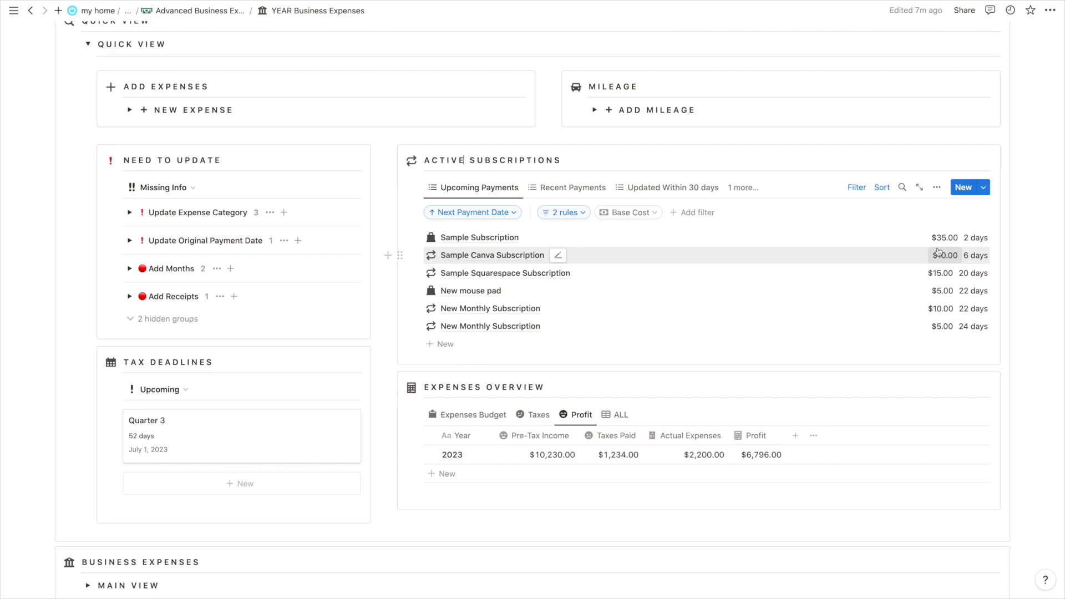
scroll(938, 252, "up", 5)
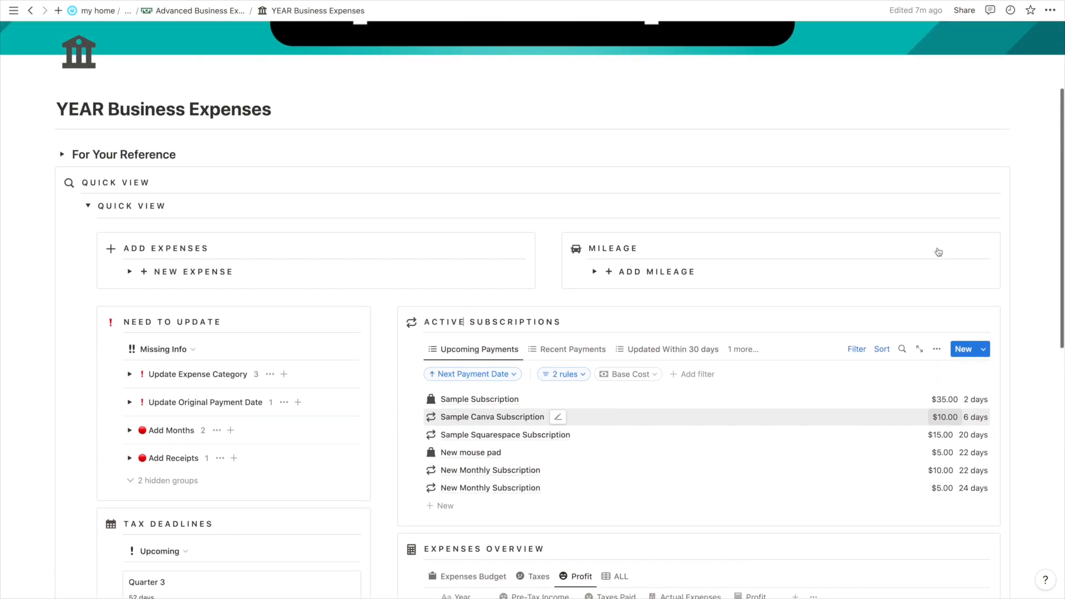
left_click(61, 173)
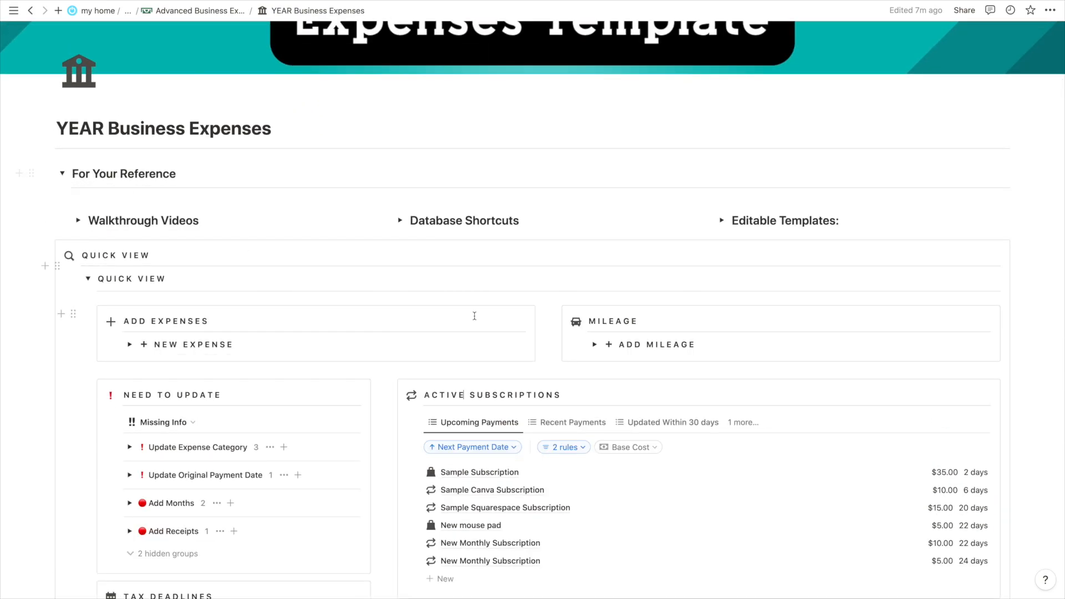
scroll(364, 142, "down", 1)
left_click(398, 185)
scroll(472, 233, "down", 3)
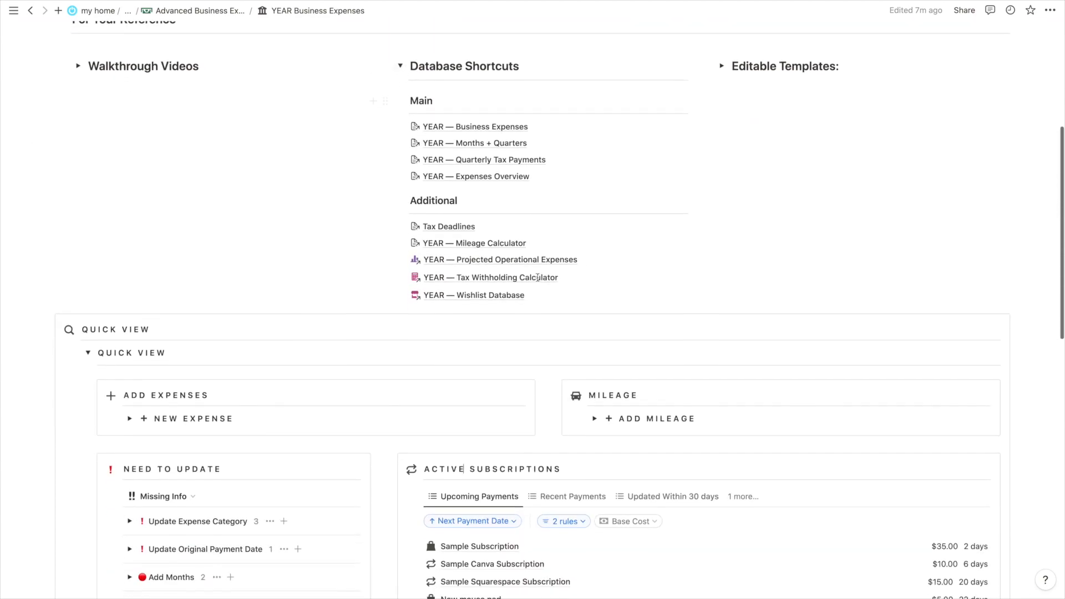
scroll(503, 273, "down", 4)
scroll(506, 253, "down", 4)
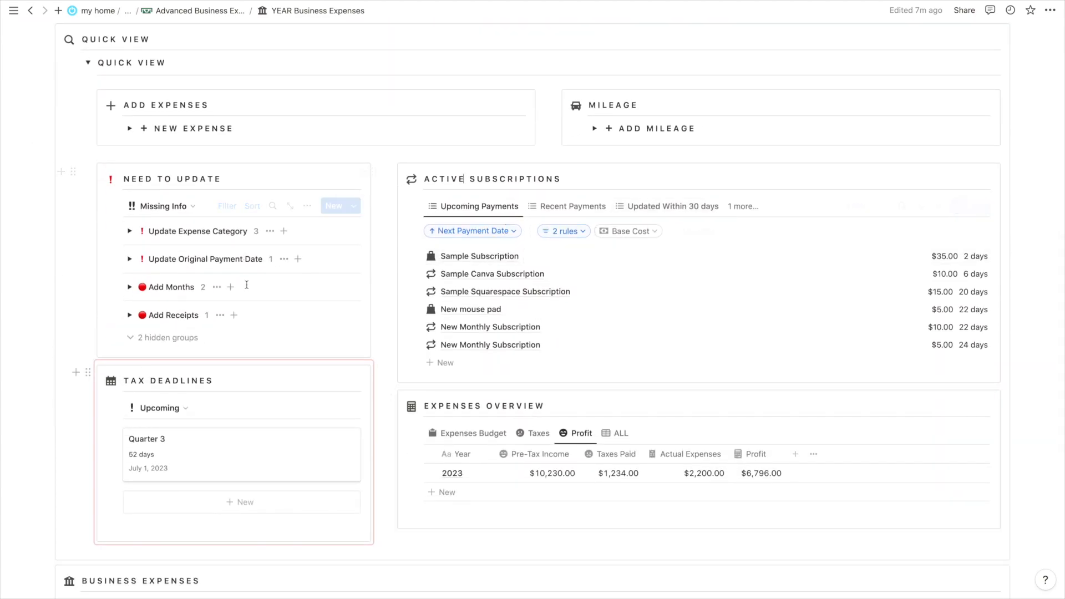
Collapse the Database Shortcuts toggle and the For Your Reference section, returning to Quick View
scroll(501, 263, "up", 12)
scroll(500, 263, "up", 1)
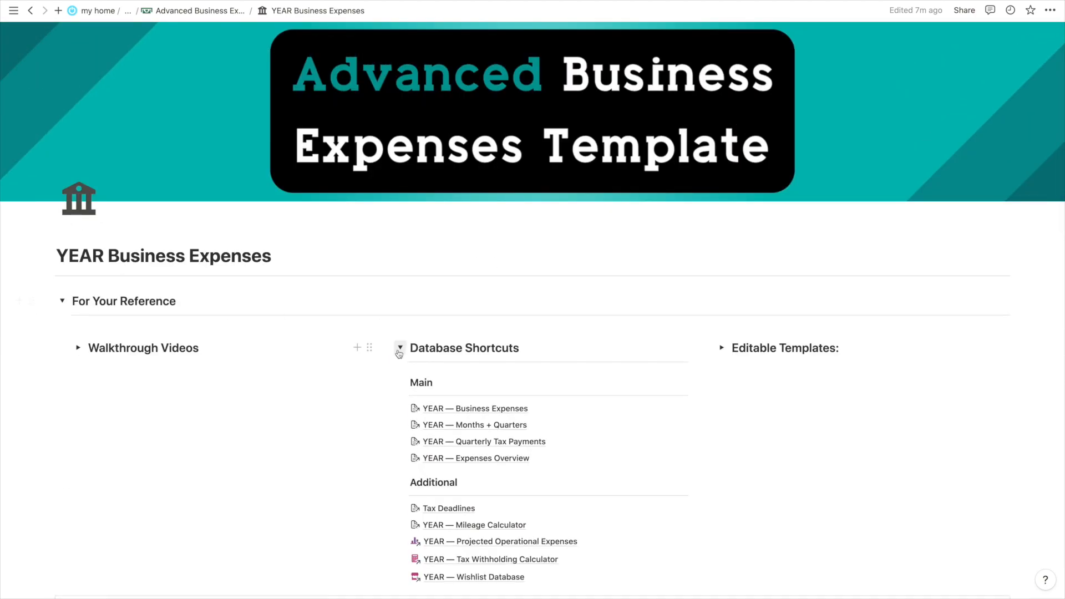
left_click(399, 348)
left_click(63, 301)
scroll(400, 322, "down", 5)
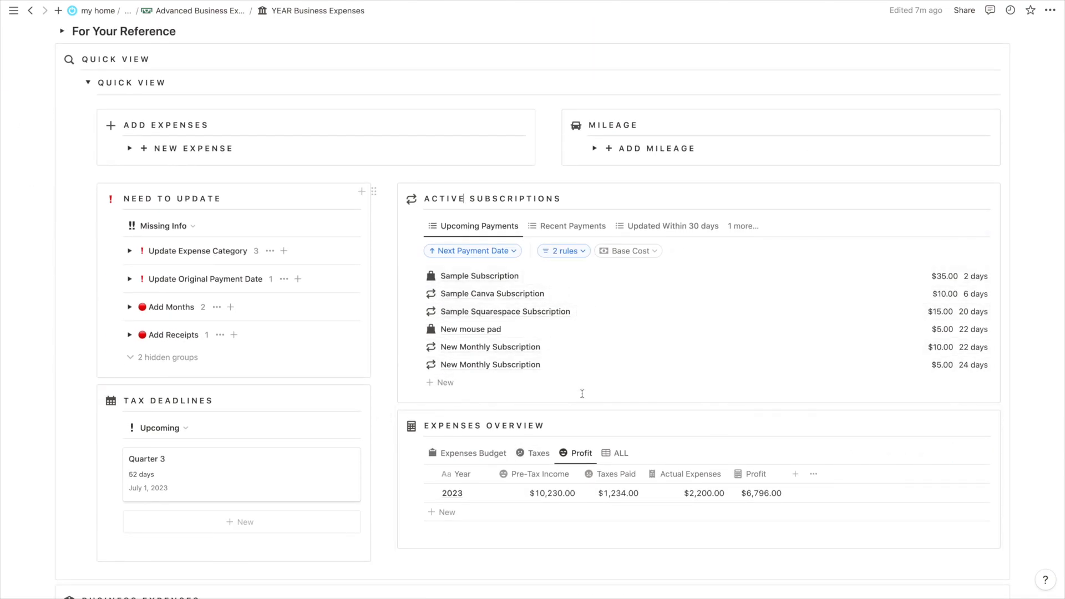
View Recent Payments under Active Subscriptions, inspect the New mouse pad entry's original payment date, and return to Upcoming Payments
scroll(580, 389, "down", 1)
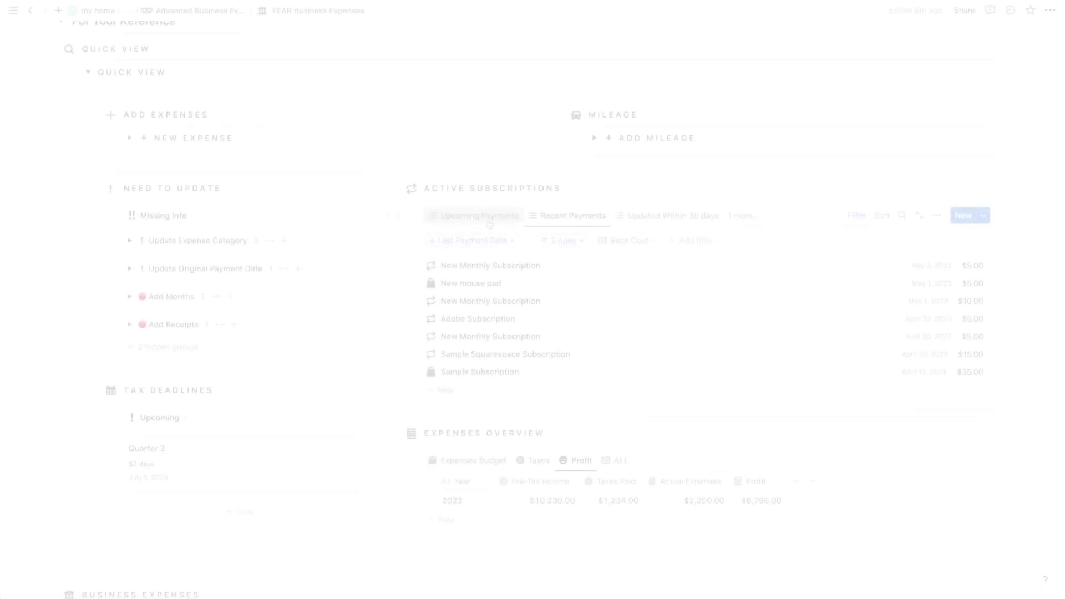
left_click(577, 224)
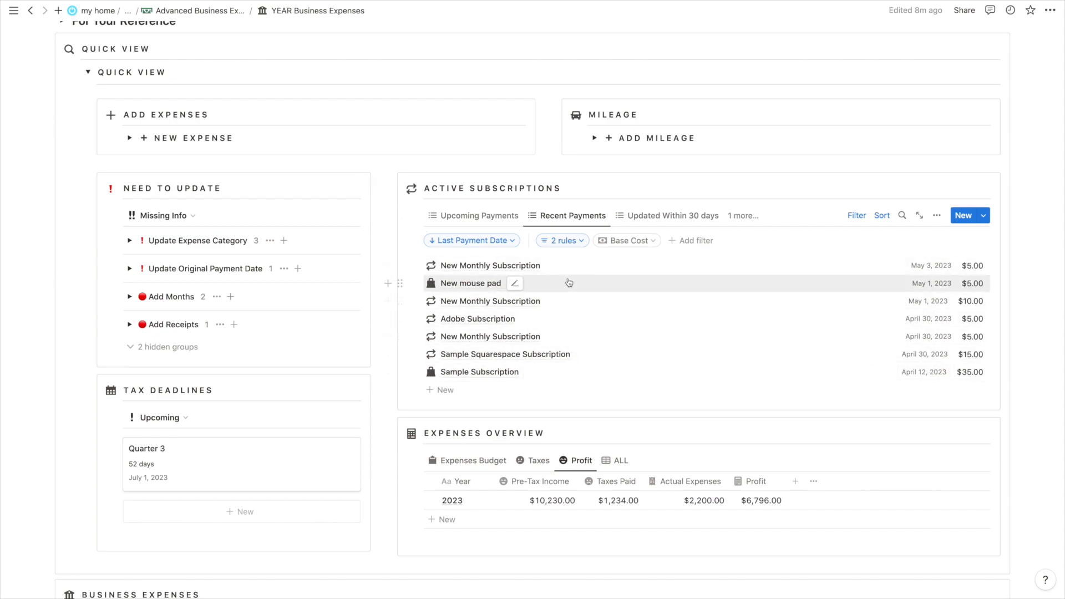
left_click(469, 284)
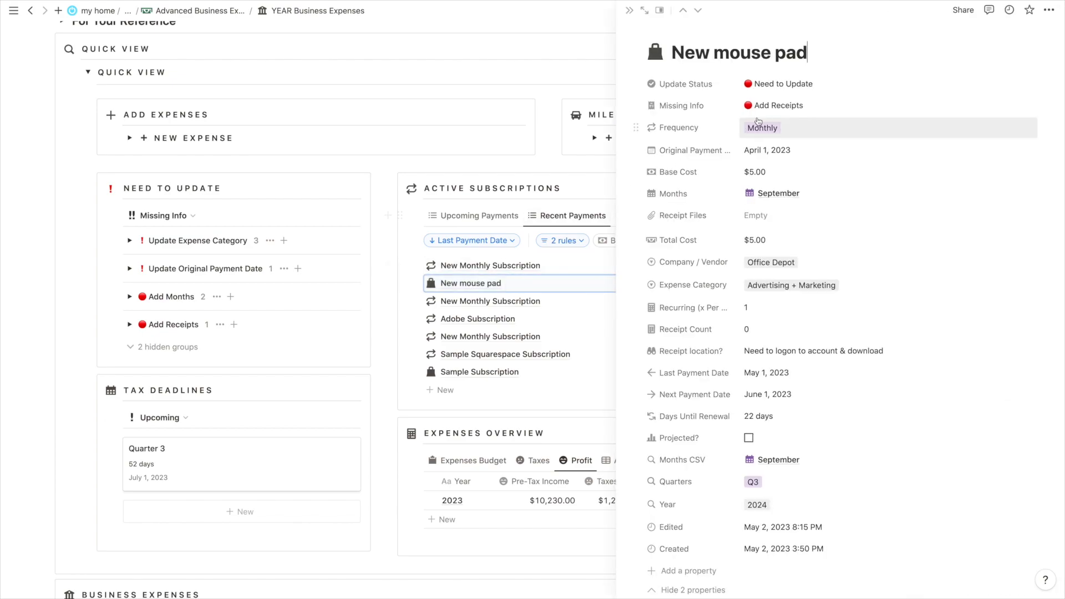
left_click(782, 153)
left_click(811, 140)
left_click(630, 10)
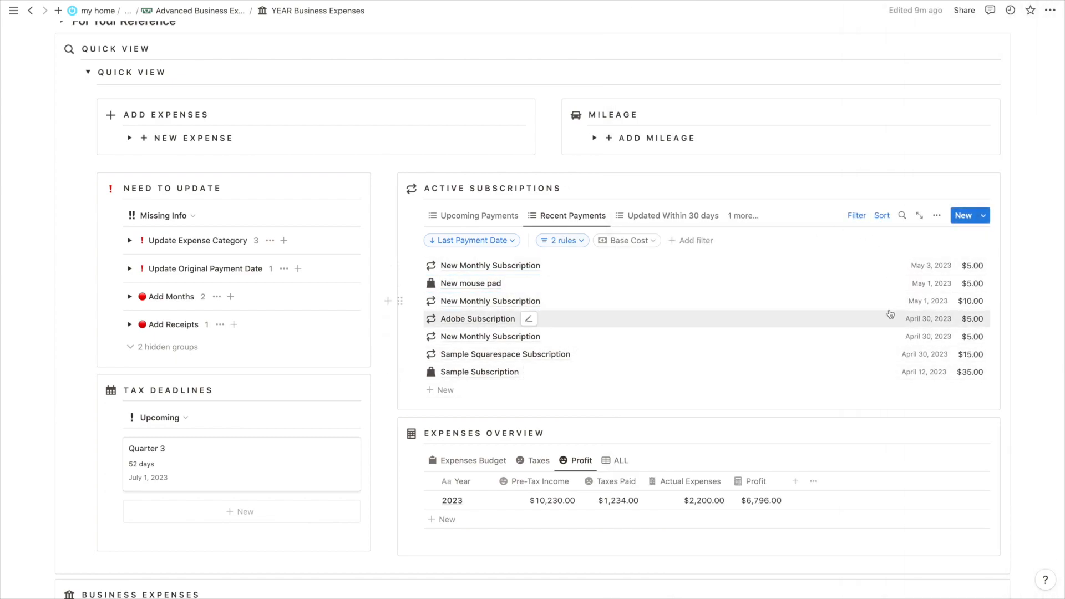
left_click(491, 220)
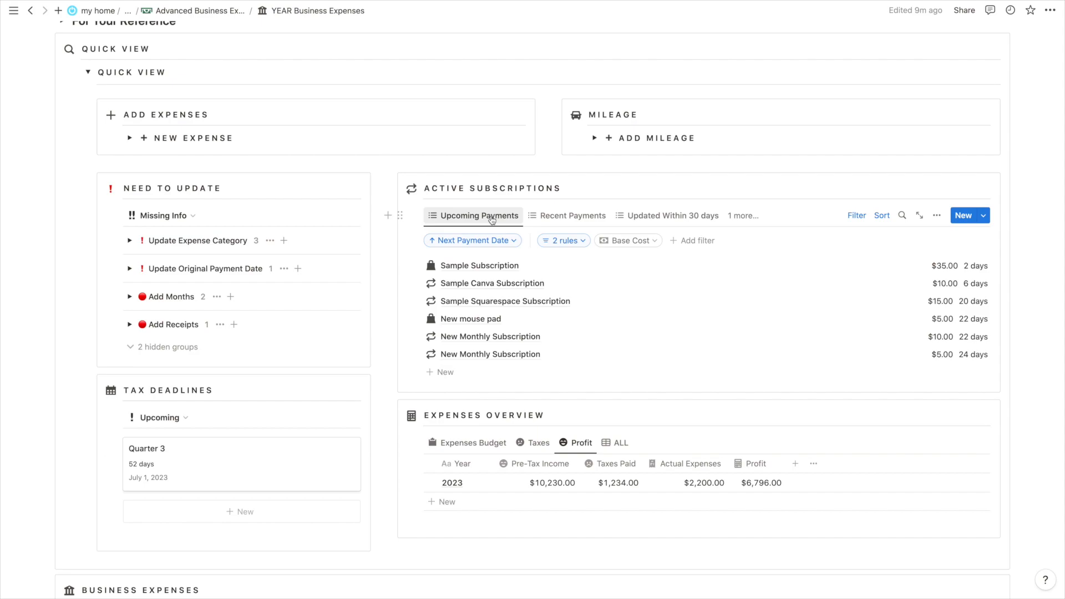
Look over the Quick View sections and view Expenses Overview by Expenses Budget and by Taxes
scroll(492, 220, "up", 1)
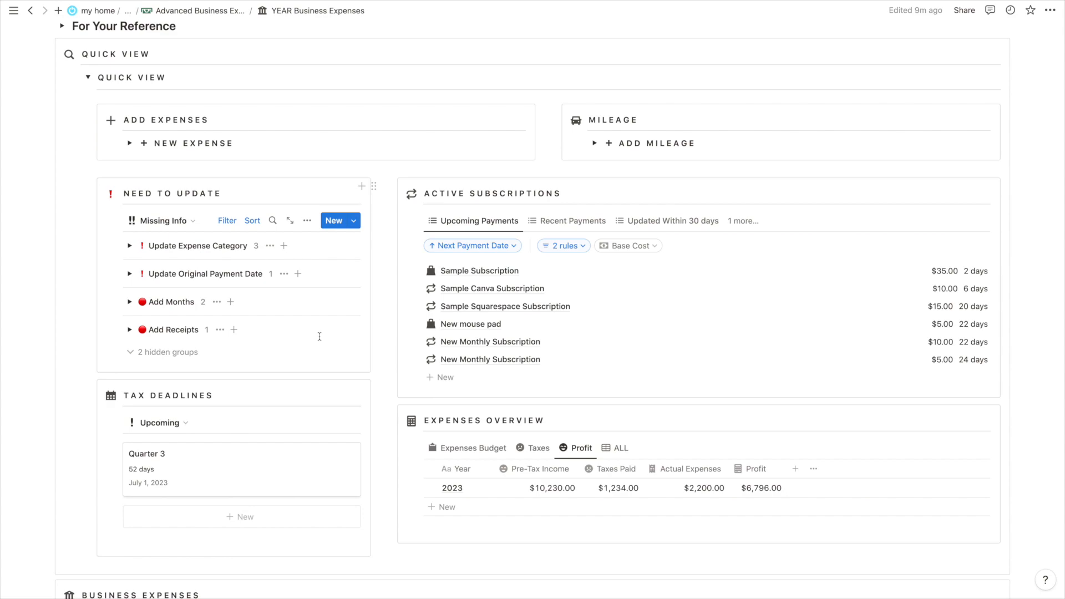
scroll(320, 337, "up", 3)
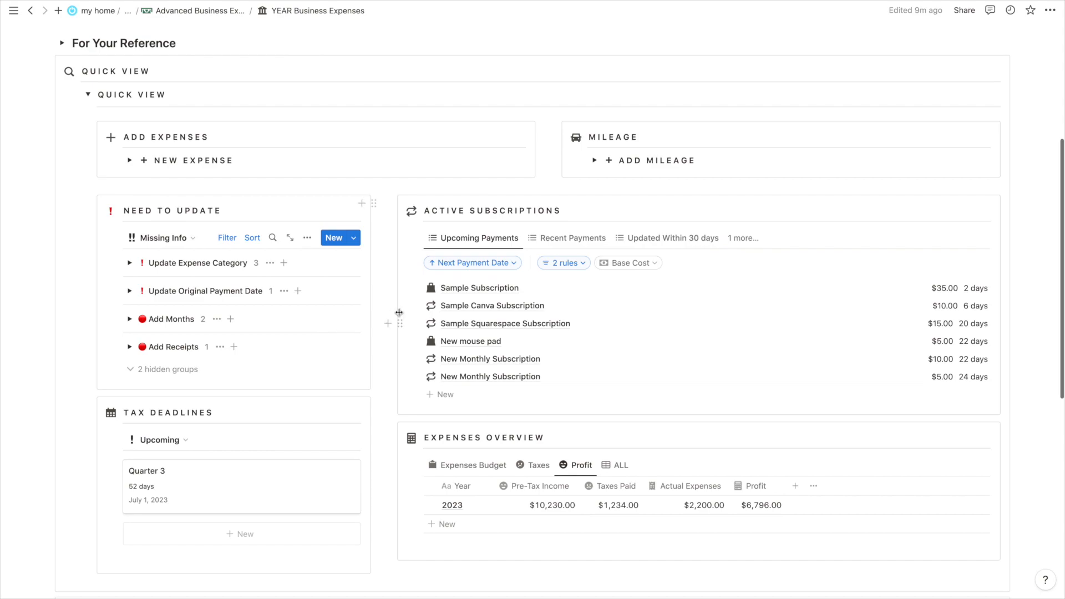
scroll(347, 303, "down", 5)
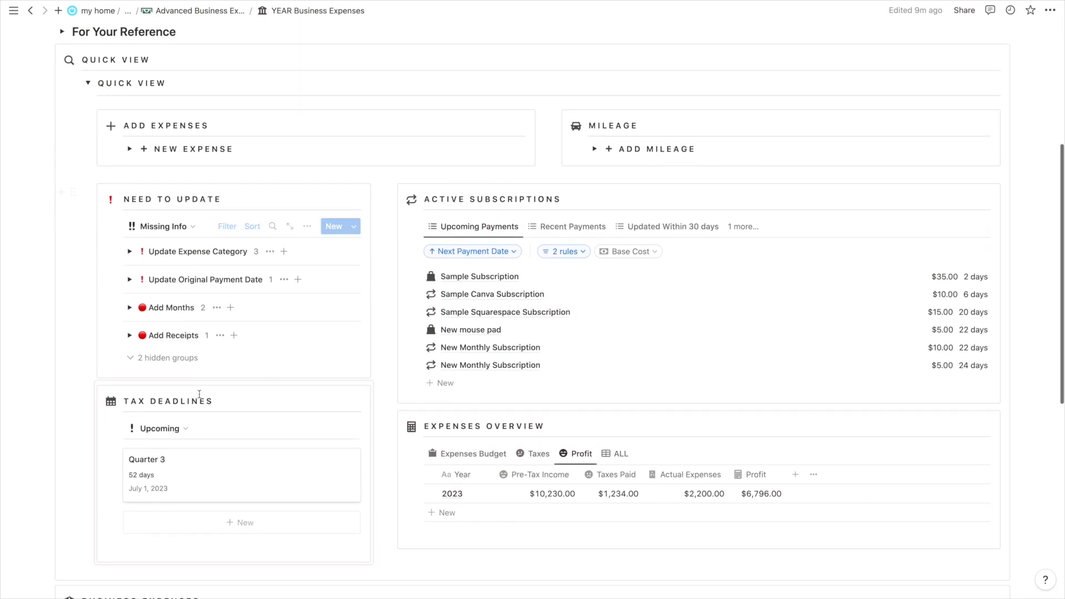
scroll(348, 303, "down", 2)
left_click(471, 317)
left_click(538, 317)
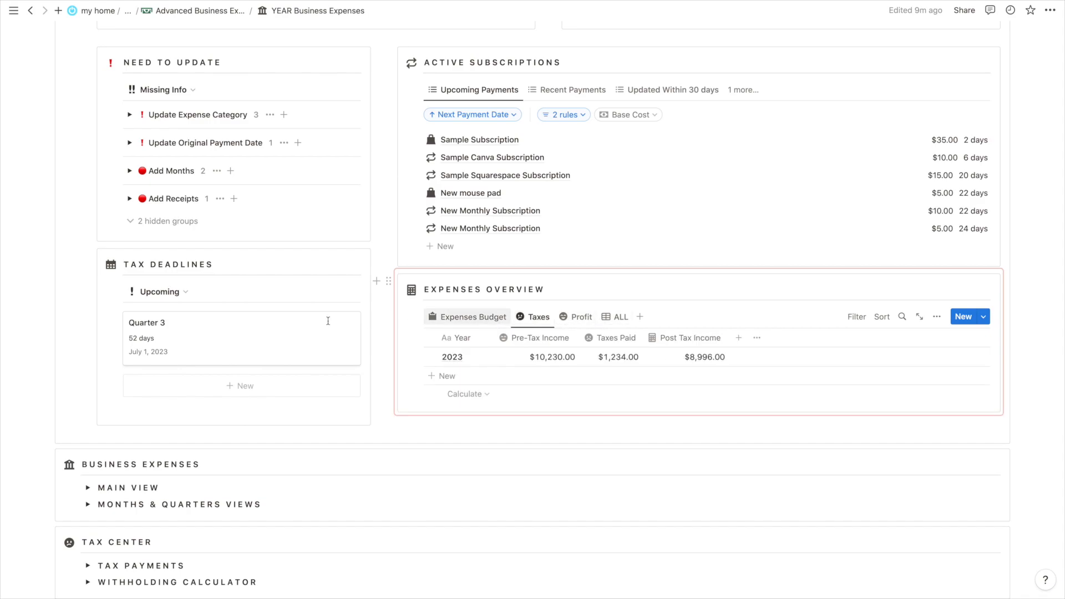
scroll(367, 374, "up", 1)
scroll(367, 374, "up", 4)
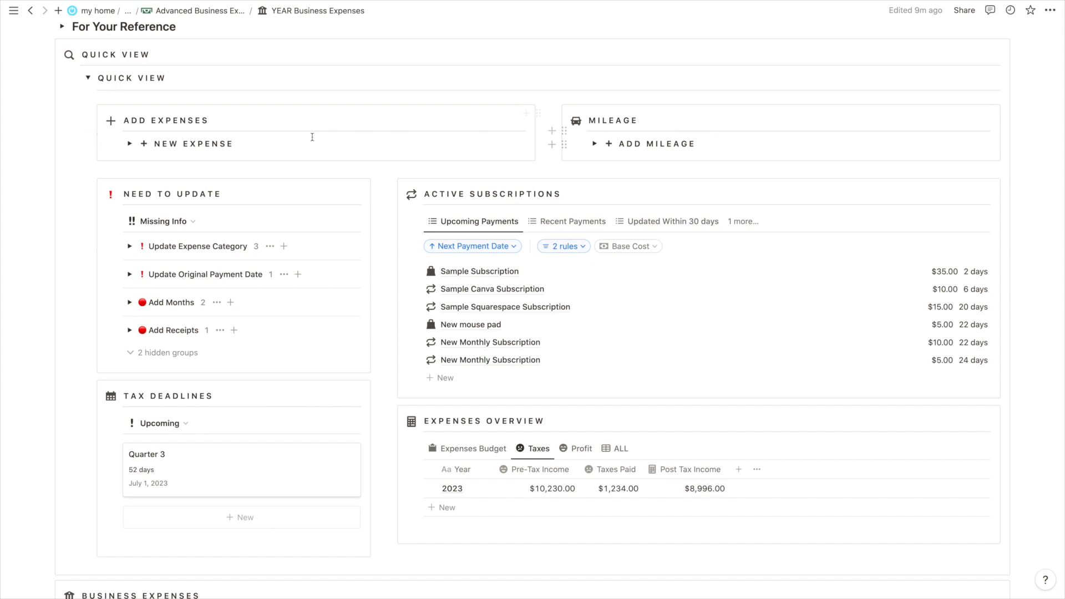
Collapse Quick View and expand Main View under Business Expenses to look over Expenses Overview and Tax Deadlines
left_click(87, 78)
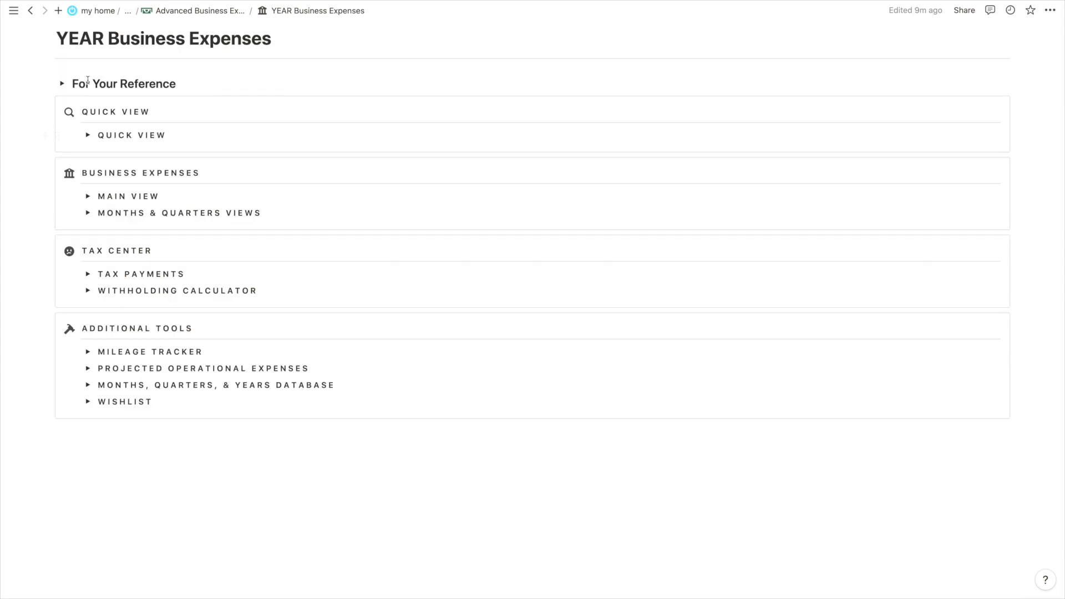
left_click(87, 196)
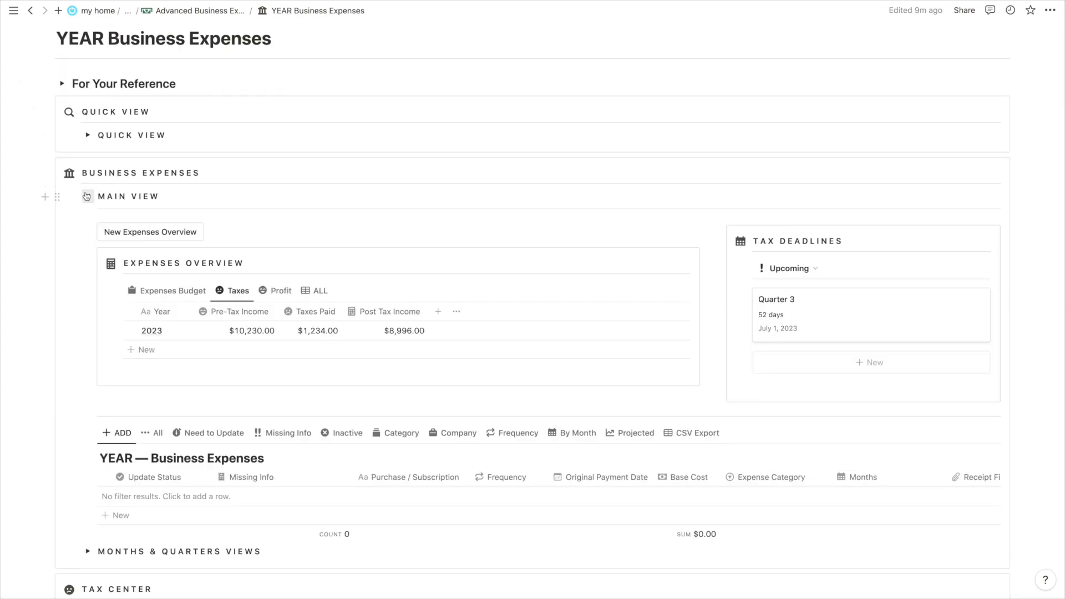
scroll(86, 192, "down", 4)
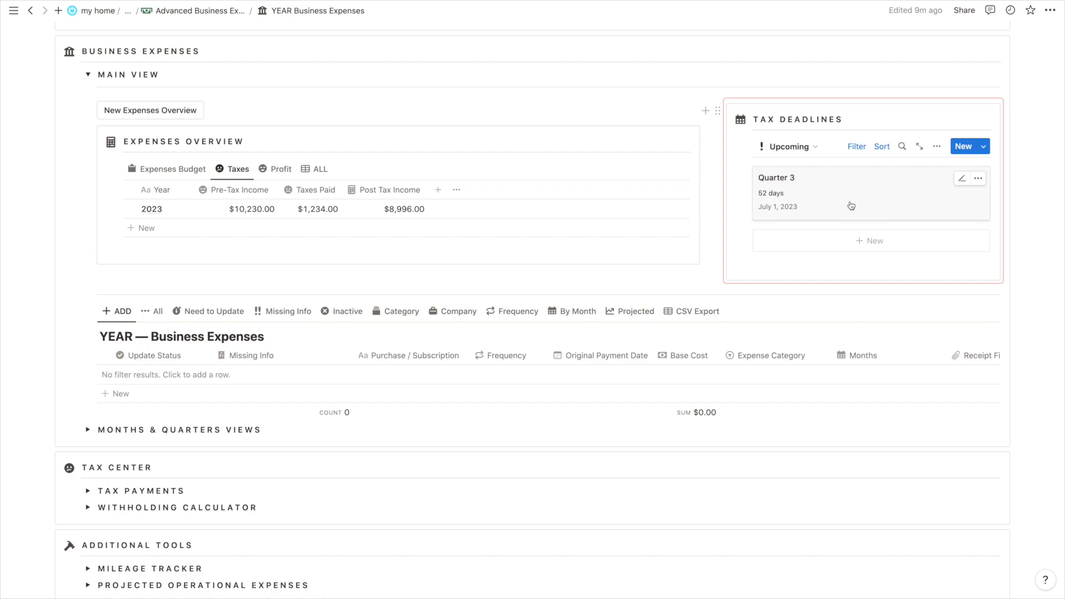
scroll(456, 248, "up", 1)
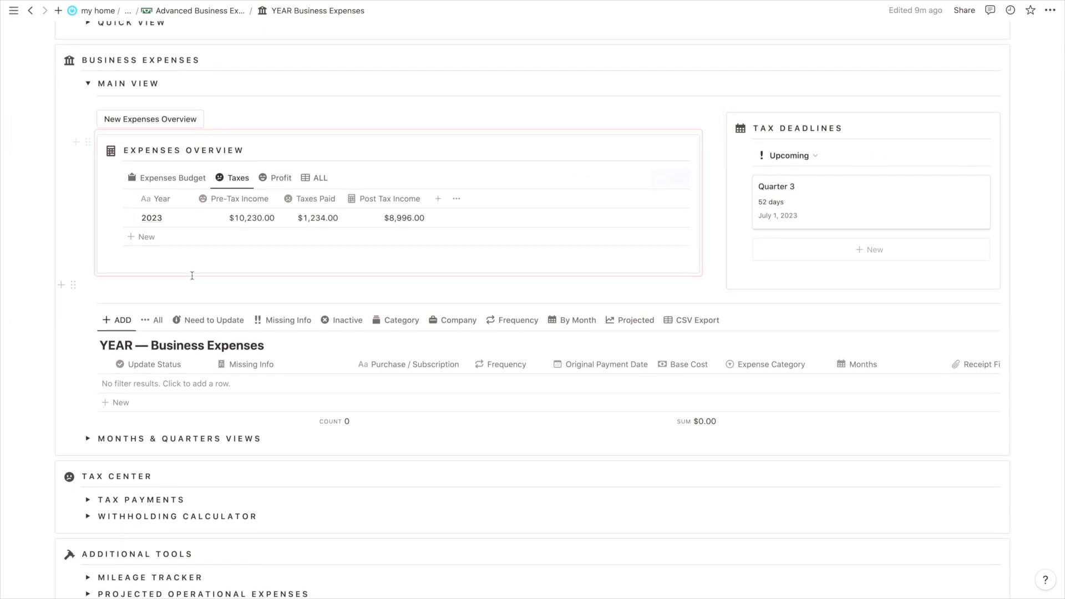
View the Business Expenses database as Need to Update and All, and return to its ADD view
left_click(208, 321)
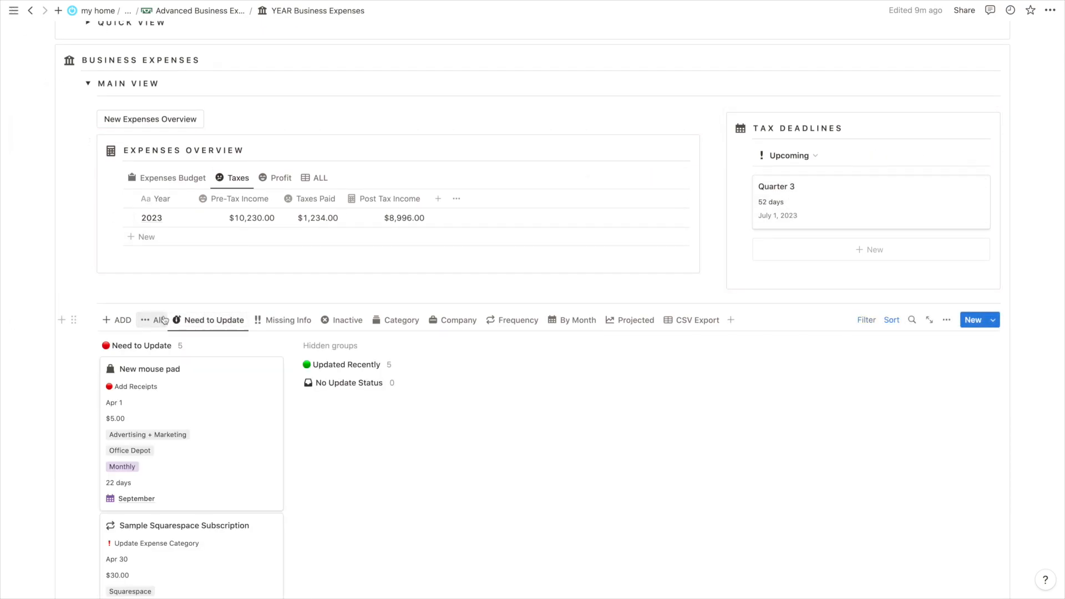
scroll(210, 322, "down", 1)
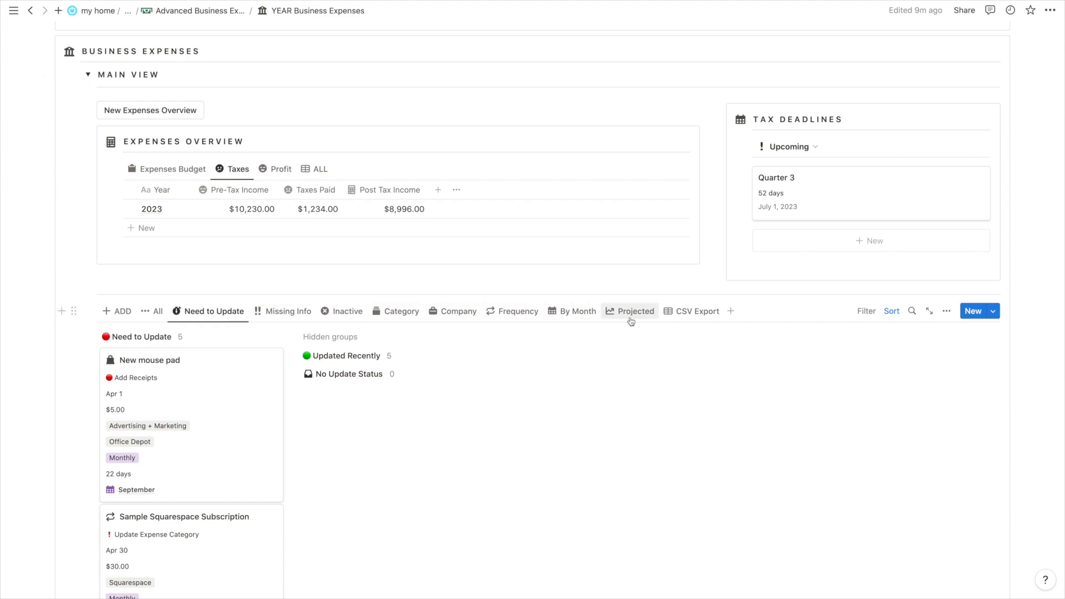
left_click(148, 312)
left_click(123, 312)
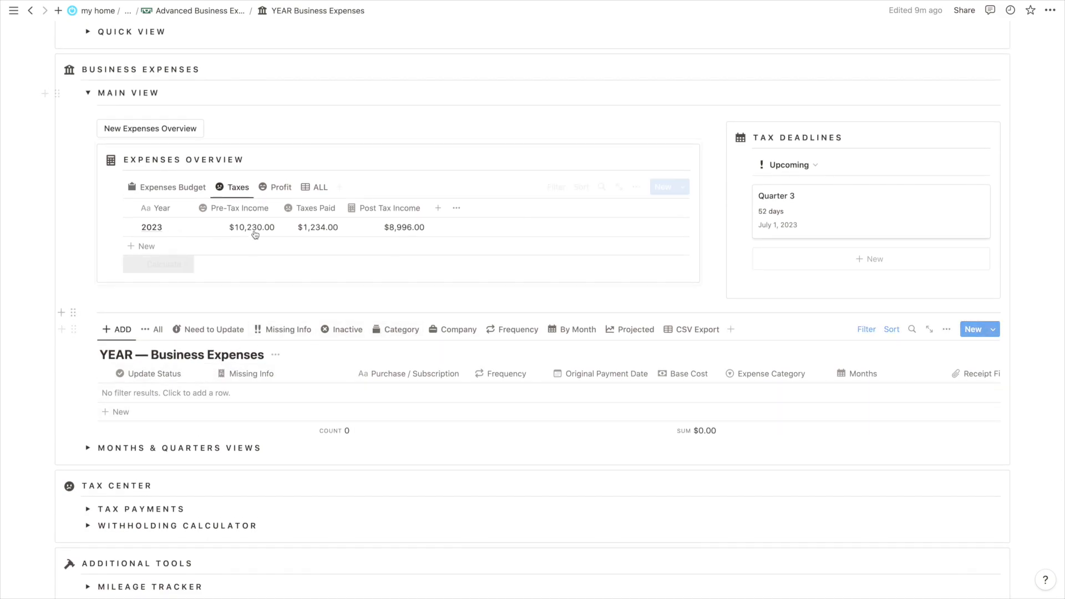
Look over the Main View's Expenses Overview, and show the Business Expenses database's Inactive and Missing Info views
scroll(499, 371, "up", 1)
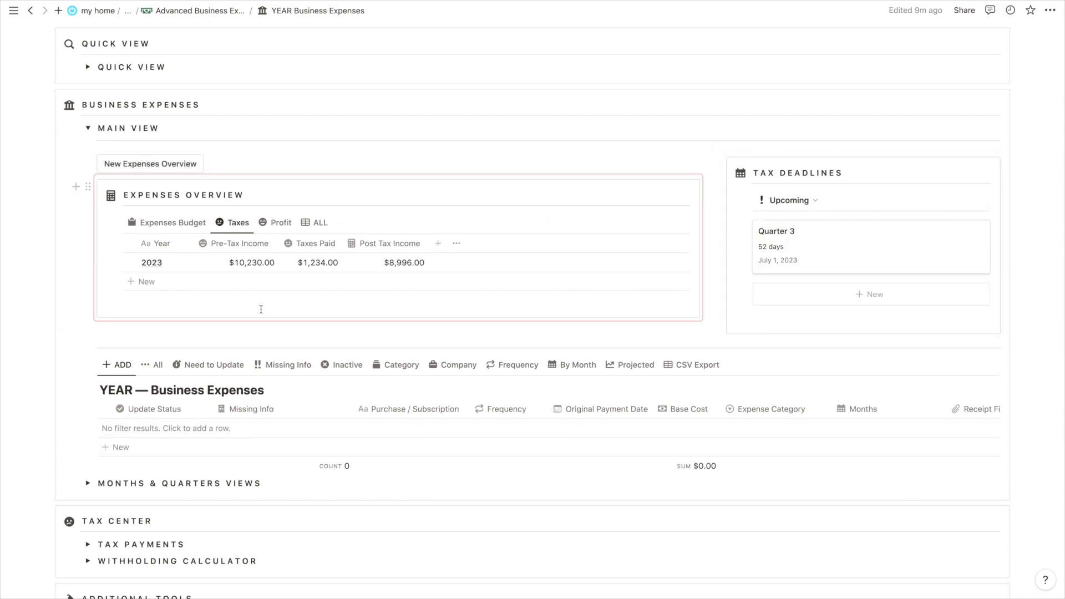
scroll(260, 308, "down", 1)
scroll(261, 309, "up", 3)
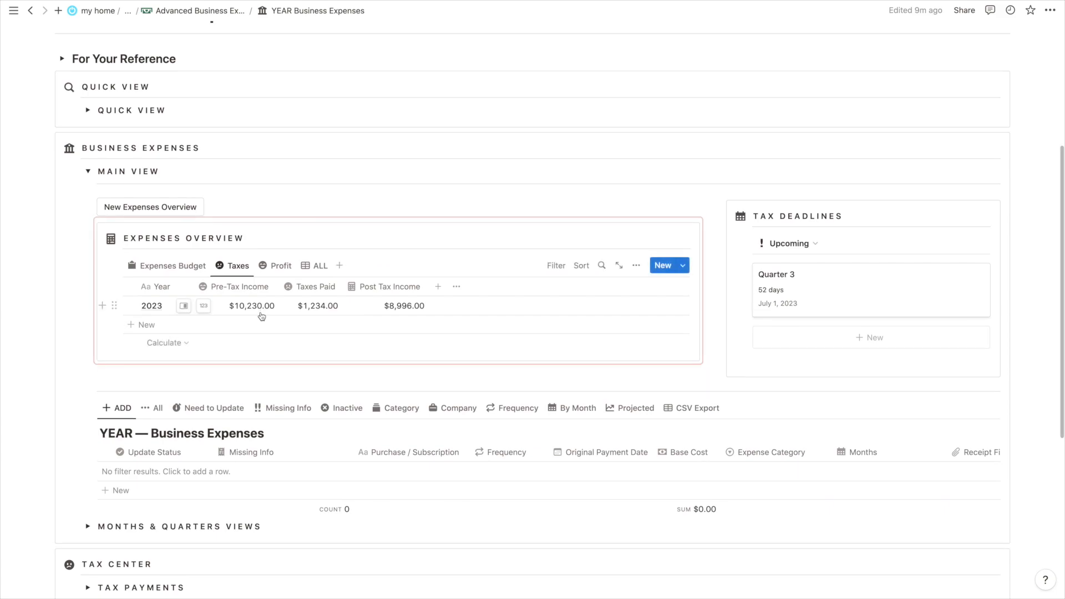
scroll(262, 316, "down", 2)
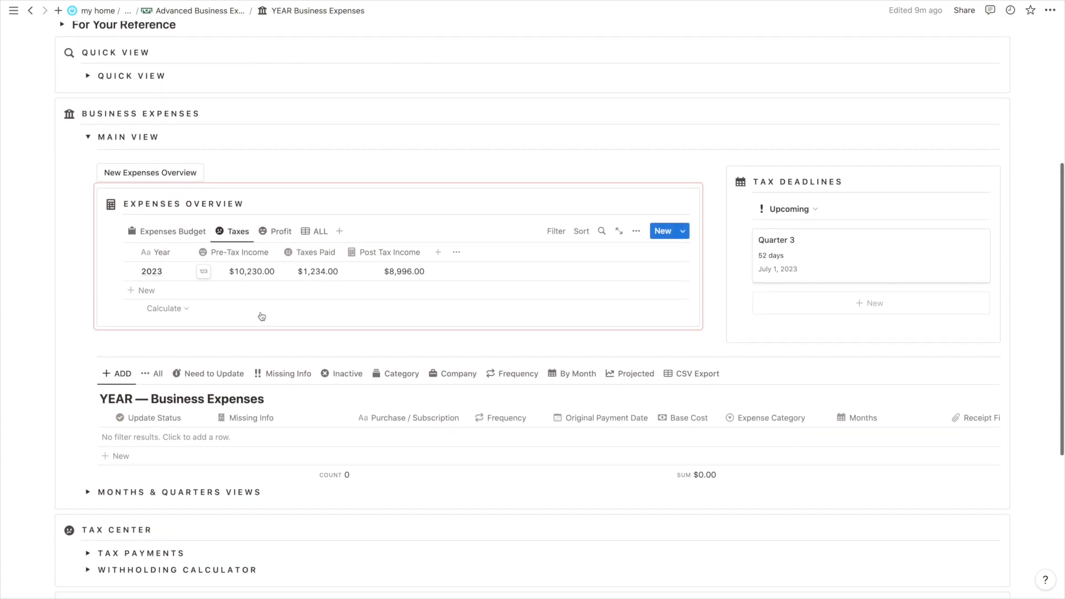
scroll(261, 317, "down", 1)
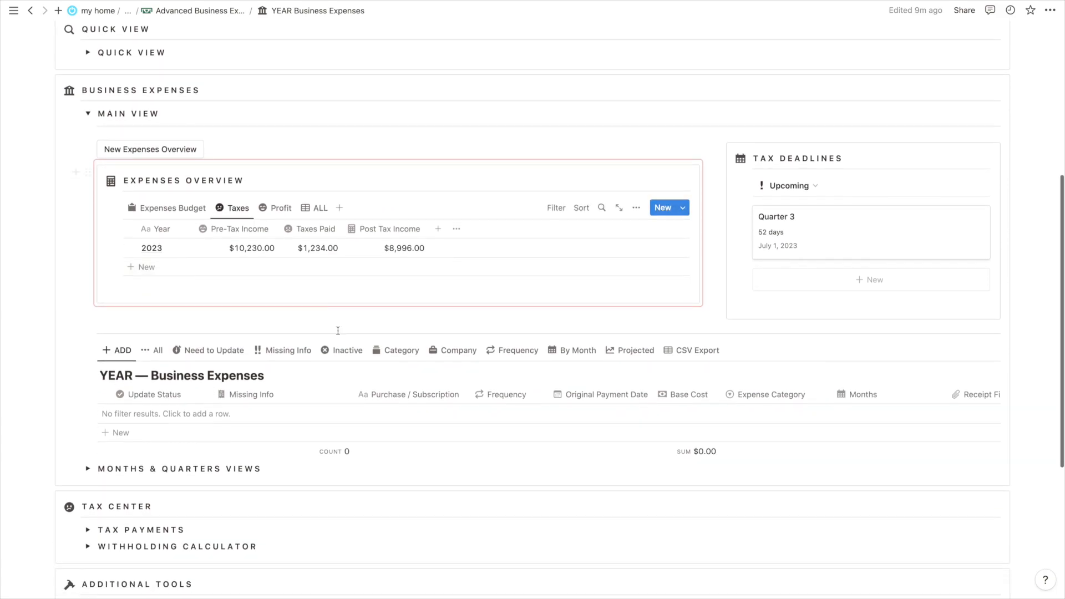
left_click(344, 350)
left_click(282, 350)
scroll(280, 349, "down", 1)
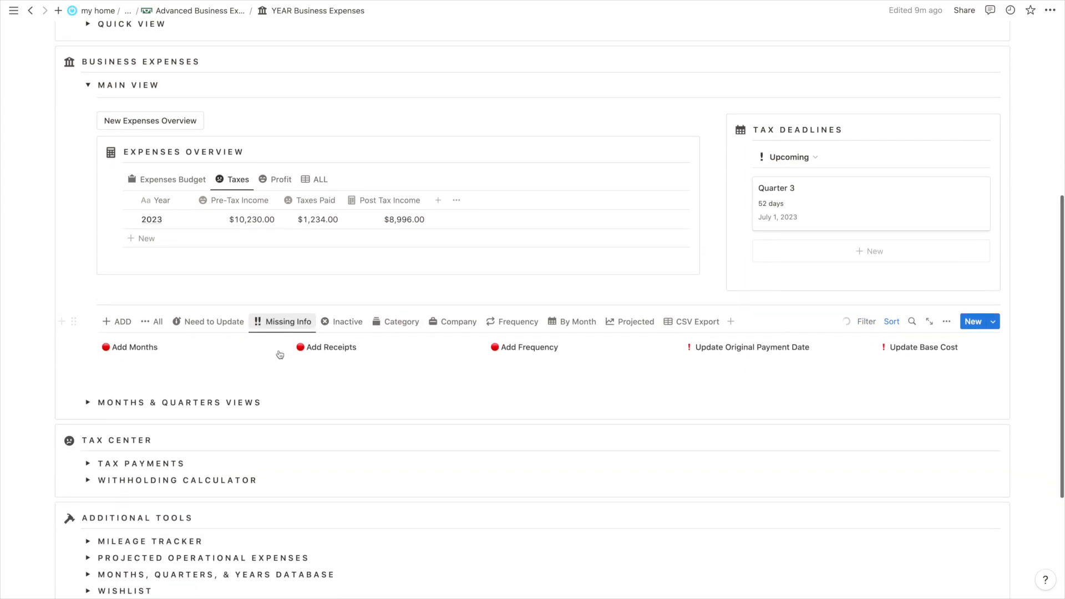
scroll(457, 347, "up", 5)
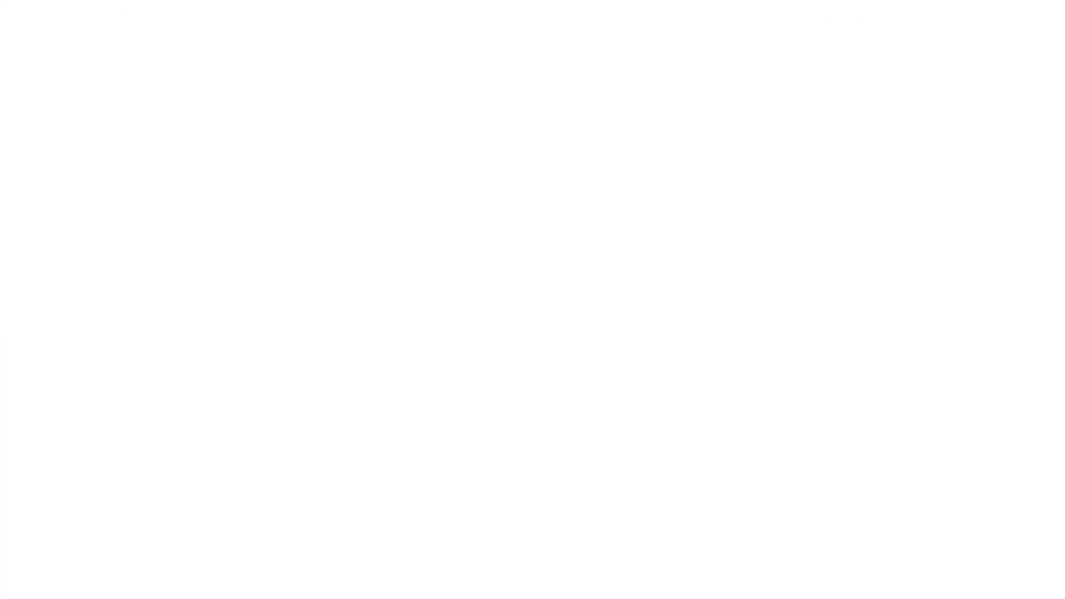
Expand Months & Quarters Views, examine expenses by quarter and by month, and collapse the toggle
left_click(88, 214)
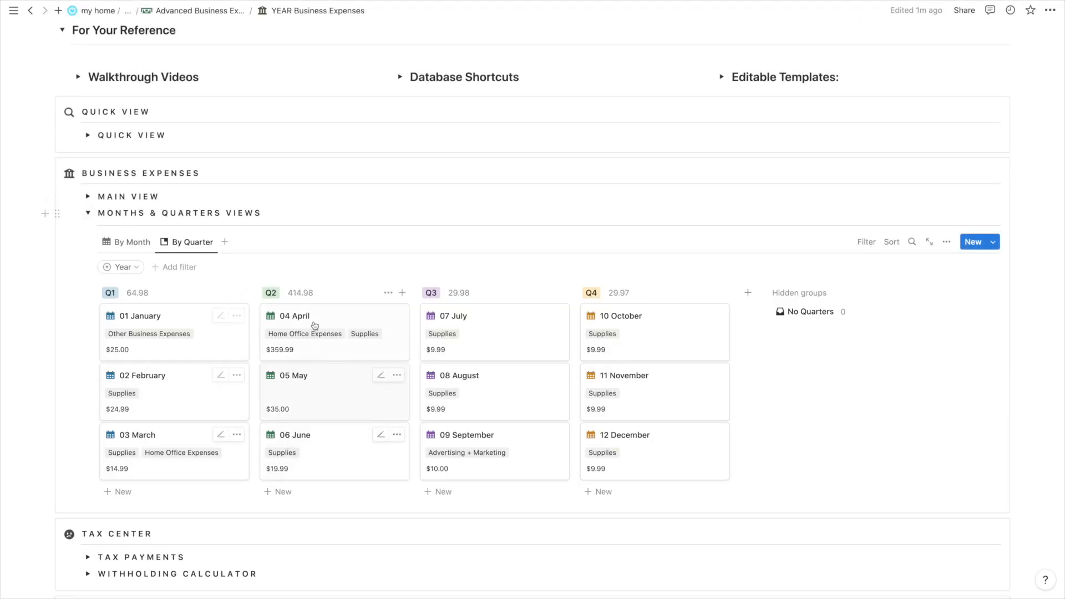
left_click(132, 239)
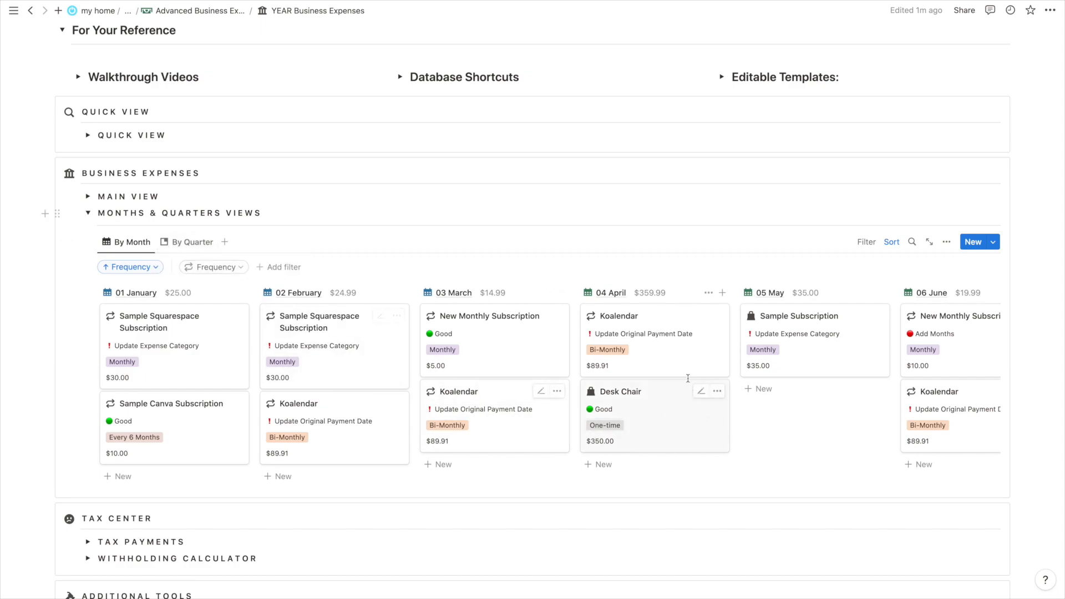
left_click(88, 213)
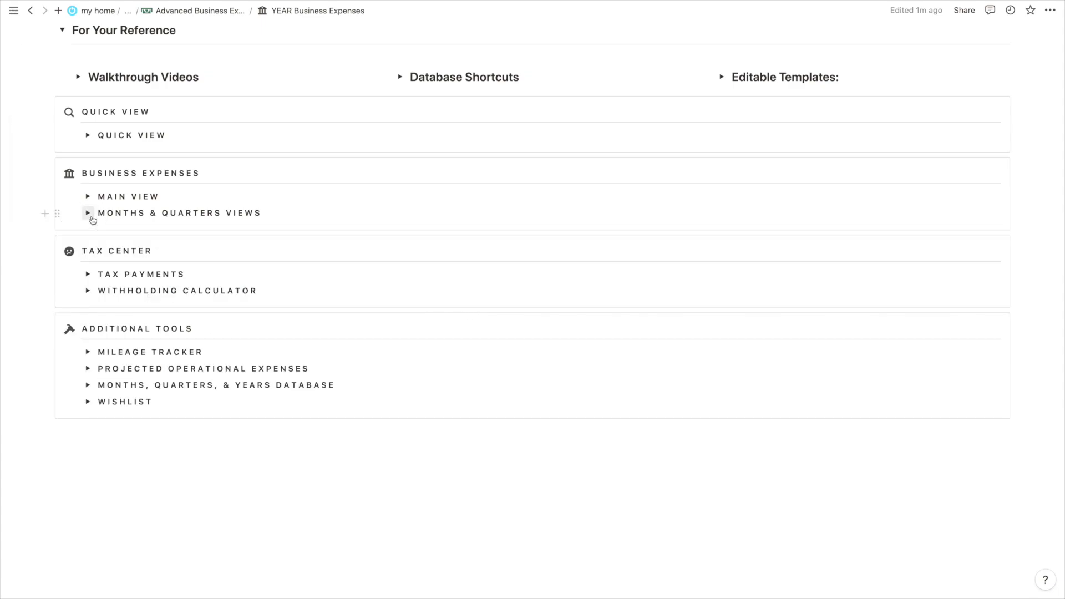
scroll(93, 220, "up", 2)
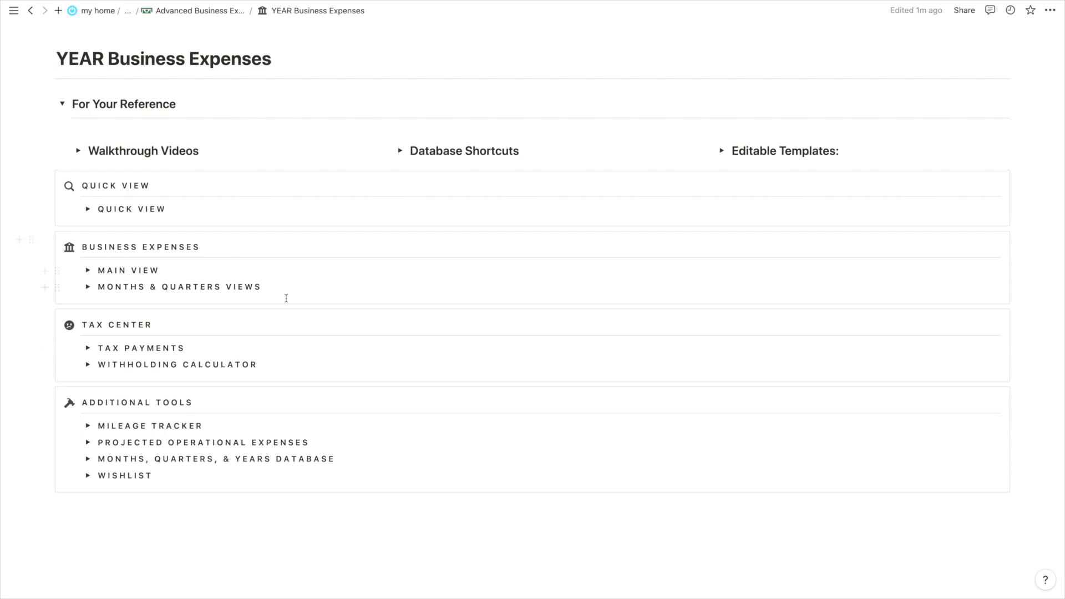
scroll(115, 353, "down", 1)
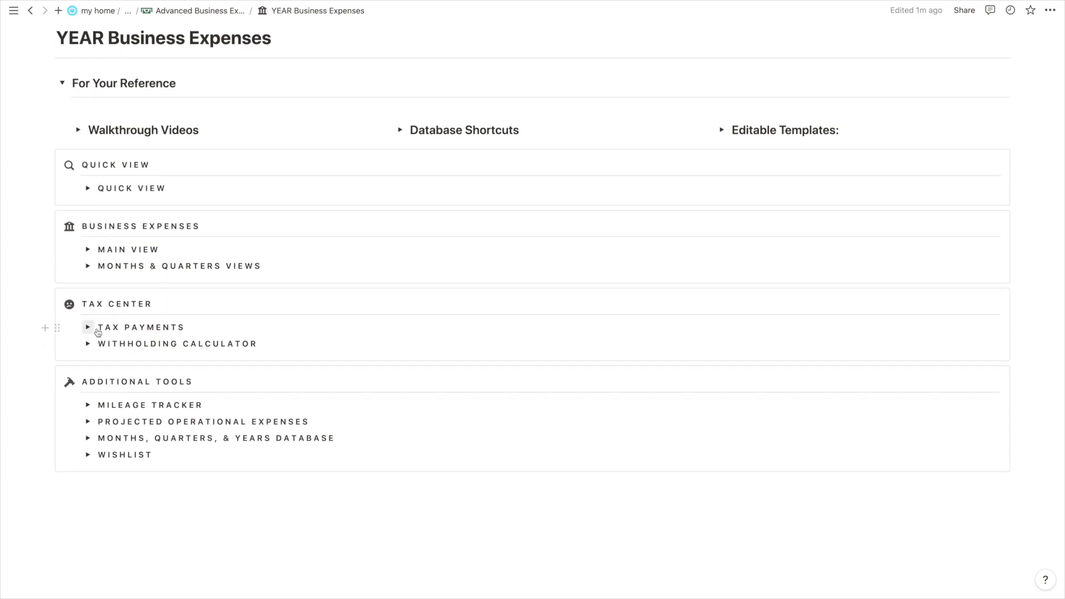
Expand Tax Payments under Tax Center and look over the payment portal links, Tax Deadlines and Quarterly Tax Payments database
left_click(88, 328)
scroll(251, 258, "down", 5)
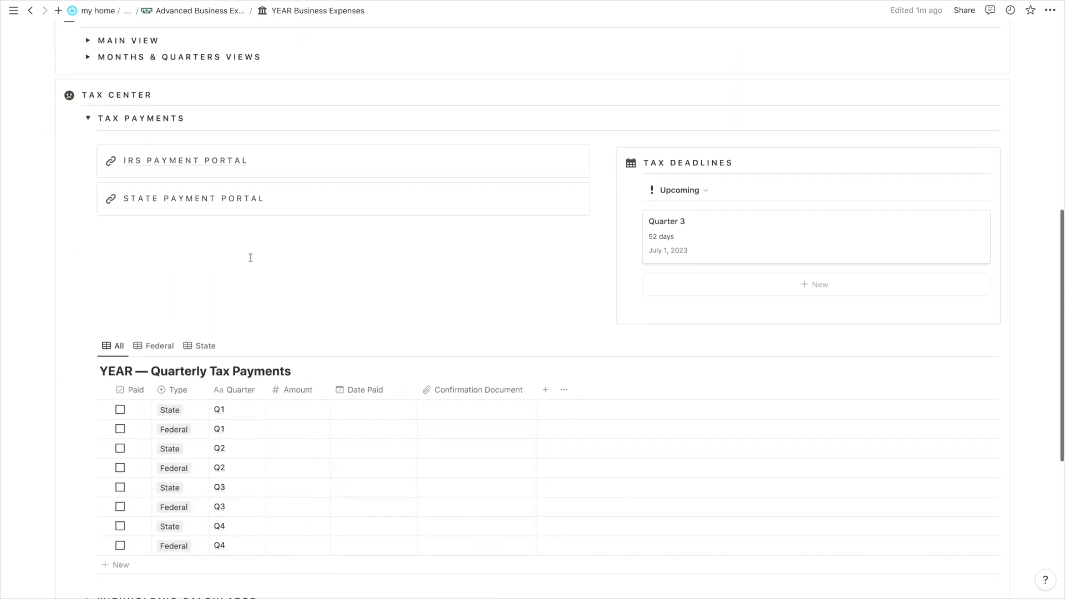
scroll(244, 288, "up", 1)
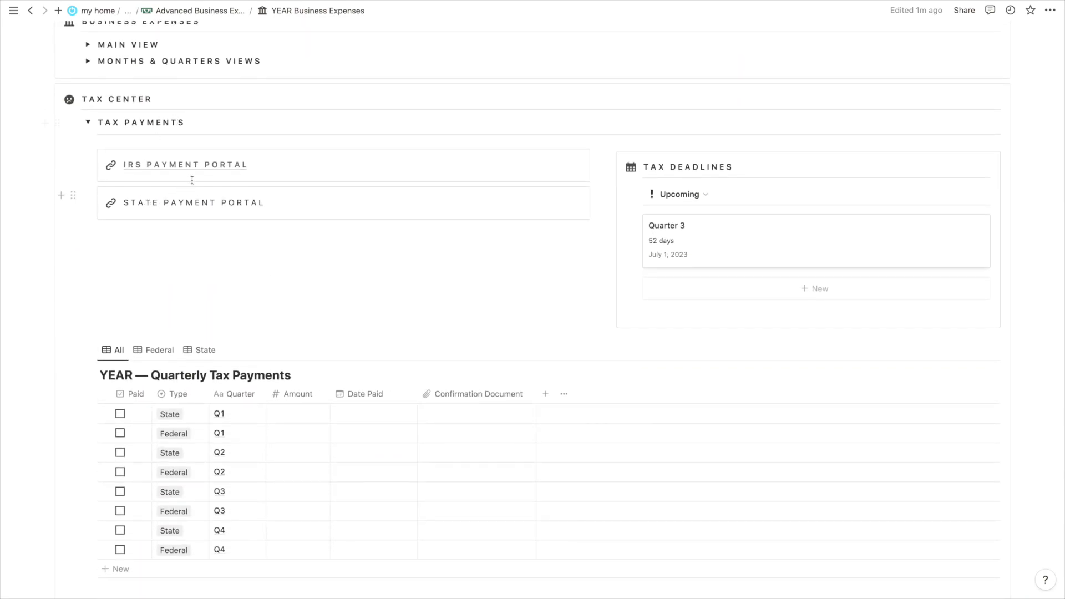
scroll(155, 199, "up", 2)
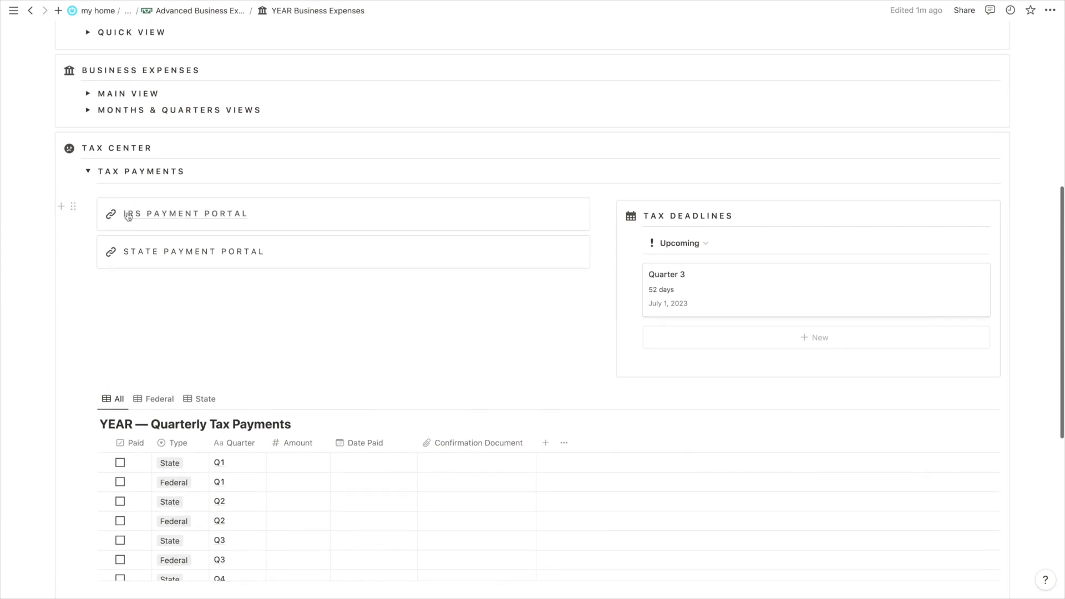
mouse_move(194, 222)
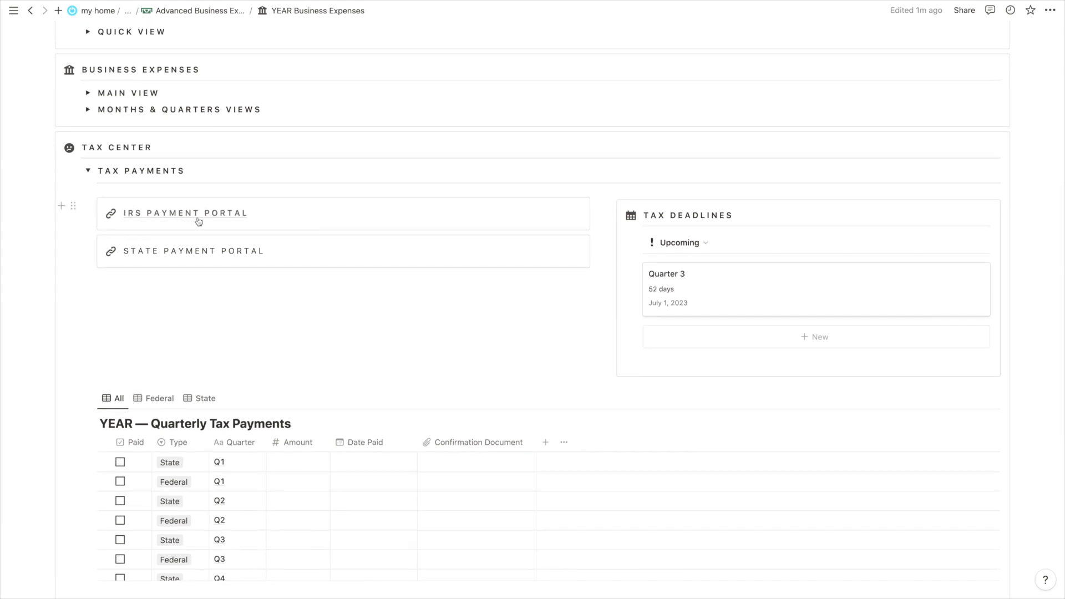
Select the State Payment Portal text, open its link entry and close it without adding a link
triple_click(230, 251)
left_click(168, 253)
triple_click(194, 254)
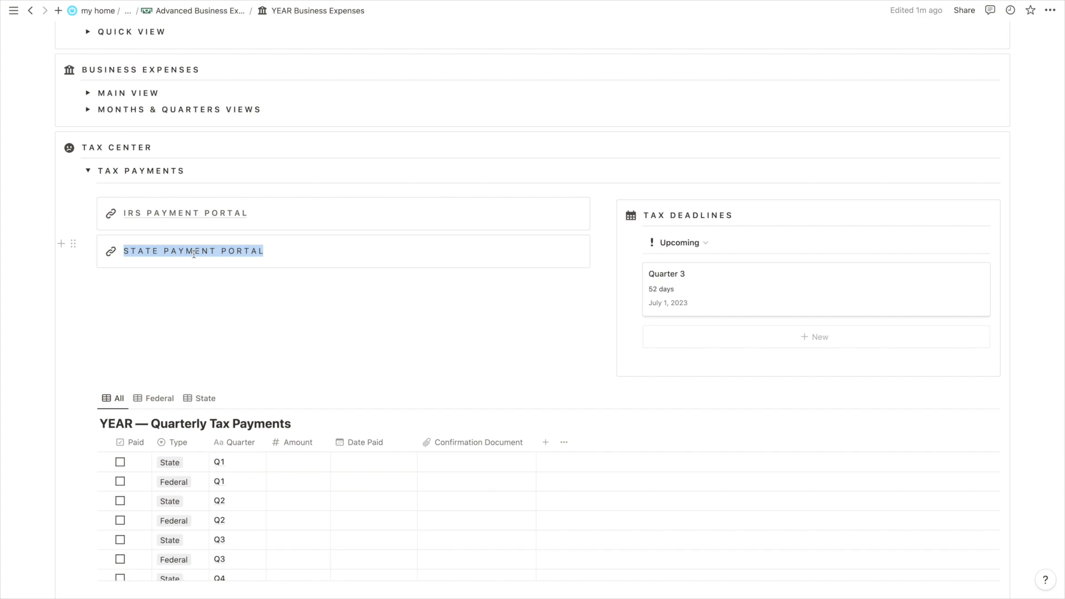
key("ctrl+k")
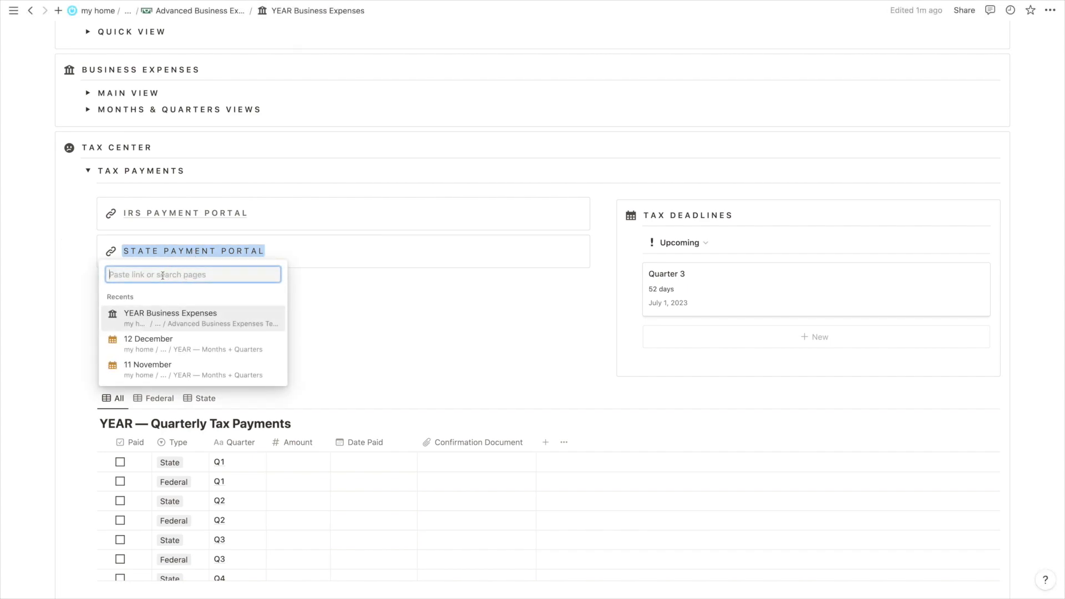
key("Escape")
left_click(245, 295)
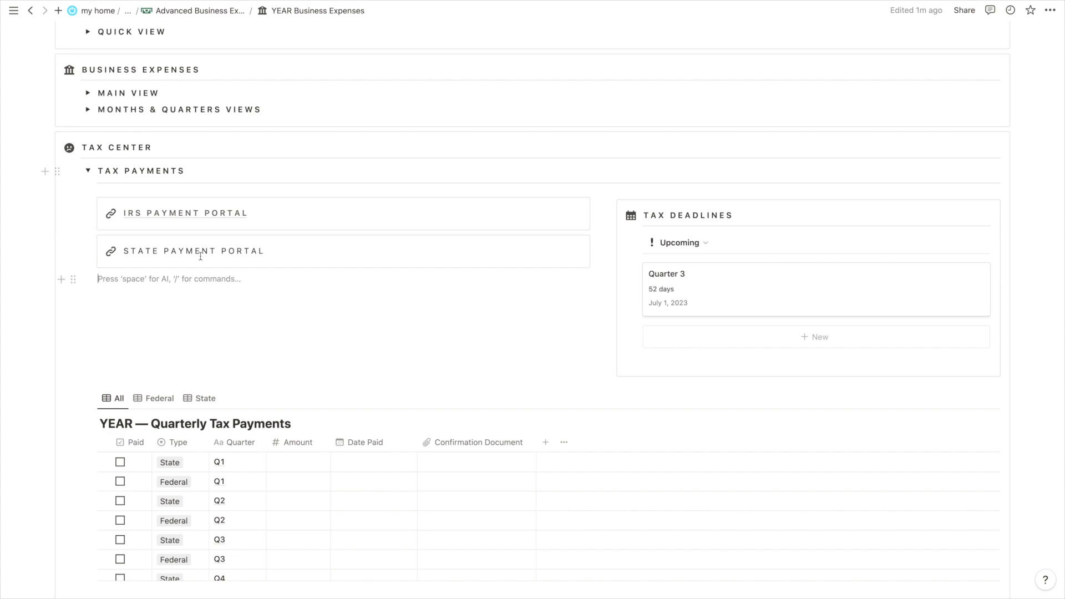
mouse_move(172, 218)
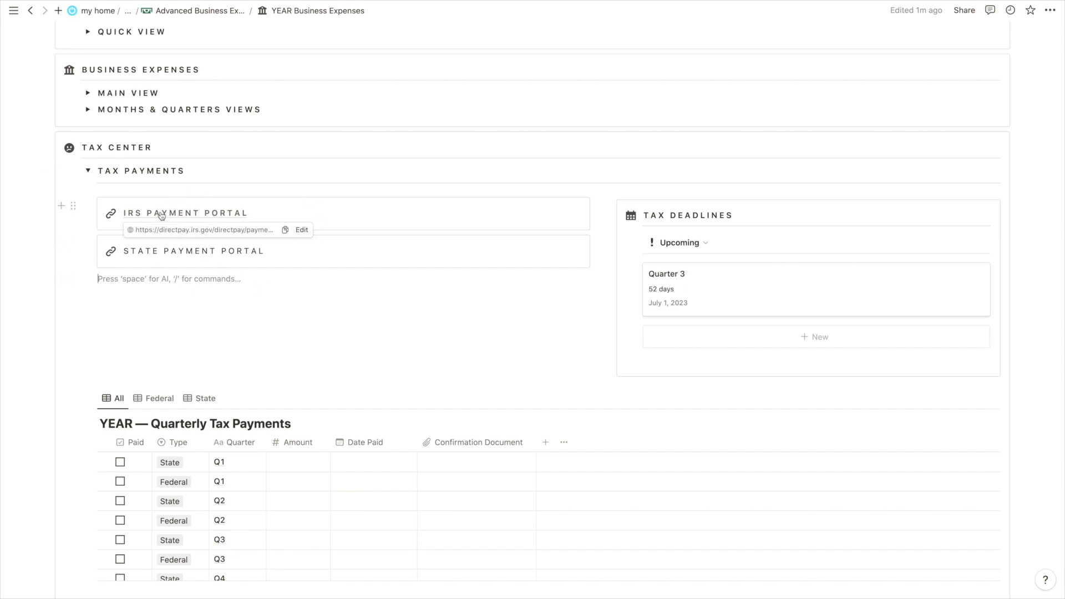
left_click_drag(143, 259, 242, 274)
left_click(243, 282)
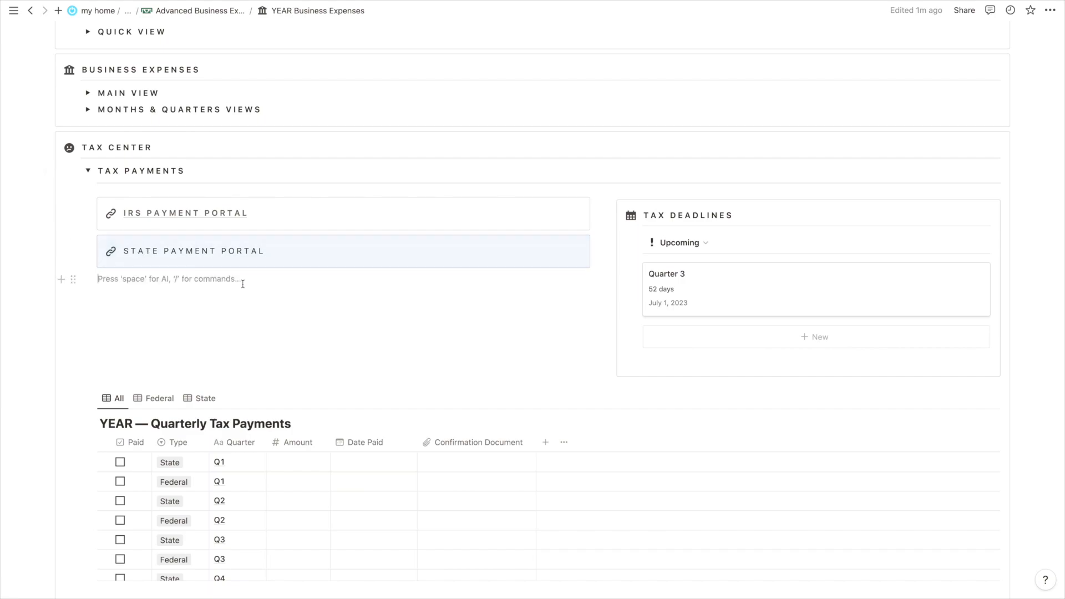
View the Quarterly Tax Payments database as Federal and State, and collapse Tax Payments
scroll(243, 284, "down", 1)
scroll(243, 284, "down", 1)
left_click(151, 339)
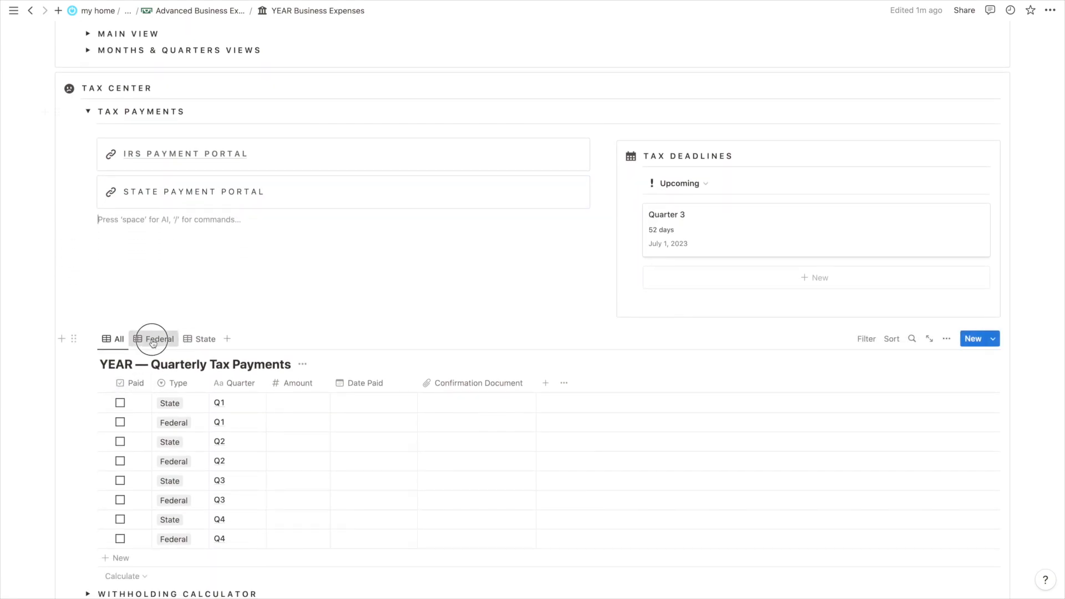
left_click(197, 339)
scroll(145, 233, "up", 1)
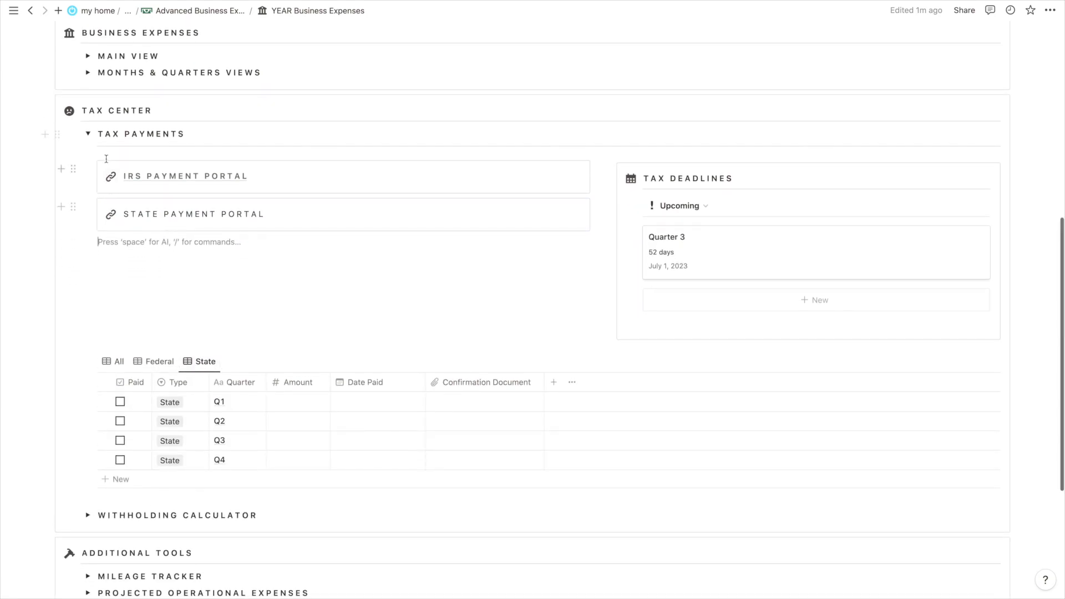
left_click(84, 134)
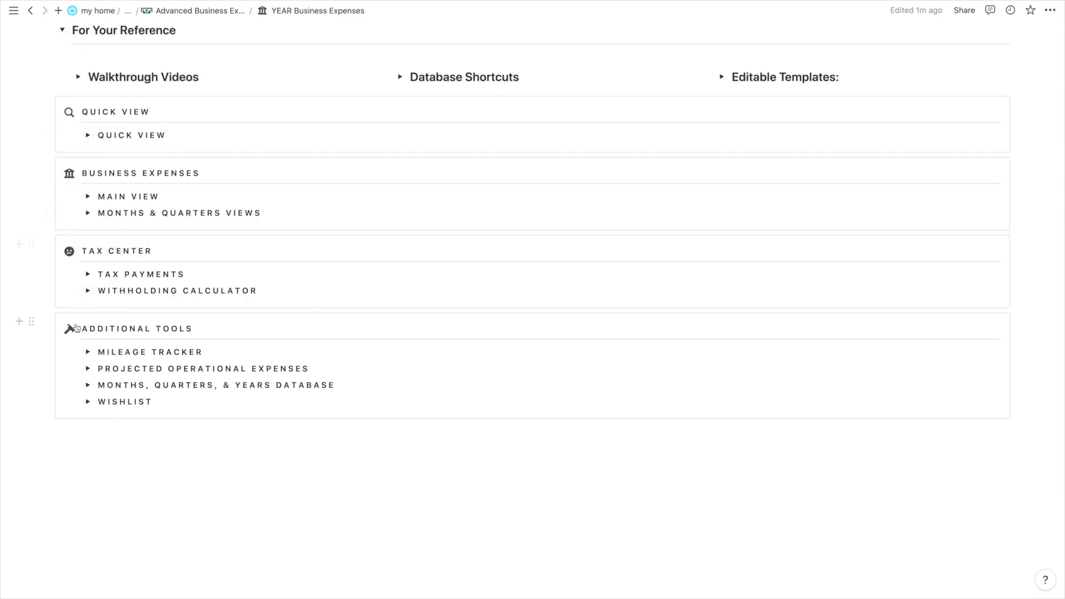
left_click(89, 277)
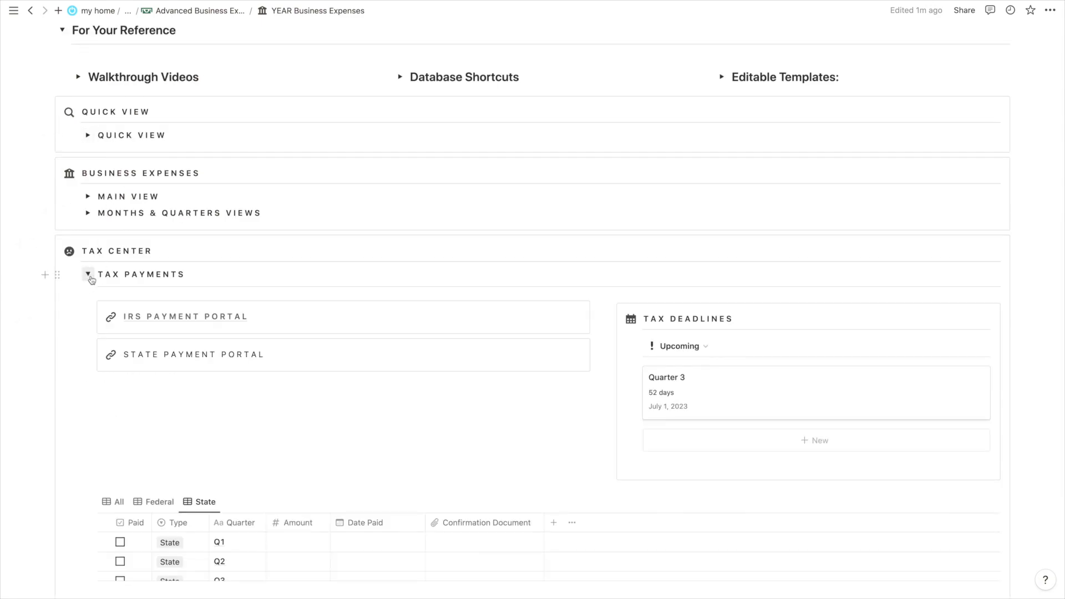
left_click(89, 275)
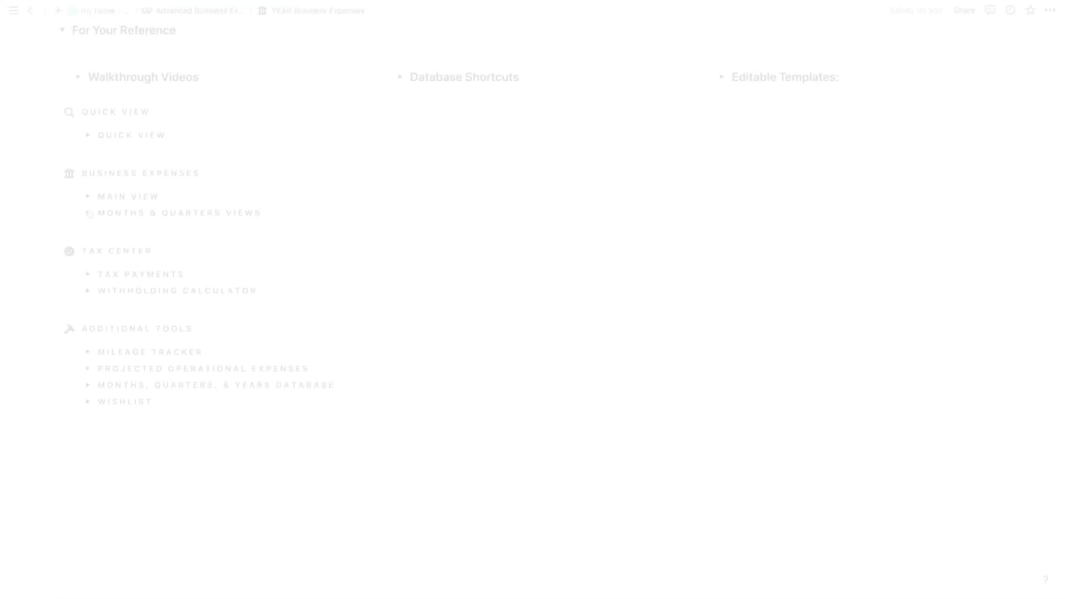
Expand and collapse the Withholding Calculator and the Mileage Tracker in turn to look over their databases
left_click(88, 291)
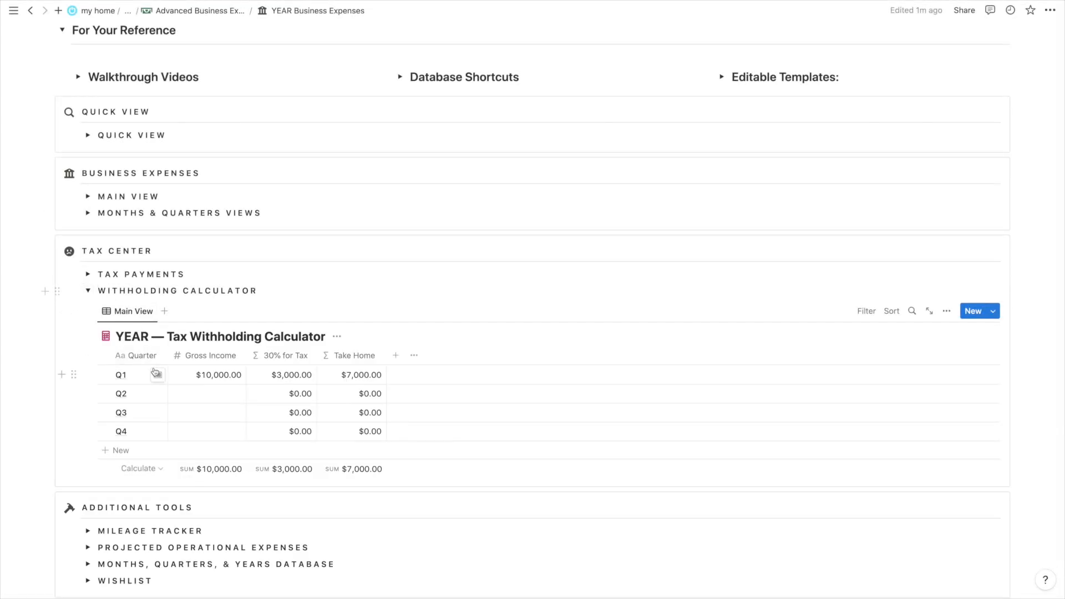
left_click(88, 292)
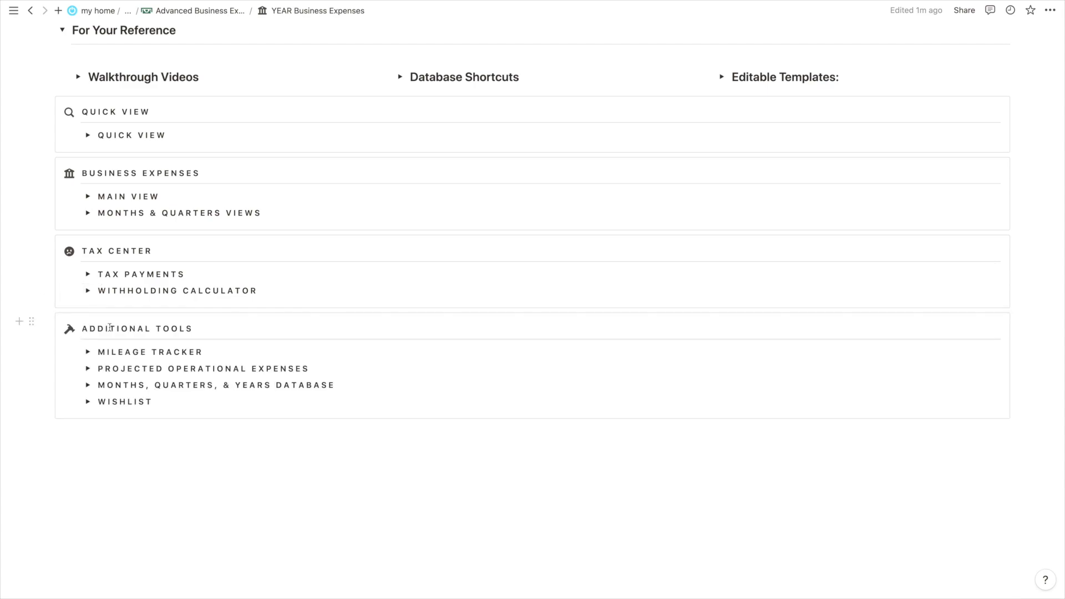
left_click(87, 351)
scroll(88, 349, "down", 1)
left_click(89, 321)
Look over Projected Operational Expenses and the Months, Quarters, & Years Database under Additional Tools, collapsing each again
left_click(87, 369)
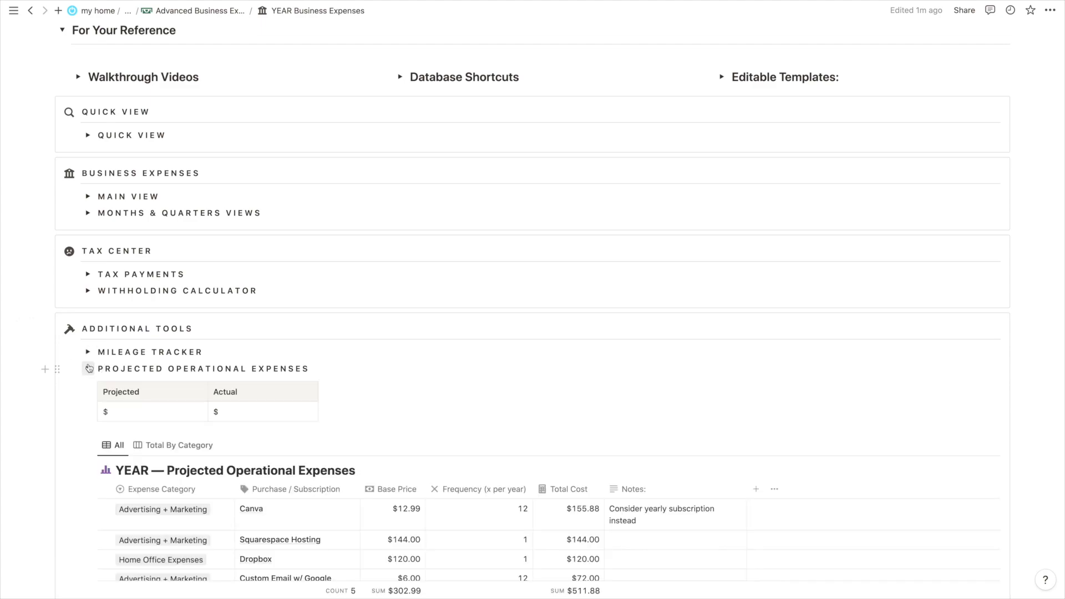
left_click(87, 369)
left_click(88, 385)
scroll(139, 383, "down", 3)
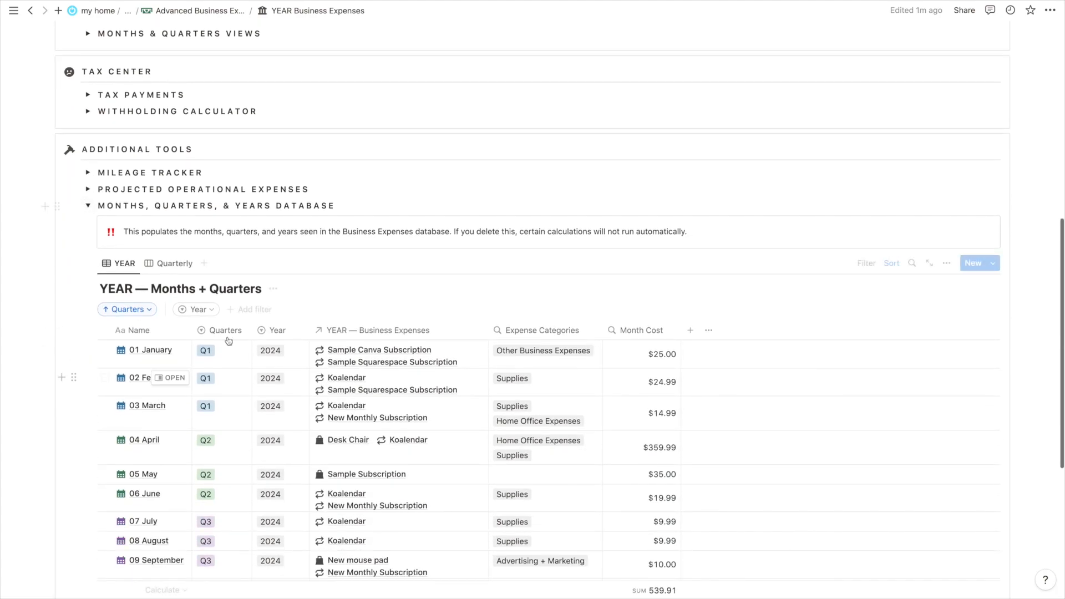
scroll(184, 380, "up", 1)
left_click(89, 223)
left_click(89, 213)
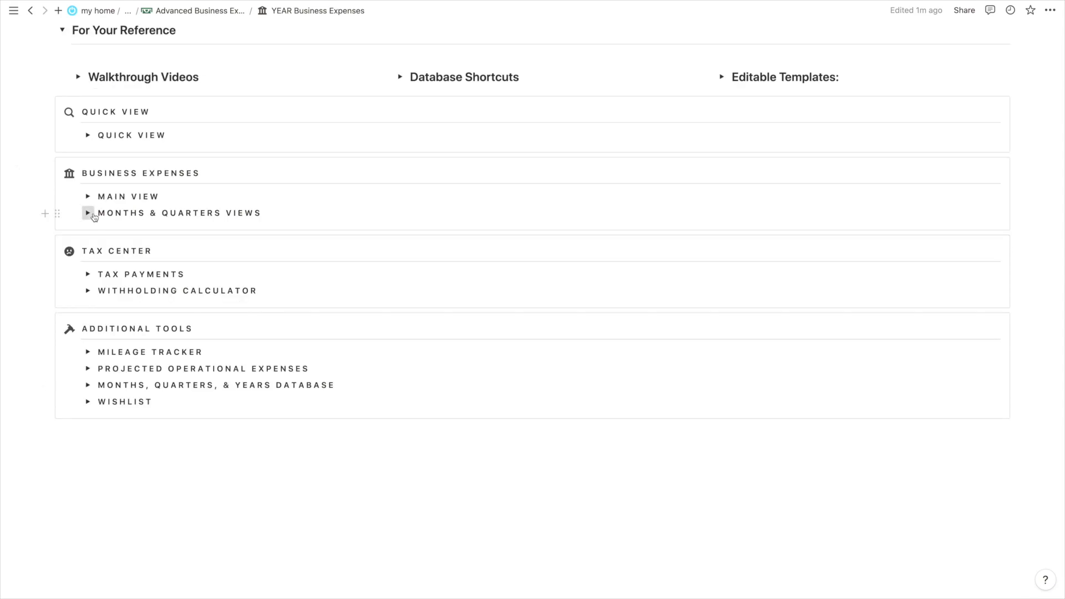
left_click(88, 213)
left_click(88, 386)
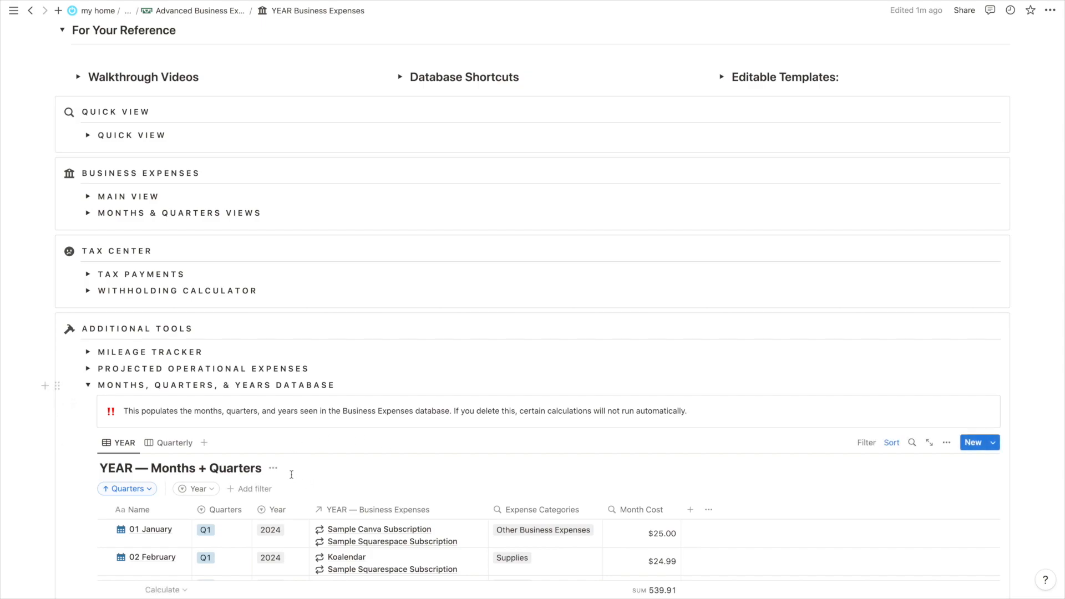
left_click(89, 387)
Expand Wishlist to examine the Amazon wishlist bookmarks and the Wishlist Database, and collapse it again
left_click(88, 402)
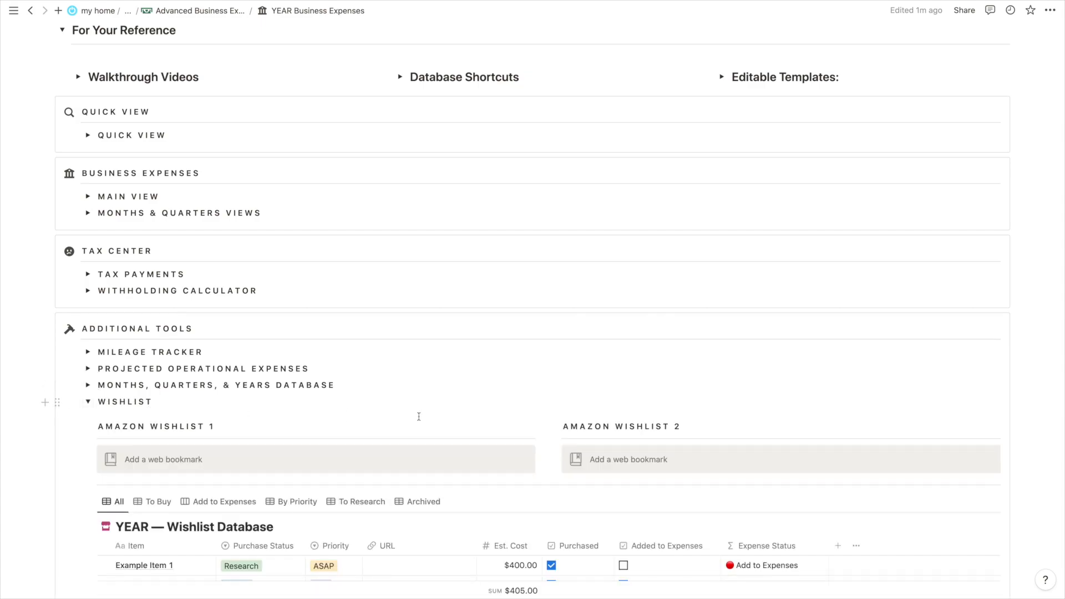
scroll(418, 416, "down", 4)
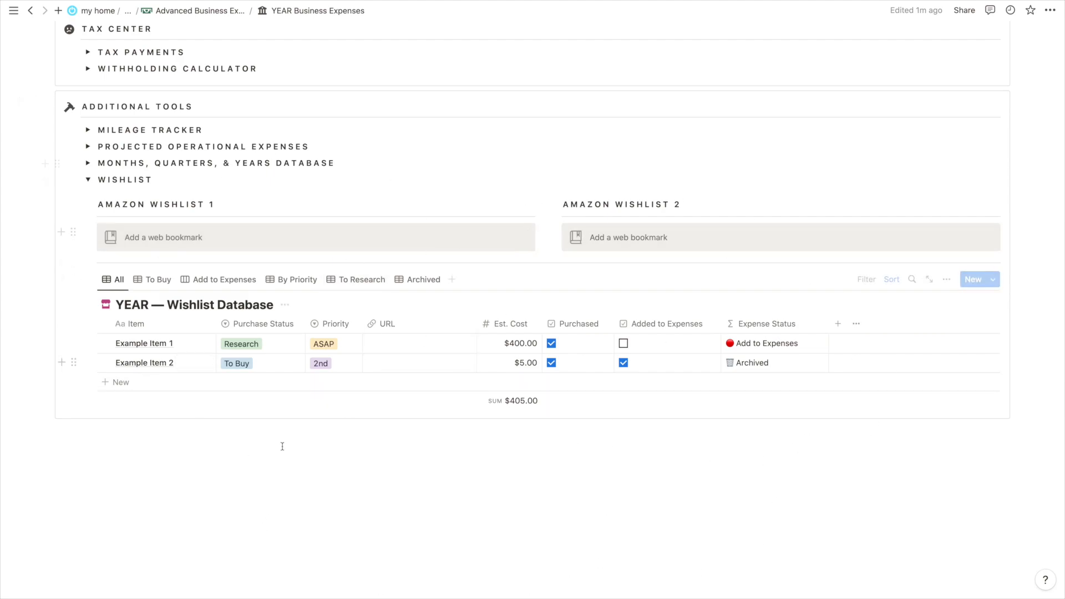
left_click(88, 185)
scroll(339, 268, "up", 5)
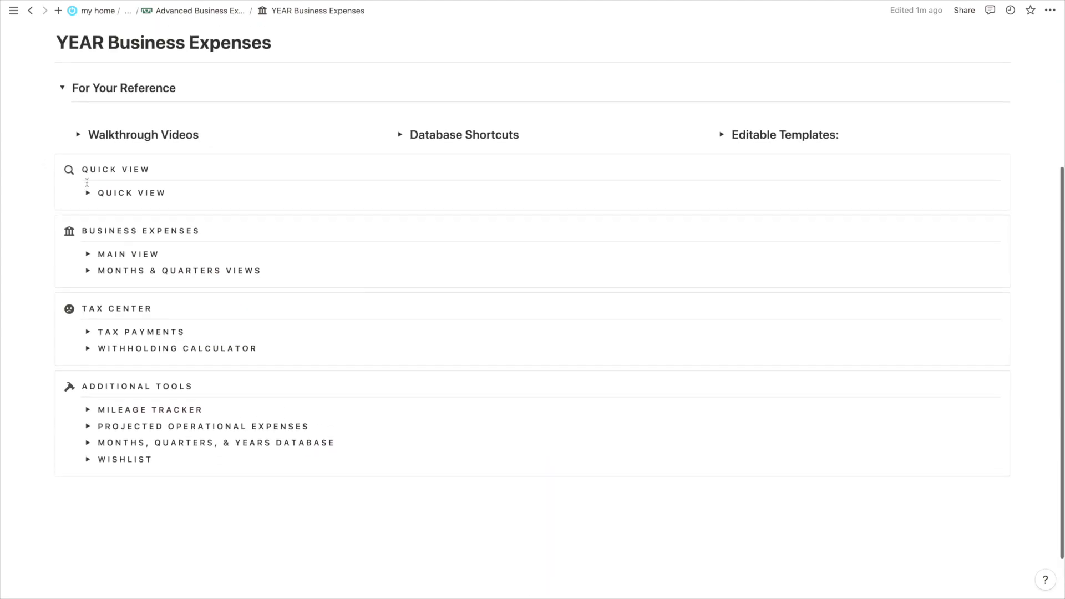
Expand Database Shortcuts under For Your Reference, look over the Main and Additional database links, and collapse it
left_click(400, 217)
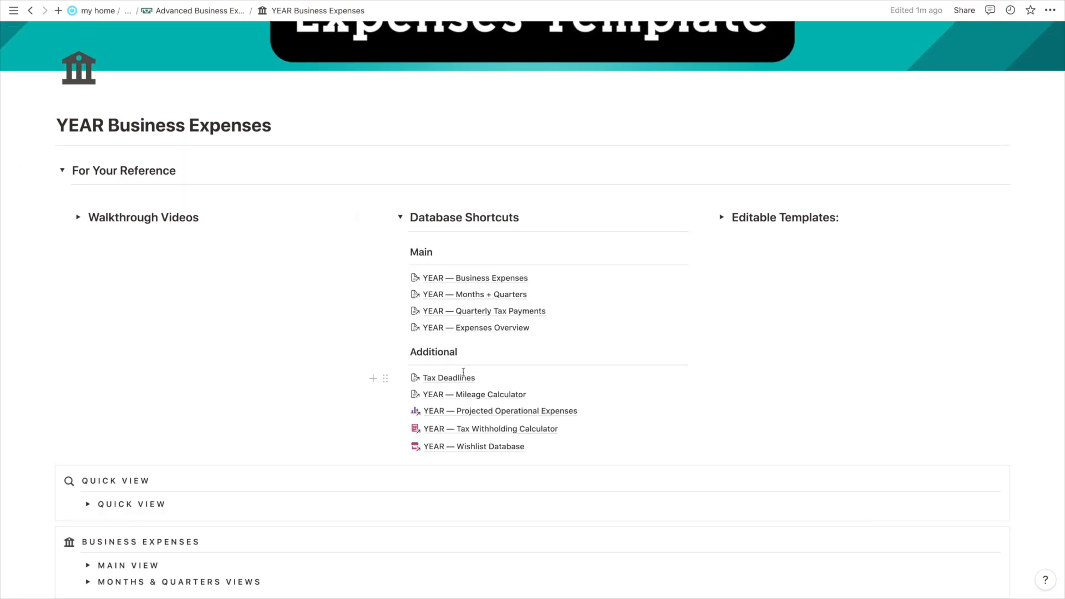
scroll(463, 371, "down", 1)
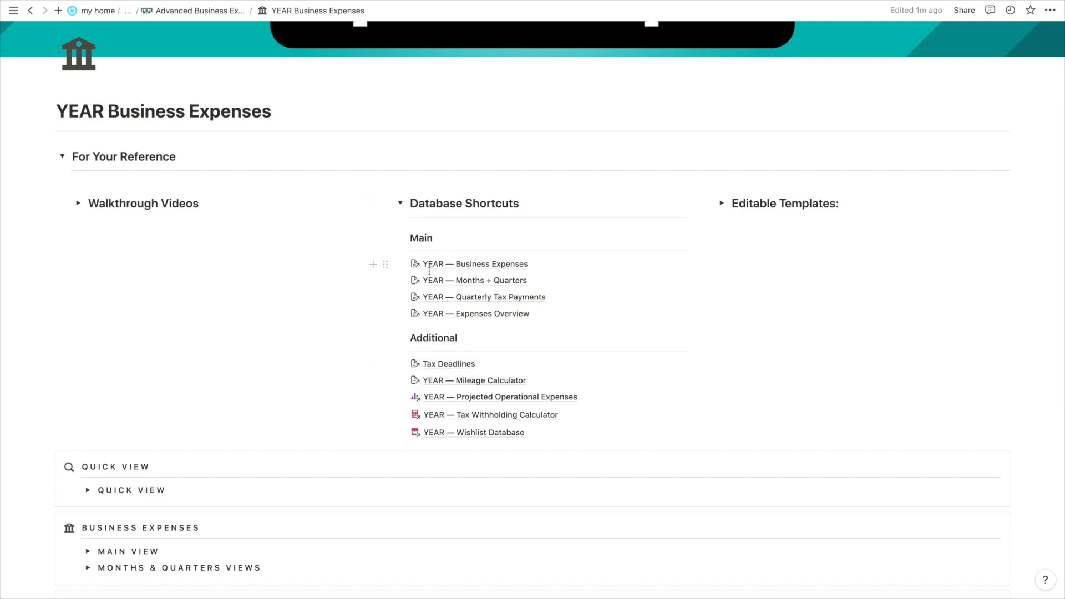
scroll(429, 270, "down", 1)
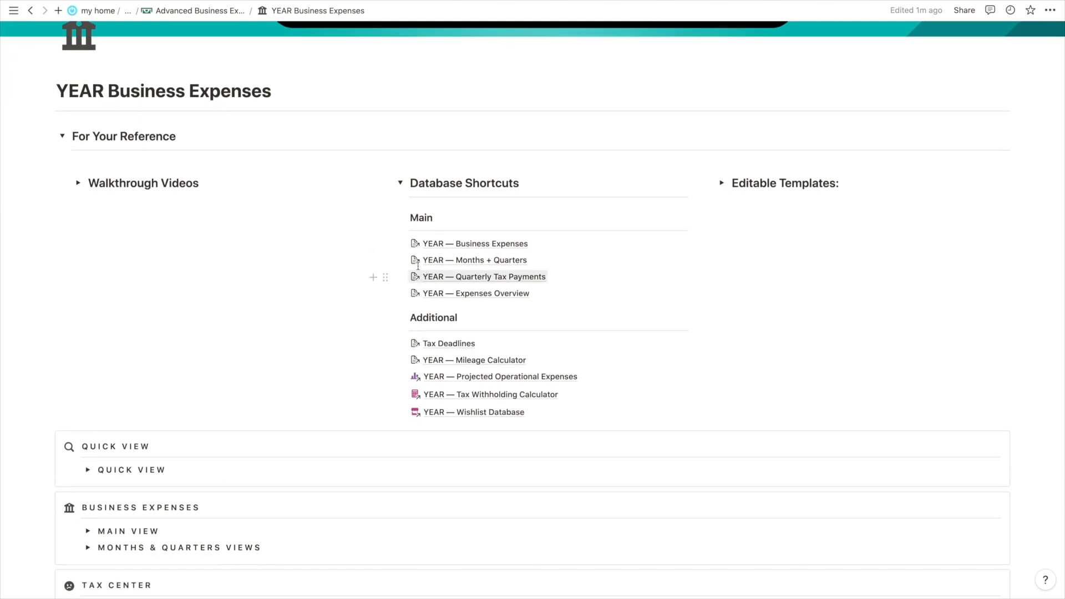
left_click(400, 183)
scroll(297, 335, "down", 5)
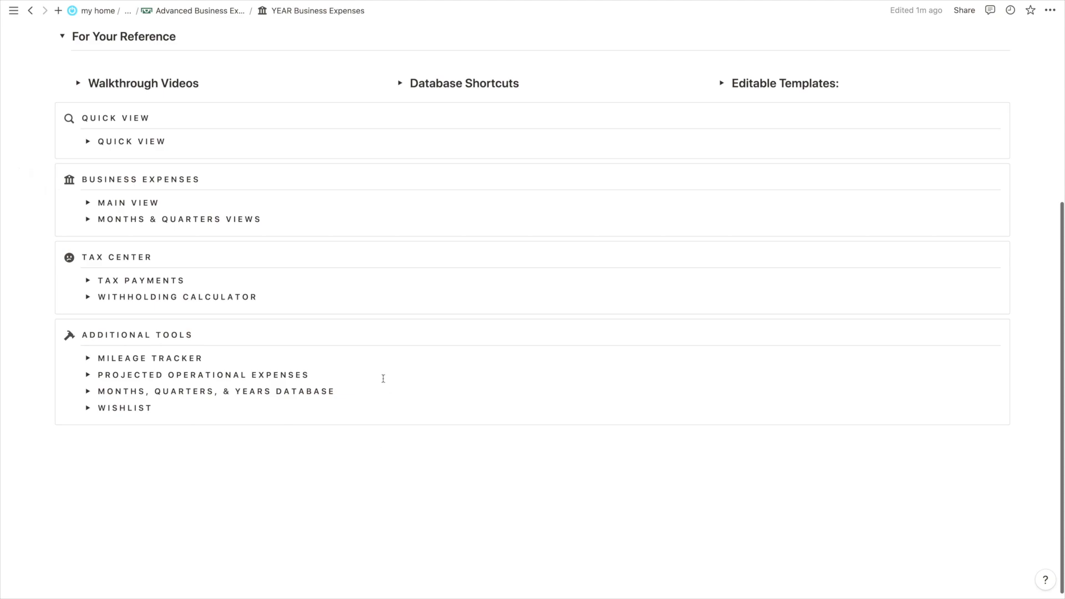
Briefly expand and collapse Main View and Quick View to look over their contents again
left_click(87, 203)
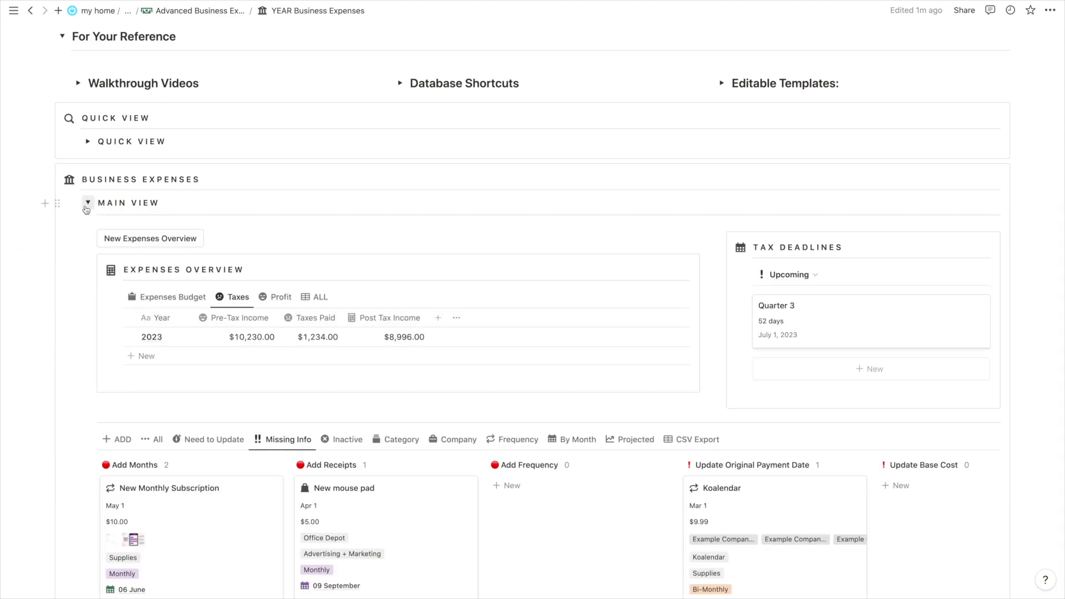
left_click(87, 203)
left_click(88, 142)
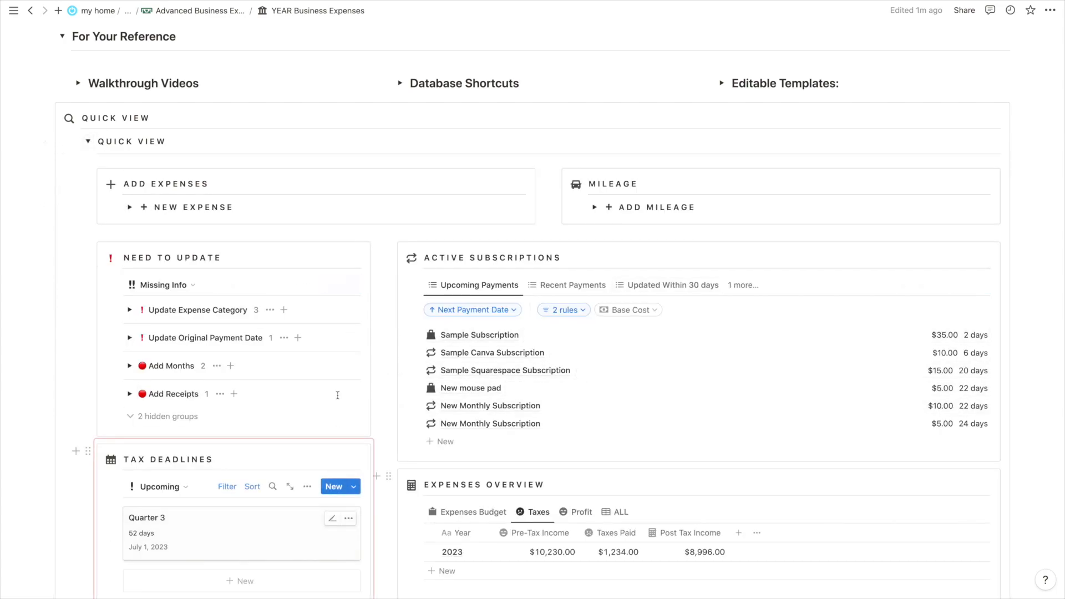
scroll(328, 304, "down", 3)
scroll(327, 305, "up", 5)
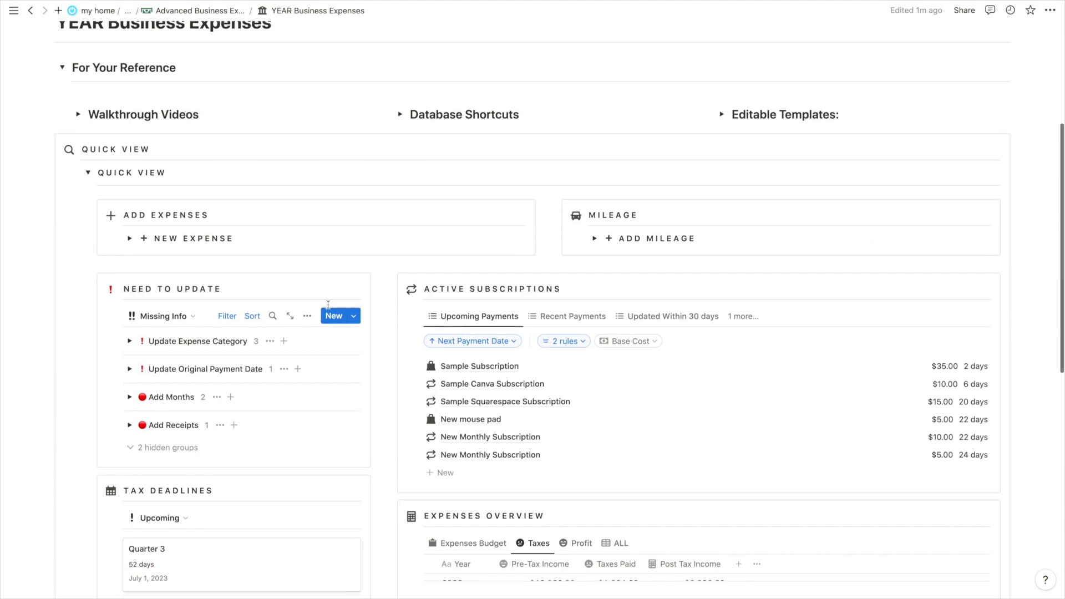
left_click(88, 188)
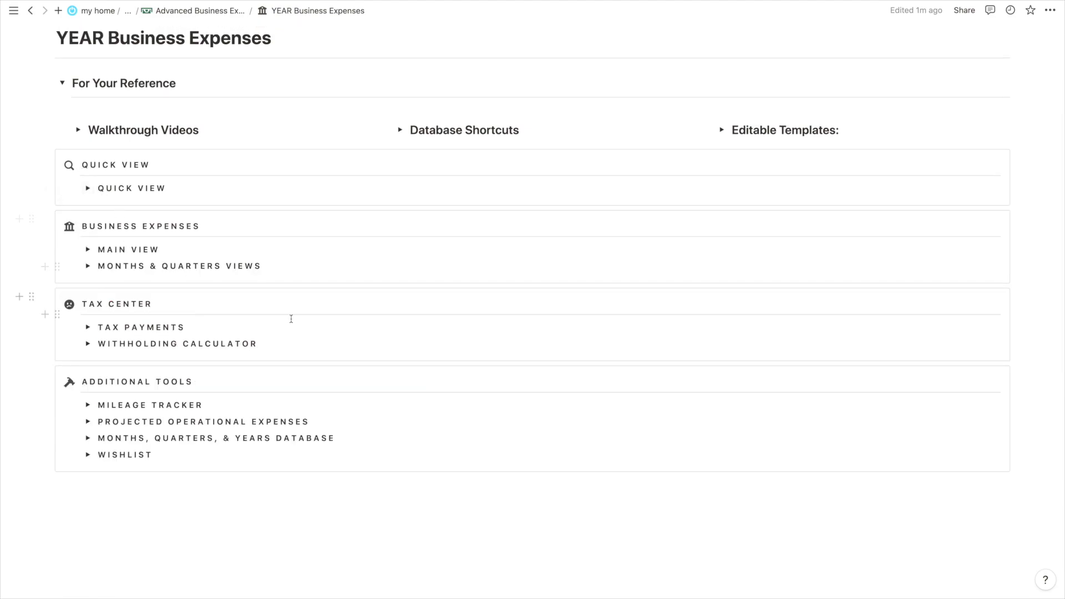
Collapse the For Your Reference section and return to the beginning of the page
scroll(291, 319, "up", 5)
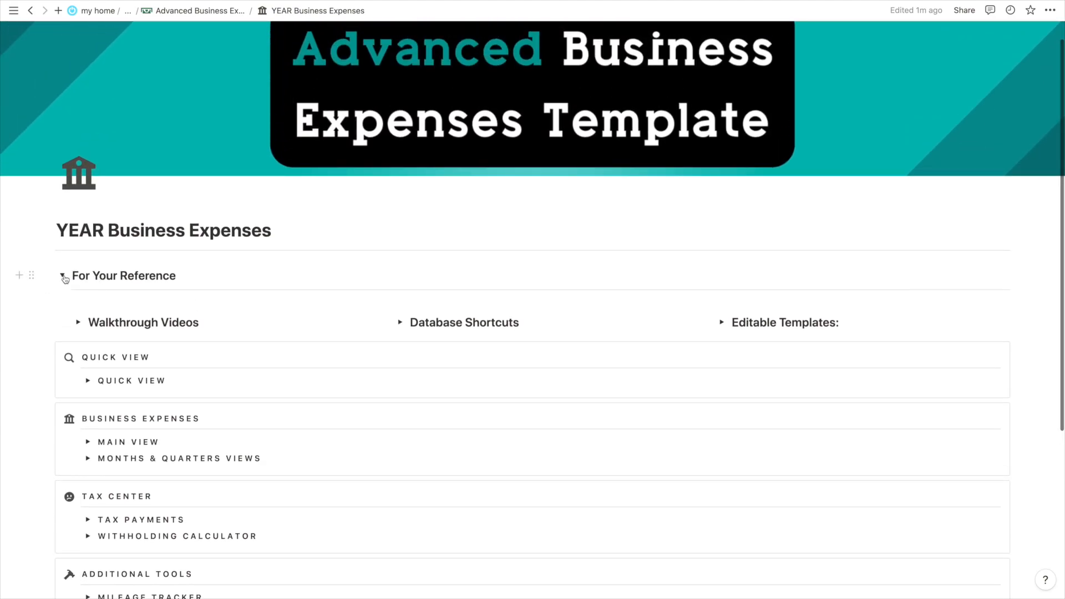
left_click(63, 277)
scroll(359, 284, "up", 1)
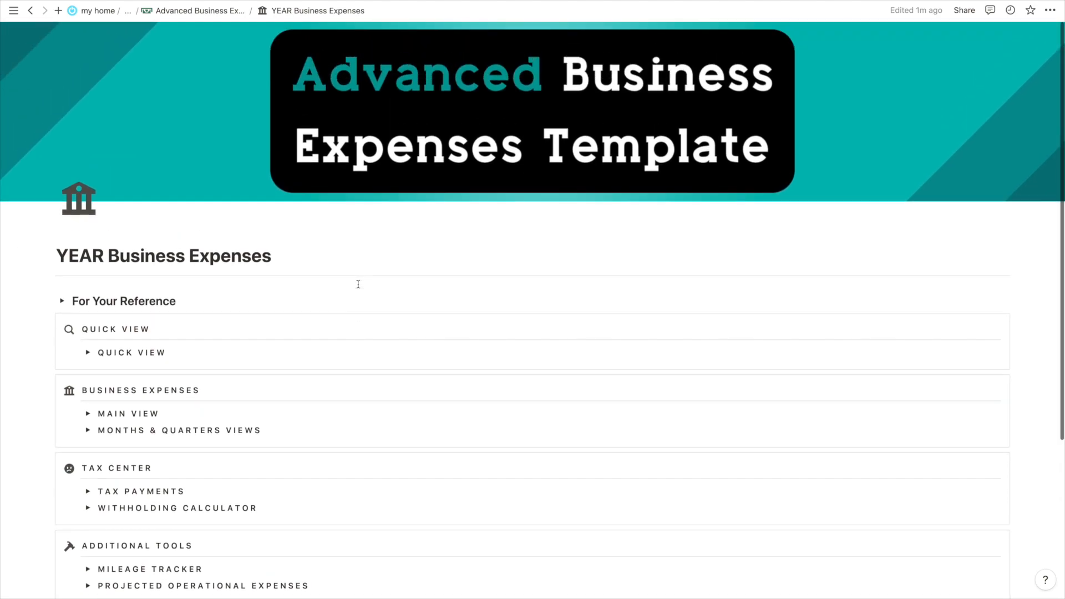